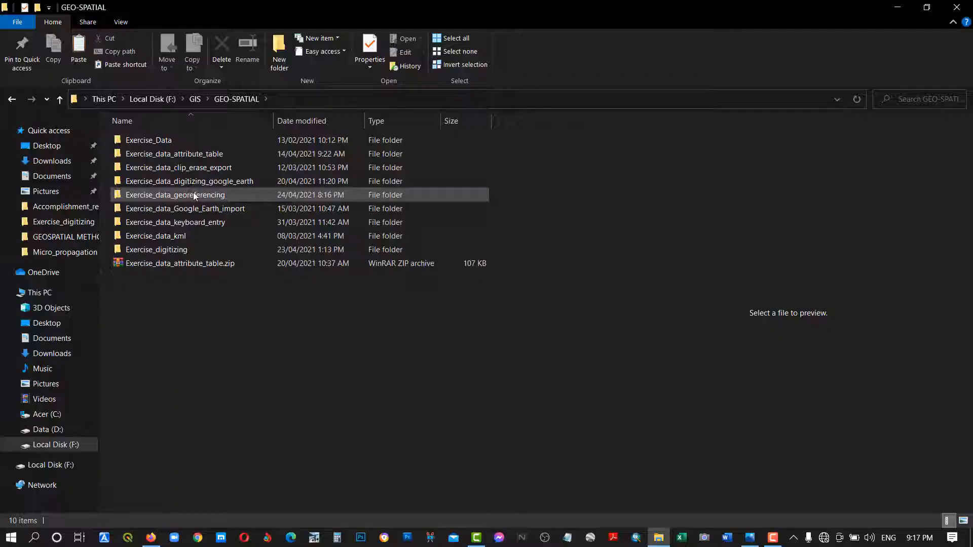
Open the Exercise_data_georeferencing folder and examine the floodExtentMap_IsabelaCagayan2020.jpg image and the set of Isabela_Municipal shapefile files
left_click(193, 193)
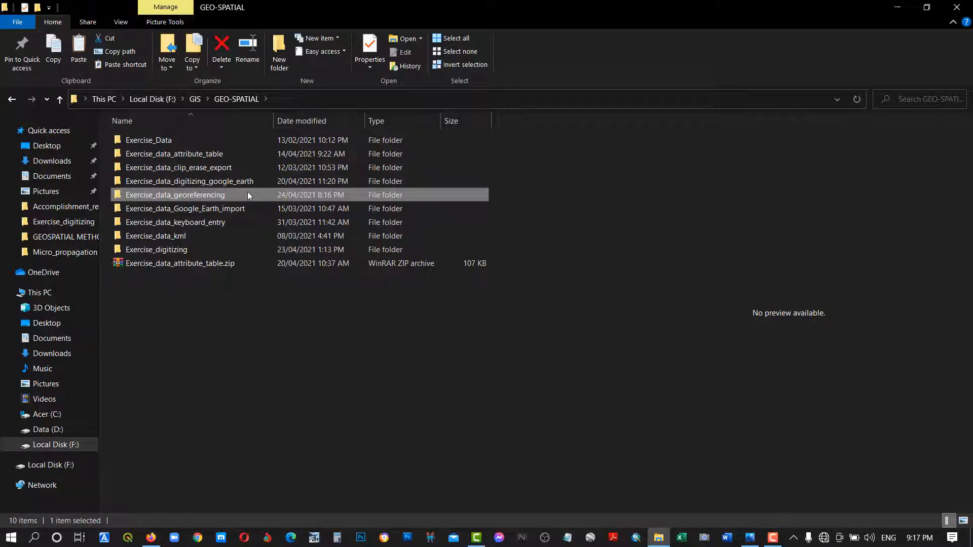
right_click(248, 196)
left_click(295, 72)
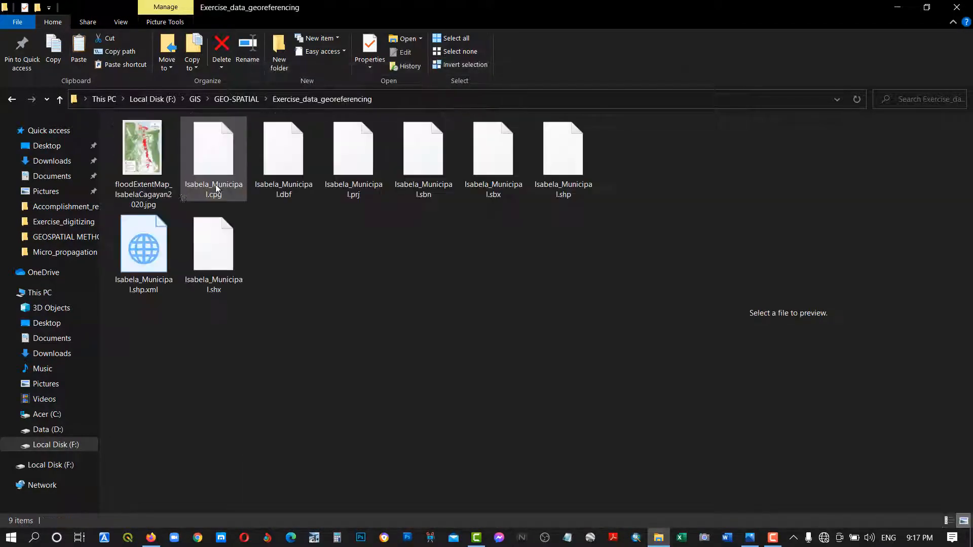
left_click(141, 161)
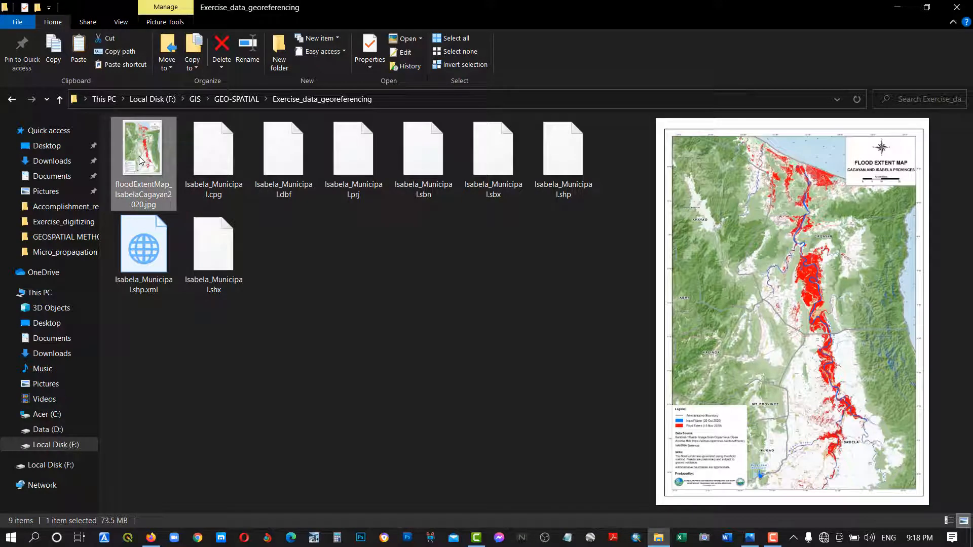
left_click(202, 171)
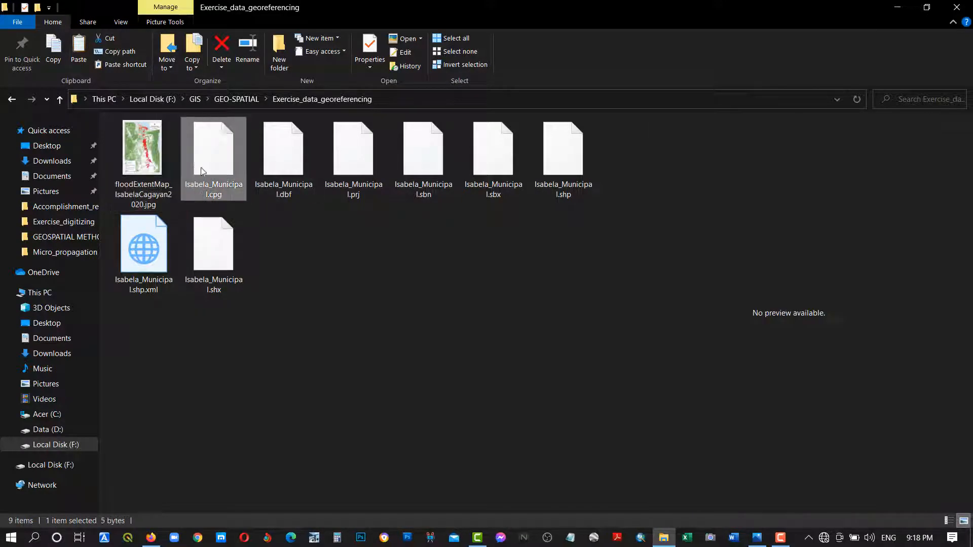
left_click(235, 289, "shift")
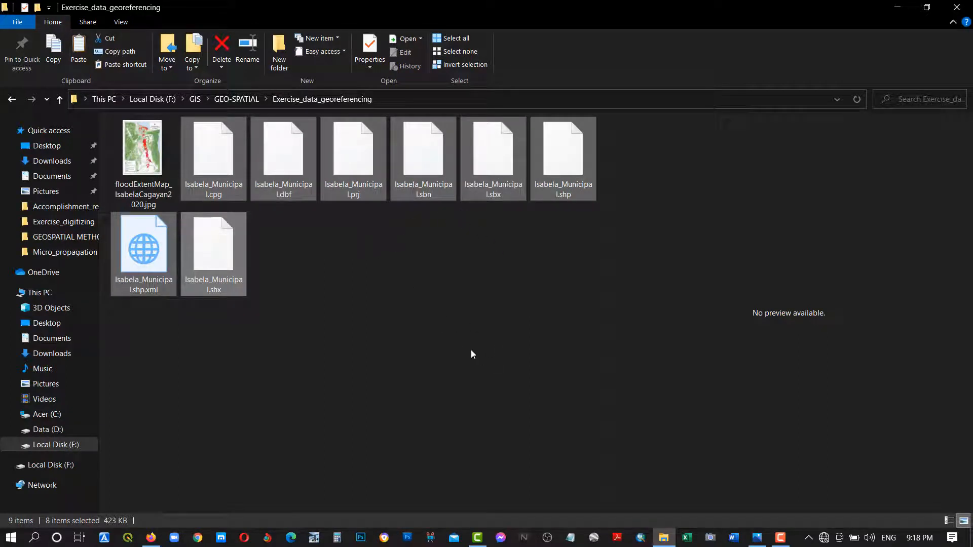
left_click(518, 403)
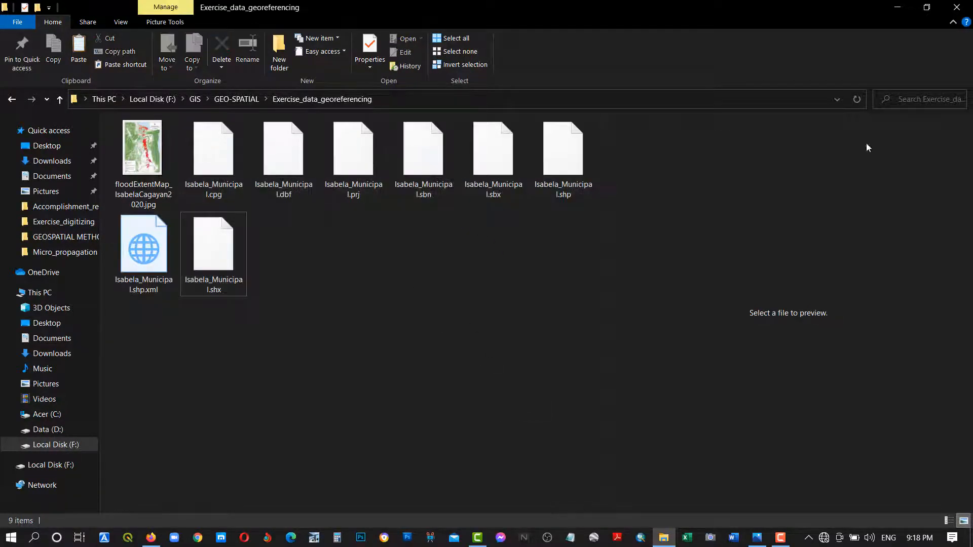
Switch to ArcMap and create a Catalog folder connection to F:\GIS\GEO-SPATIAL\Exercise_data_georeferencing
left_click(897, 7)
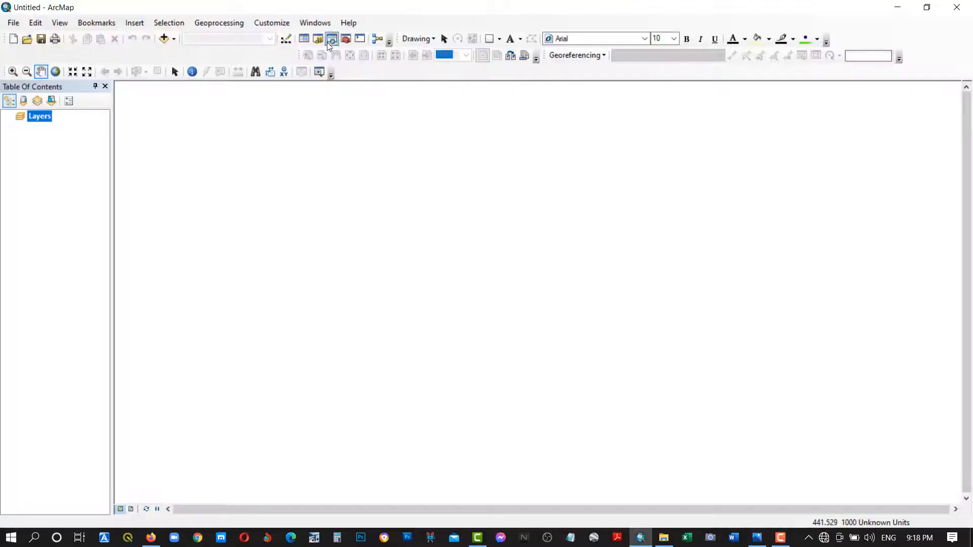
left_click(318, 38)
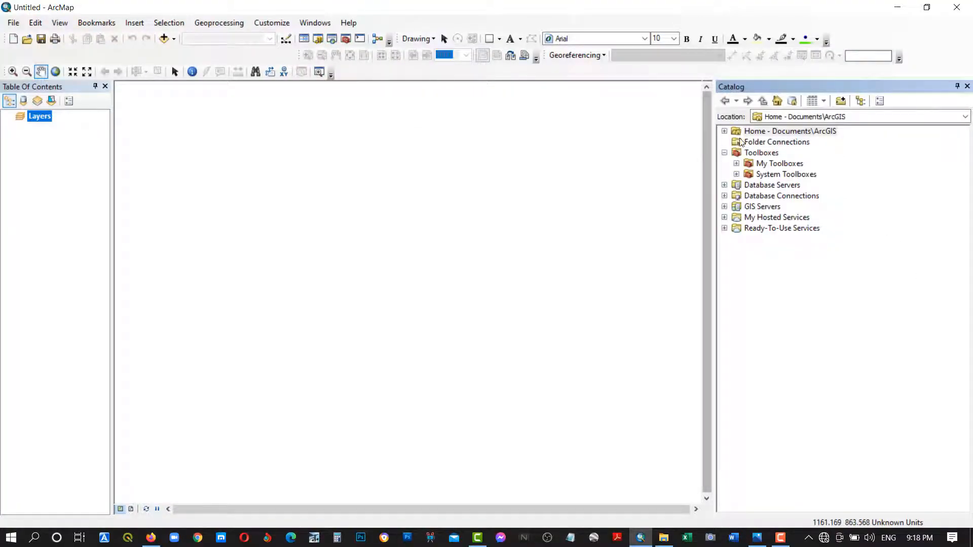
left_click(757, 144)
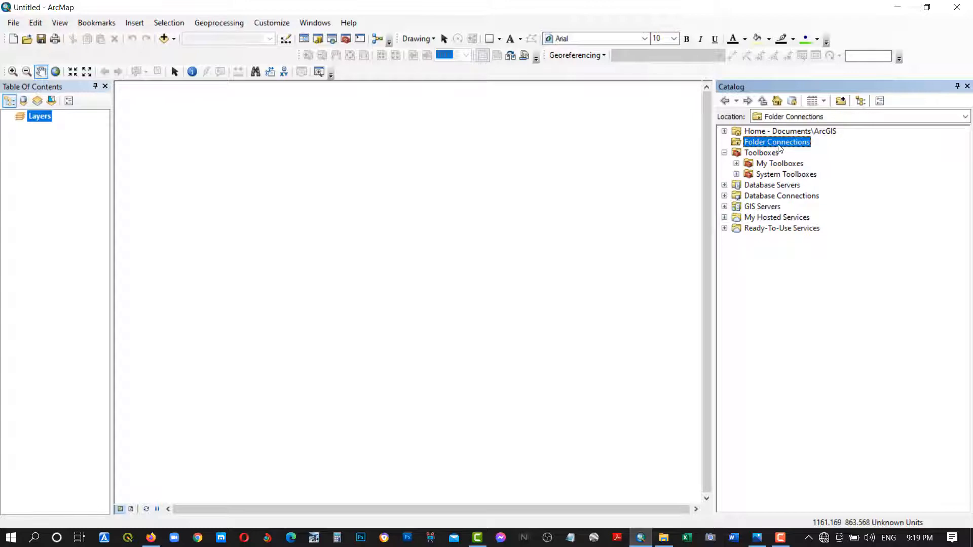
left_click(841, 101)
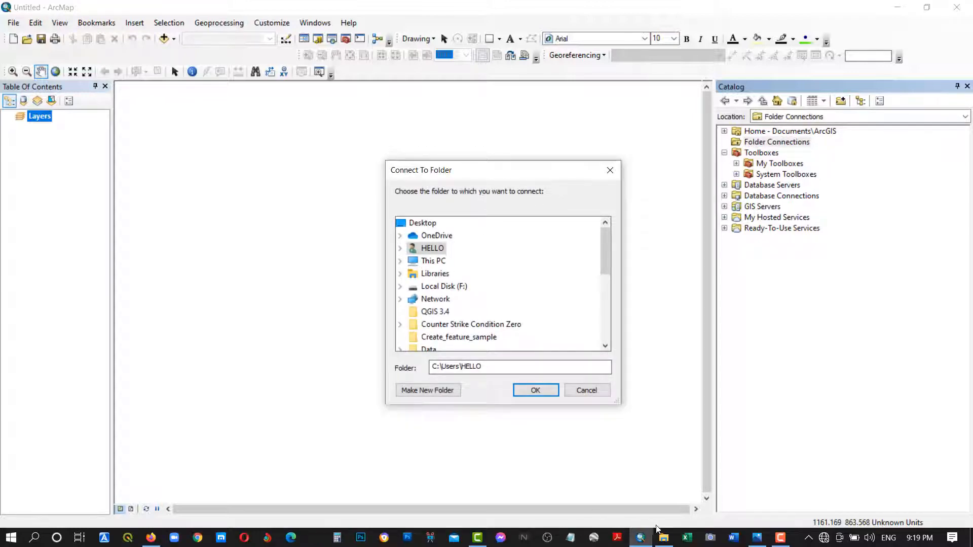
left_click(664, 538)
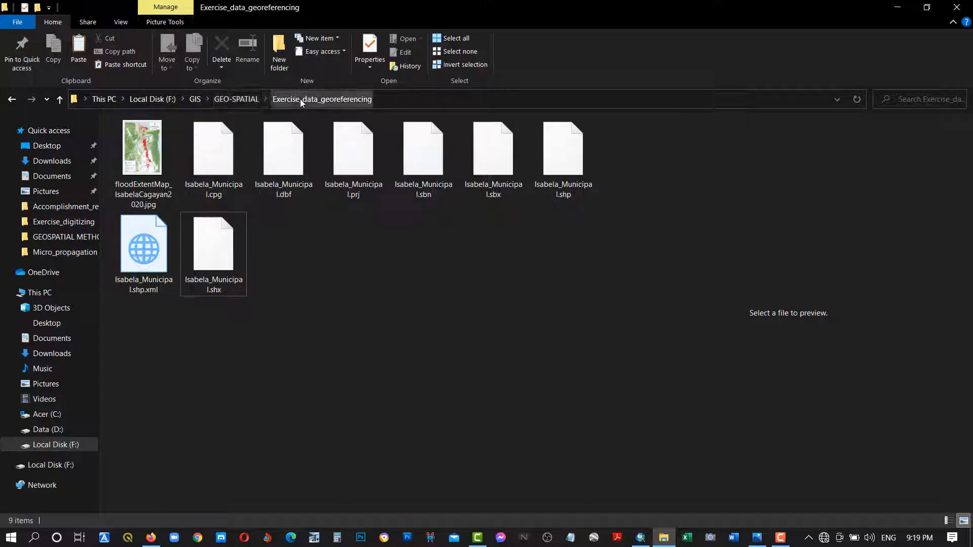
left_click(640, 538)
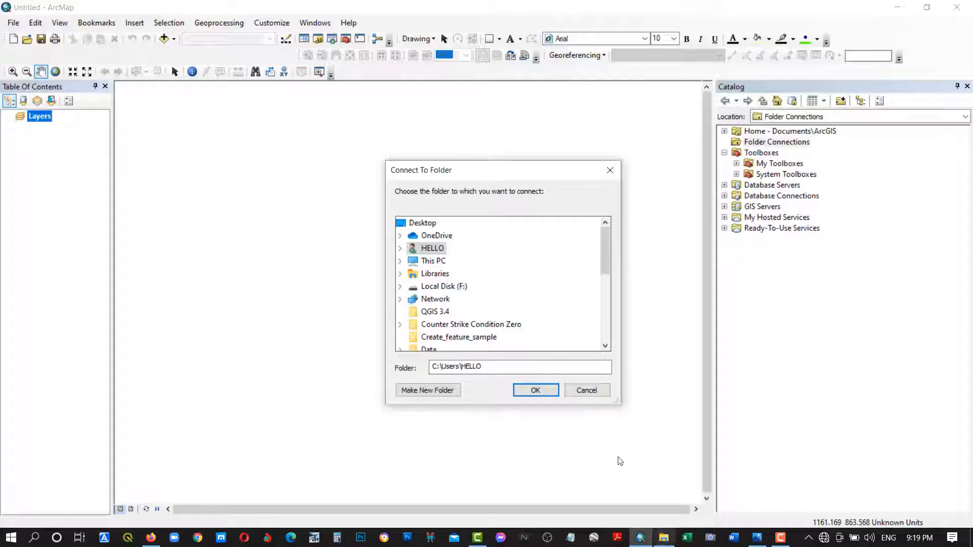
double_click(442, 287)
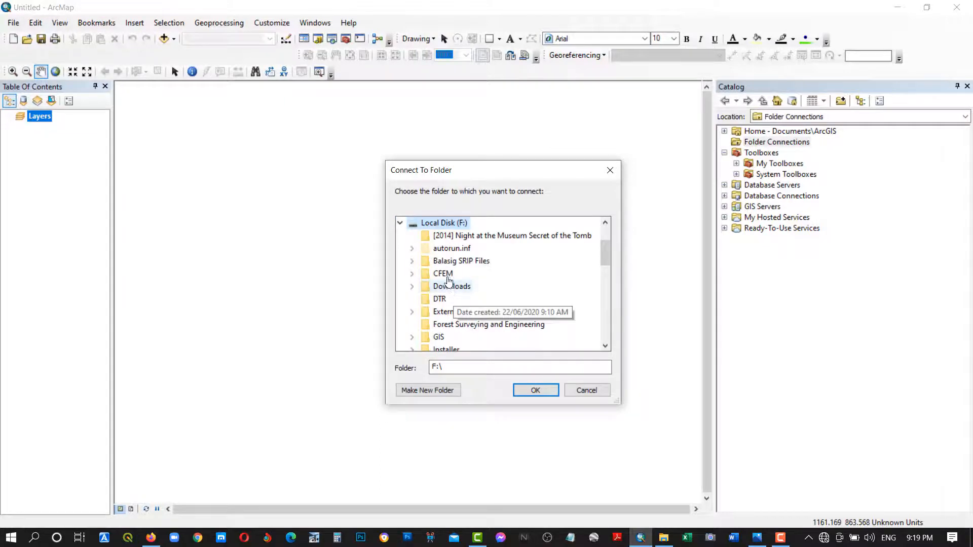
double_click(438, 338)
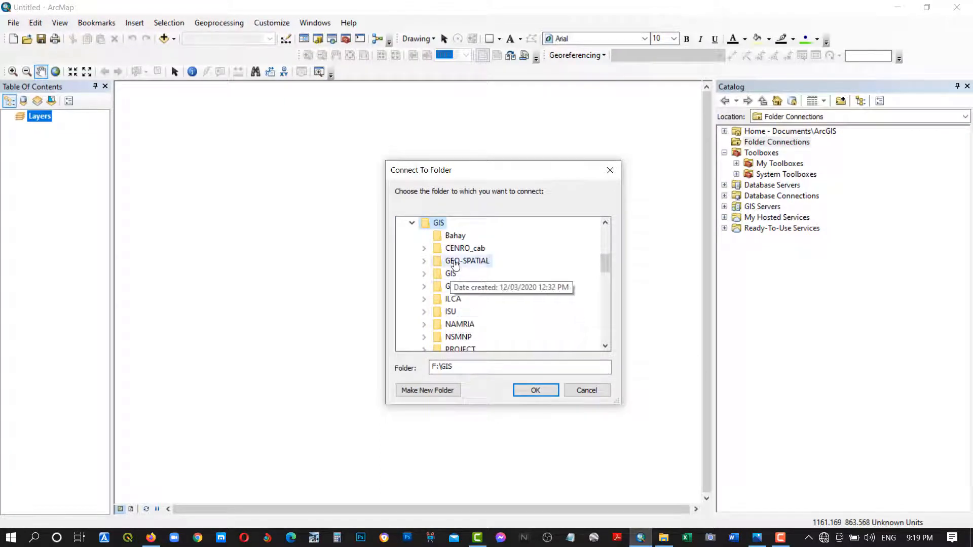
double_click(484, 261)
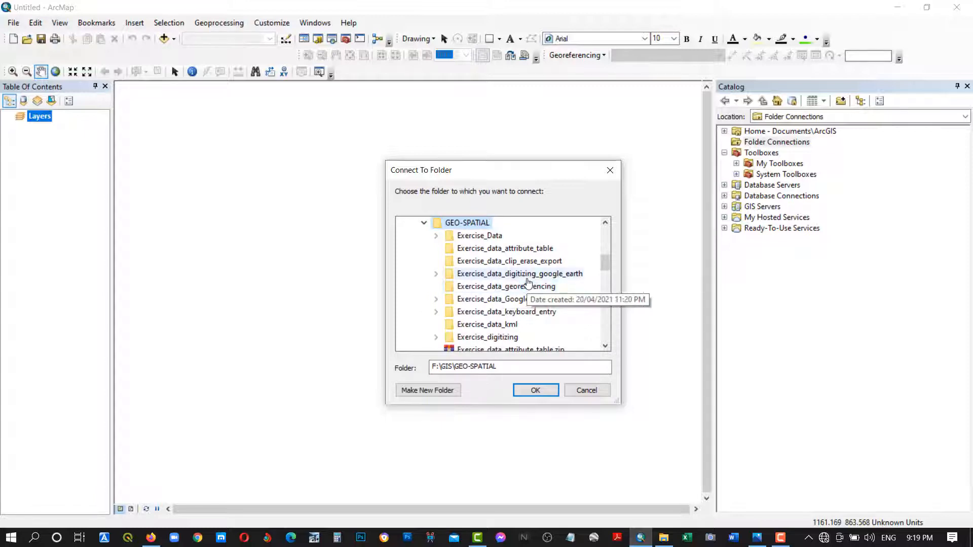
left_click(519, 287)
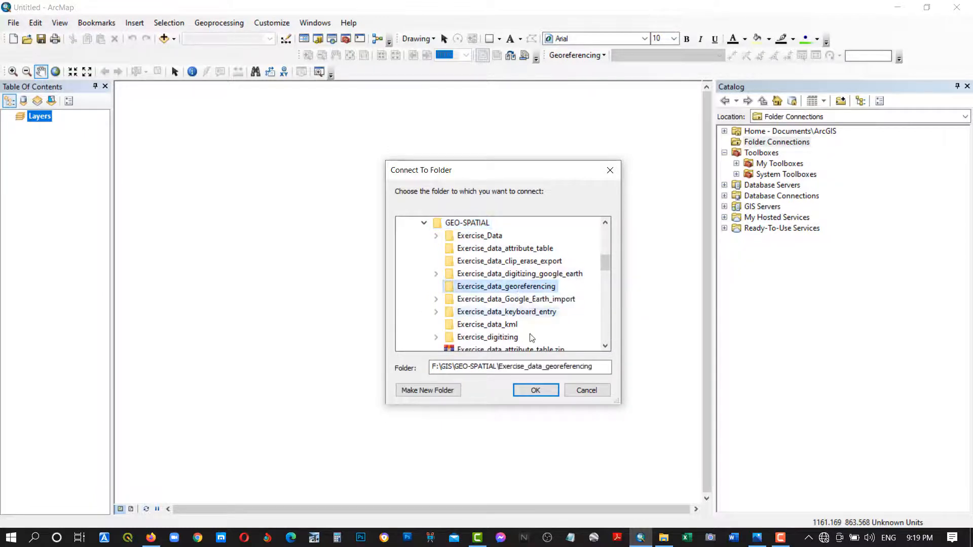
left_click(536, 390)
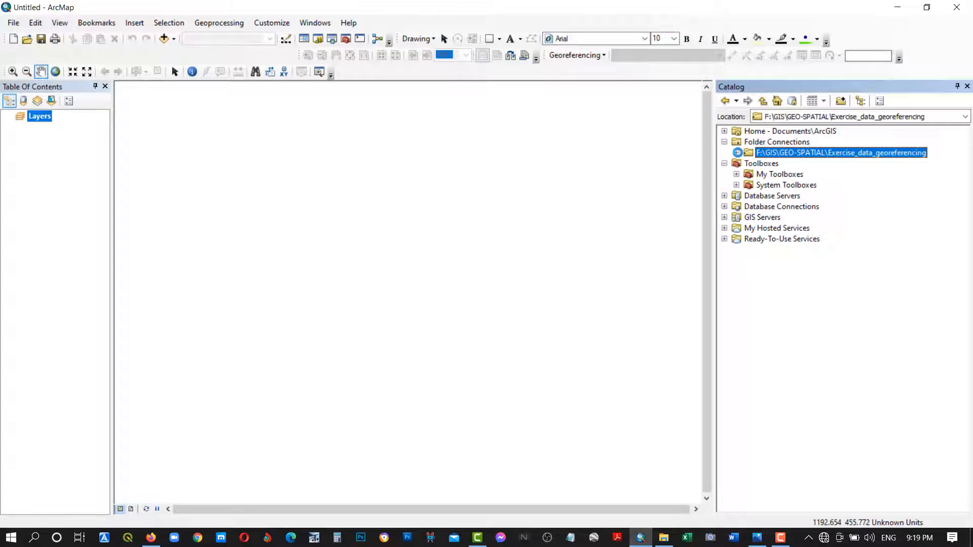
Add the Isabela_Municipal.shp shapefile from the connected georeferencing folder to the map as a layer
left_click(737, 153)
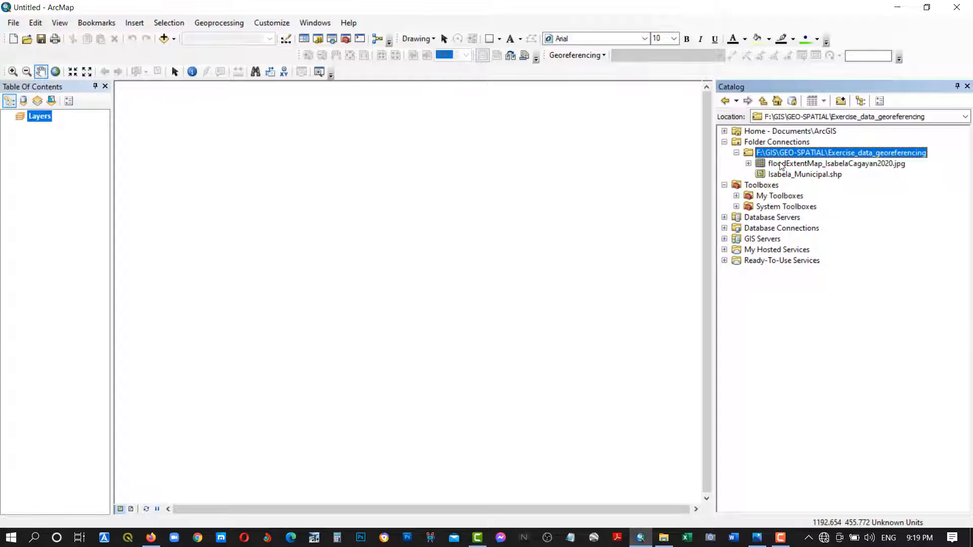
left_click(781, 165)
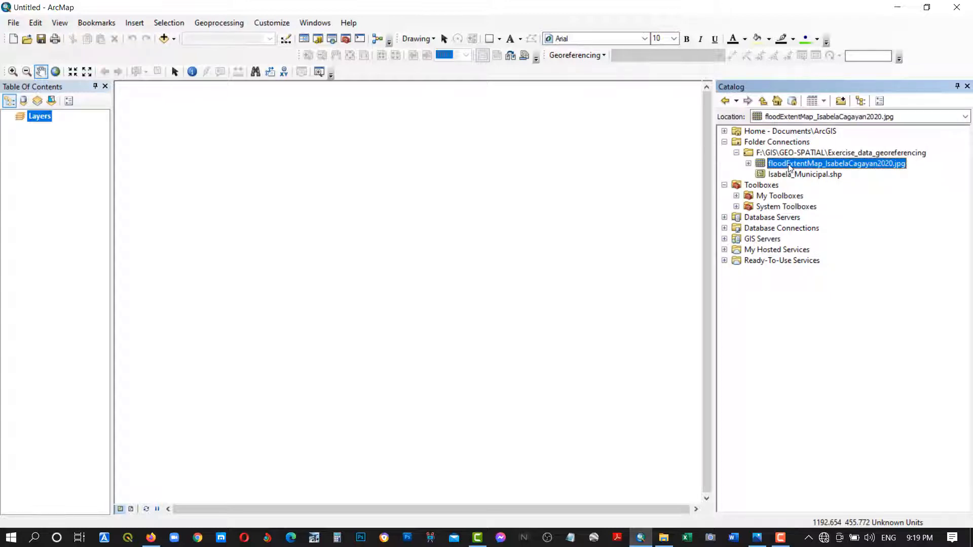
left_click(795, 175)
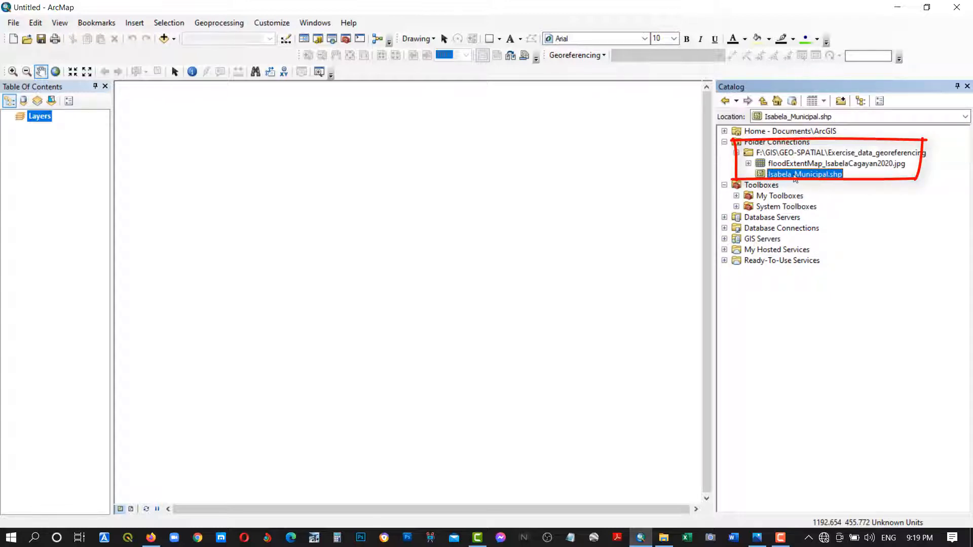
left_click_drag(792, 177, 67, 173)
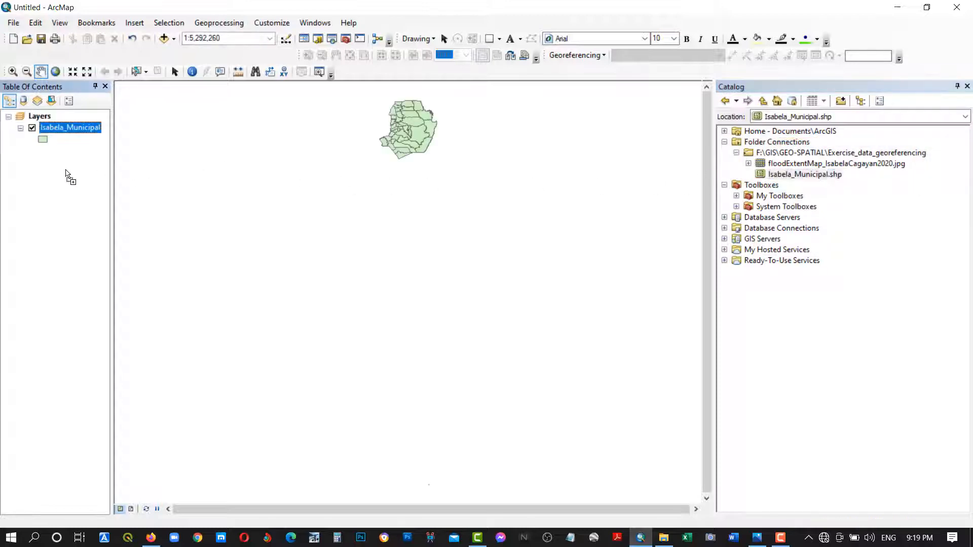
left_click_drag(392, 130, 395, 173)
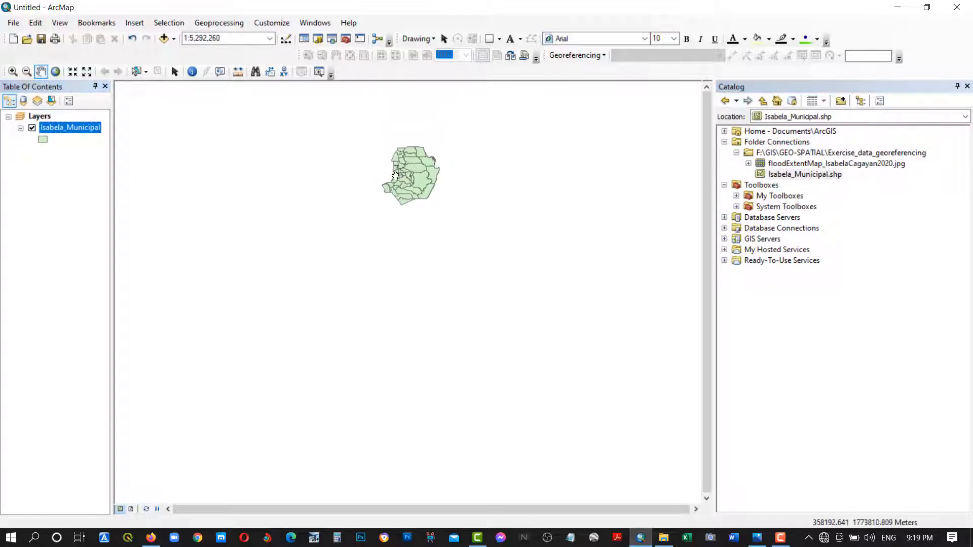
left_click(12, 71)
left_click_drag(354, 138, 482, 223)
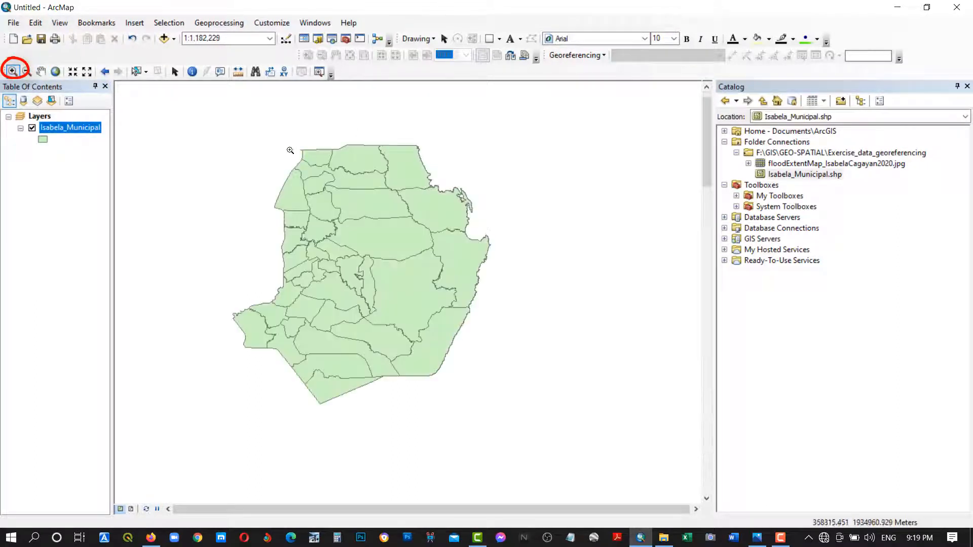
left_click_drag(485, 420, 516, 434)
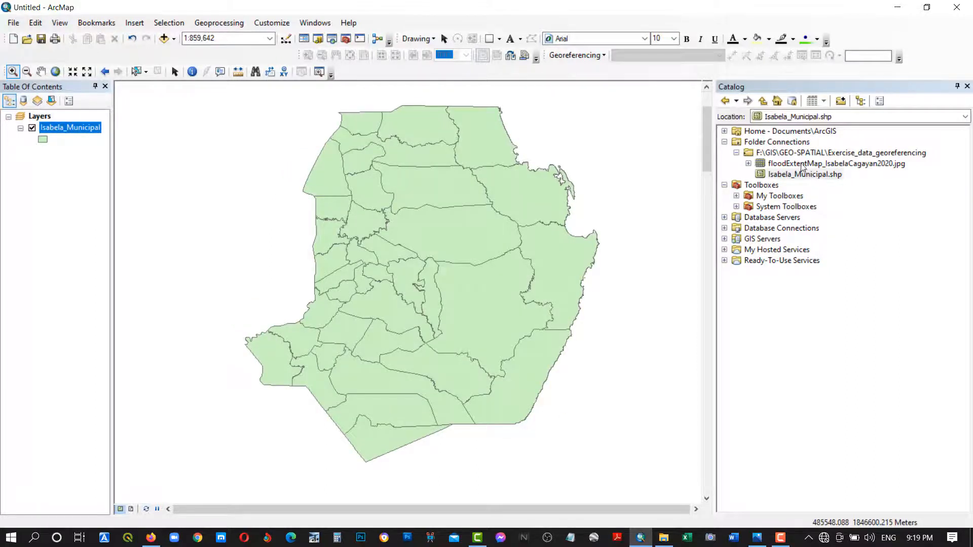
Add the floodExtentMap_IsabelaCagayan2020.jpg image to the map and accept its missing spatial reference
left_click_drag(803, 165, 49, 148)
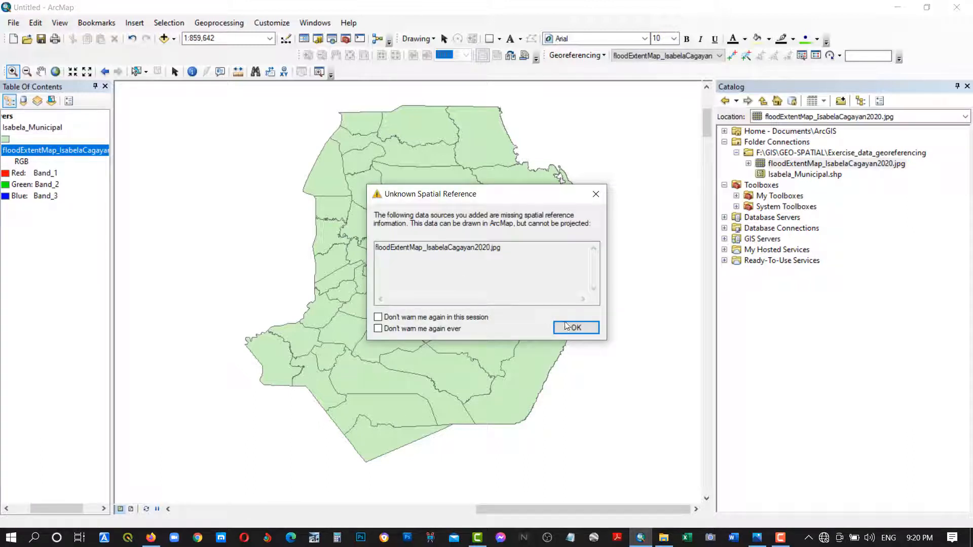
left_click(575, 330)
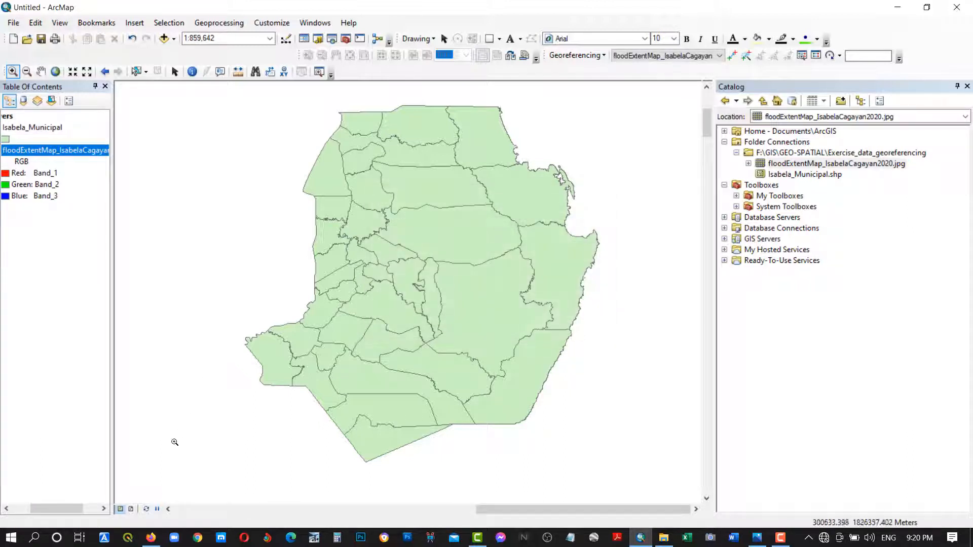
left_click_drag(59, 515, 41, 514)
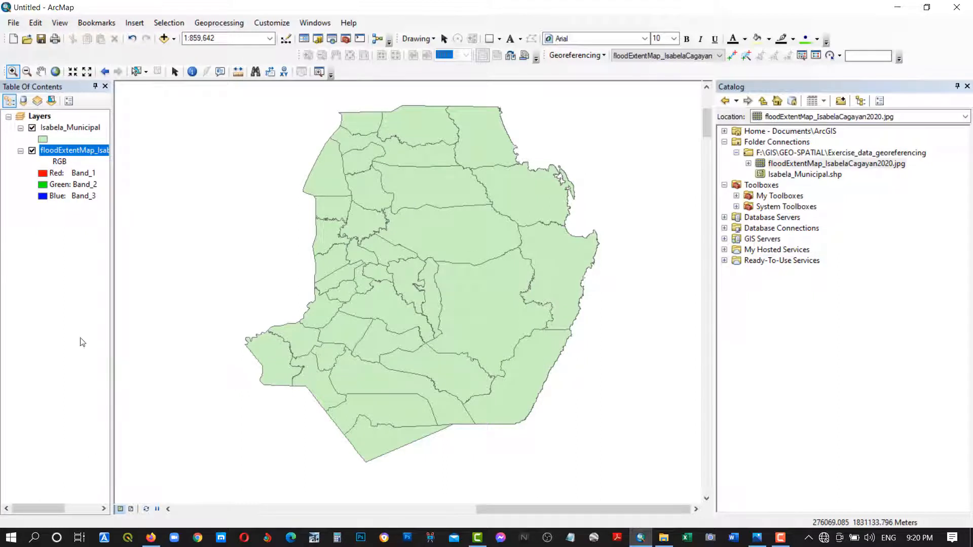
left_click(53, 130)
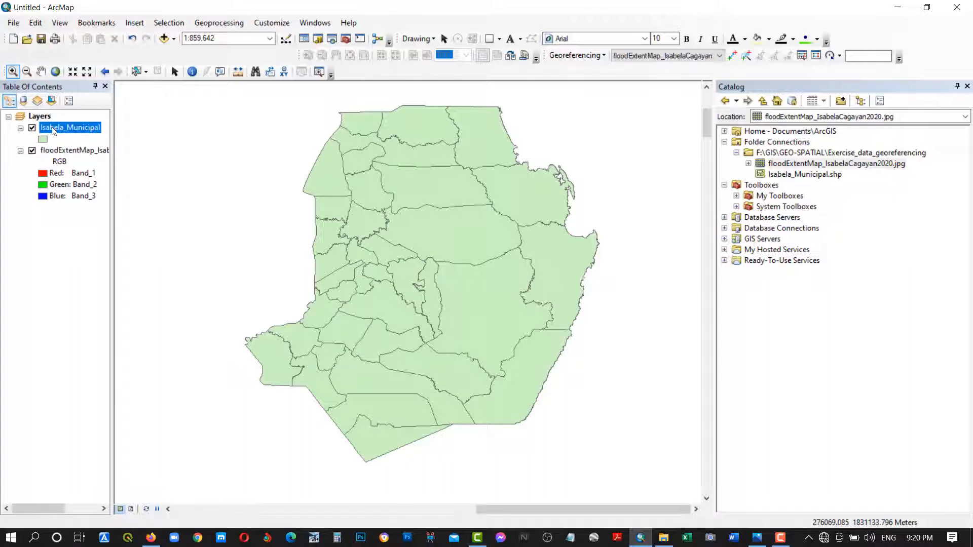
right_click(52, 127)
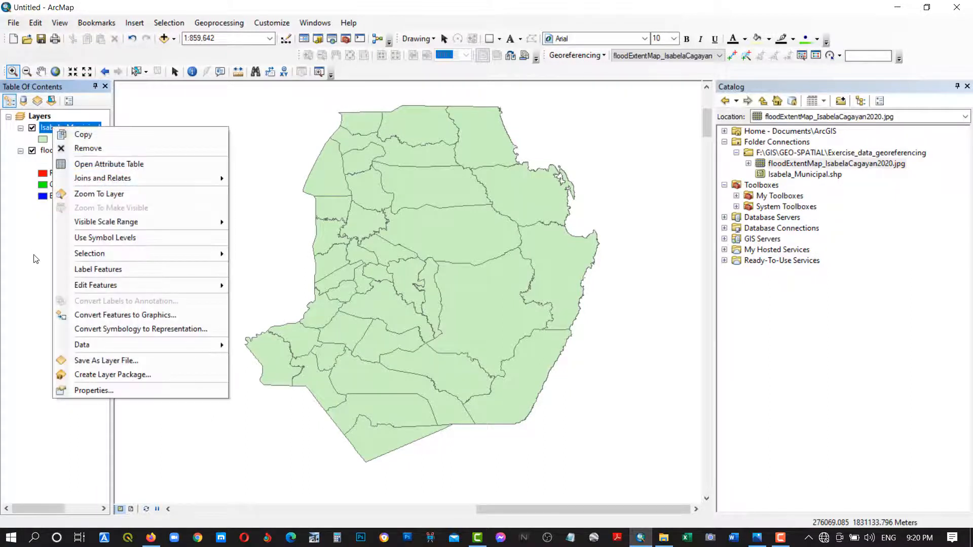
left_click(36, 259)
Change the Isabela_Municipal layer's symbol to no fill color with a black outline
left_click(43, 139)
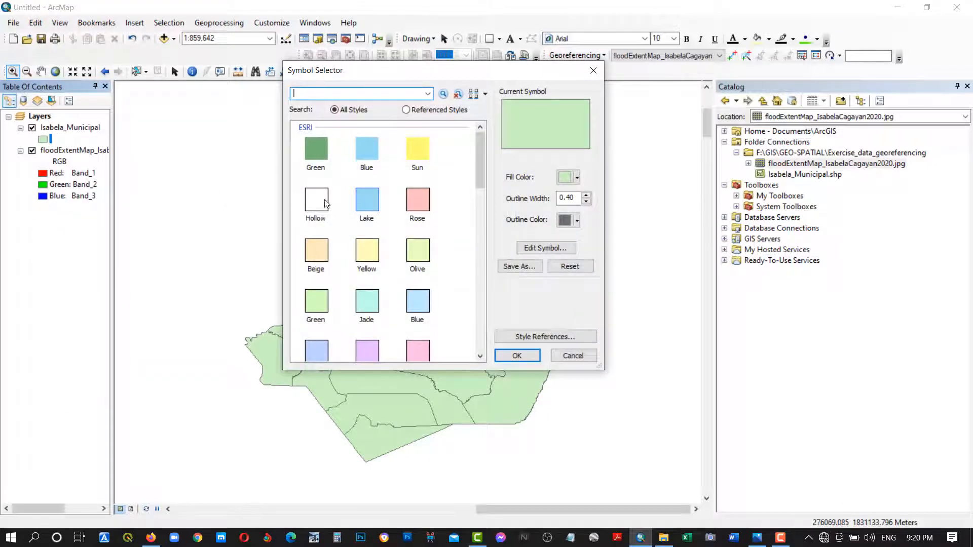
left_click(568, 177)
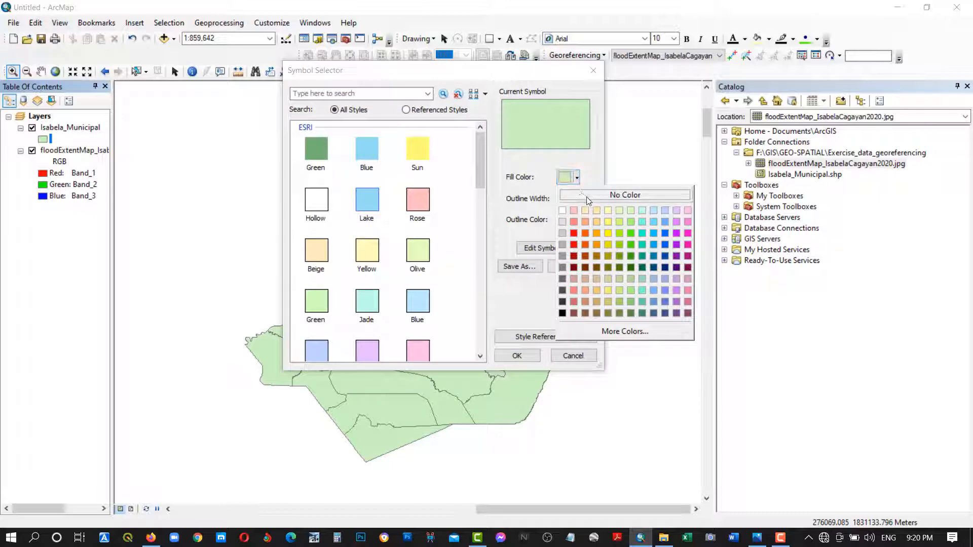
left_click(588, 200)
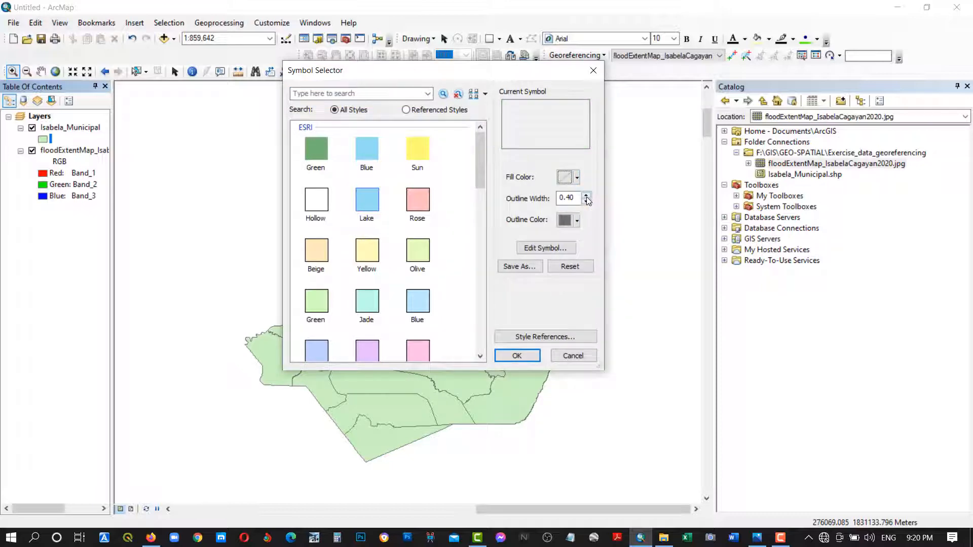
left_click(565, 221)
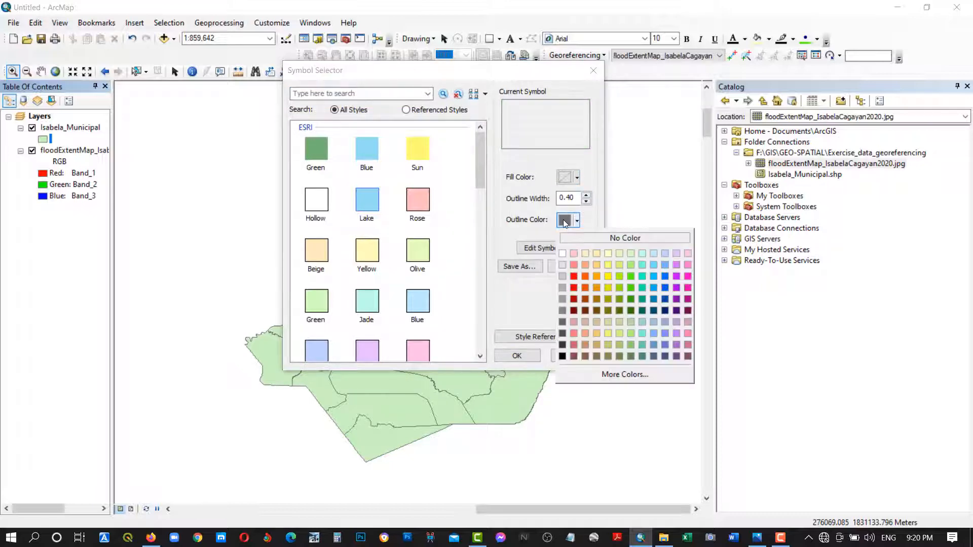
left_click(563, 355)
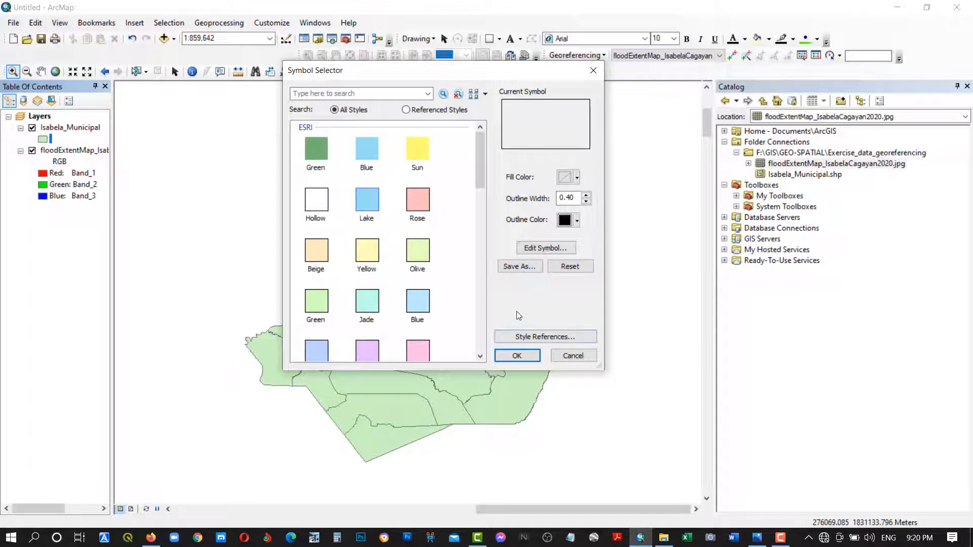
left_click(517, 357)
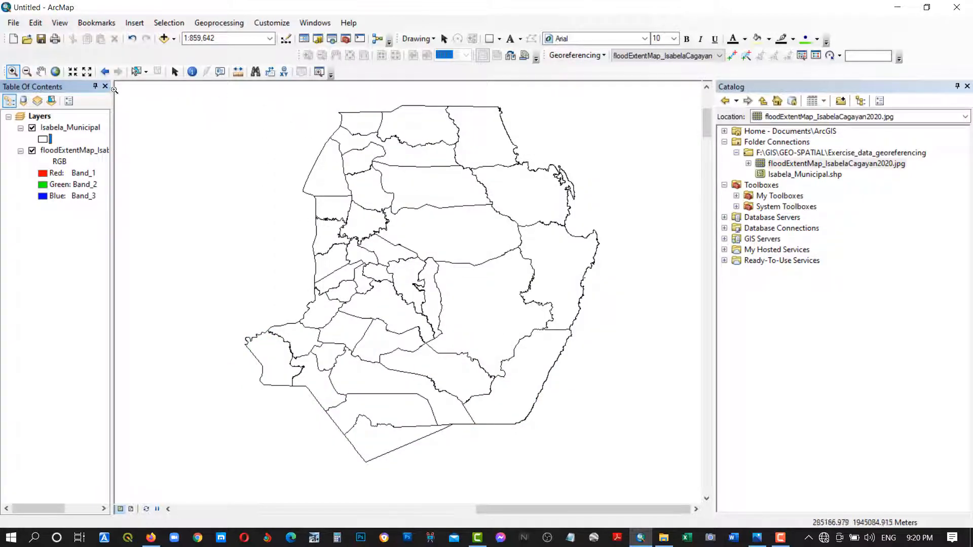
Turn the Georeferencing toolbar off and show it again
left_click(42, 71)
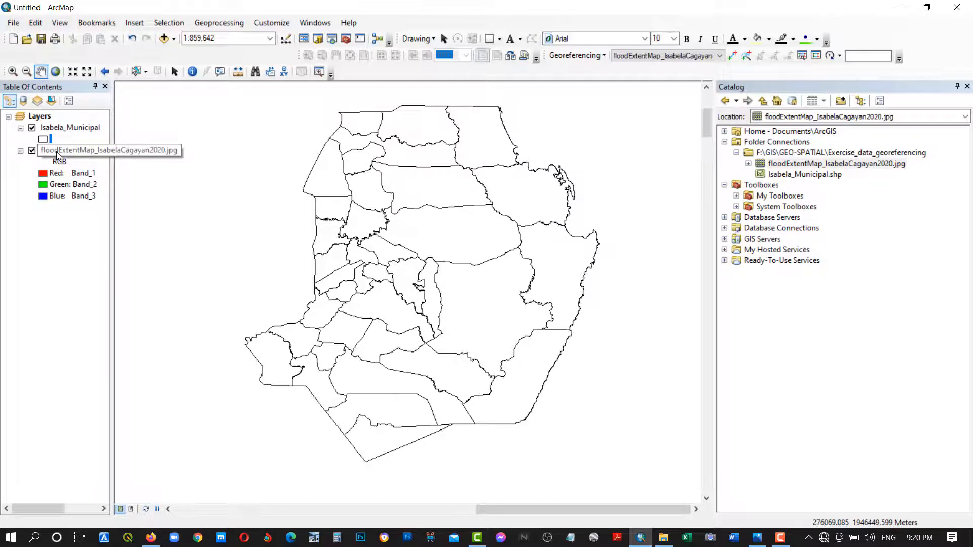
left_click(603, 55)
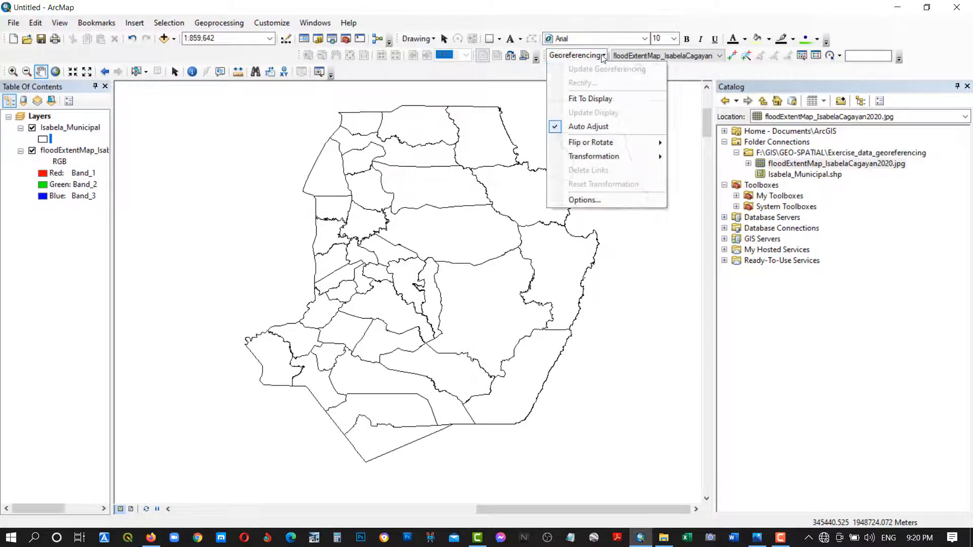
right_click(887, 38)
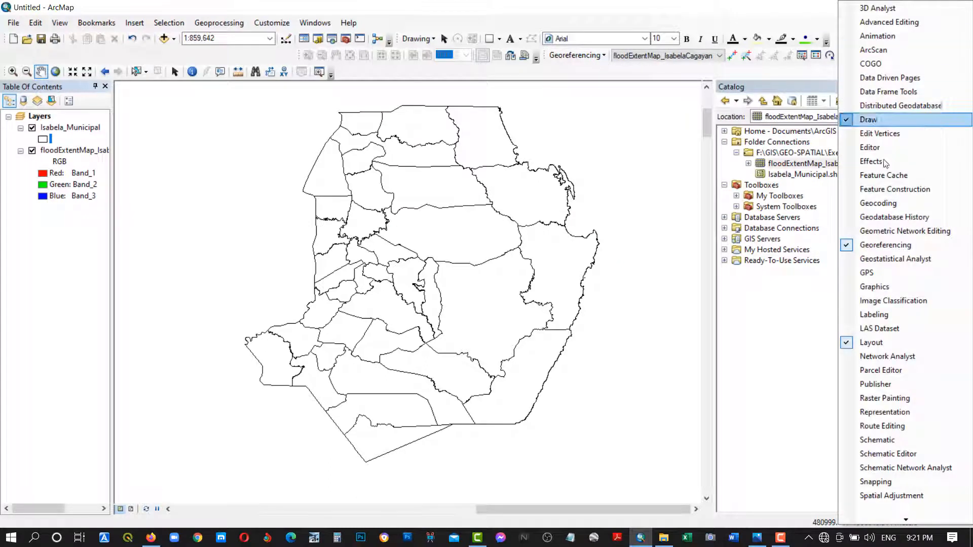
left_click(886, 245)
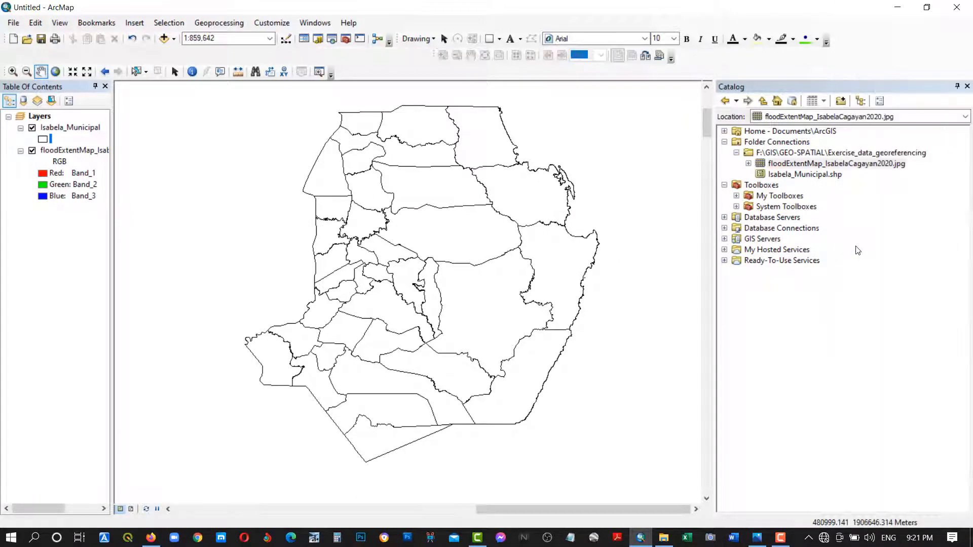
right_click(729, 62)
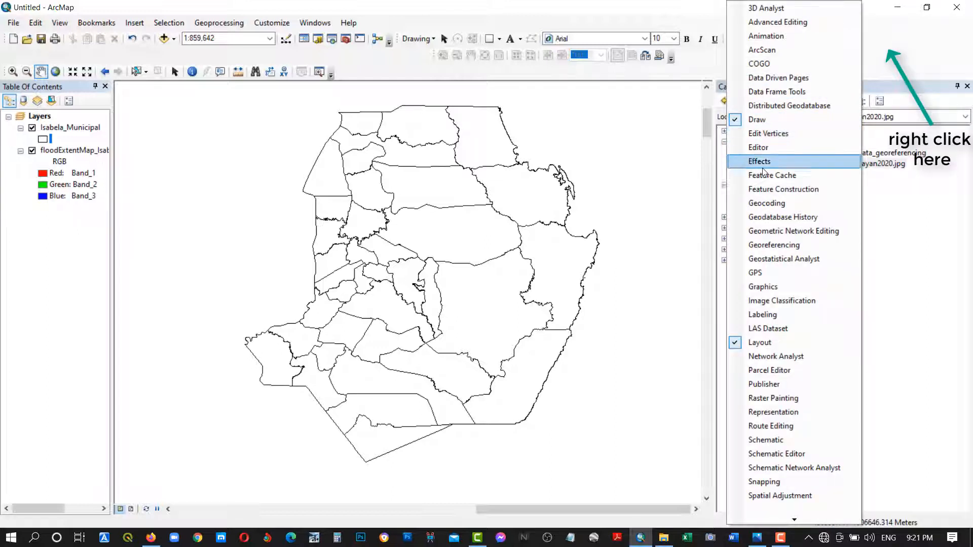
left_click(760, 246)
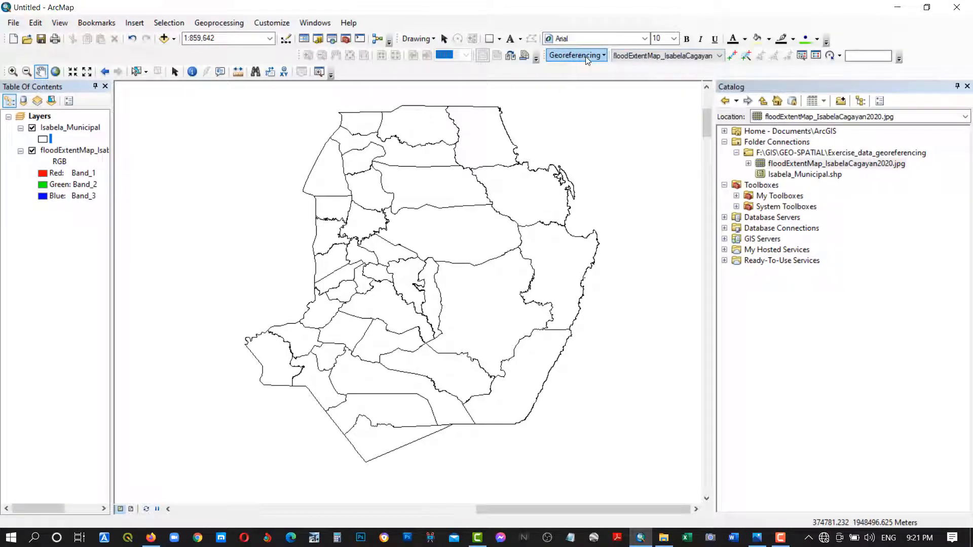
Fit the floodExtentMap_IsabelaCagayan2020.jpg image to the current display for georeferencing
left_click(660, 56)
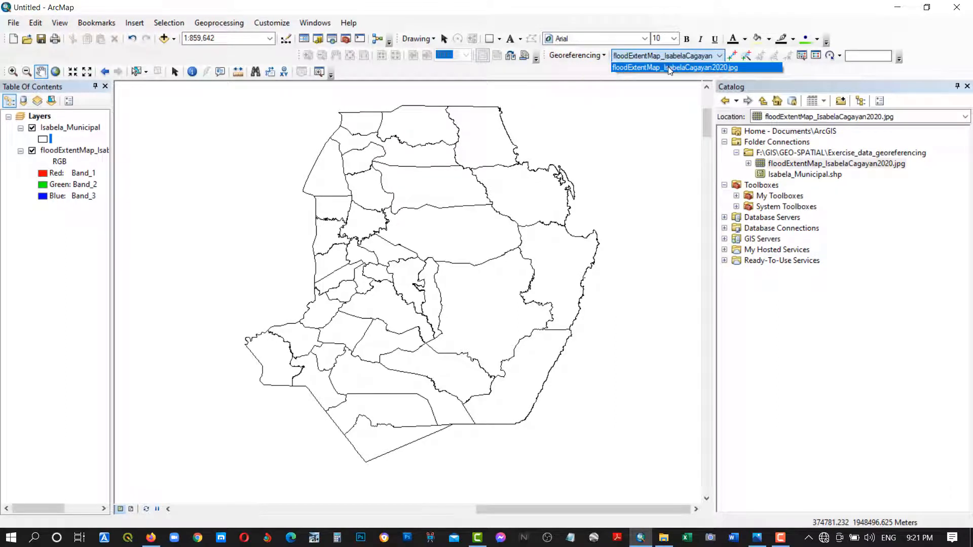
left_click(602, 55)
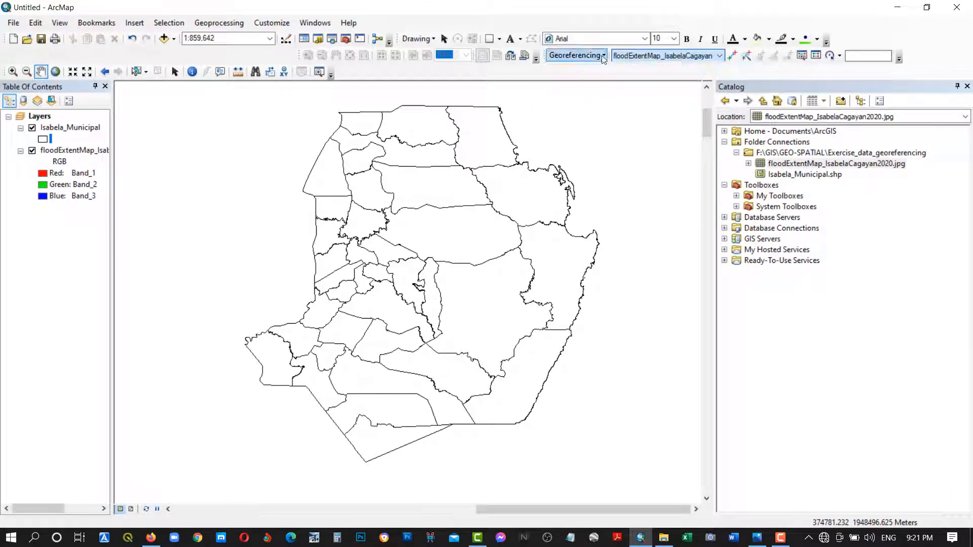
left_click(602, 57)
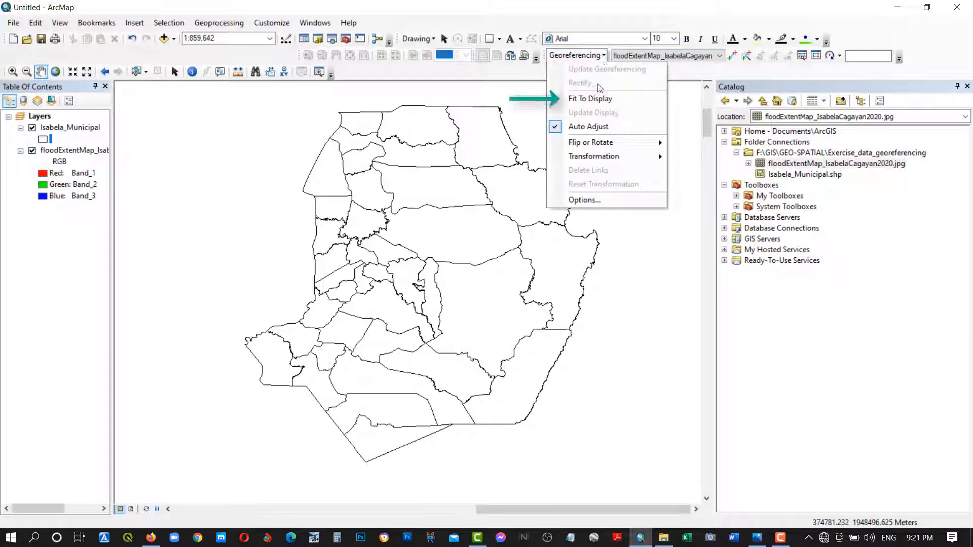
left_click(592, 99)
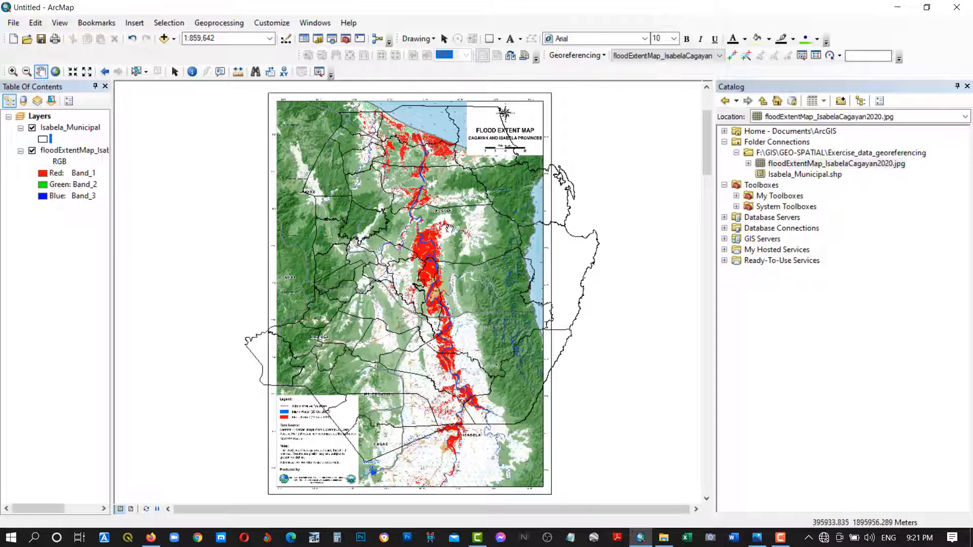
Examine how the flood extent map's provincial boundaries, river and eastern coastline compare with the overlaid Isabela_Municipal outlines
left_click_drag(450, 228, 444, 292)
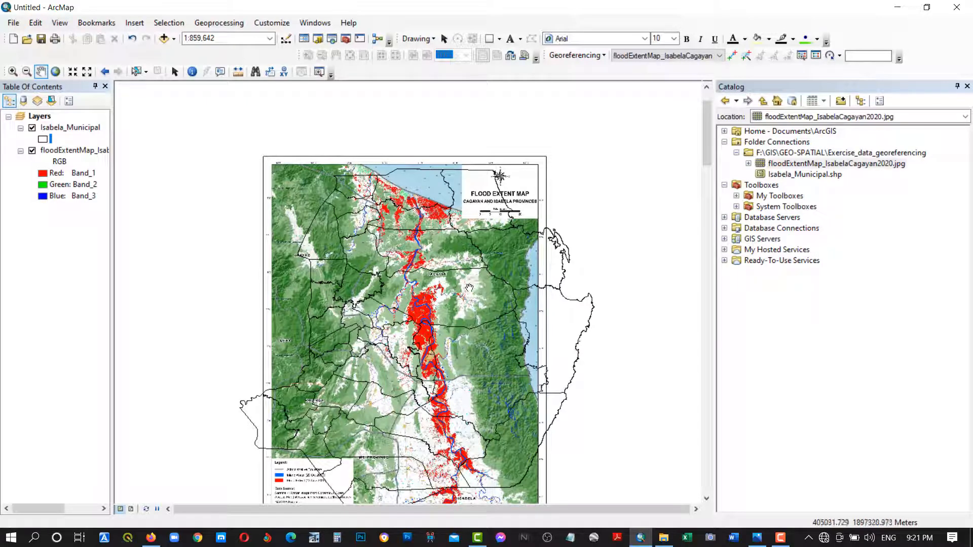
scroll(469, 288, "up", 1)
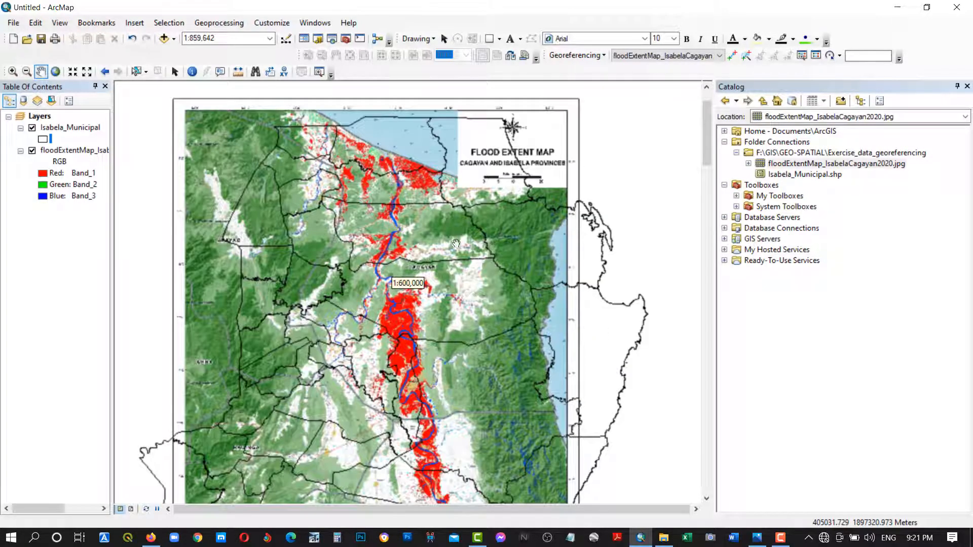
scroll(479, 264, "up", 1)
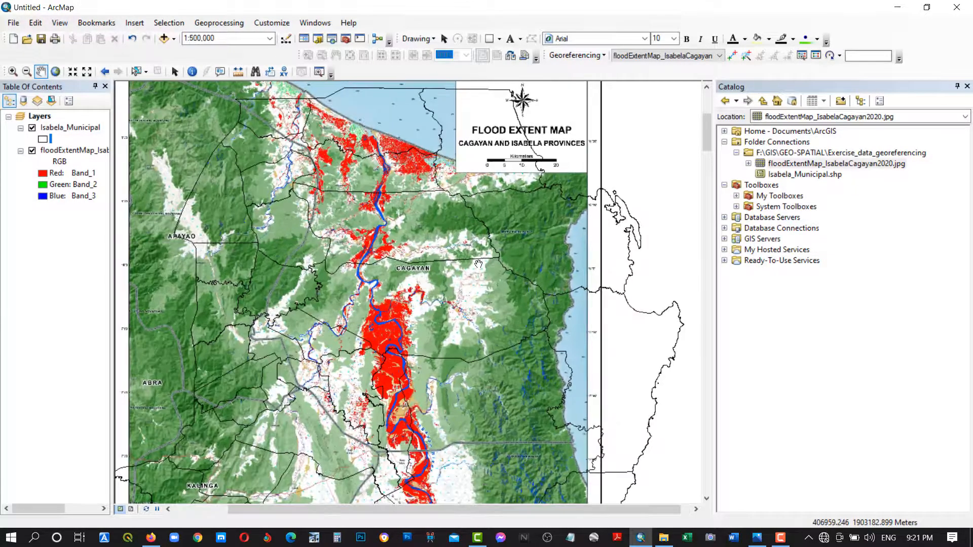
left_click_drag(478, 264, 500, 316)
scroll(443, 325, "up", 1)
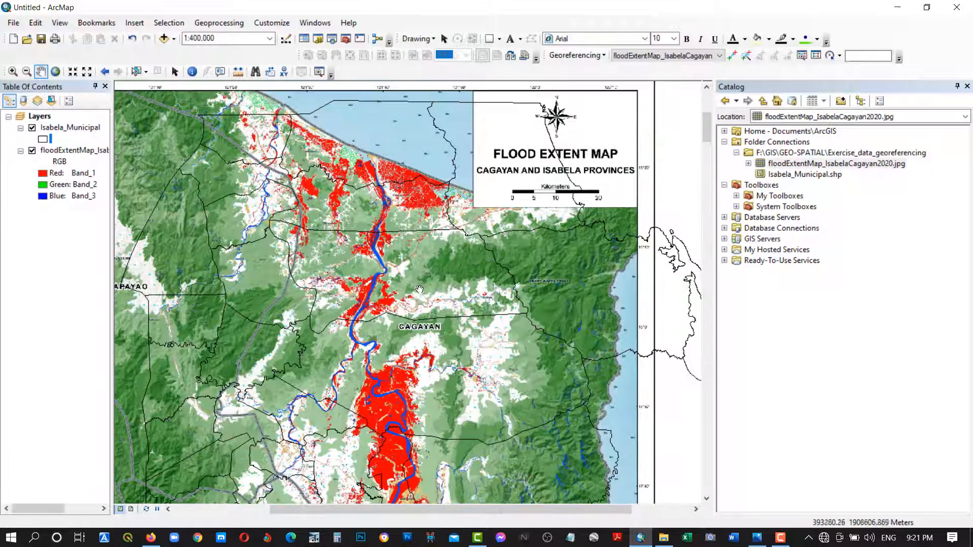
scroll(513, 315, "up", 1)
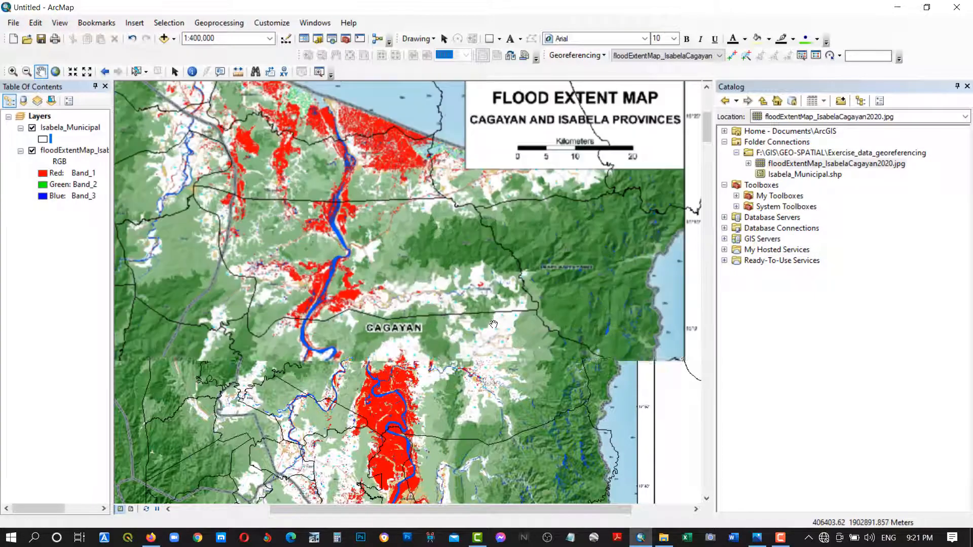
left_click_drag(399, 311, 454, 309)
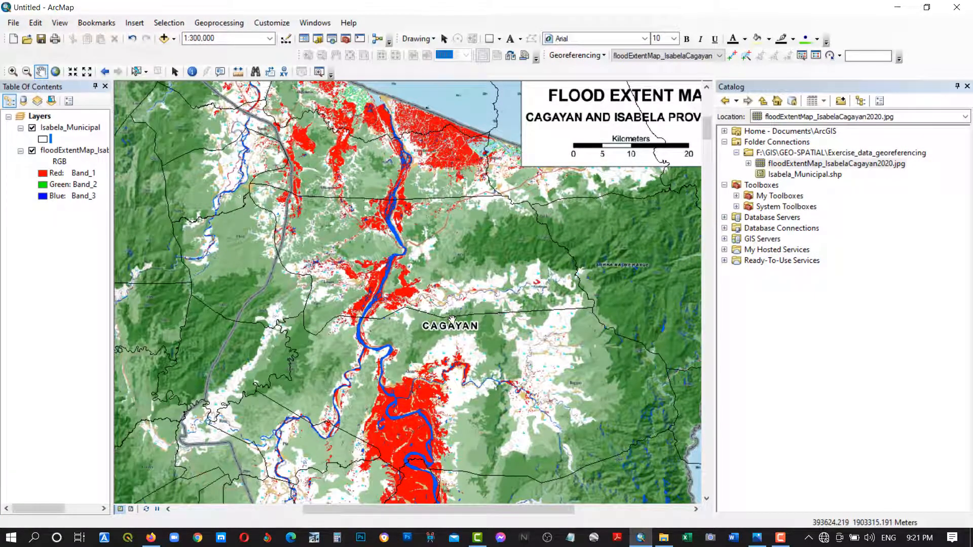
left_click_drag(477, 361, 426, 288)
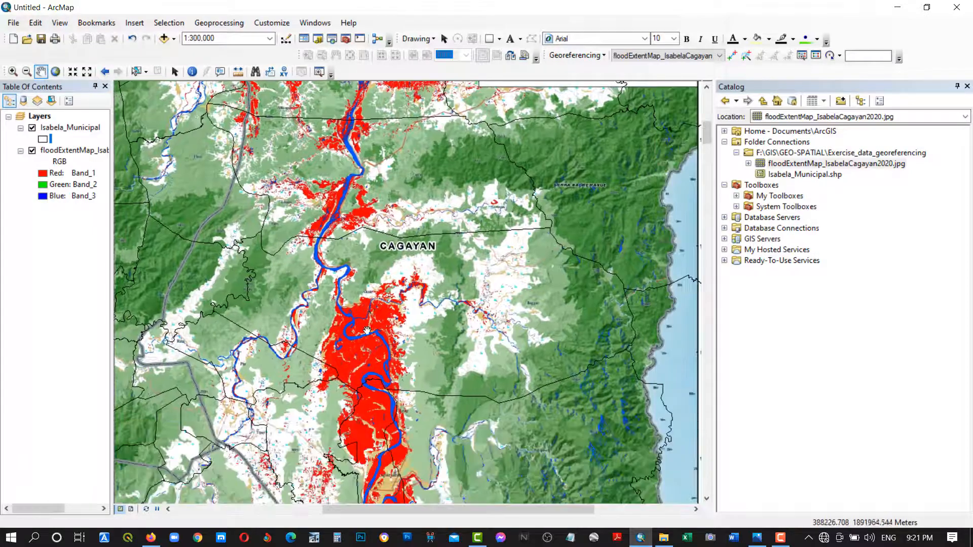
left_click_drag(373, 346, 416, 279)
left_click_drag(485, 398, 447, 281)
left_click_drag(463, 315, 454, 137)
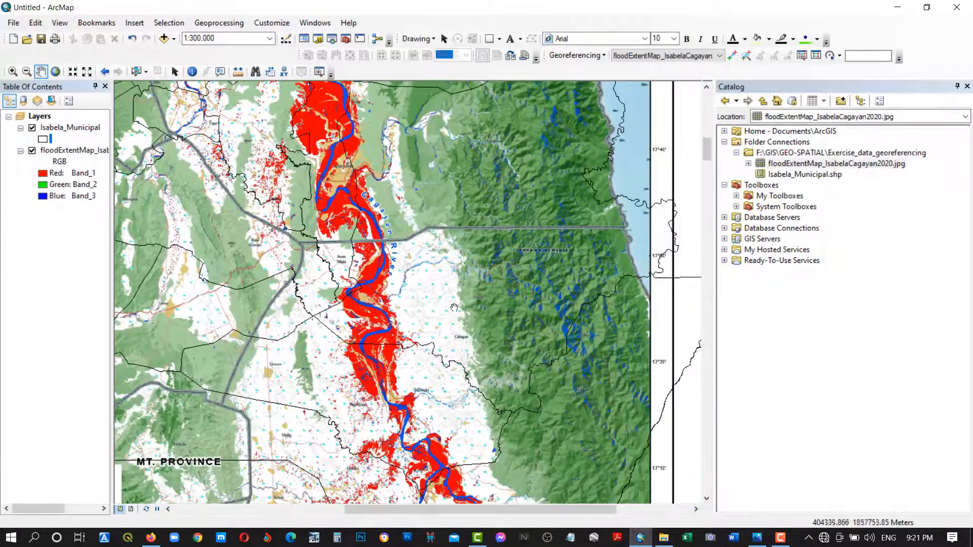
left_click_drag(420, 347, 413, 173)
left_click_drag(406, 103, 434, 212)
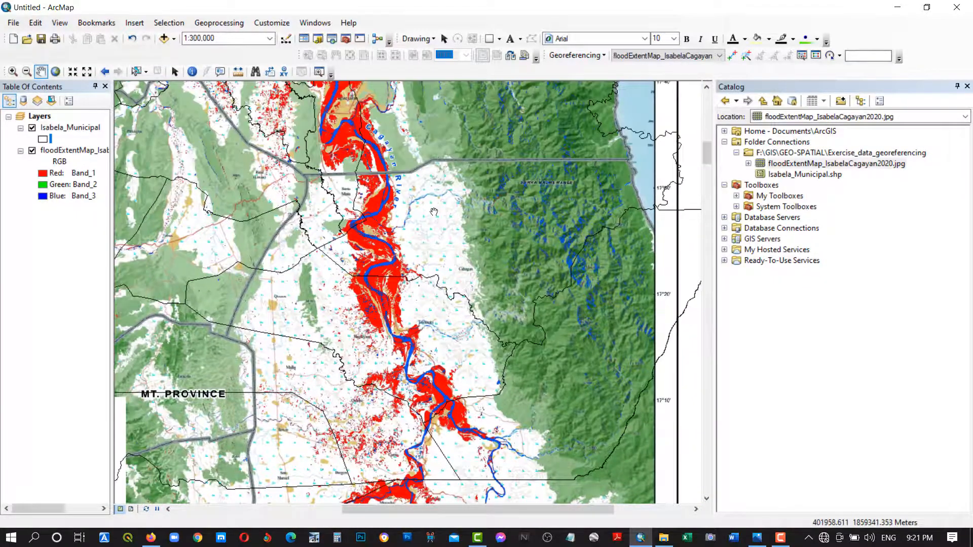
left_click_drag(417, 125, 459, 251)
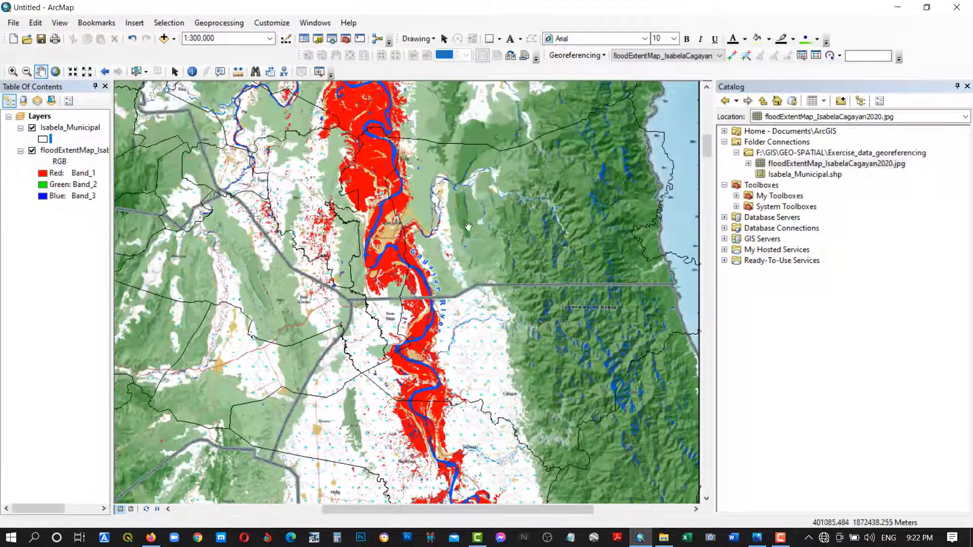
left_click_drag(573, 249, 446, 324)
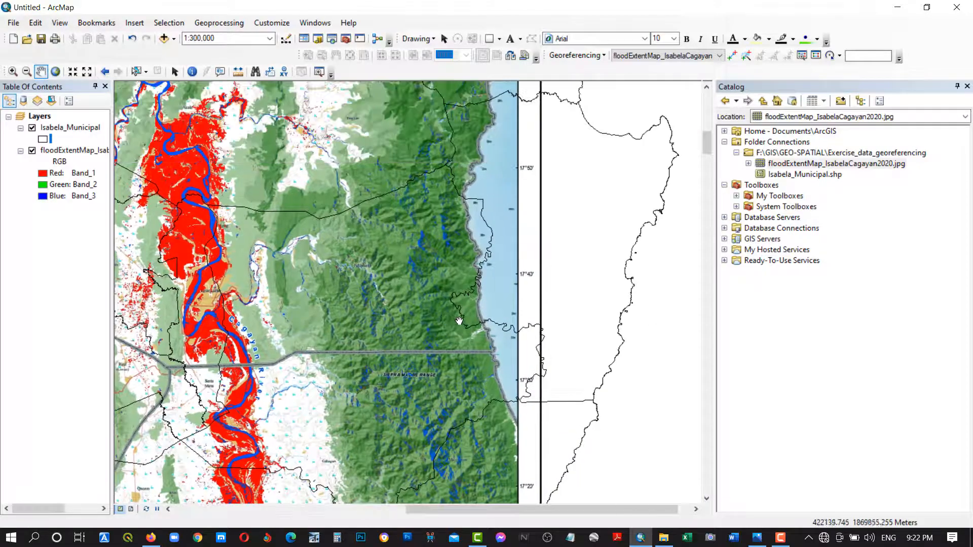
left_click_drag(408, 268, 409, 330)
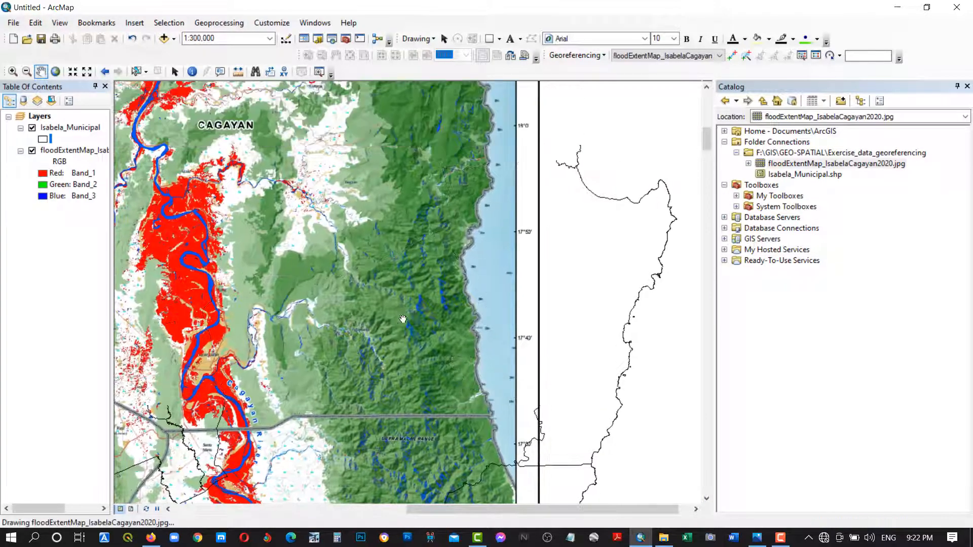
scroll(409, 330, "down", 2)
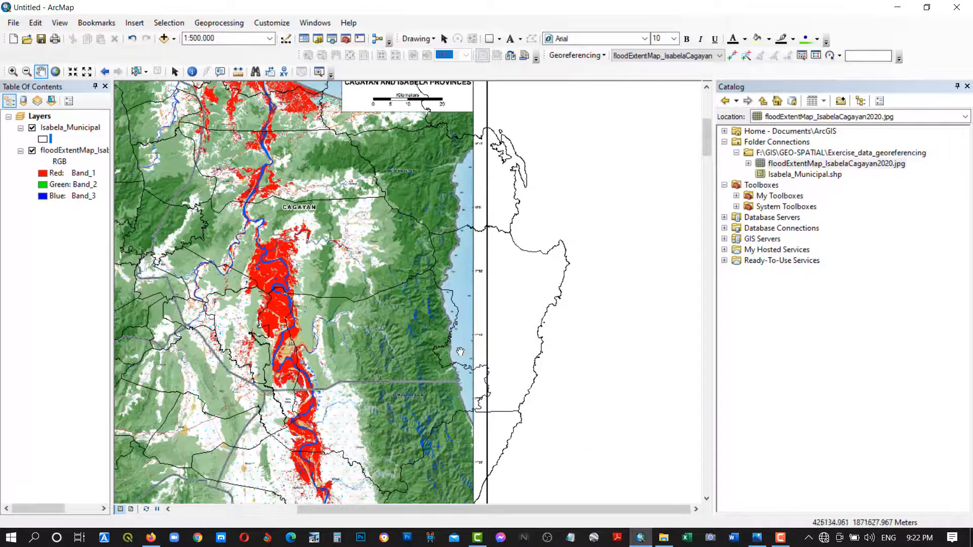
left_click_drag(430, 262, 465, 328)
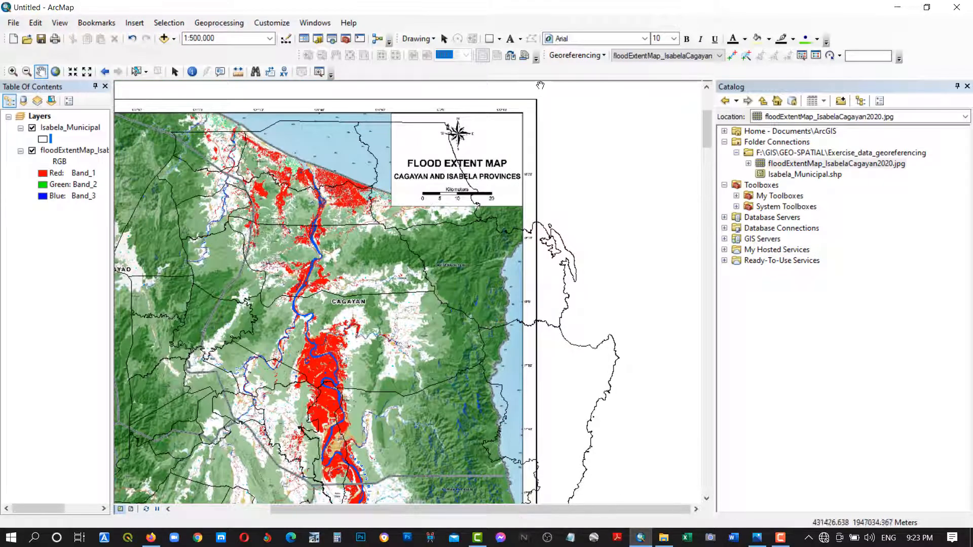
Add the first control point, linking the coastal end of the image's Cagayan-Isabela boundary to the northeast corner of Isabela_Municipal
left_click(733, 56)
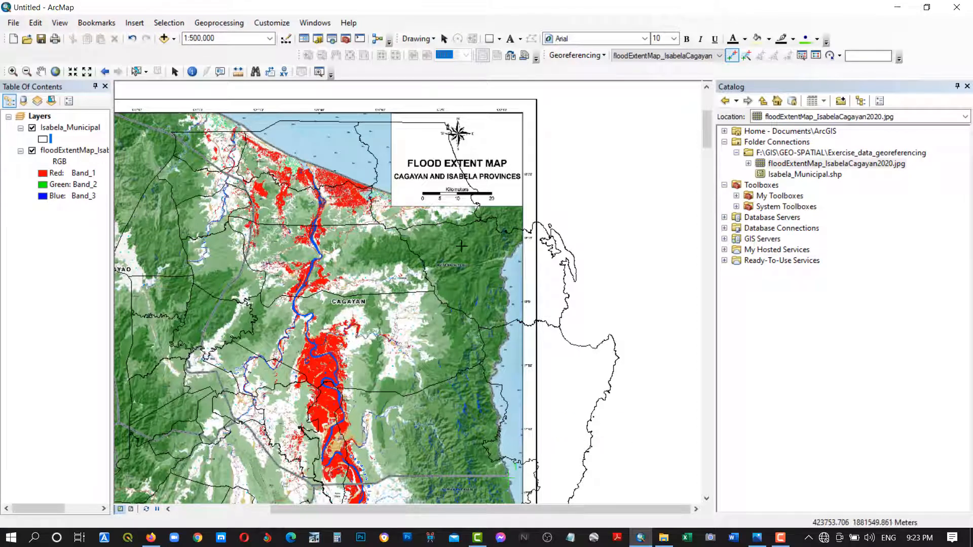
left_click(446, 123)
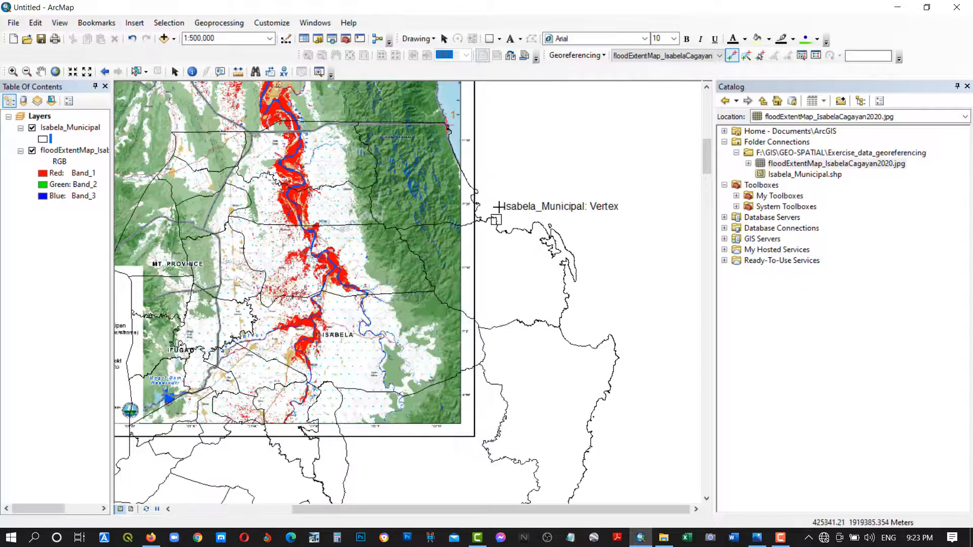
Add a second control point, linking the bend in the image's Cagayan-Isabela boundary east of the river to the matching Isabela_Municipal vertex
scroll(287, 118, "up", 1)
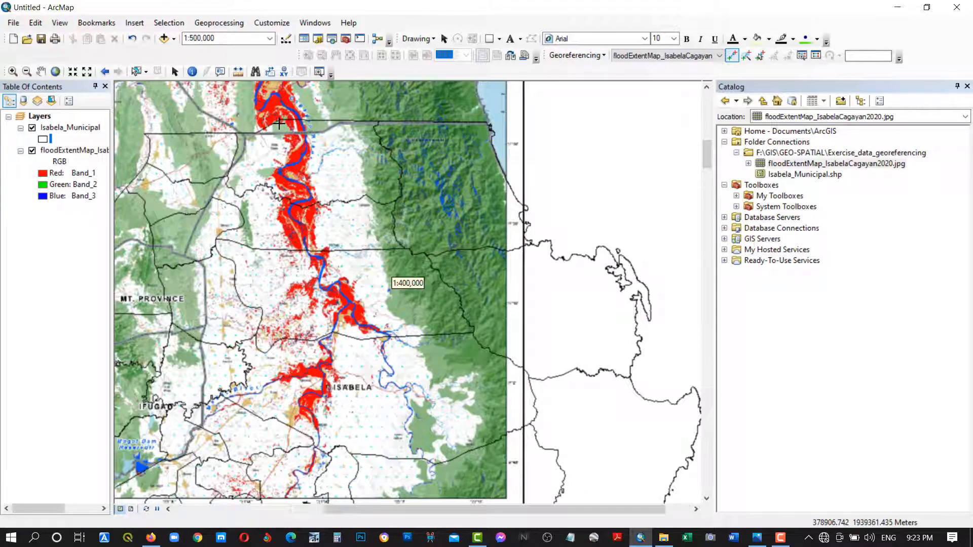
scroll(197, 115, "up", 1)
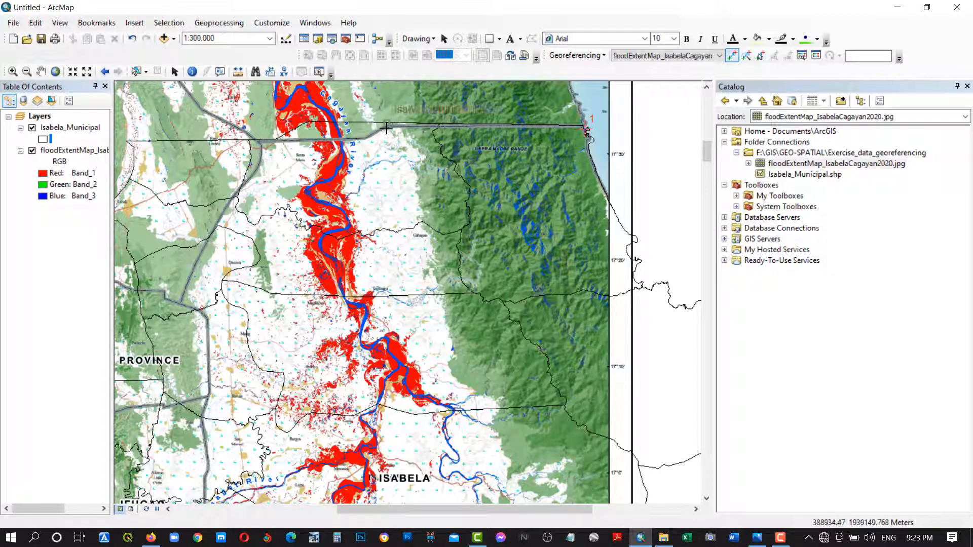
scroll(372, 117, "up", 3)
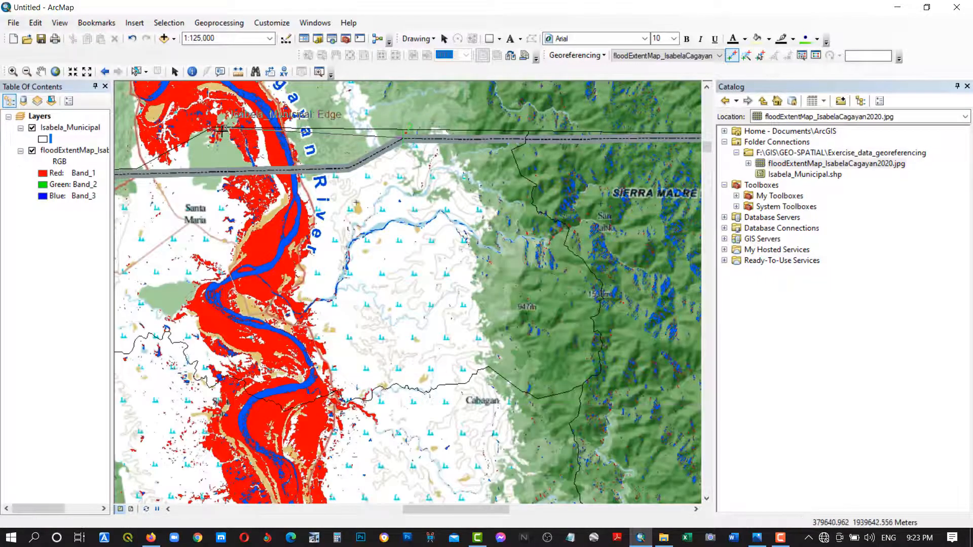
left_click(213, 128)
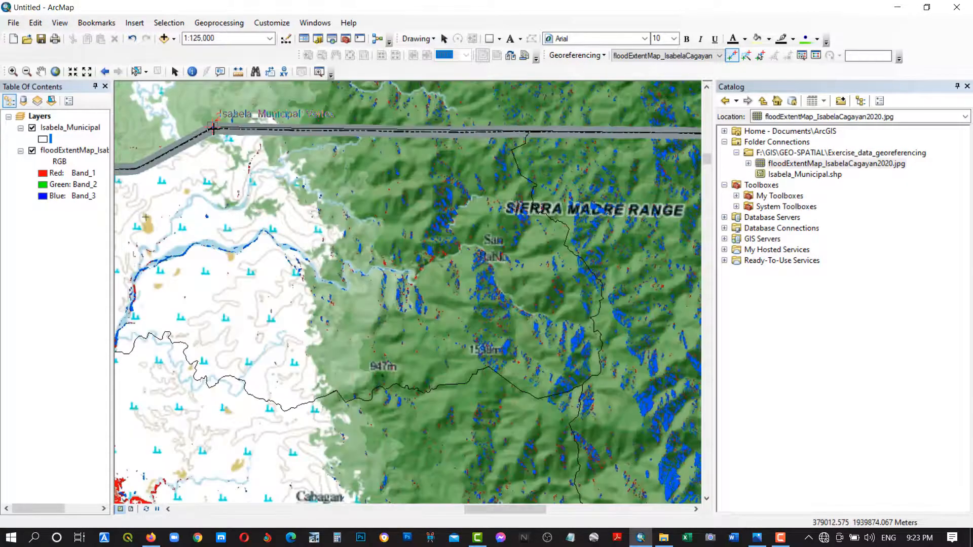
Add a third control point, linking the image's provincial boundary junction northeast of Mt. Province to the matching Isabela_Municipal vertex
scroll(593, 147, "up", 2)
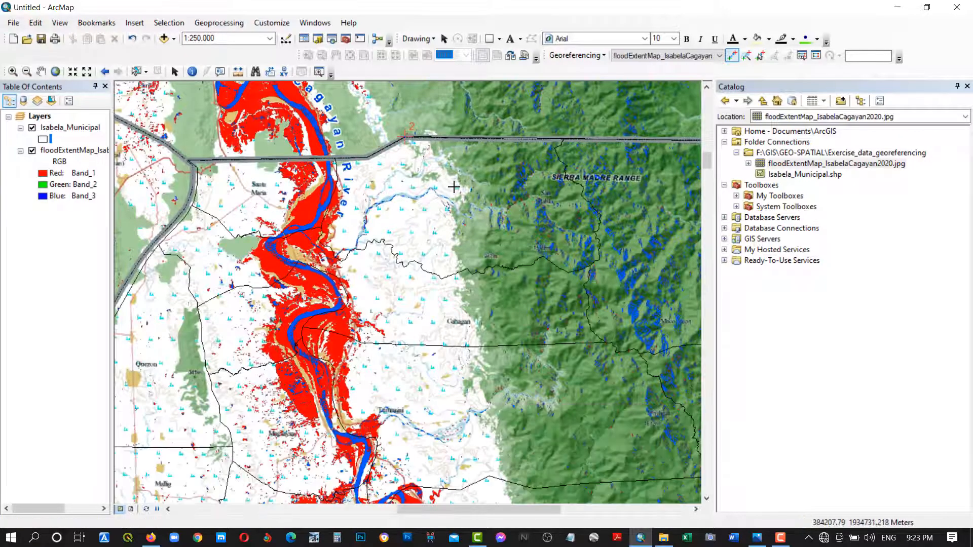
scroll(593, 168, "up", 2)
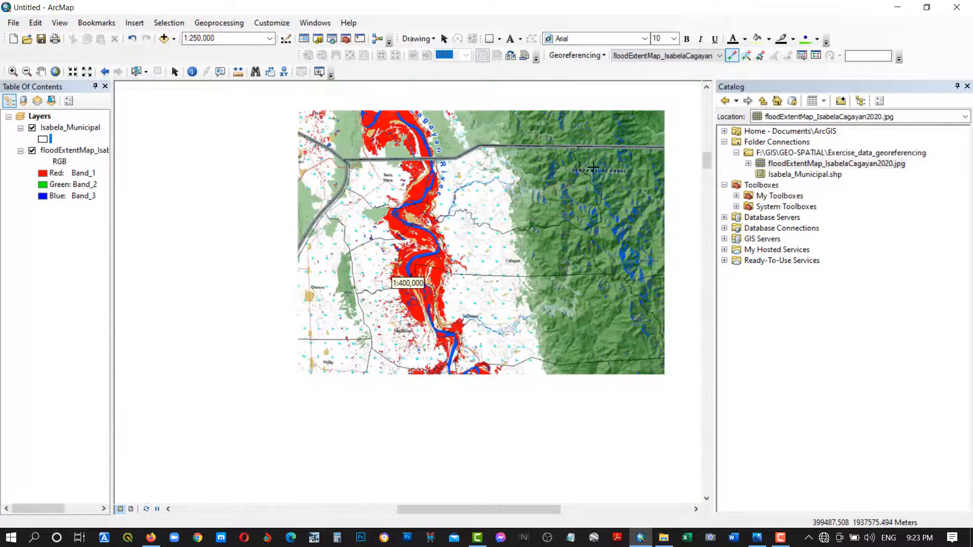
scroll(221, 350, "down", 2)
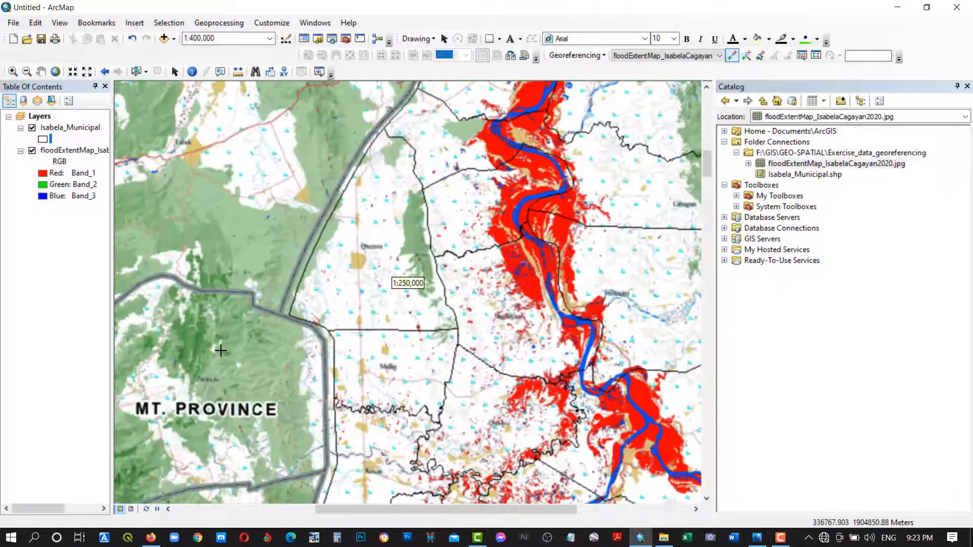
scroll(220, 350, "down", 2)
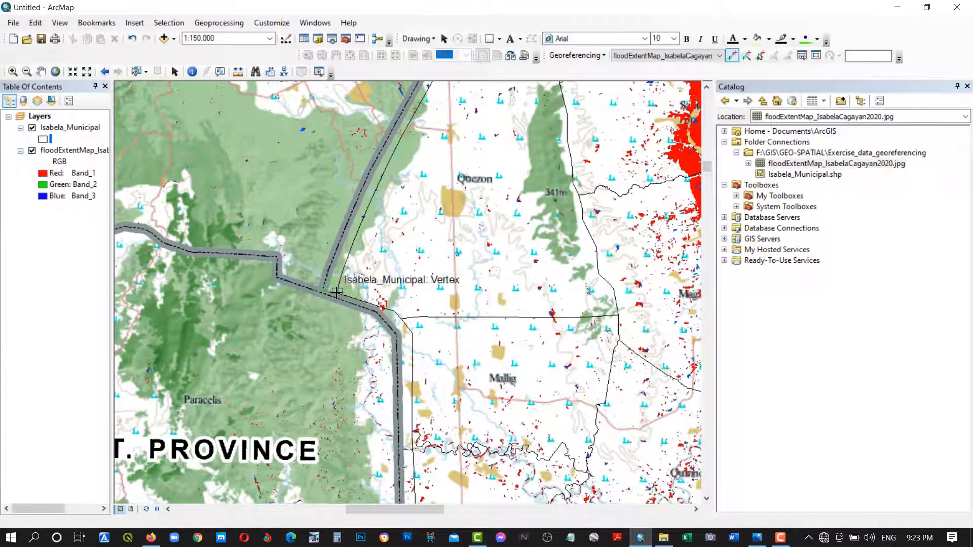
scroll(269, 206, "up", 2)
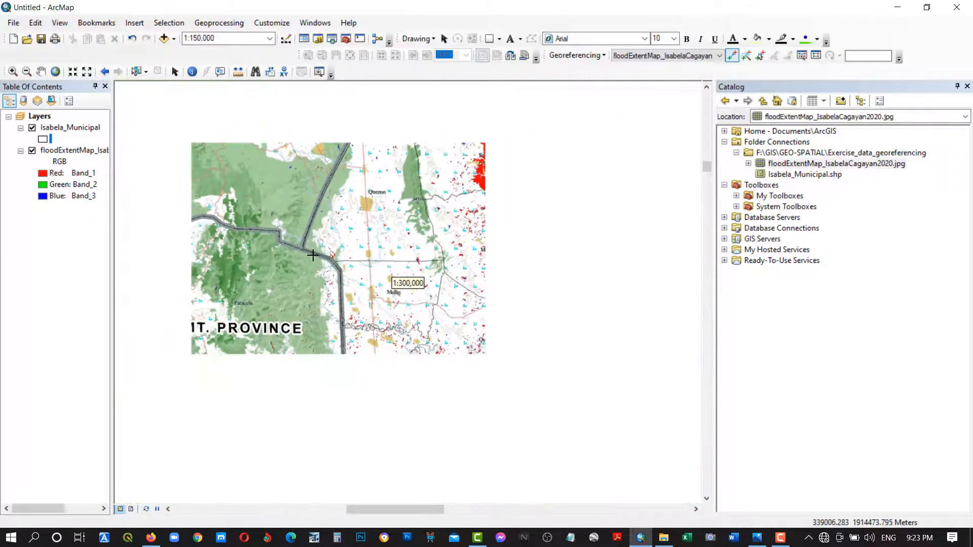
Add a fourth control point, linking the bend in the image's Ifugao-Isabela boundary northwest of Aurora to the matching Isabela_Municipal vertex
scroll(313, 256, "up", 2)
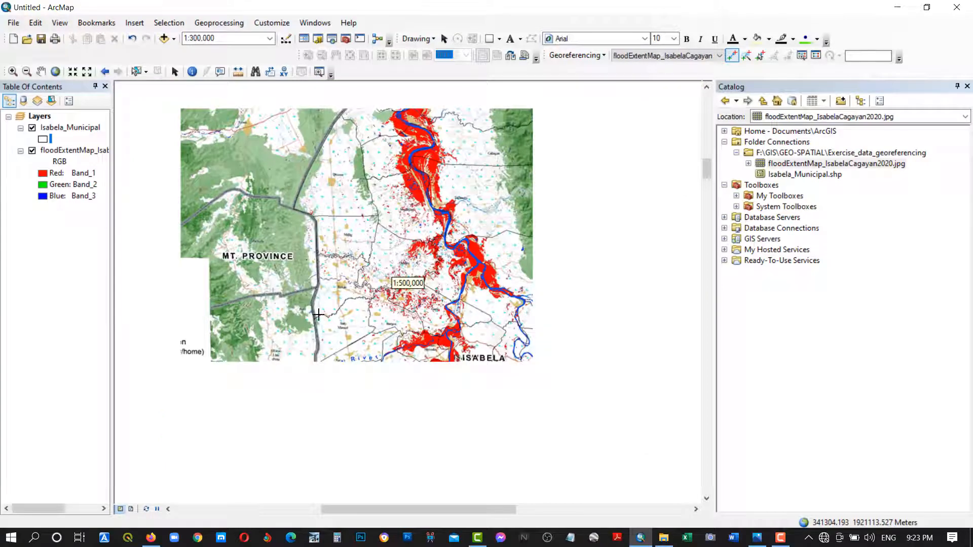
scroll(315, 364, "down", 2)
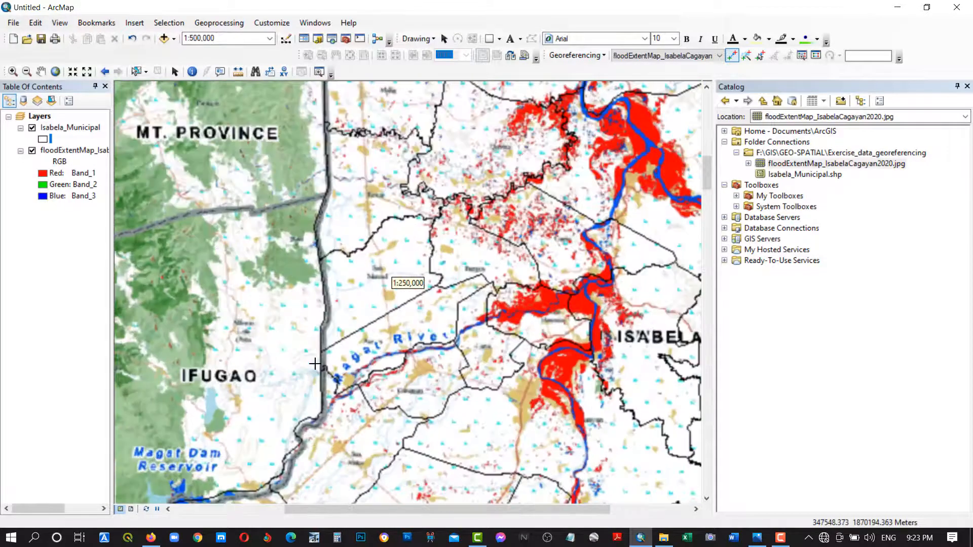
scroll(314, 364, "down", 2)
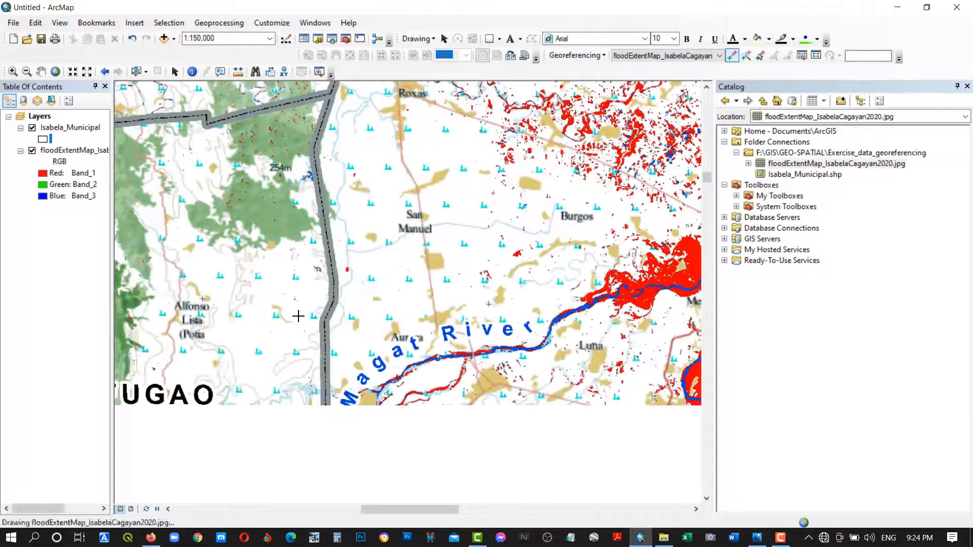
scroll(302, 318, "down", 2)
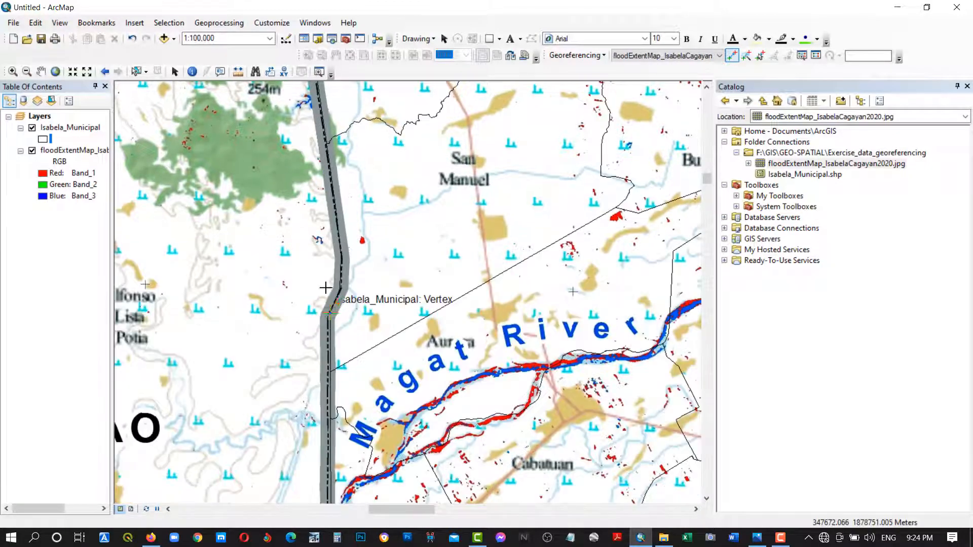
scroll(300, 233, "up", 6)
scroll(393, 273, "up", 2)
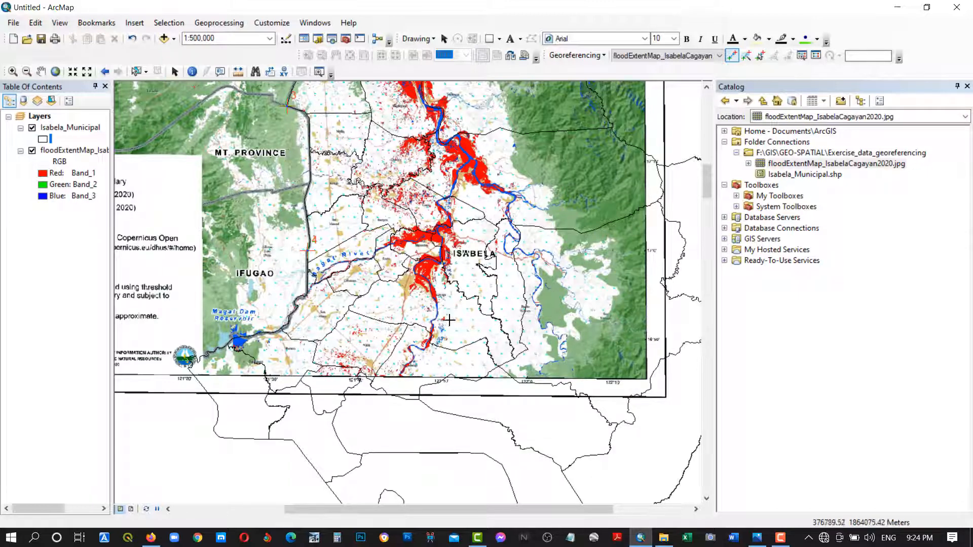
Add a fifth control point, linking the image's coastal boundary near the east map frame, south of 17°30', to the adjacent Isabela_Municipal vertex
scroll(454, 298, "down", 1)
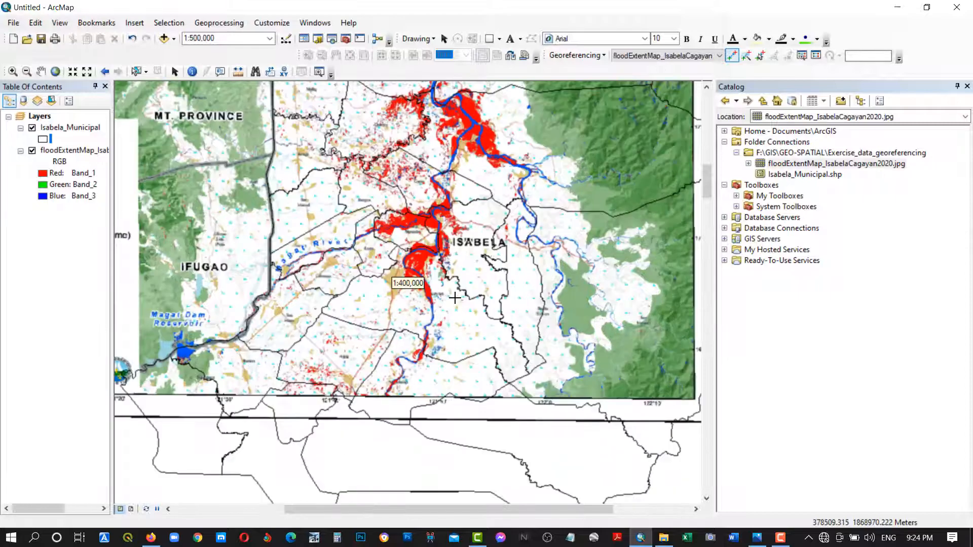
scroll(455, 301, "down", 2)
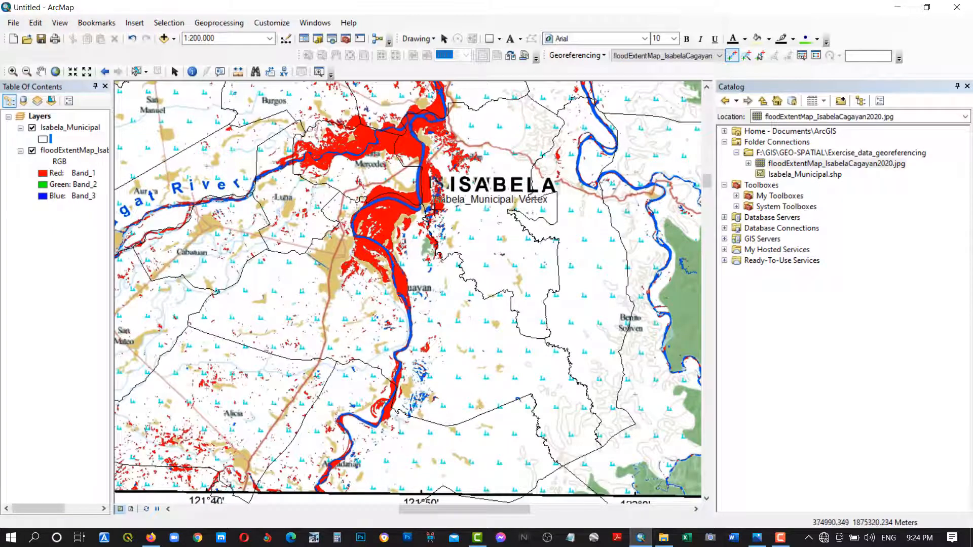
scroll(447, 219, "up", 2)
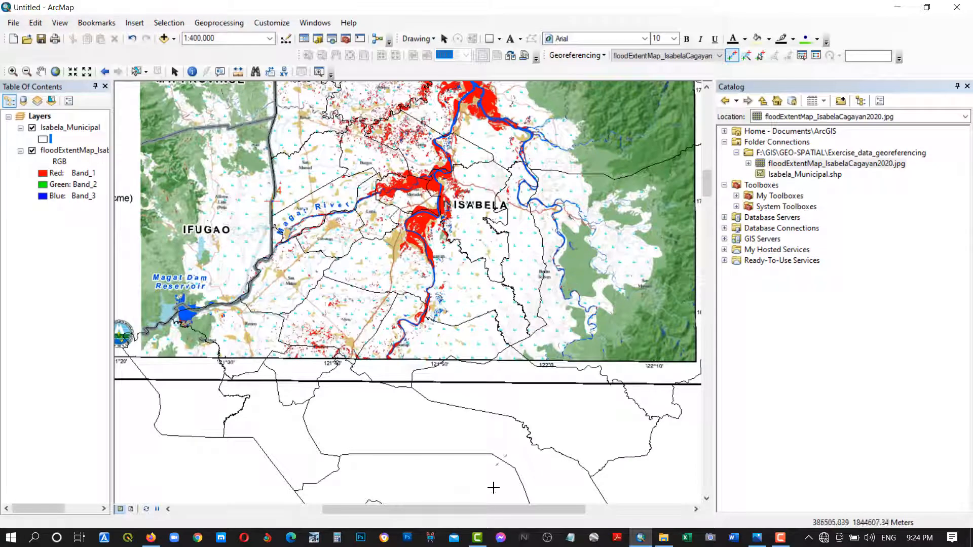
left_click_drag(485, 509, 490, 509)
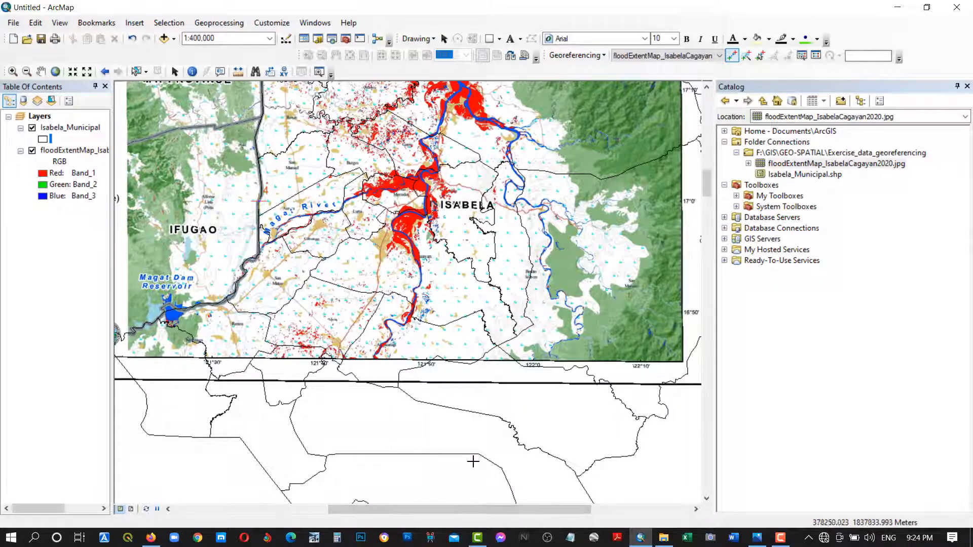
left_click_drag(708, 192, 709, 182)
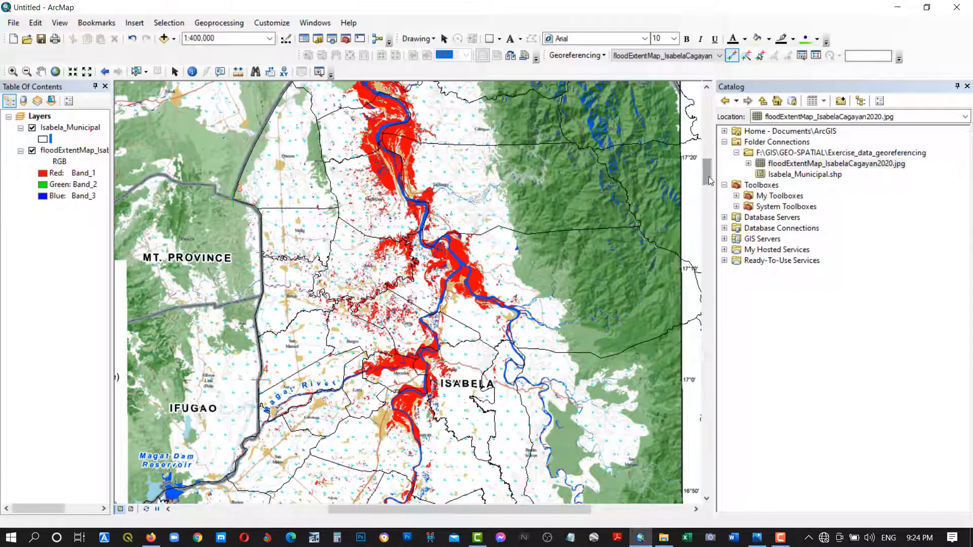
left_click_drag(711, 179, 711, 175)
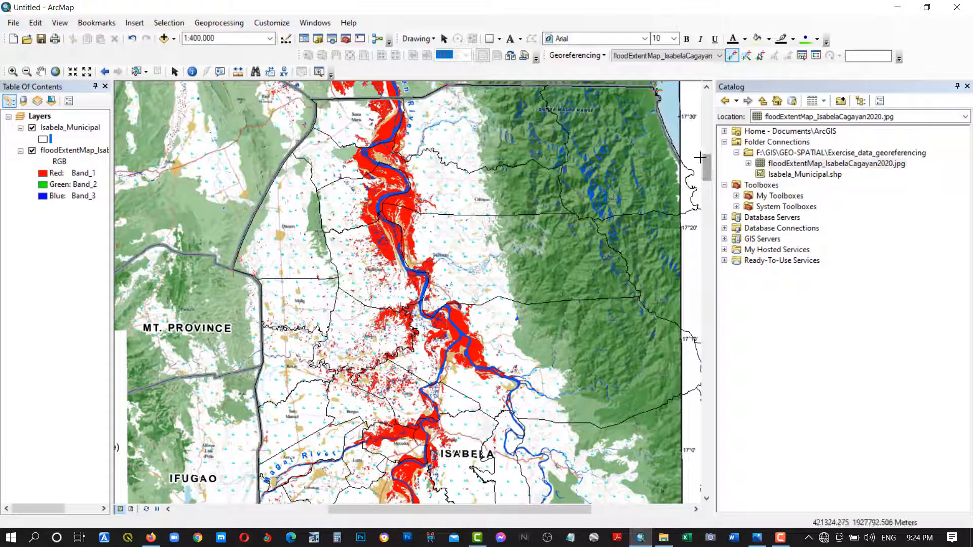
scroll(691, 159, "down", 8)
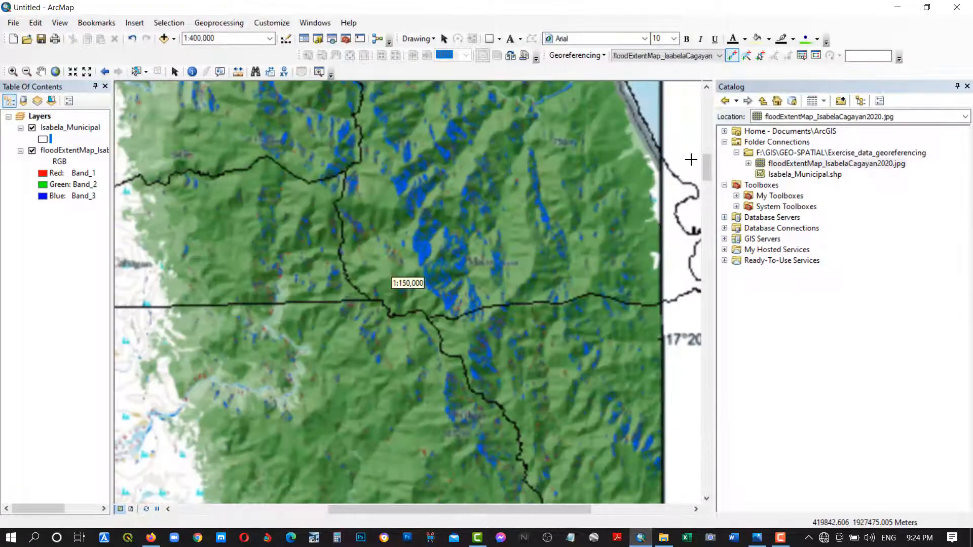
scroll(691, 159, "down", 1)
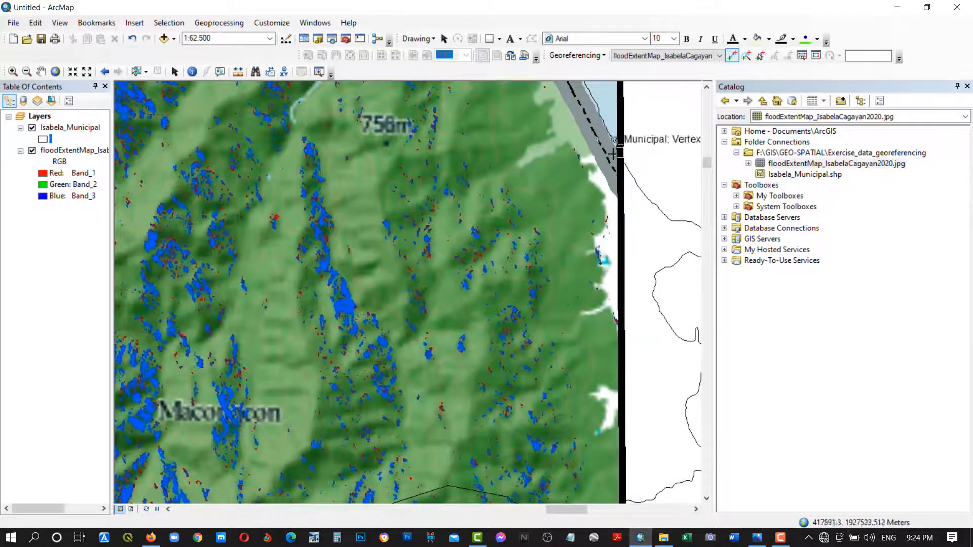
left_click(608, 128)
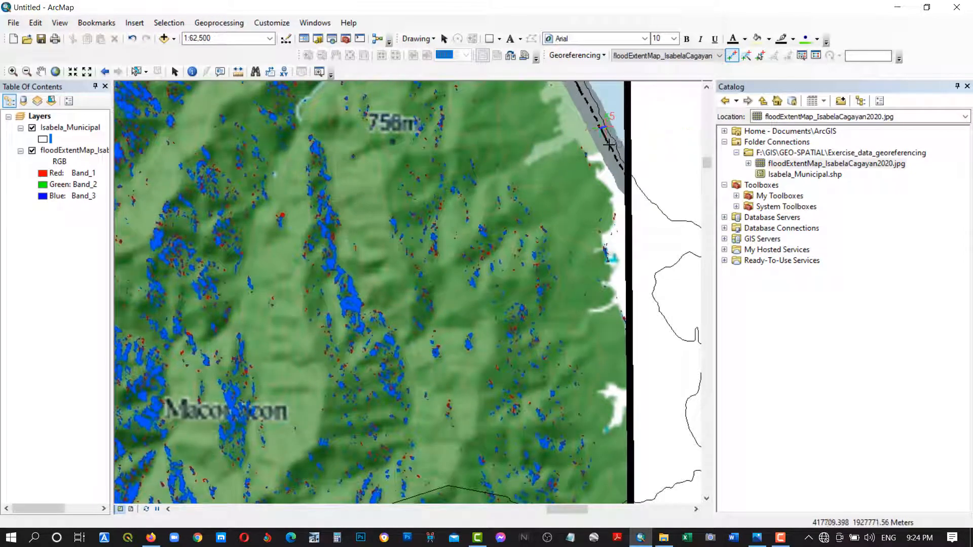
Add a sixth control point beside the fifth, linking the image's coastal boundary line to the nearby Isabela_Municipal coastline vertex
left_click(609, 145)
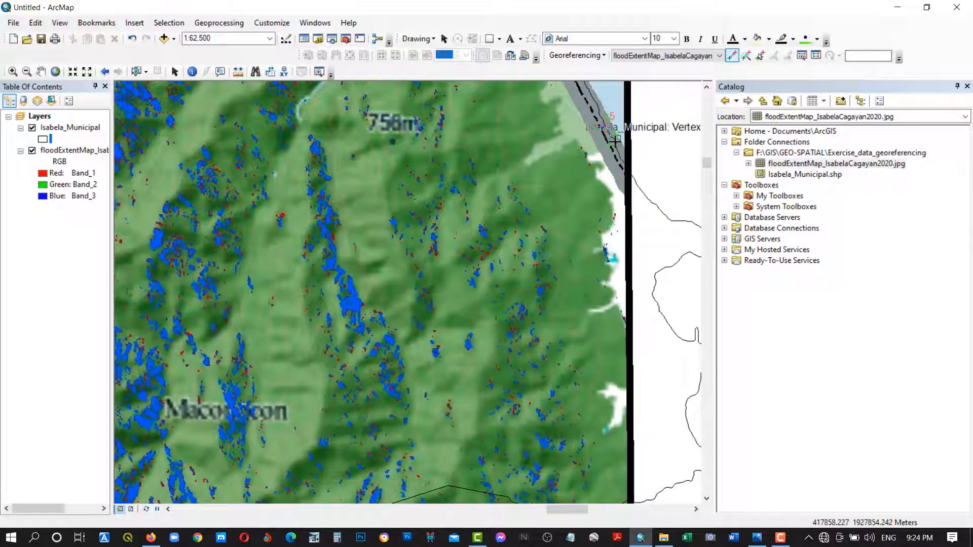
left_click(615, 140)
scroll(629, 233, "up", 3)
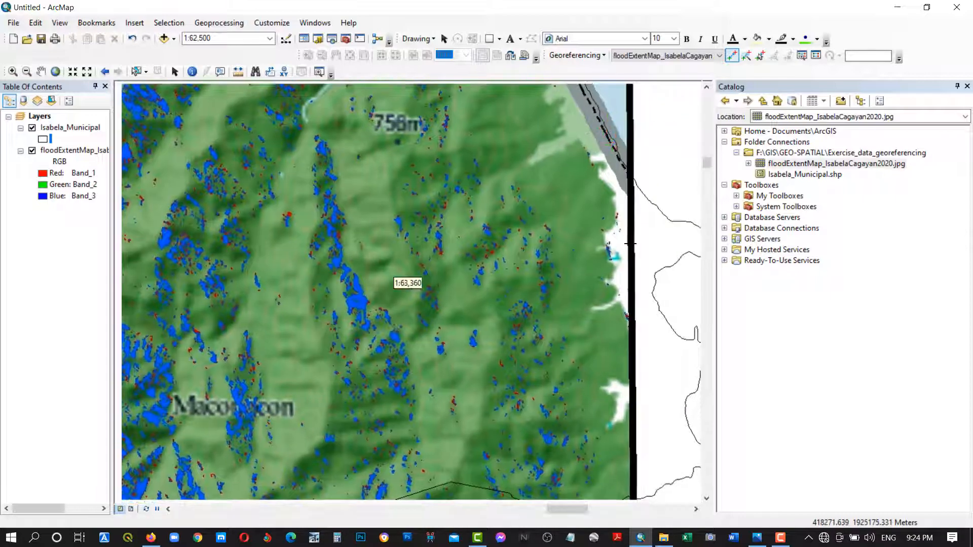
scroll(631, 244, "up", 4)
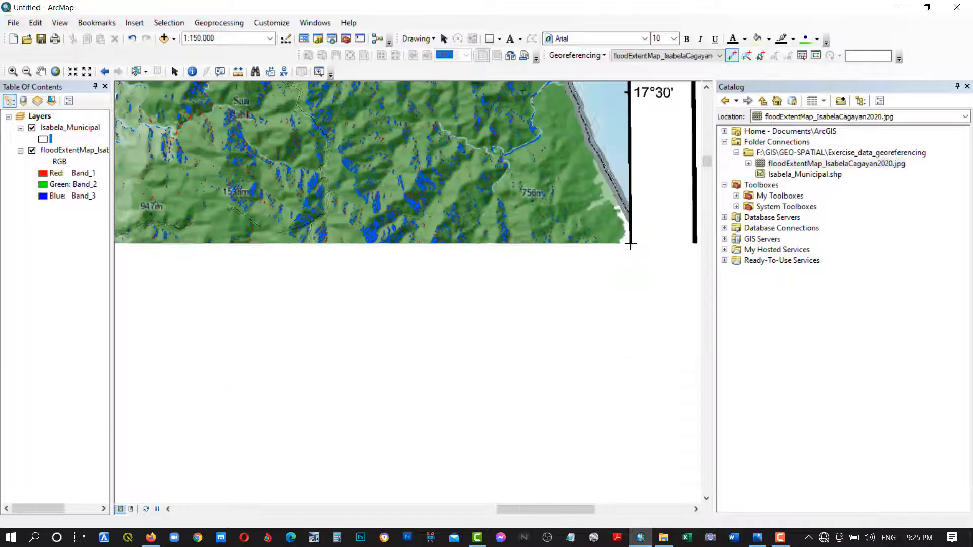
Add a seventh control point on the image's diagonal provincial boundary northwest of Quezon, linking it to the Isabela_Municipal edge
scroll(631, 243, "up", 2)
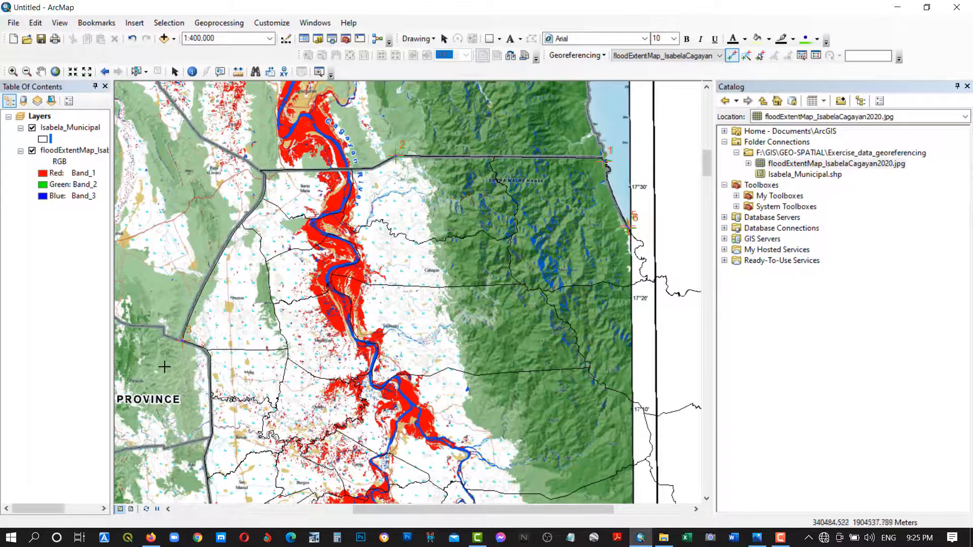
scroll(188, 282, "down", 2)
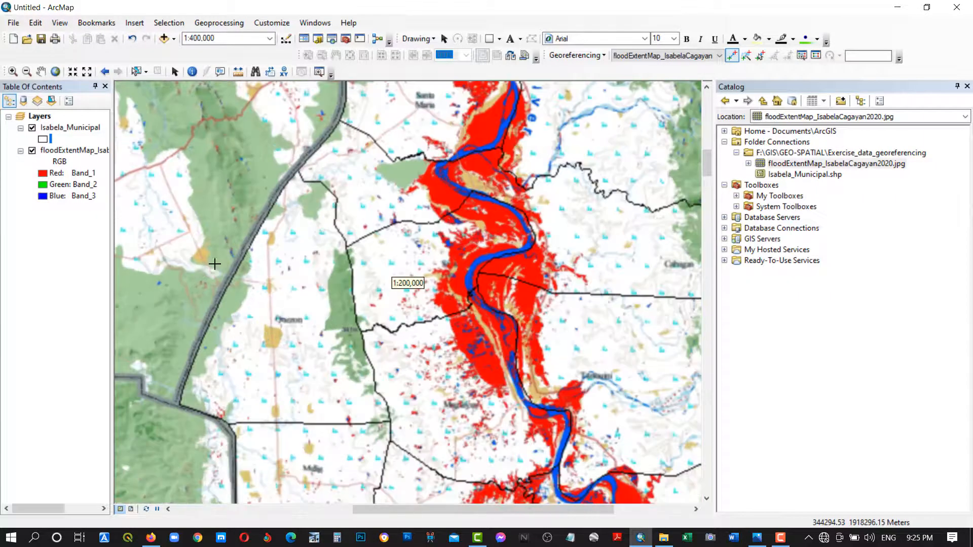
scroll(225, 258, "down", 2)
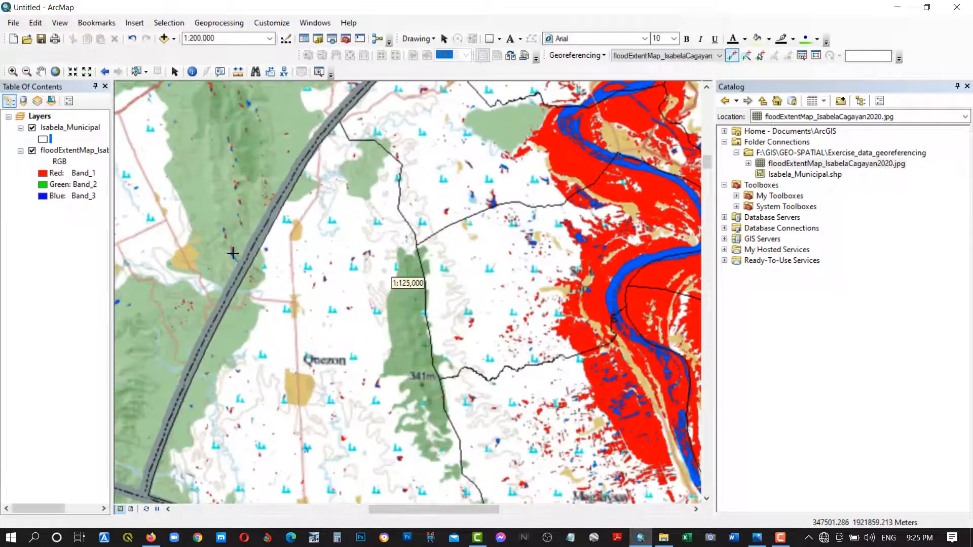
scroll(237, 255, "down", 3)
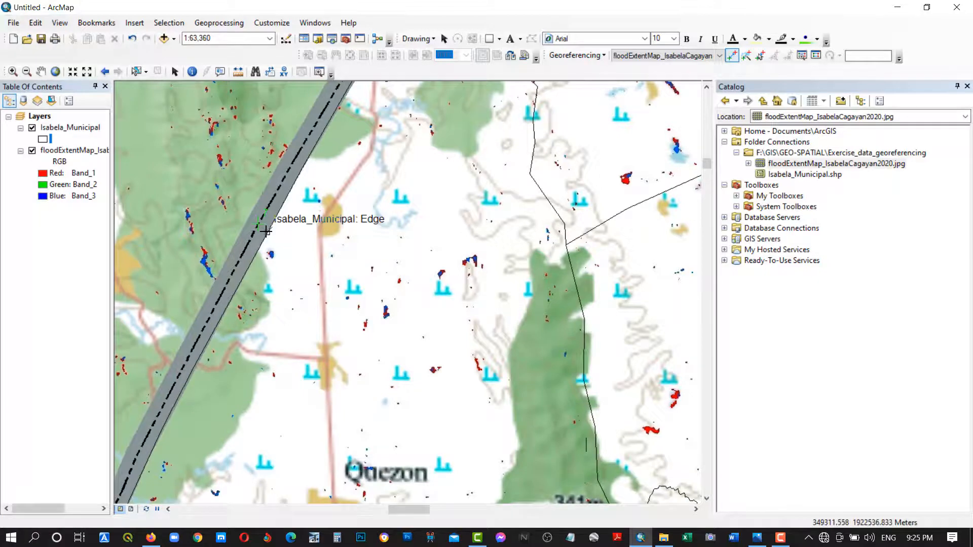
left_click(264, 228)
Add an eighth control point, linking the boundary bend just southeast of the third point to the matching Isabela_Municipal vertex
scroll(203, 244, "up", 4)
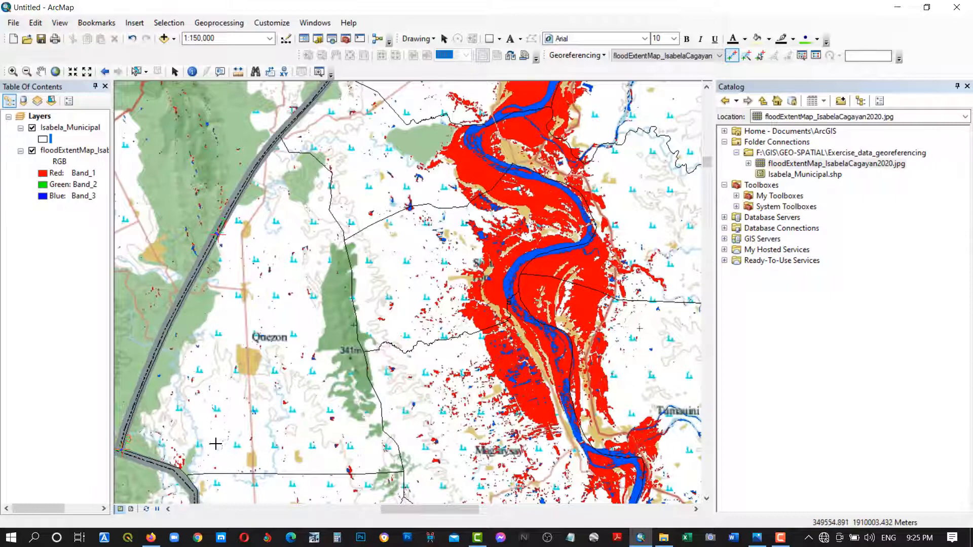
scroll(180, 478, "down", 4)
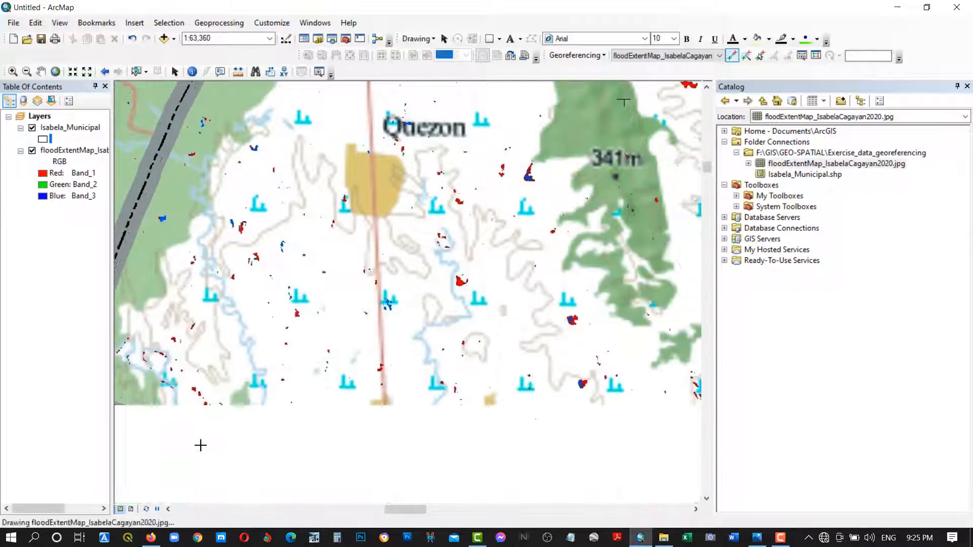
left_click(211, 438)
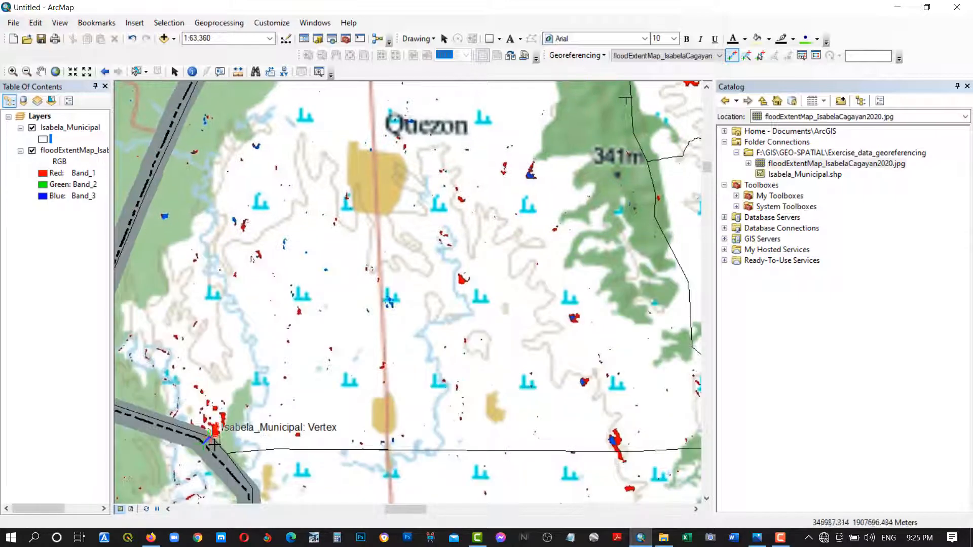
scroll(379, 245, "down", 2)
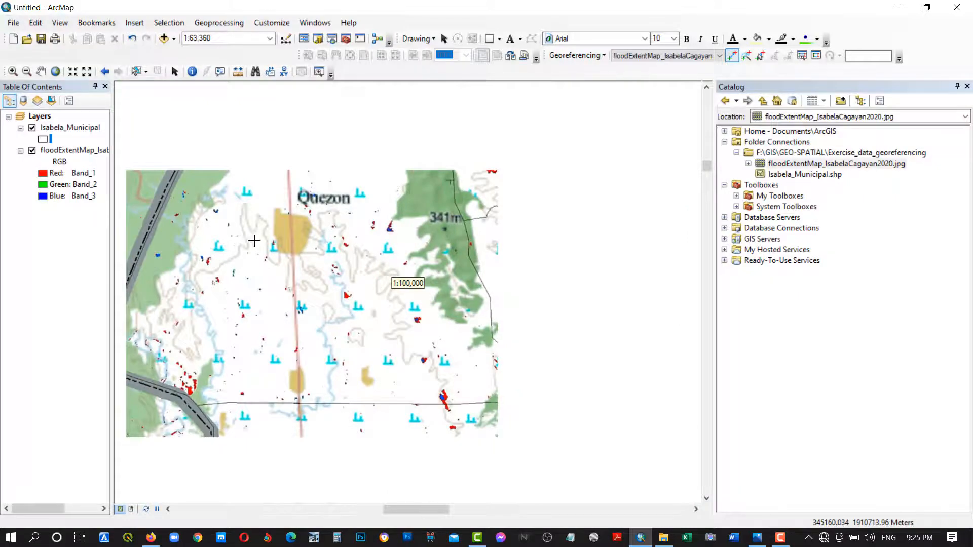
scroll(379, 245, "down", 2)
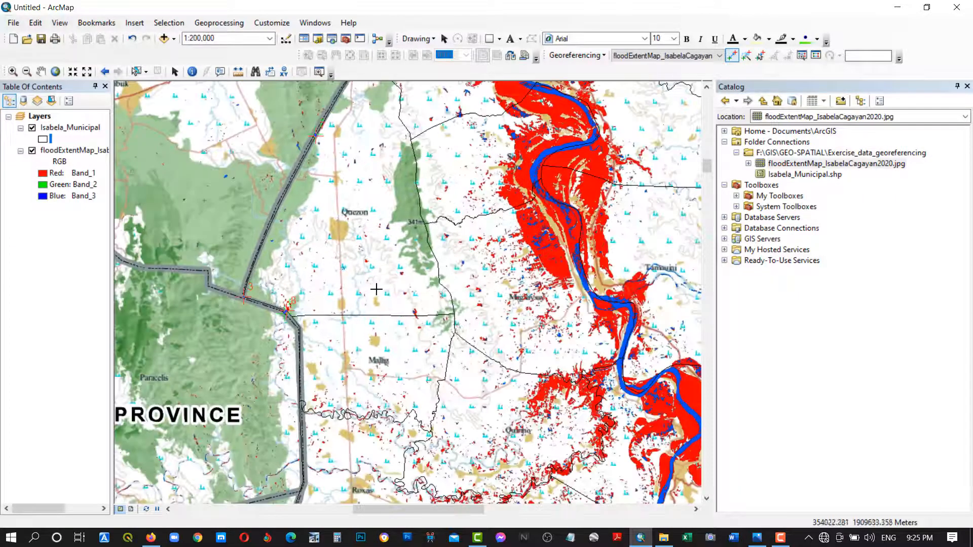
scroll(342, 309, "down", 1)
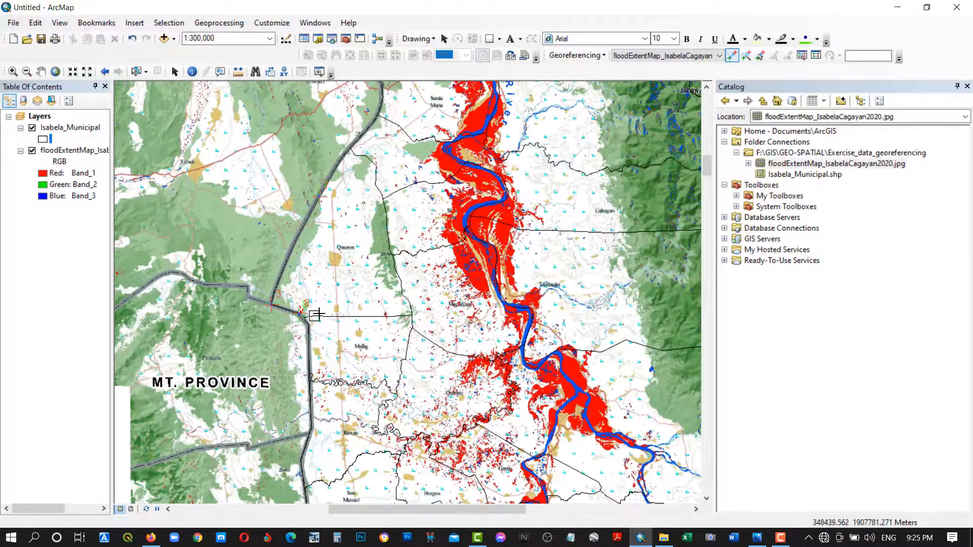
scroll(197, 318, "down", 2)
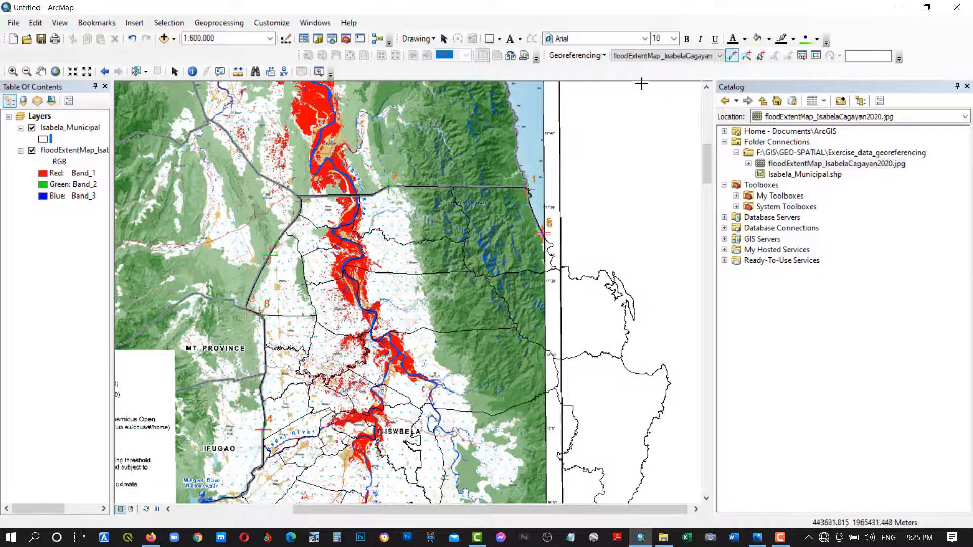
Rectify the georeferenced flood map to floodExtentMap_IsabelaCagayan20201.tif in TIFF format, saved in F:\GIS\GEO-SPATIAL\Exercise_data_georeferencing
left_click(598, 57)
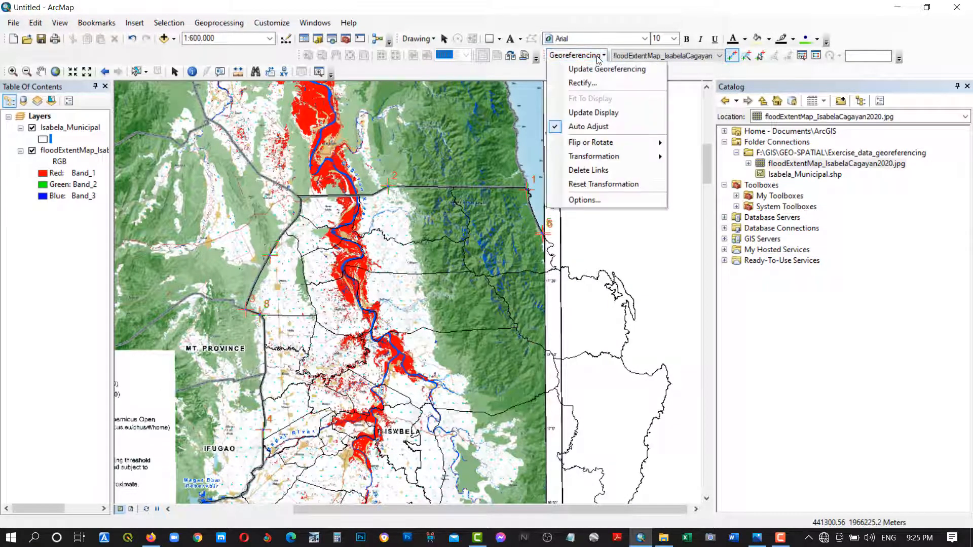
left_click(590, 84)
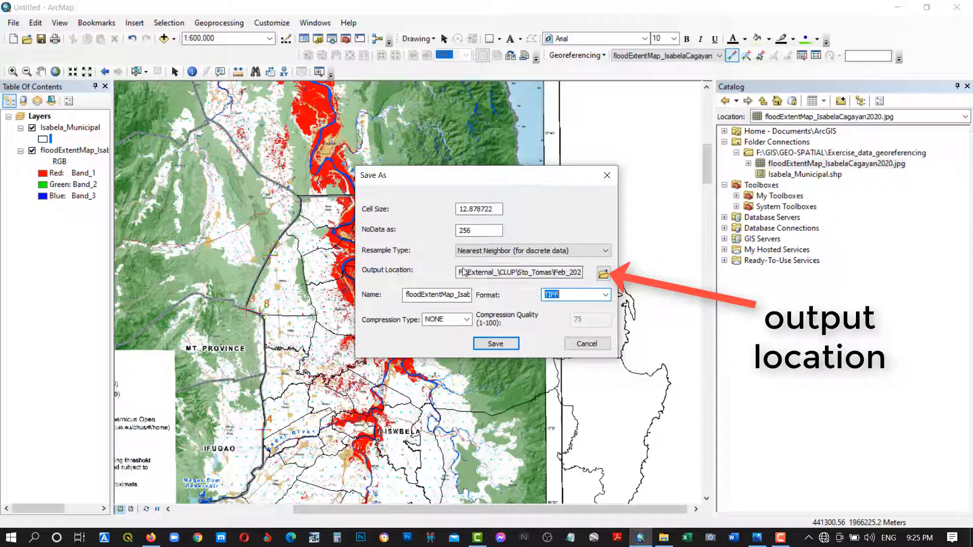
left_click_drag(458, 272, 610, 275)
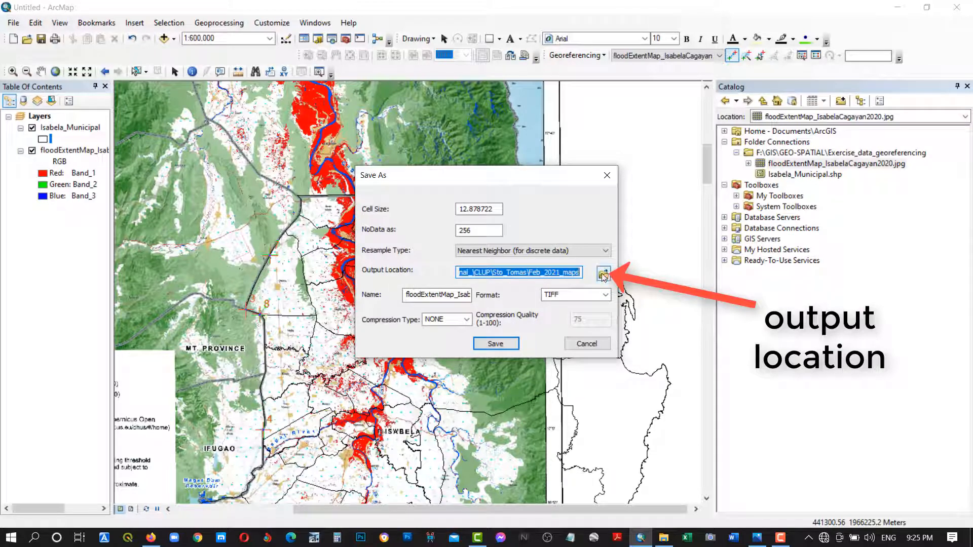
left_click(603, 274)
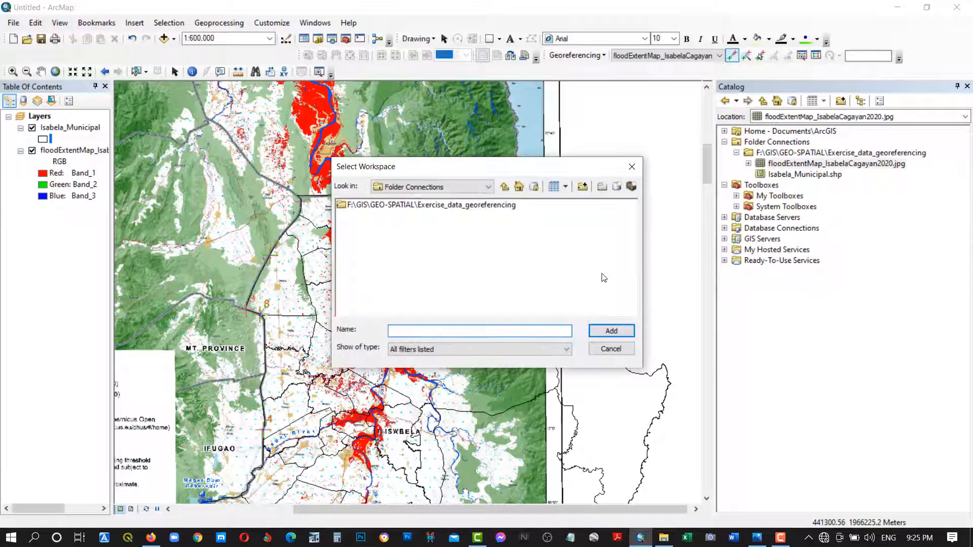
left_click(348, 208)
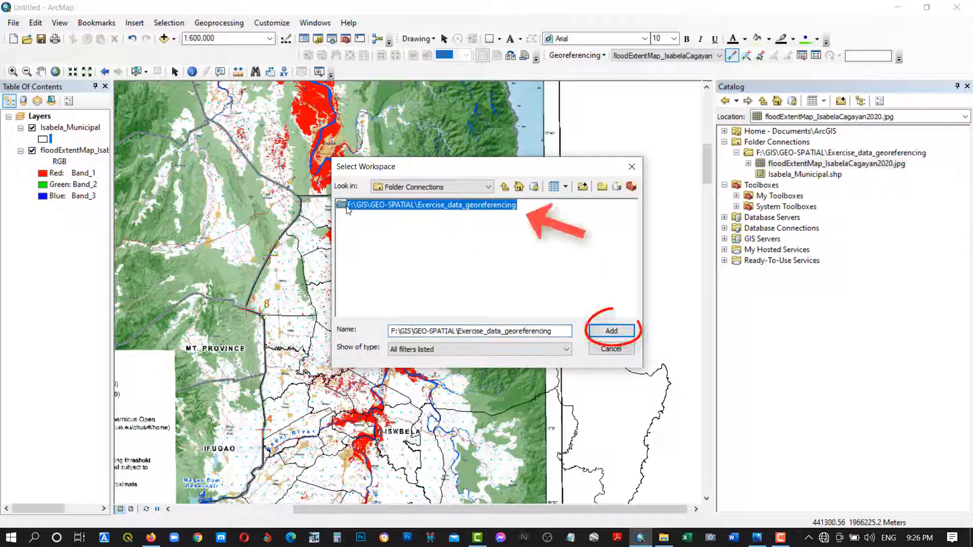
left_click(591, 330)
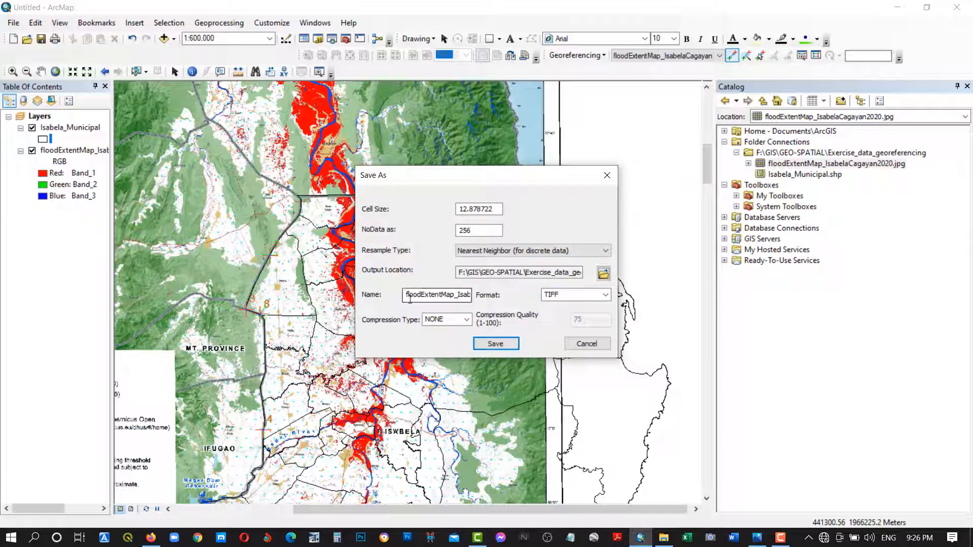
double_click(426, 301)
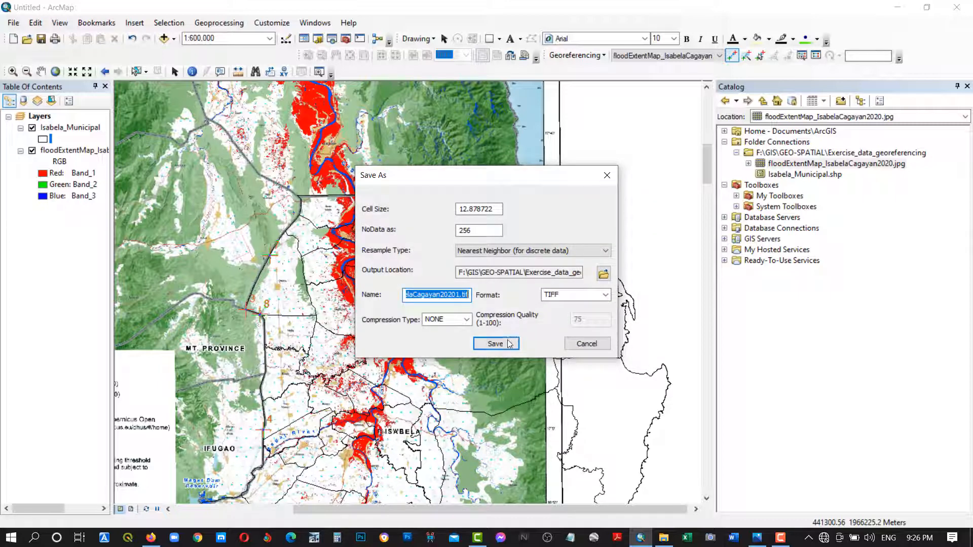
left_click(507, 341)
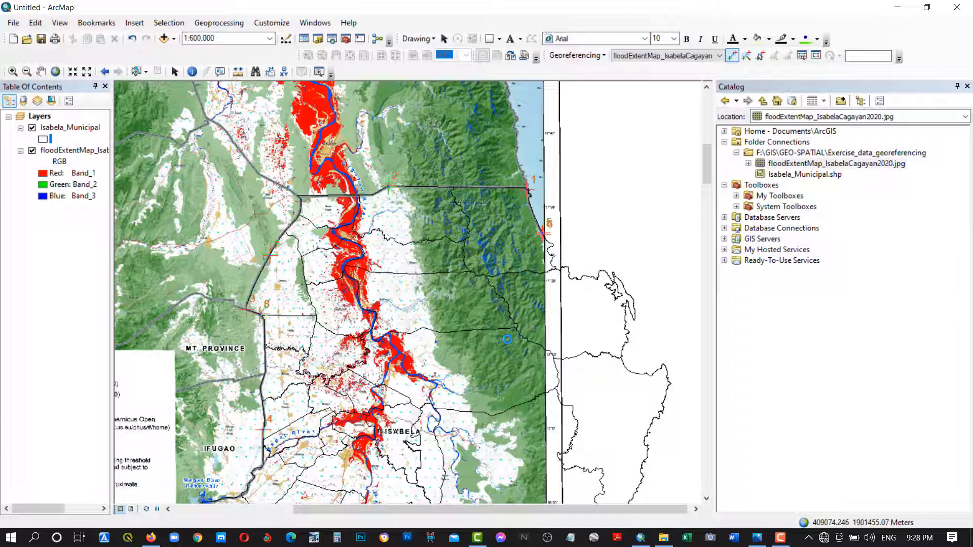
Refresh the Exercise_data_georeferencing folder and add floodExtentMap_IsabelaCagayan20201.tif to the map
right_click(823, 153)
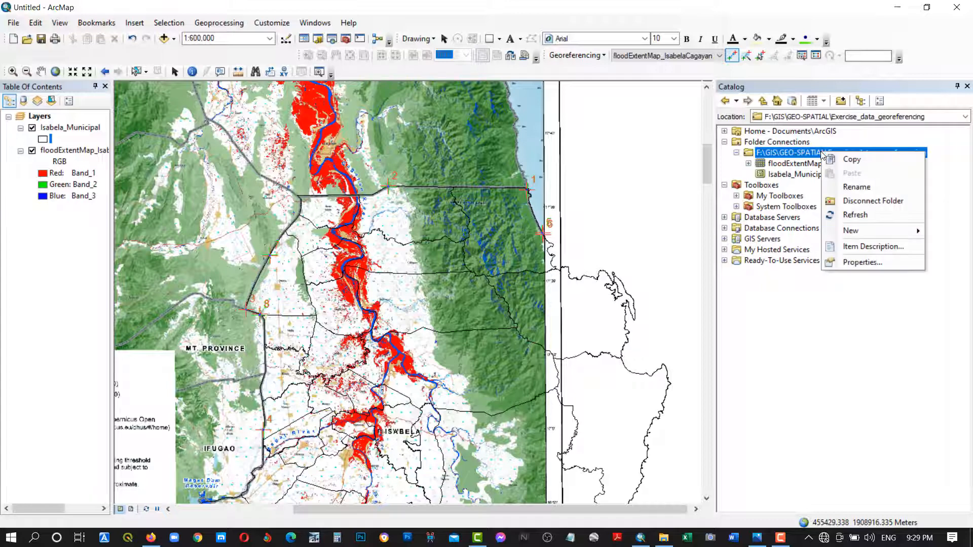
left_click(851, 217)
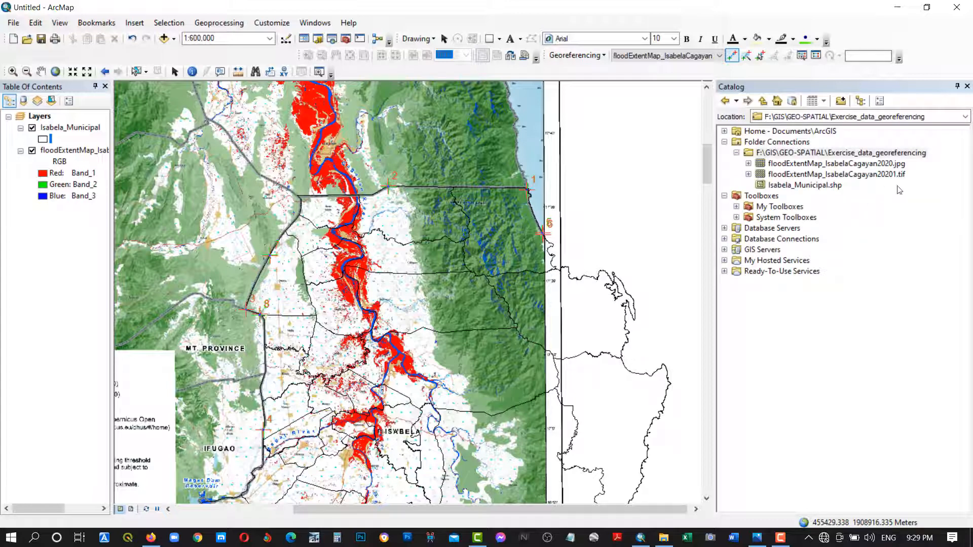
left_click(903, 177)
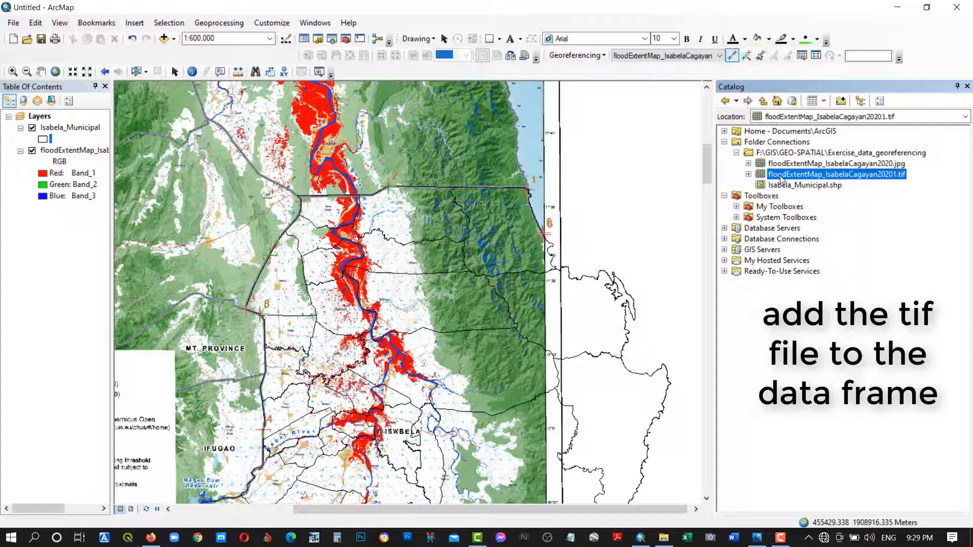
left_click_drag(790, 179, 499, 213)
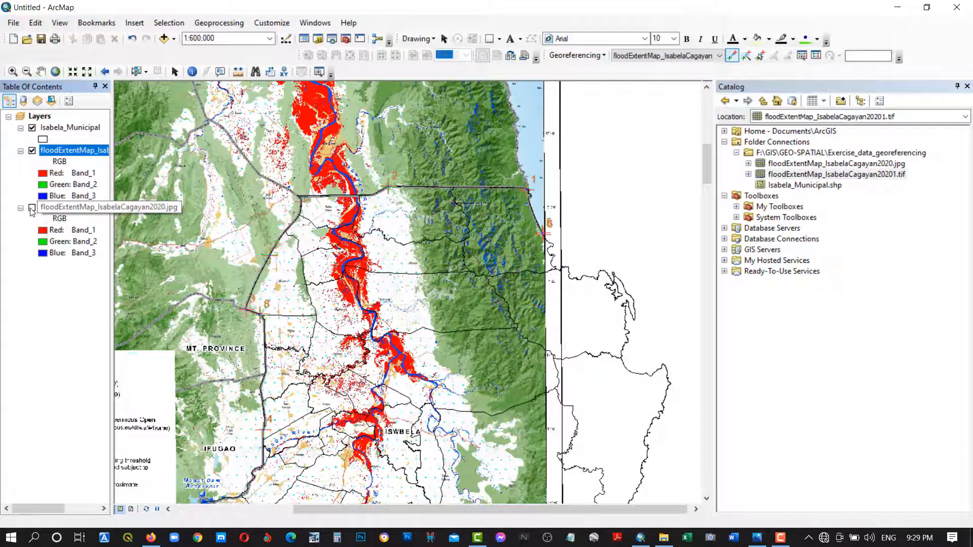
Delete all georeferencing control point links from the map
left_click(576, 55)
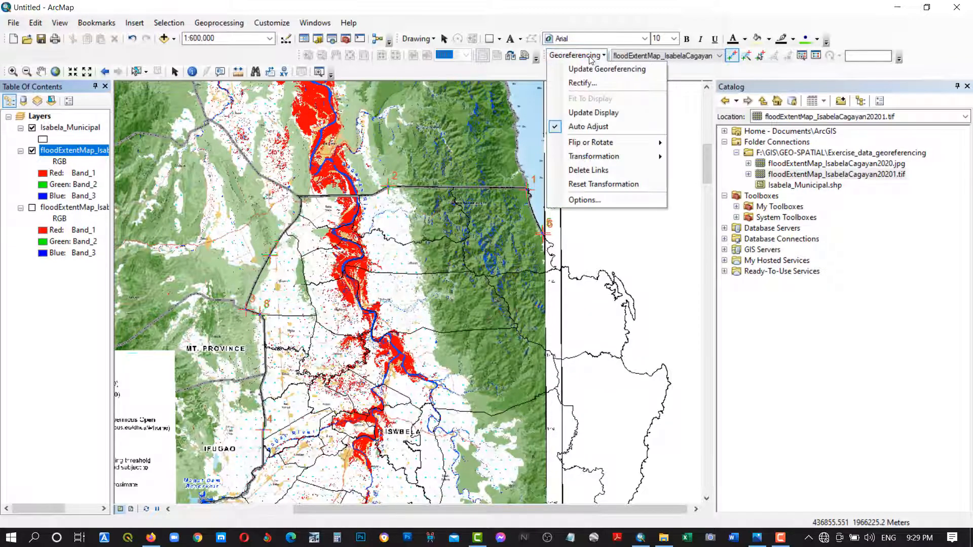
left_click(592, 171)
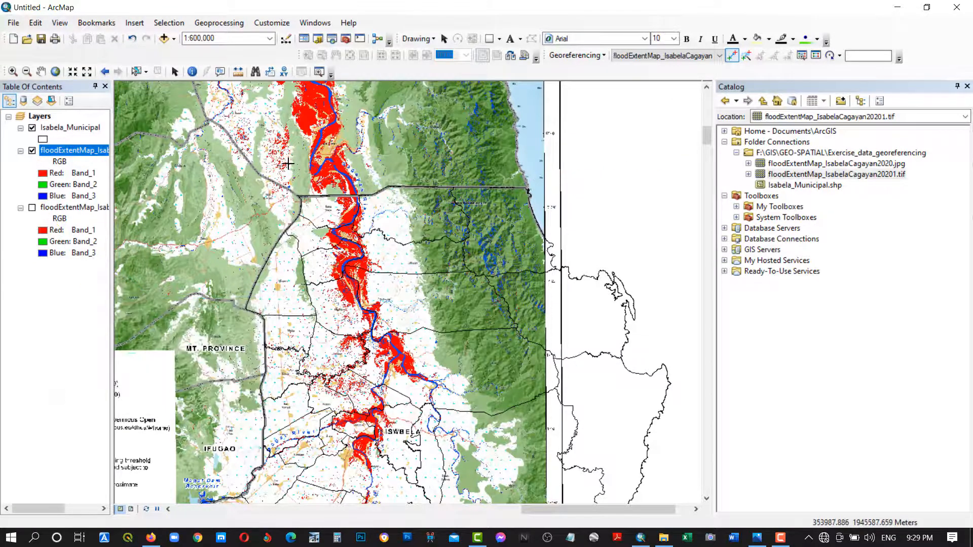
left_click(564, 55)
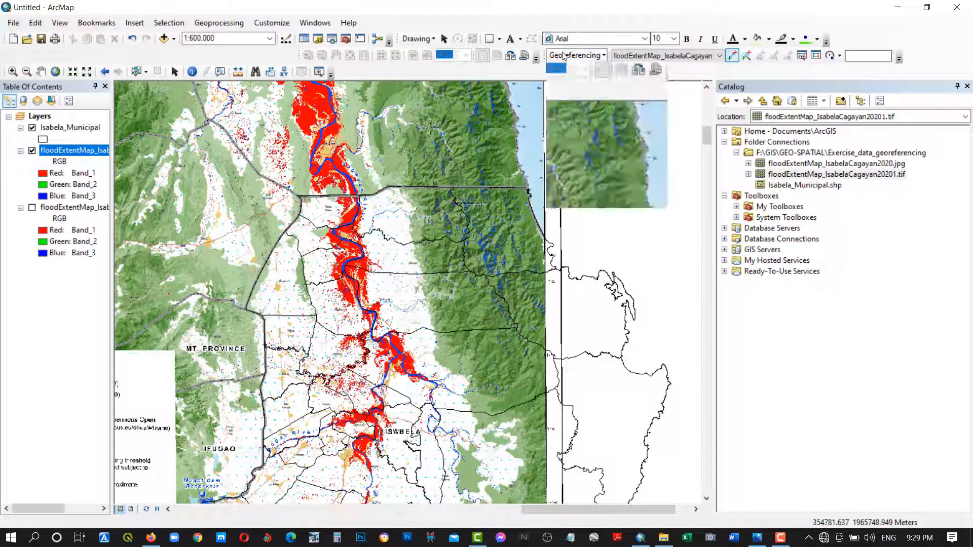
left_click(773, 27)
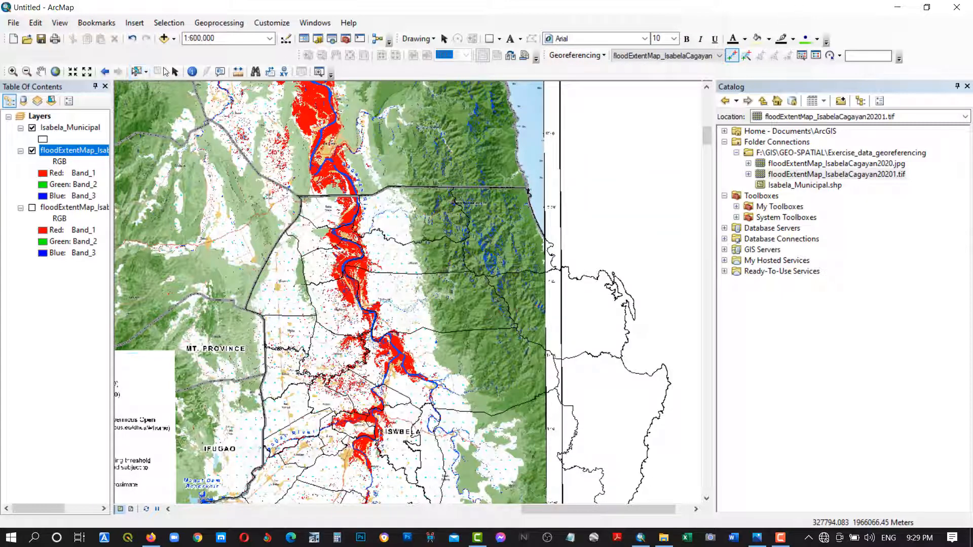
Remove the original floodExtentMap_IsabelaCagayan2020.jpg layer from the data frame
left_click(41, 72)
left_click_drag(325, 253, 444, 235)
right_click(63, 207)
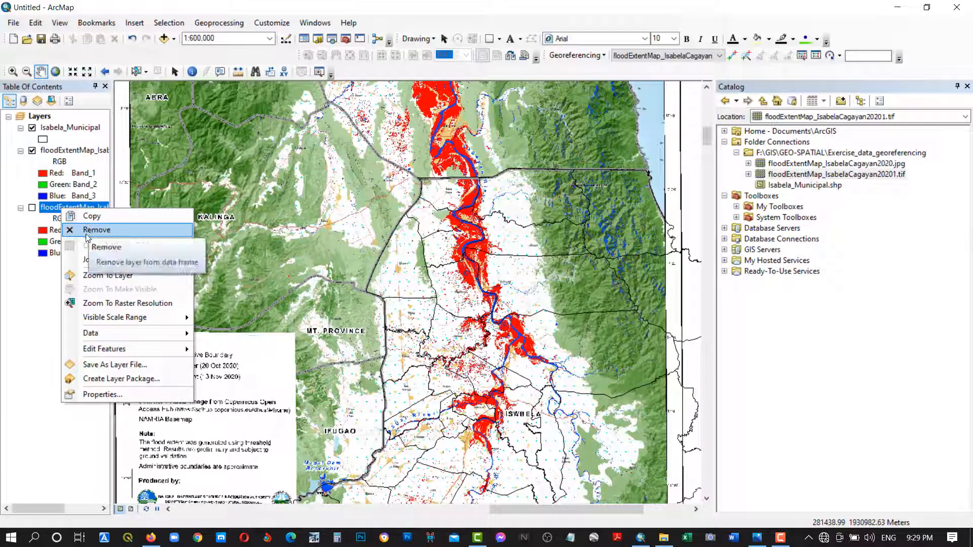
left_click(87, 233)
Examine how the rectified flood map lines up with the Isabela_Municipal boundaries, closely along the Cagayan River
left_click_drag(509, 319, 485, 275)
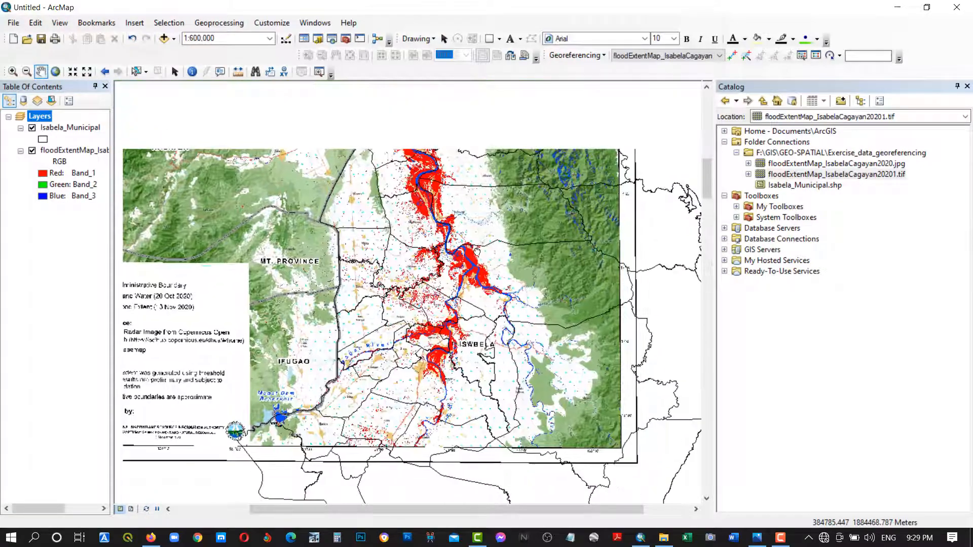
left_click_drag(441, 190, 431, 295)
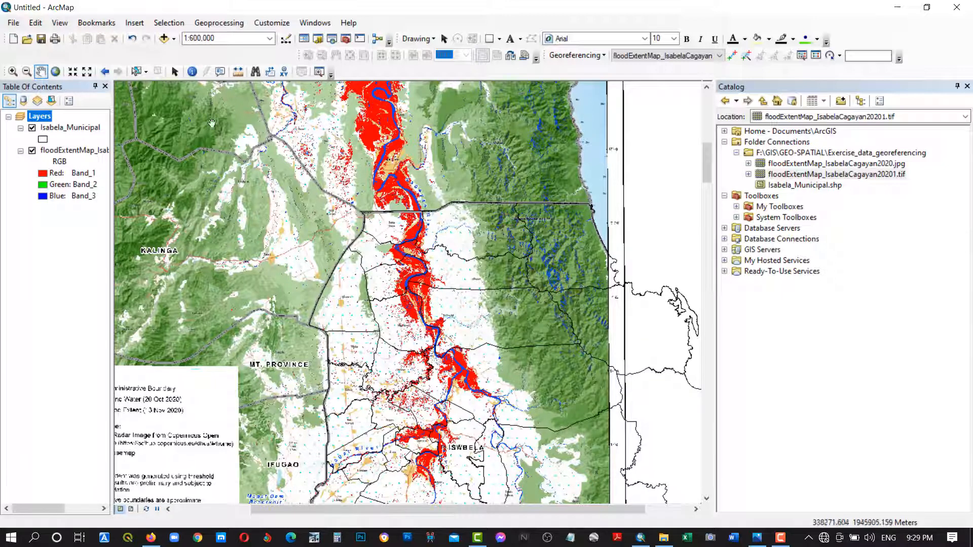
left_click(13, 71)
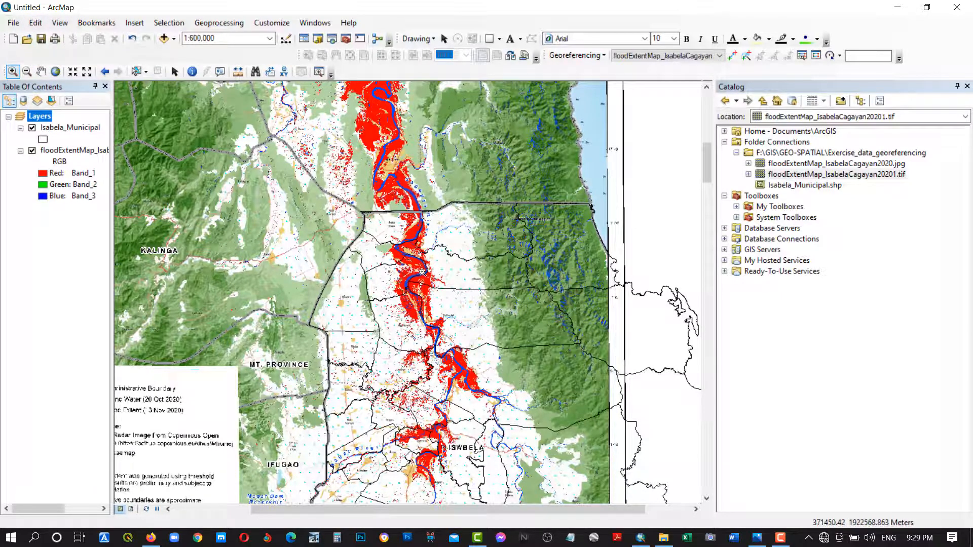
scroll(426, 279, "up", 1)
scroll(425, 282, "up", 1)
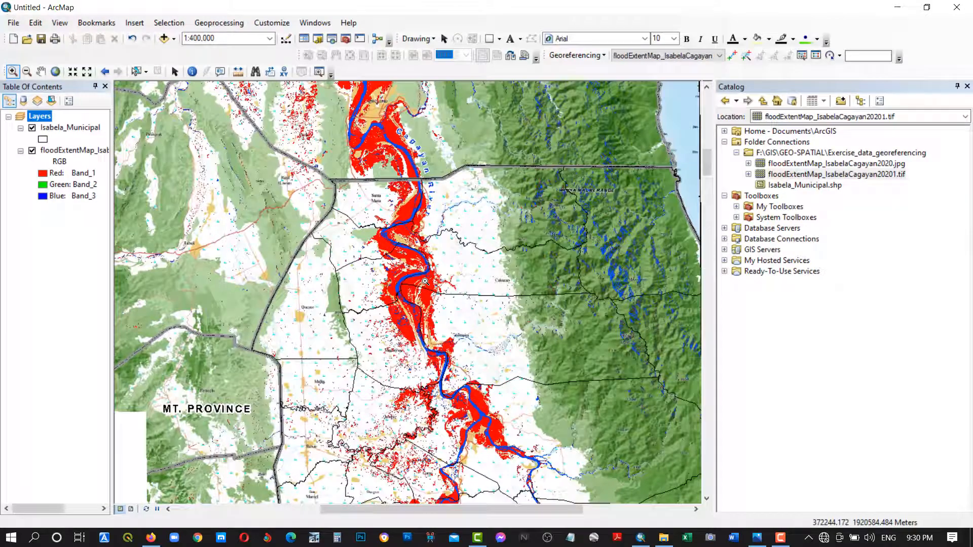
scroll(426, 282, "up", 1)
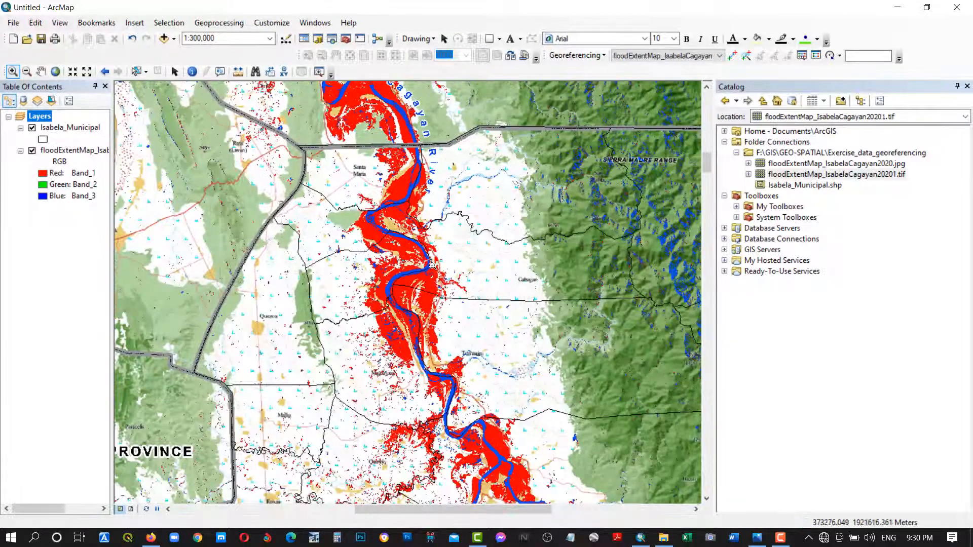
scroll(432, 265, "up", 1)
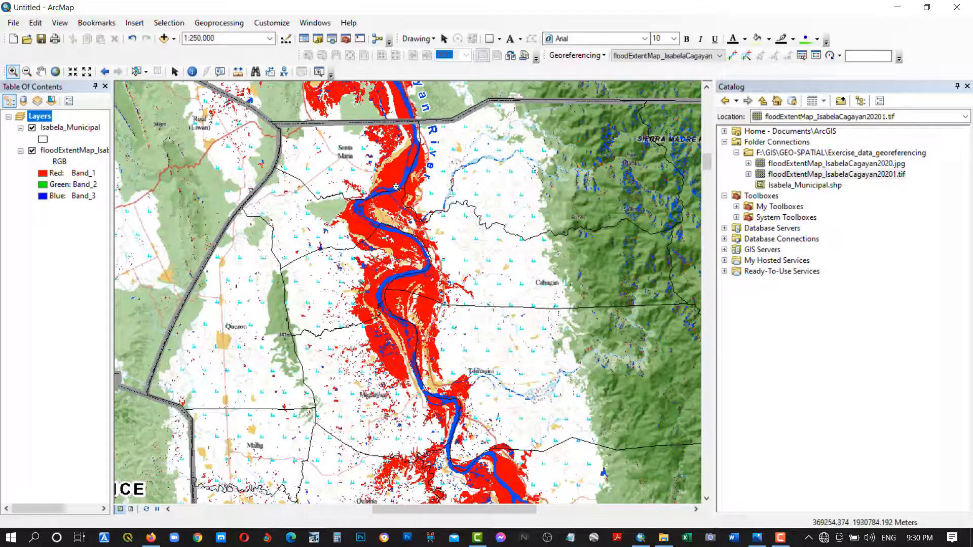
Turn on feature labels for Isabela_Municipal and locate the MUNICIPALI field in its attribute table
right_click(56, 131)
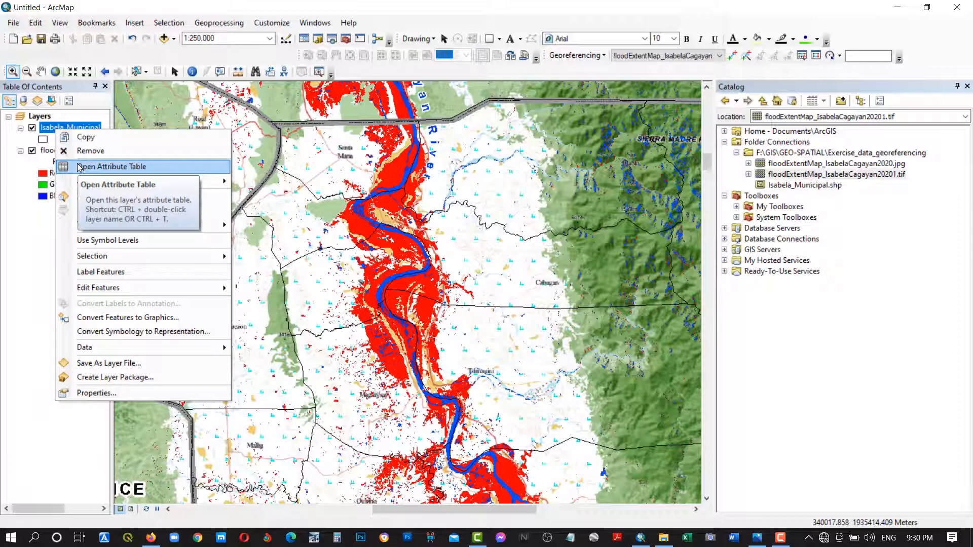
left_click(115, 274)
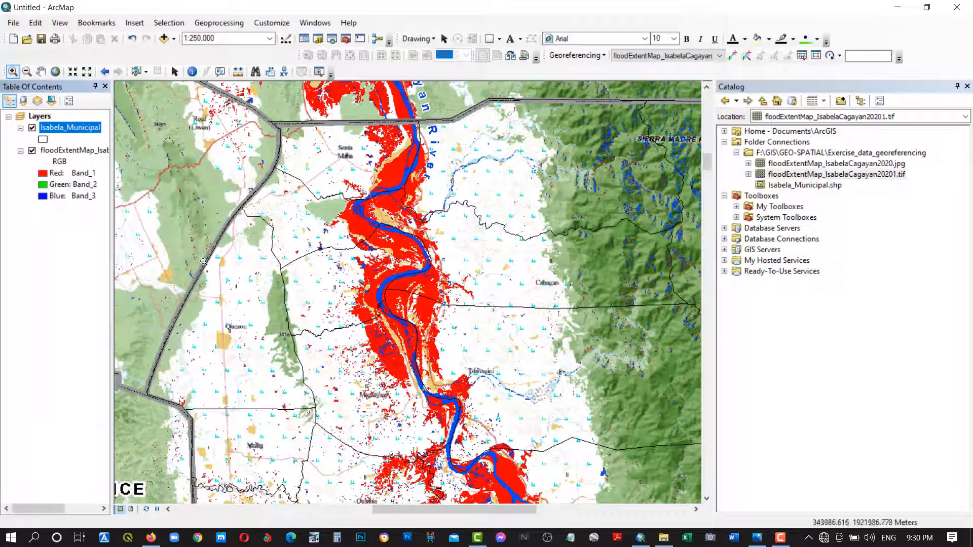
right_click(68, 132)
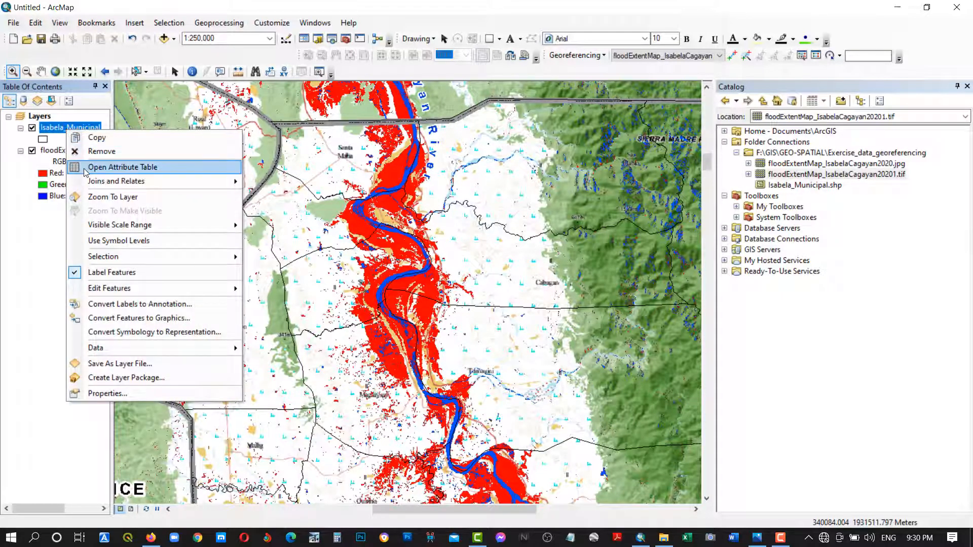
left_click(86, 169)
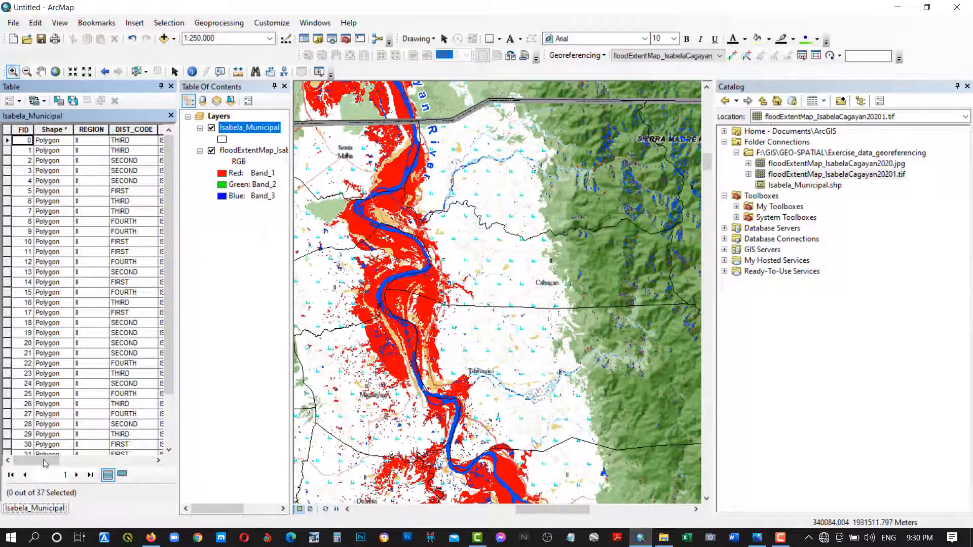
left_click_drag(45, 463, 114, 465)
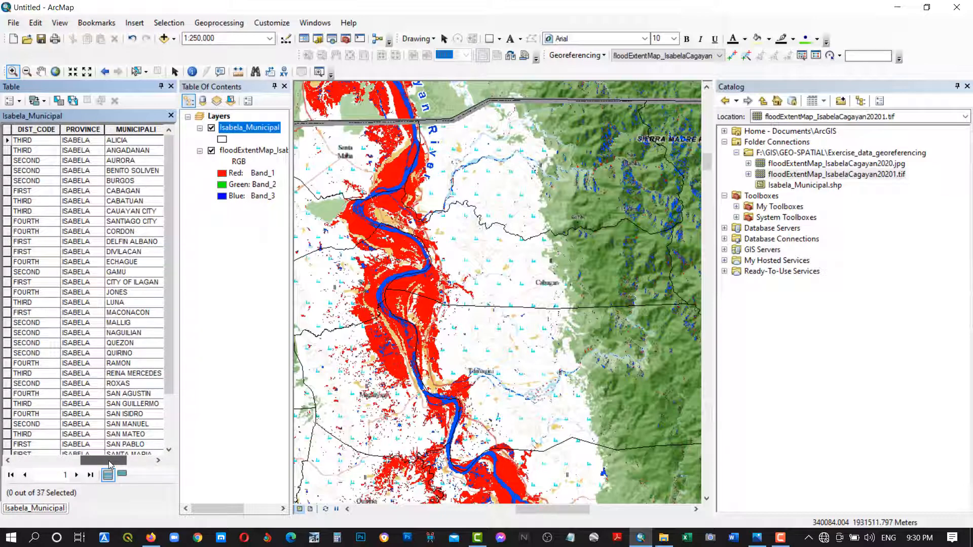
left_click(129, 129)
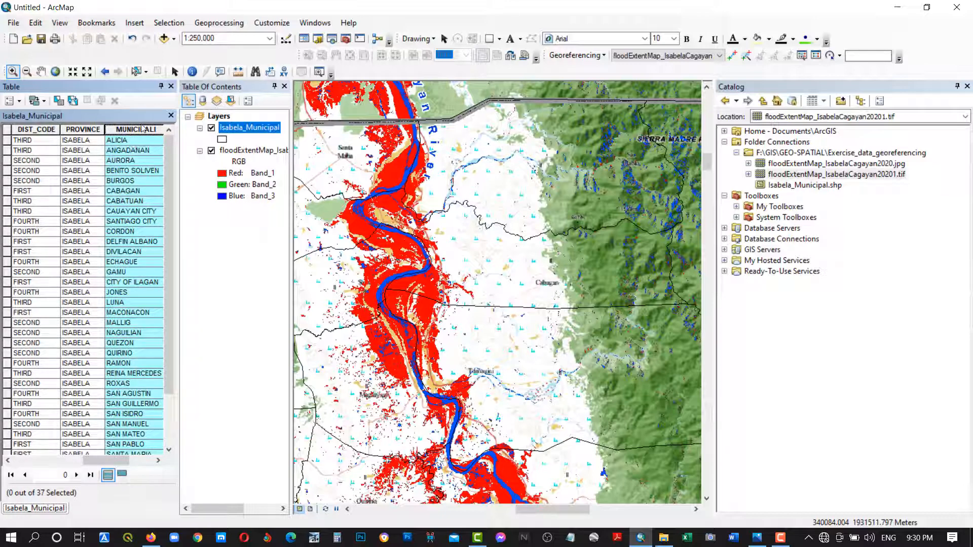
Label the Isabela_Municipal features with the MUNICIPALI field in Arial at text size 10
right_click(253, 131)
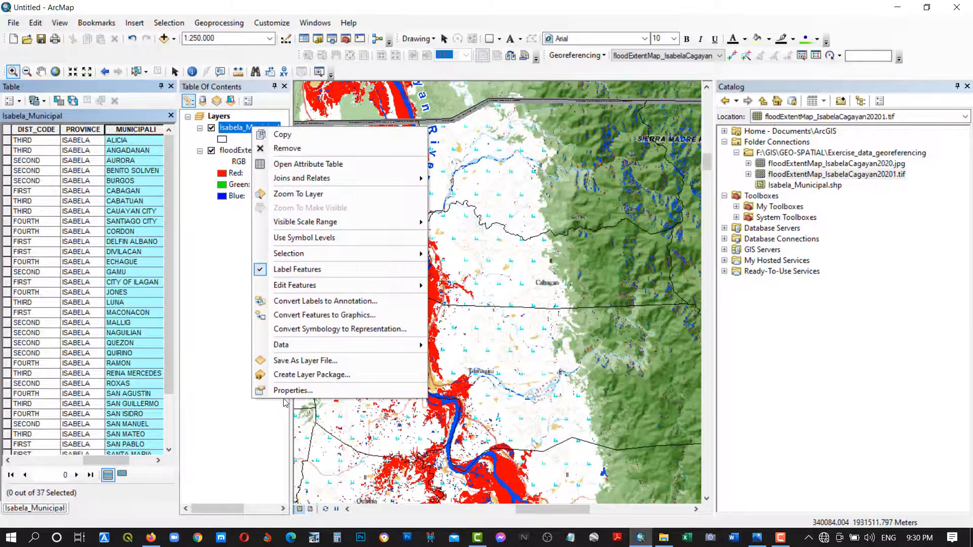
left_click(283, 391)
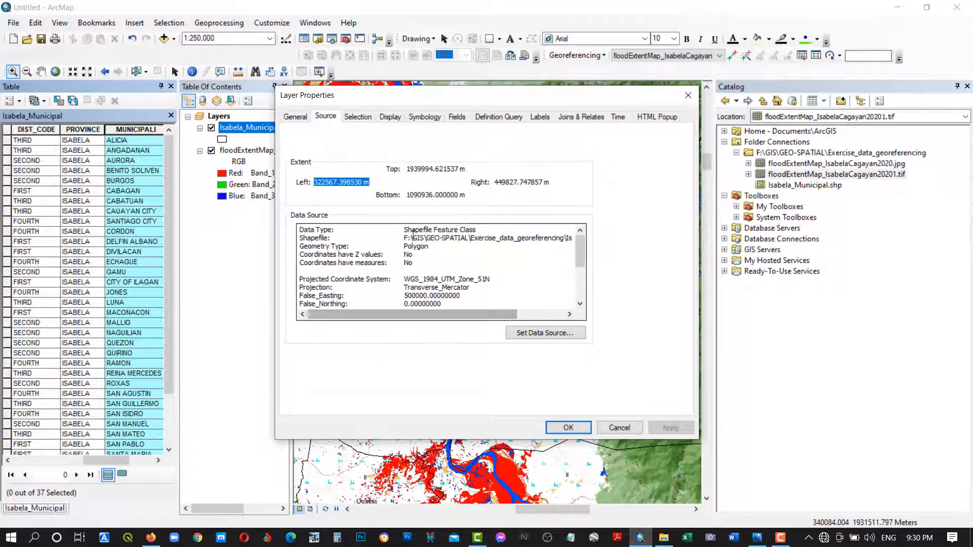
left_click(540, 117)
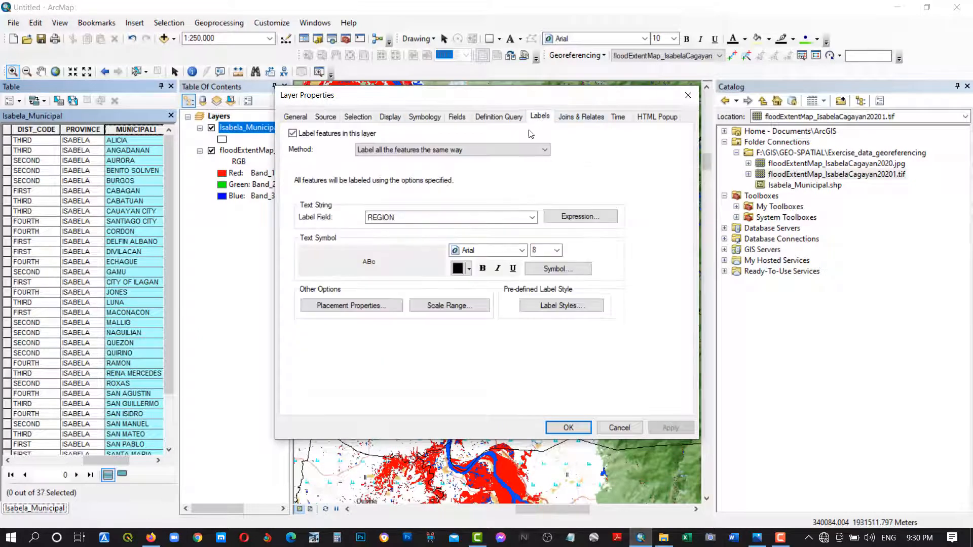
left_click(406, 218)
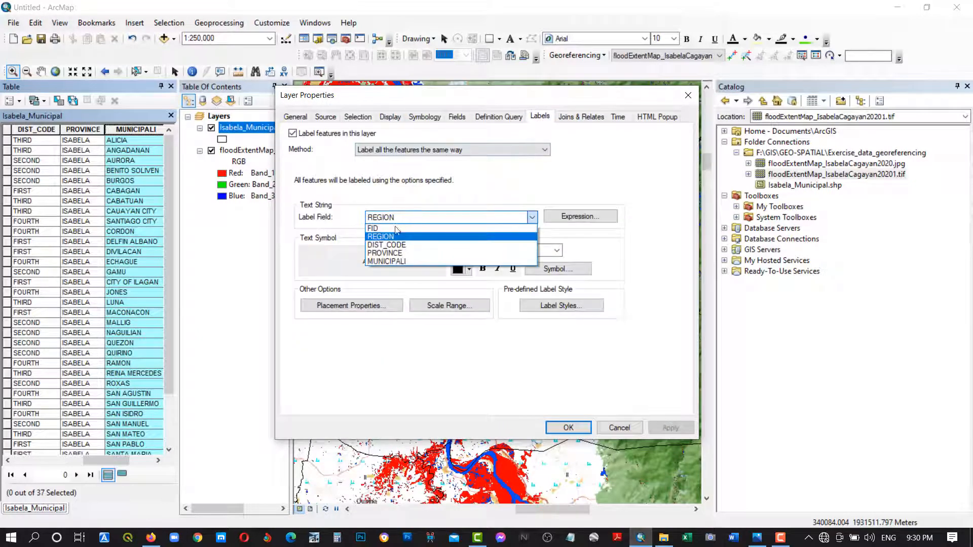
left_click(392, 261)
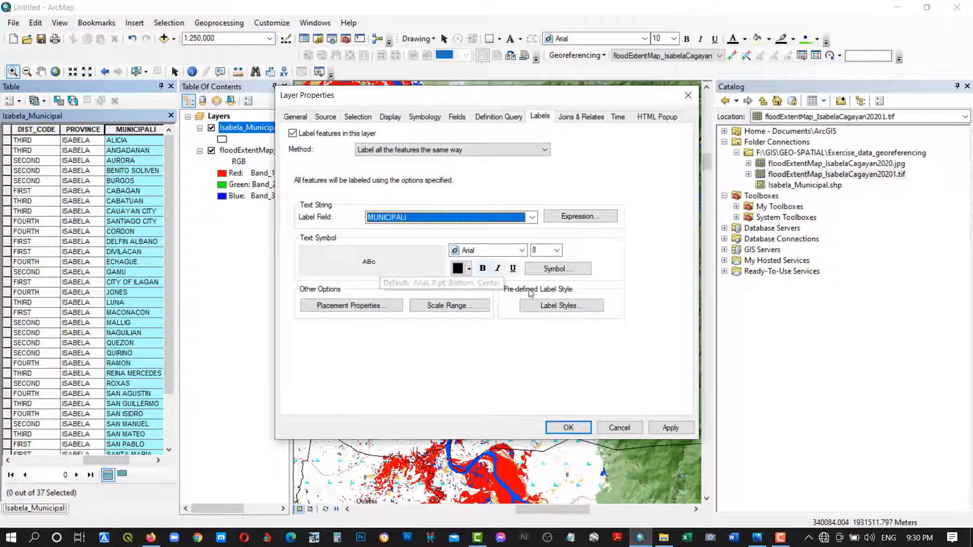
left_click(556, 250)
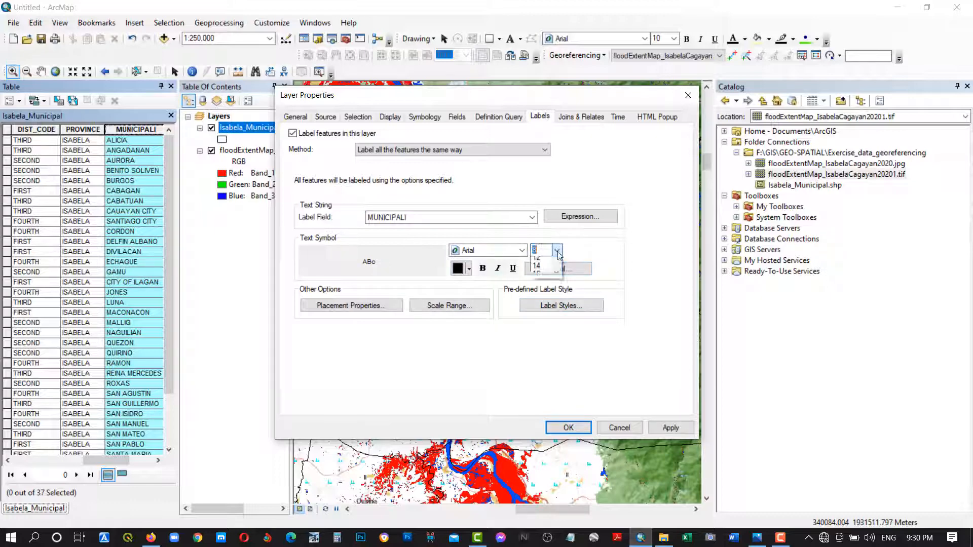
left_click(541, 277)
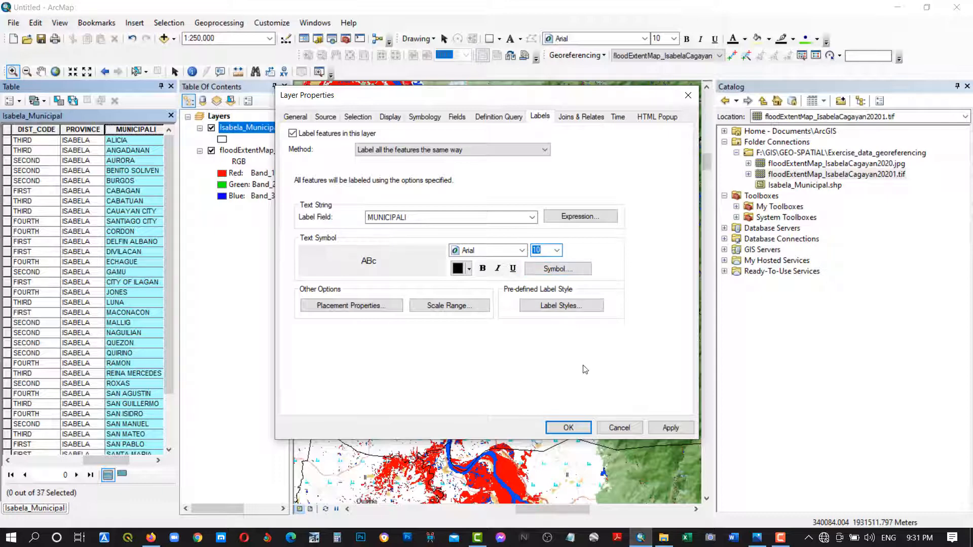
left_click(674, 429)
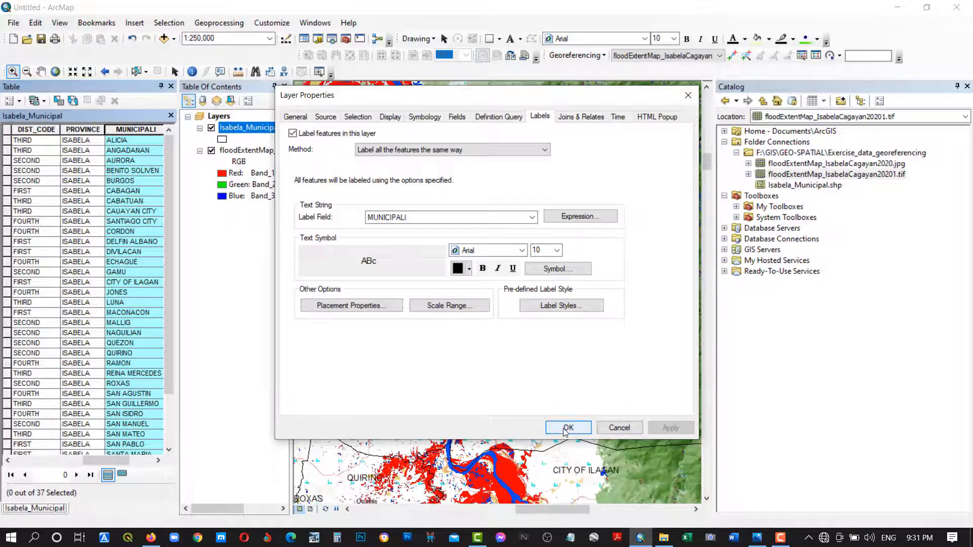
left_click(567, 429)
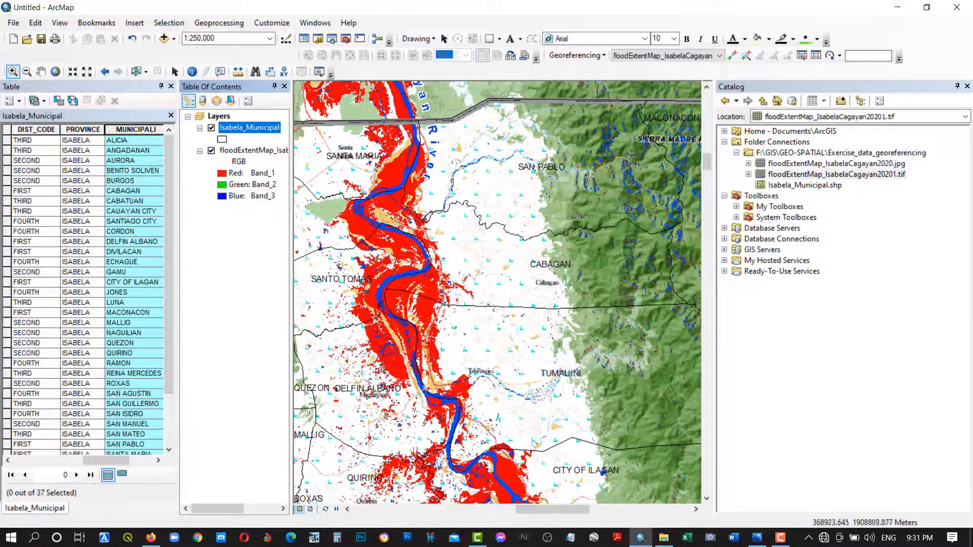
Close the attribute table and inspect the labelled municipalities along the Cagayan River around Santa Maria and San Pablo
left_click(171, 86)
scroll(351, 146, "up", 4)
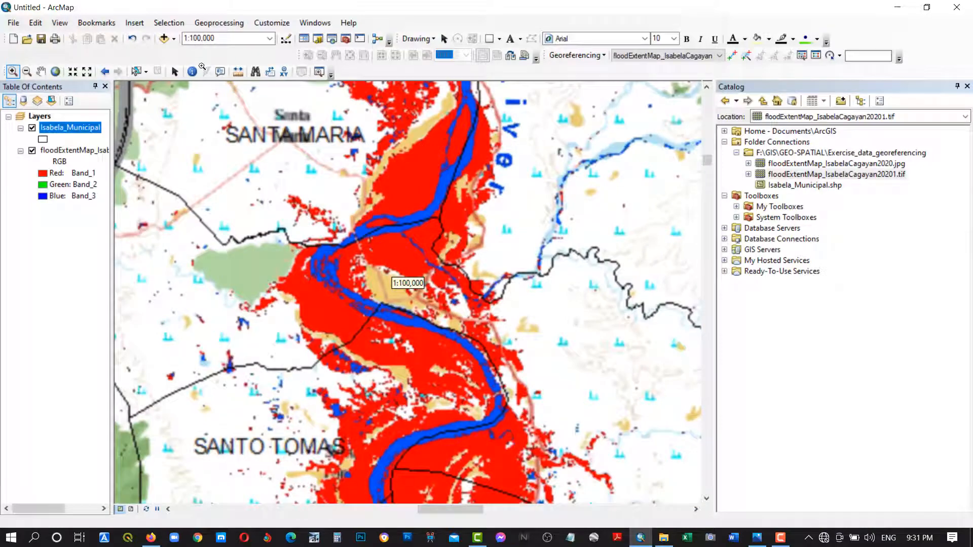
left_click(41, 72)
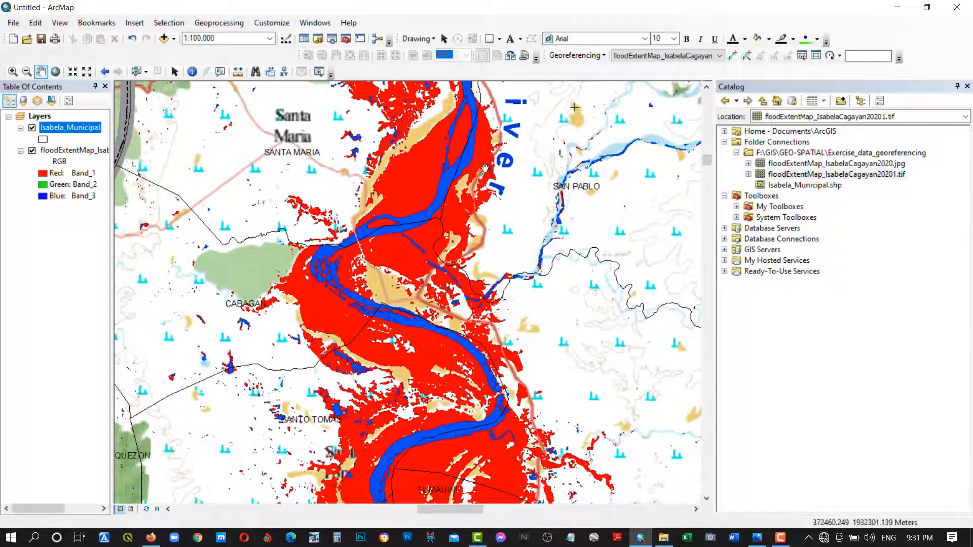
left_click_drag(478, 162, 413, 292)
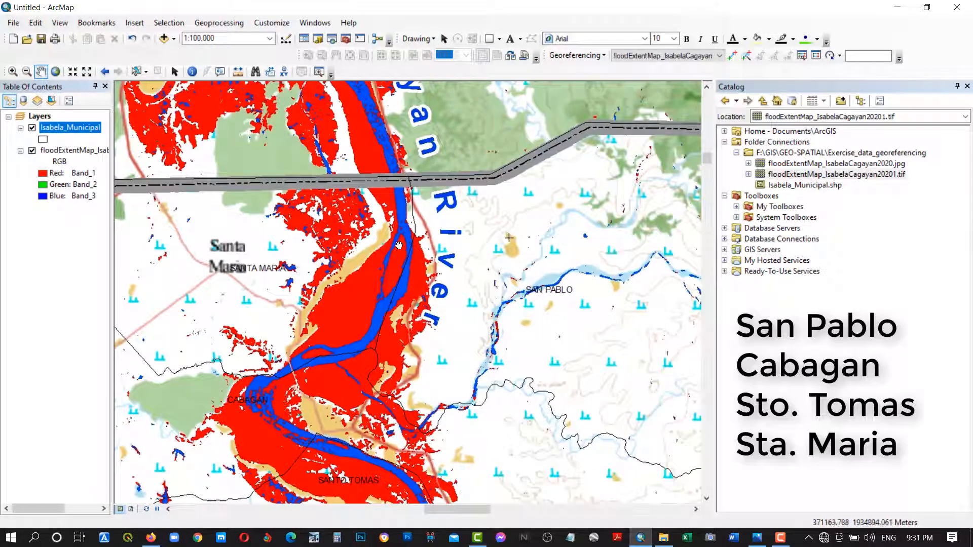
Switch to File Explorer to preview floodExtentMap_IsabelaCagayan2020.jpg and examine the map's legend and data source
left_click(664, 538)
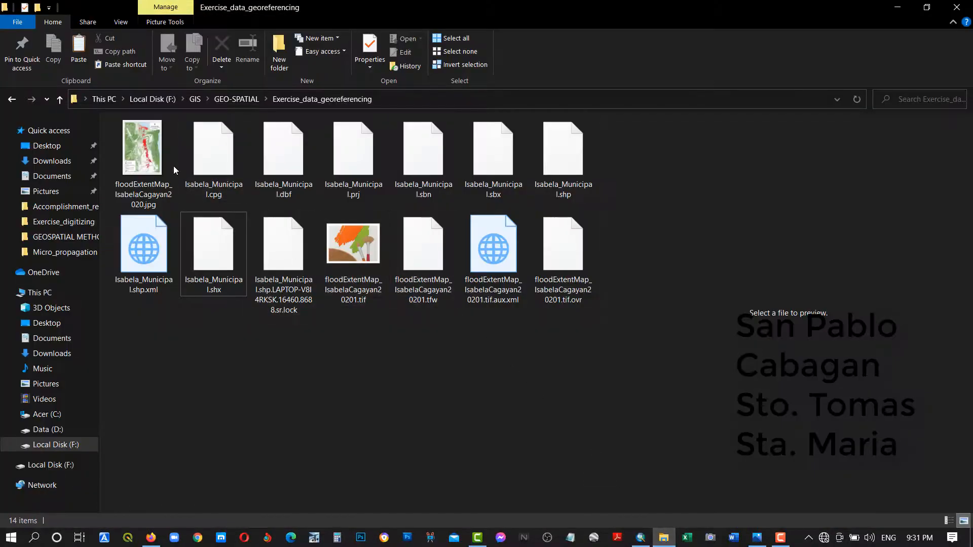
left_click(148, 155)
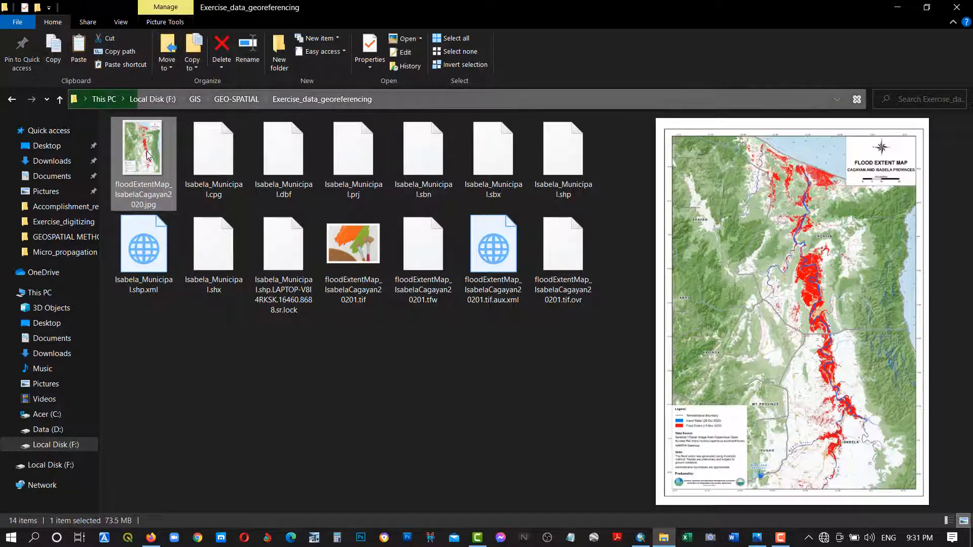
right_click(148, 155)
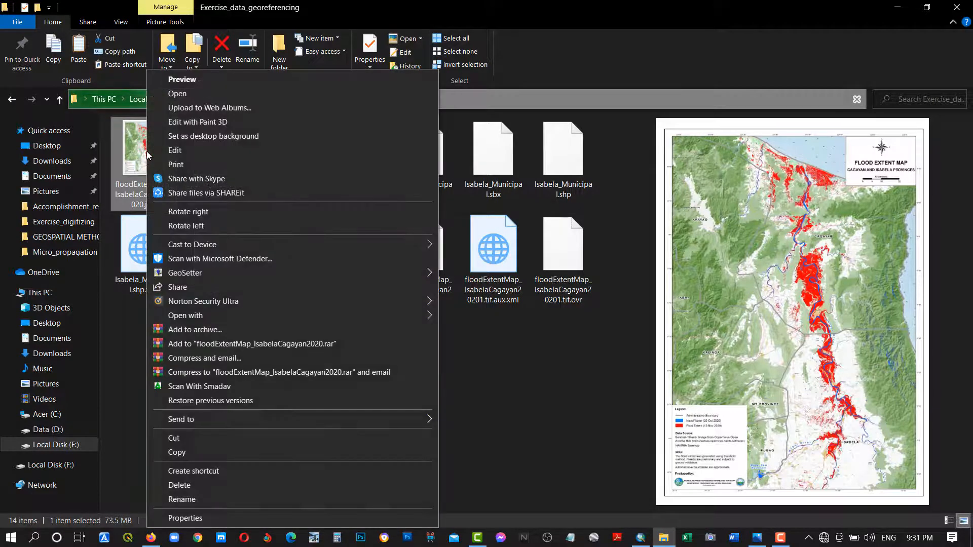
left_click(205, 79)
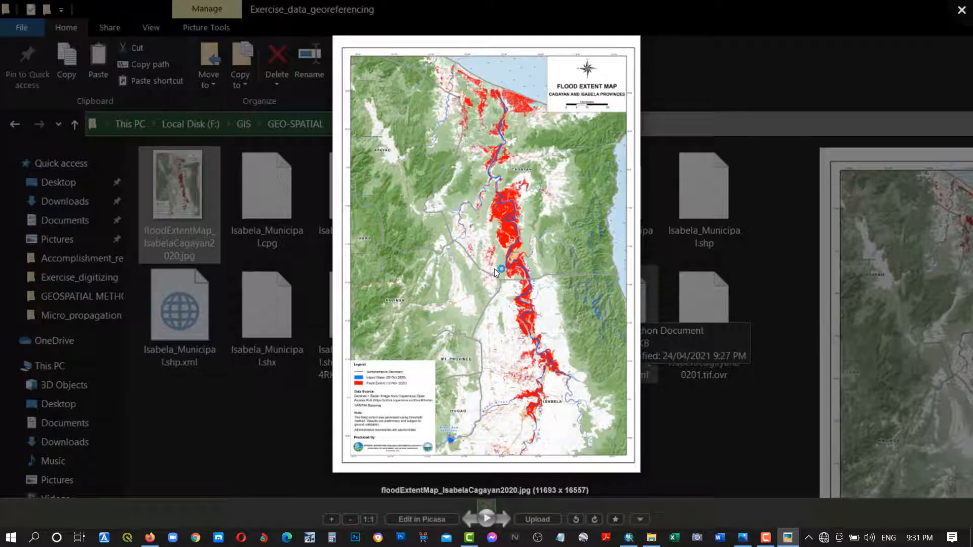
right_click(408, 359)
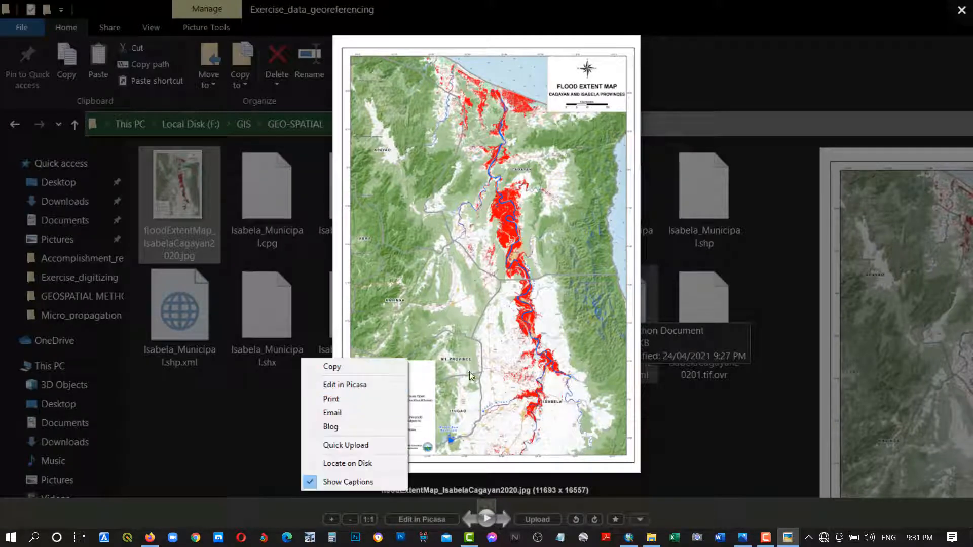
left_click(418, 317)
scroll(370, 410, "up", 3)
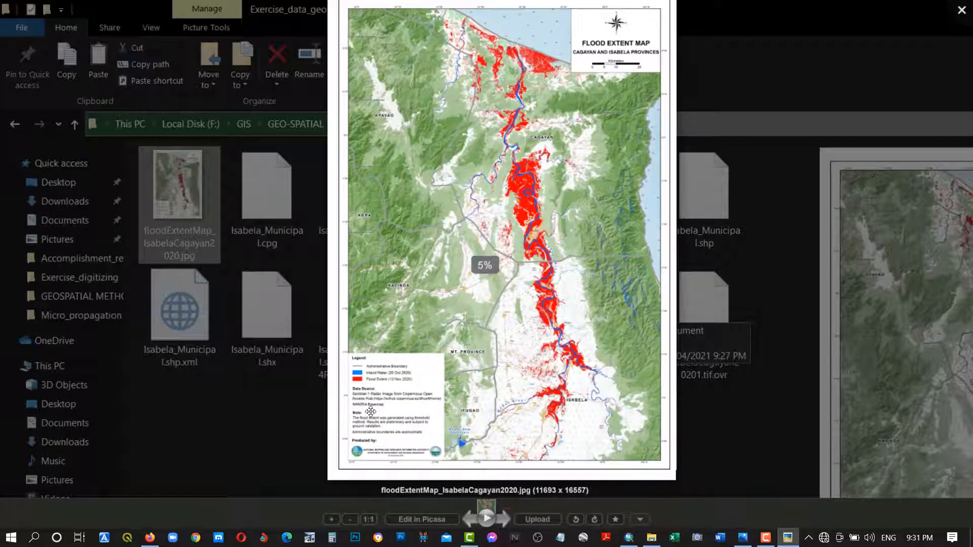
scroll(370, 410, "up", 3)
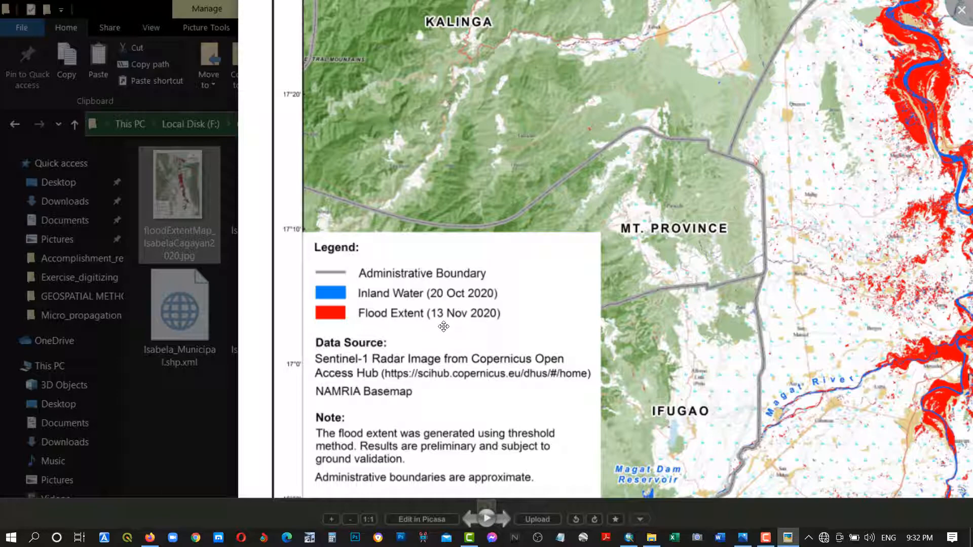
scroll(445, 327, "up", 3)
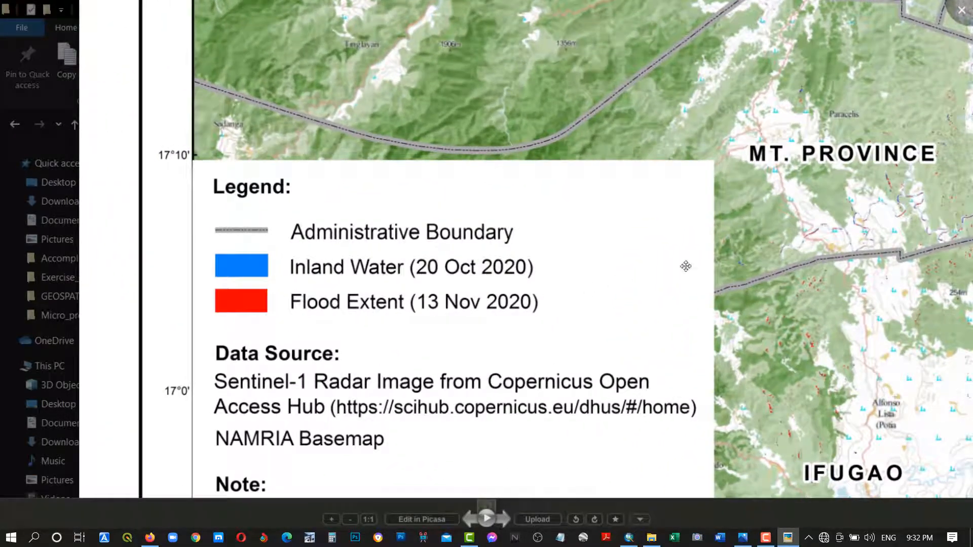
Examine the flood extent and inland water along the Cagayan River, from Cagayan province south into Isabela, in the previewed image
left_click_drag(704, 245, 634, 230)
left_click_drag(717, 157, 614, 343)
scroll(614, 343, "down", 3)
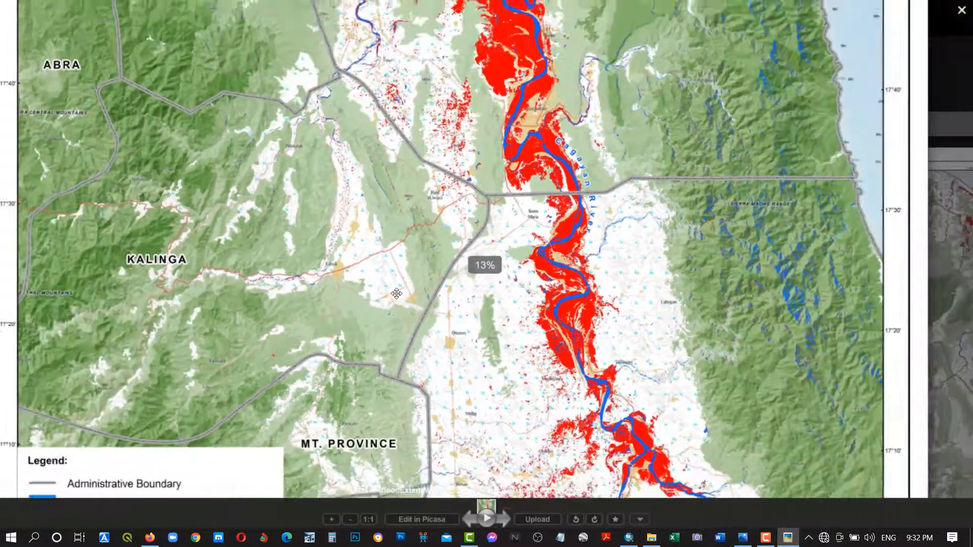
scroll(397, 293, "down", 1)
left_click_drag(400, 209, 371, 316)
scroll(381, 312, "up", 4)
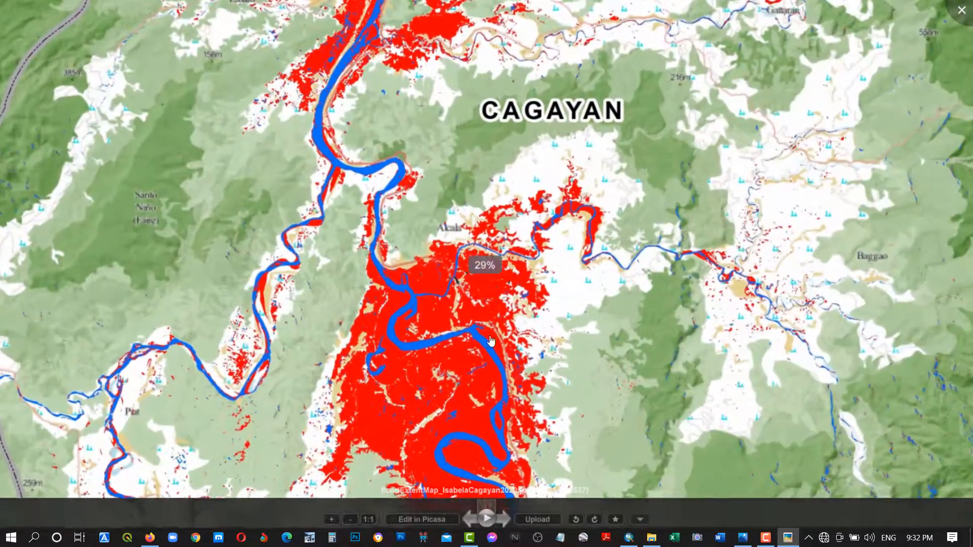
left_click_drag(491, 341, 495, 165)
left_click_drag(507, 362, 537, 158)
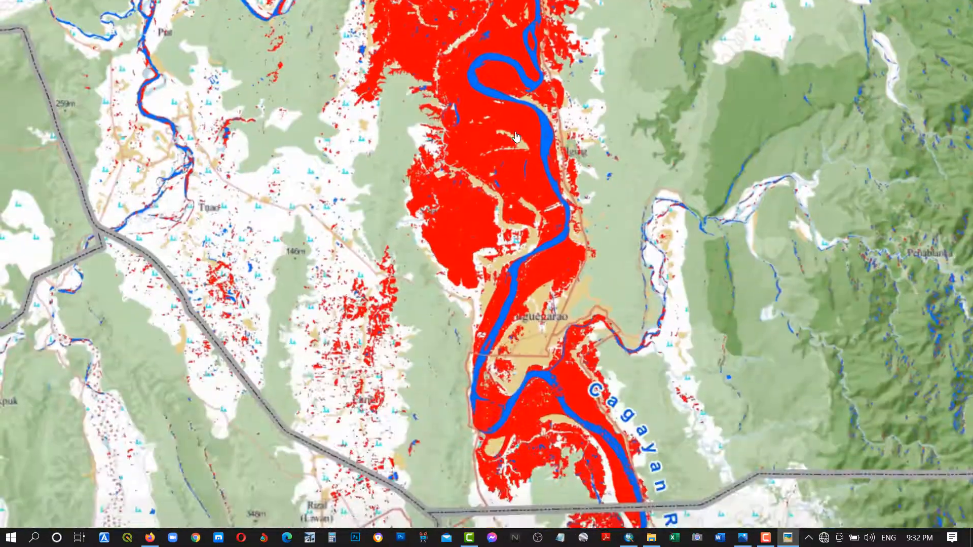
left_click_drag(542, 366, 533, 96)
left_click_drag(614, 307, 556, 120)
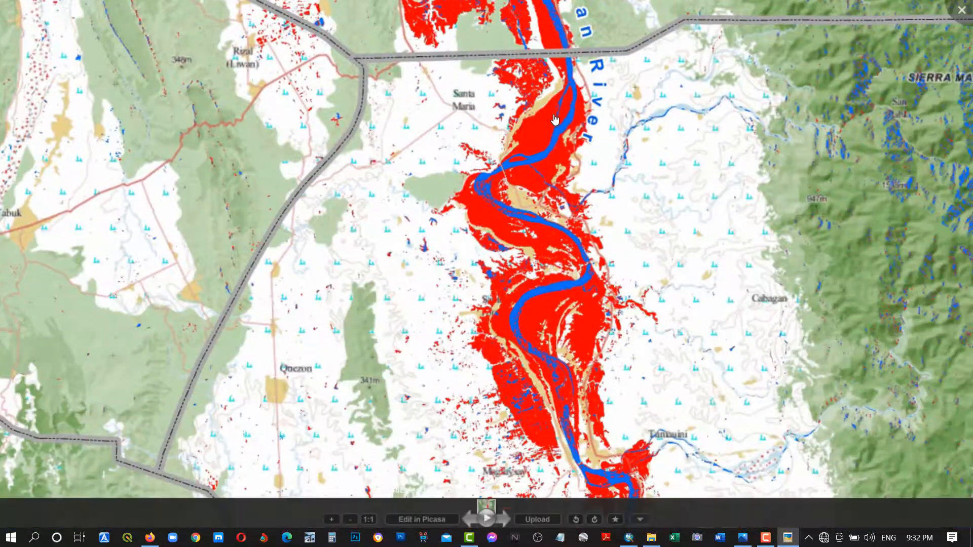
scroll(555, 121, "down", 1)
scroll(541, 121, "down", 2)
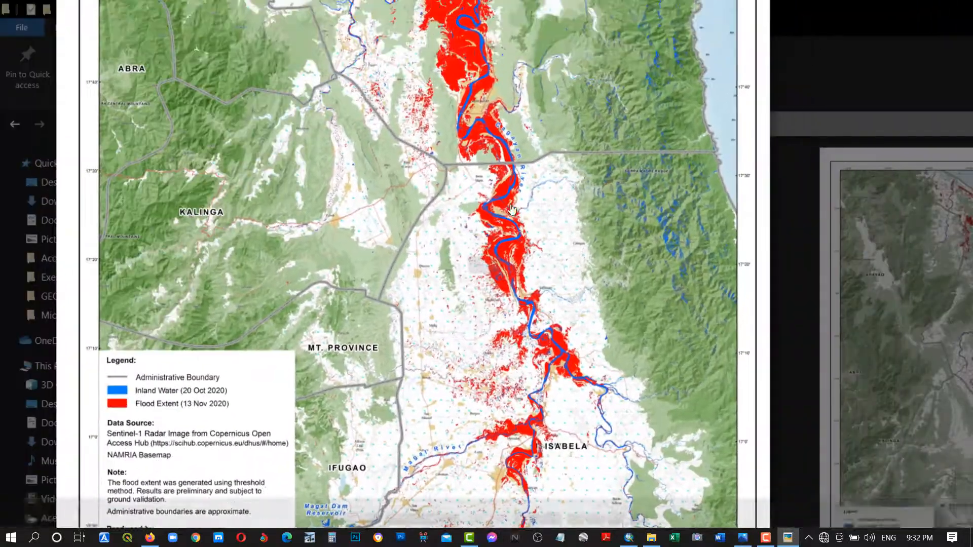
Return to ArcMap and start a new shapefile in the Exercise_data_georeferencing folder, named Flood with feature type Polygon
left_click(629, 537)
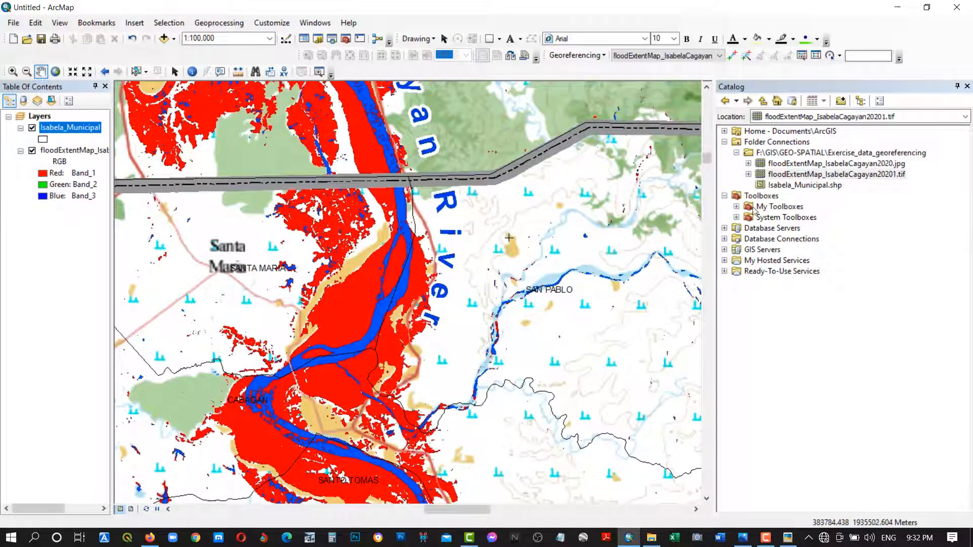
right_click(822, 153)
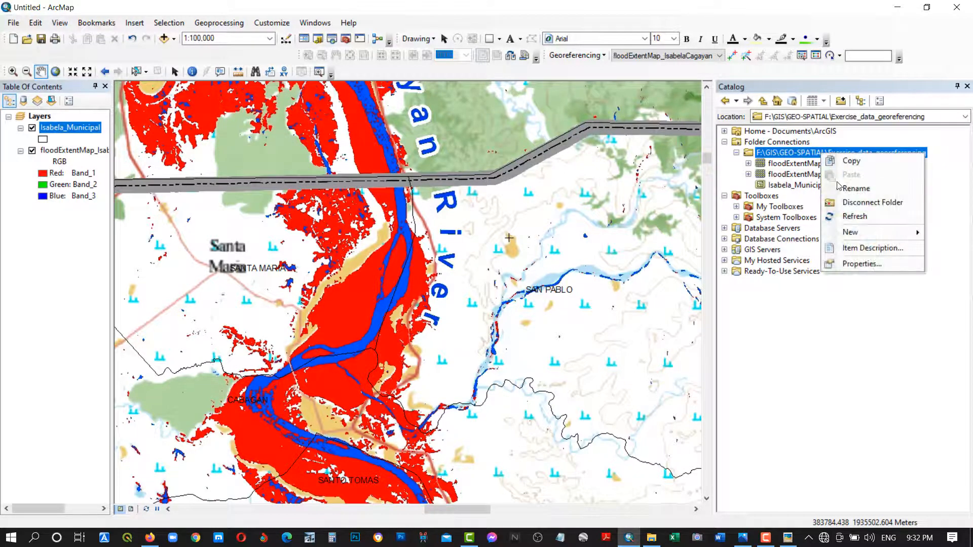
mouse_move(859, 233)
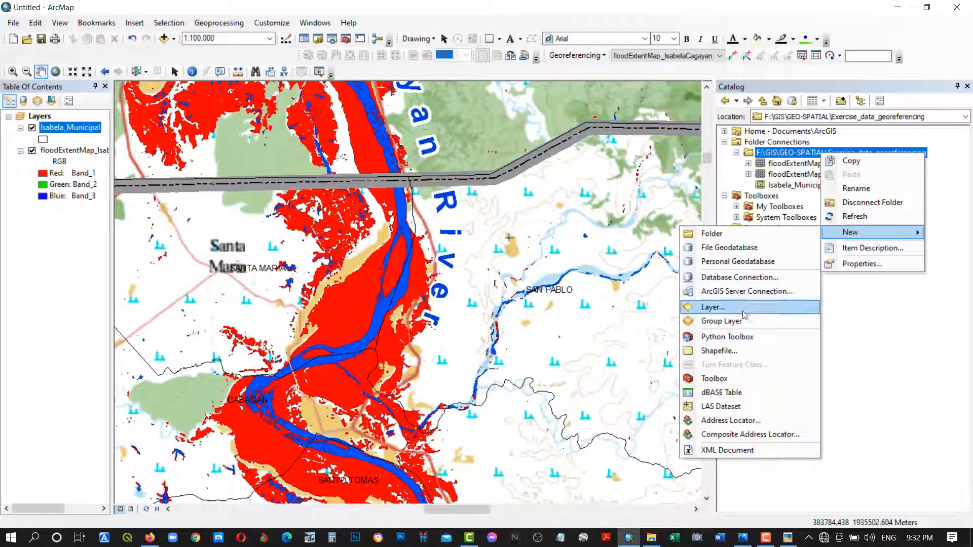
left_click(726, 355)
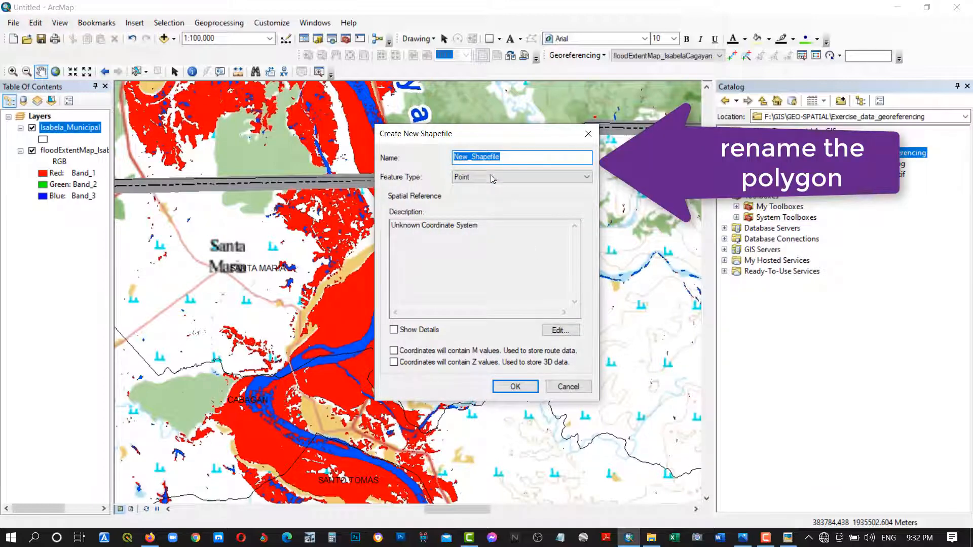
left_click(504, 156)
left_click_drag(504, 156, 400, 162)
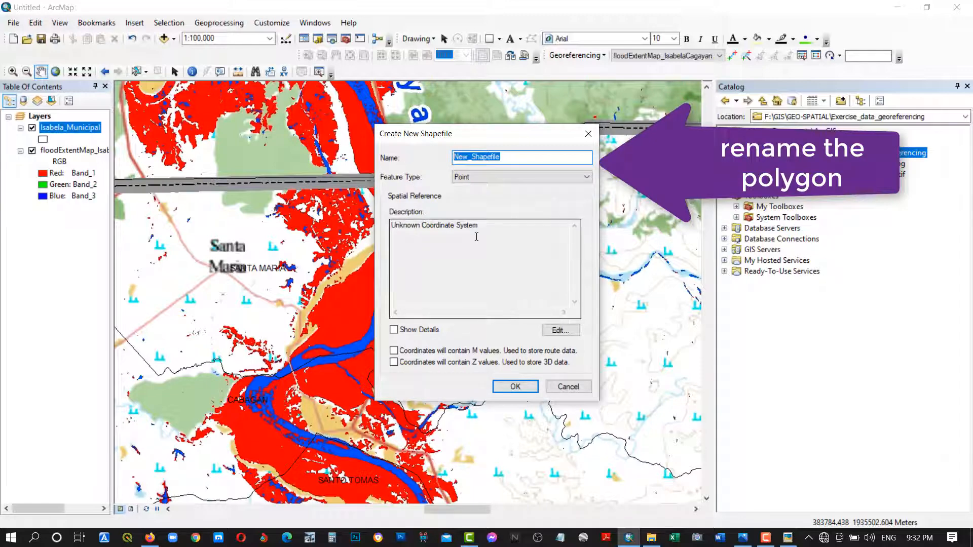
type("Flood")
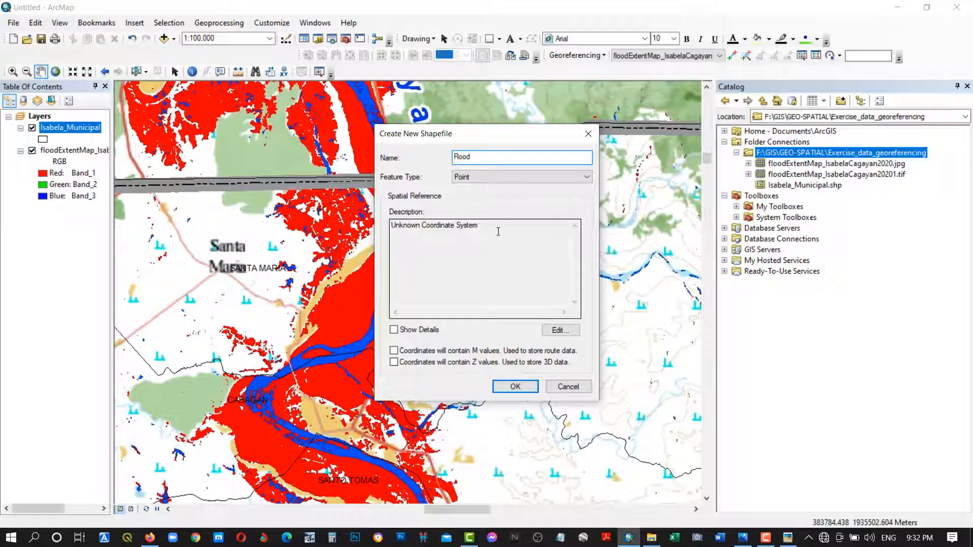
left_click(558, 177)
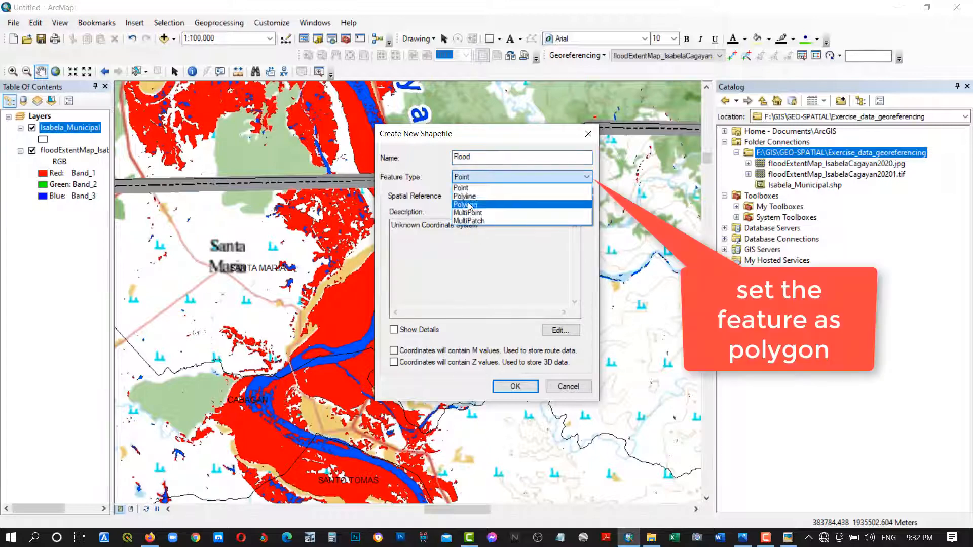
left_click(467, 205)
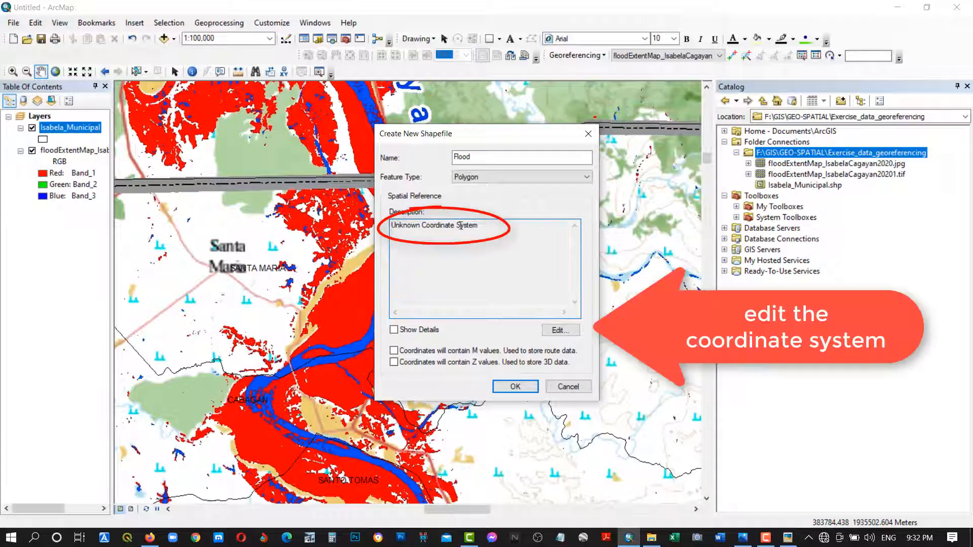
Assign the WGS 1984 UTM Zone 51N projected coordinate system to the new Flood shapefile and create it
left_click_drag(480, 225, 387, 239)
left_click(574, 332)
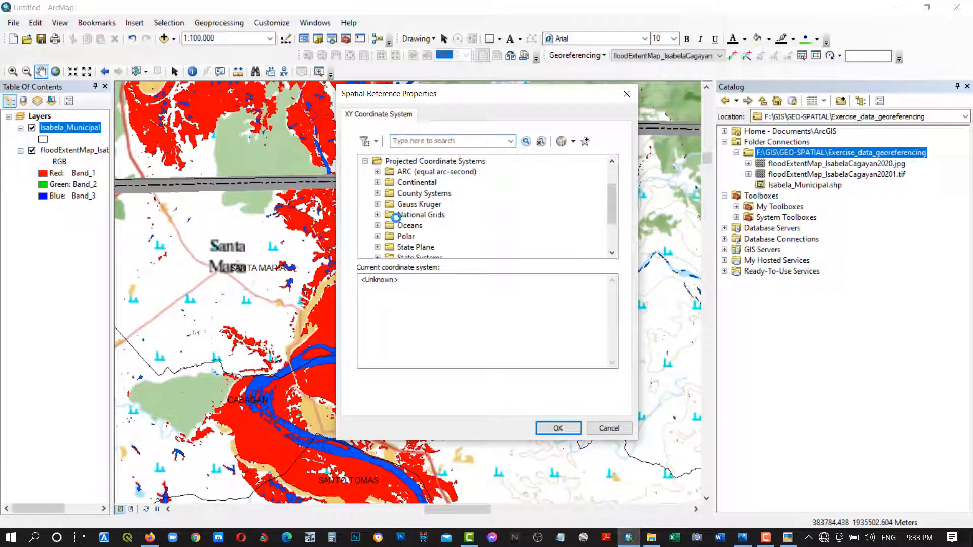
scroll(396, 218, "down", 2)
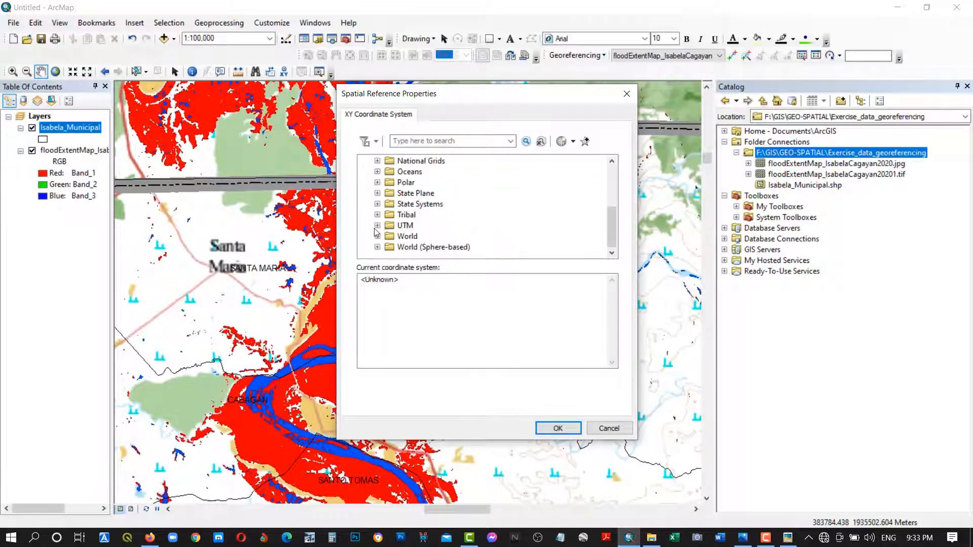
left_click(377, 226)
scroll(411, 225, "down", 3)
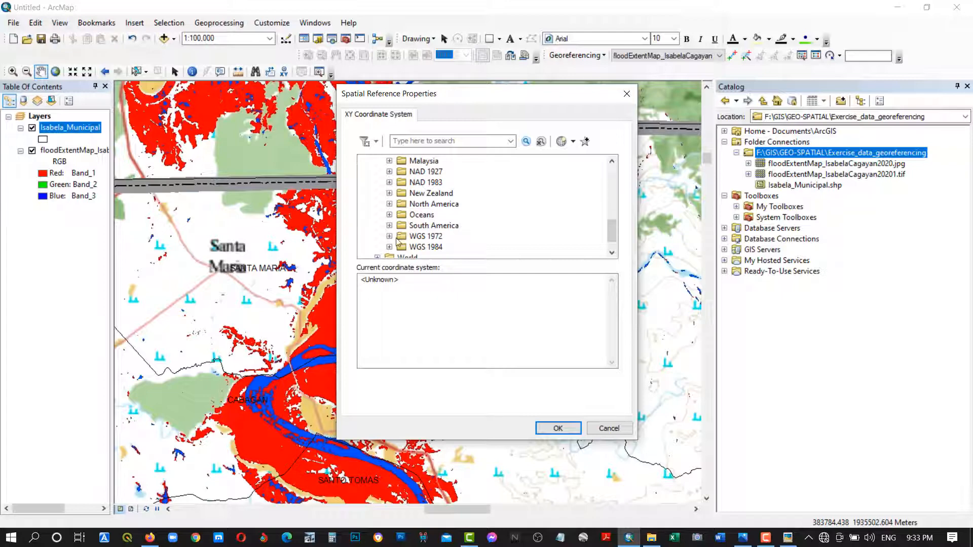
left_click(389, 247)
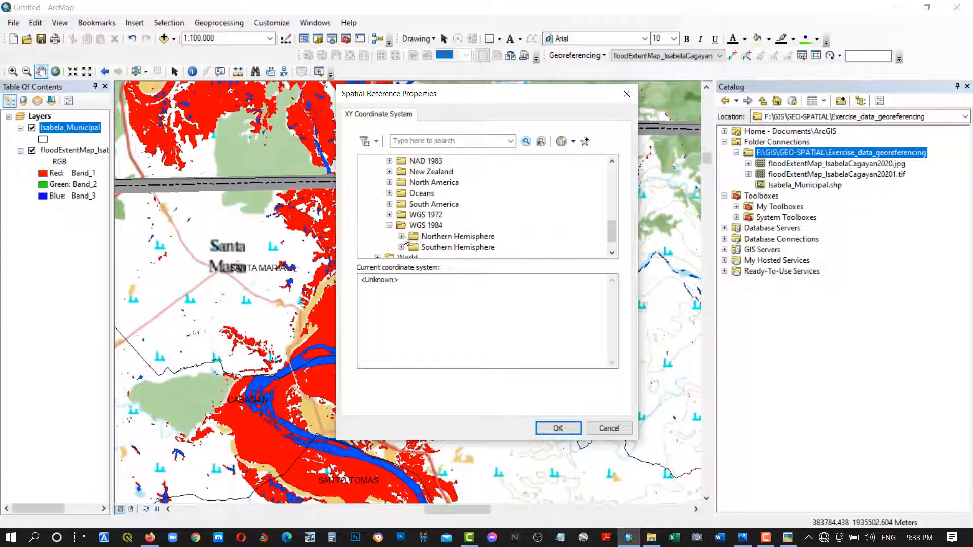
left_click(403, 237)
scroll(439, 233, "down", 7)
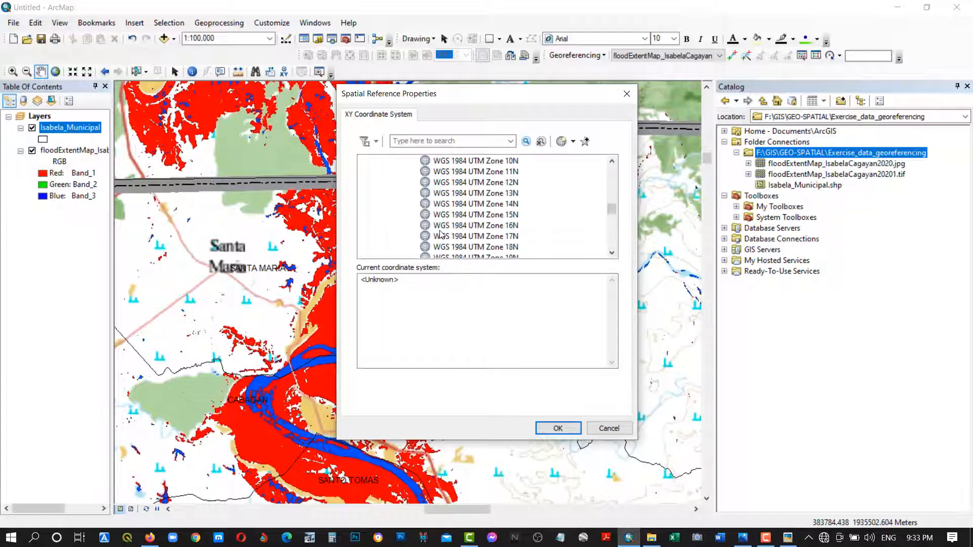
scroll(441, 234, "down", 11)
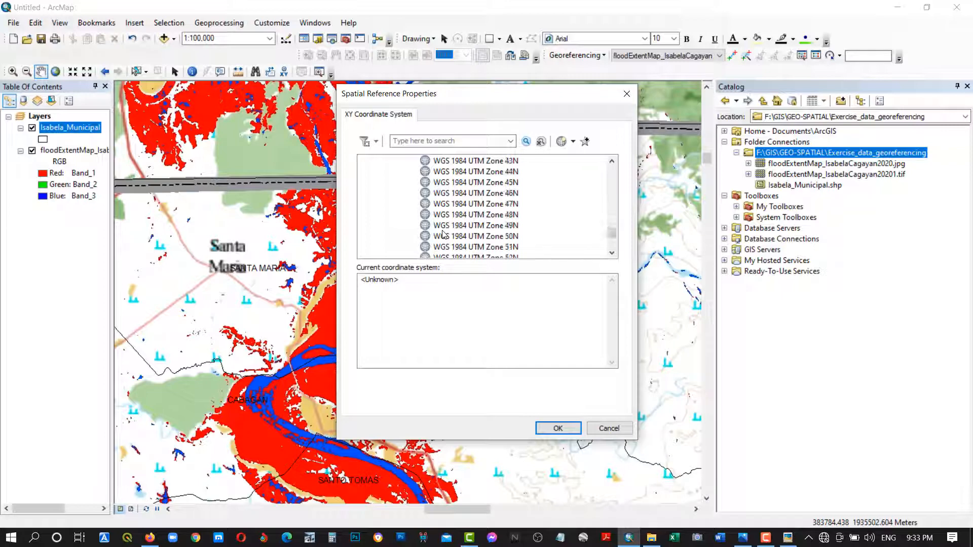
left_click(497, 248)
scroll(499, 248, "down", 2)
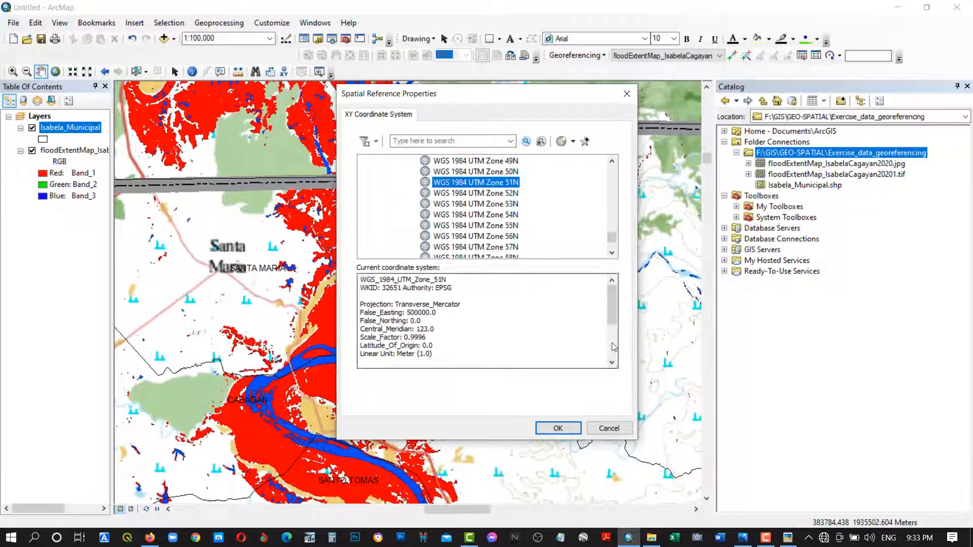
left_click(570, 430)
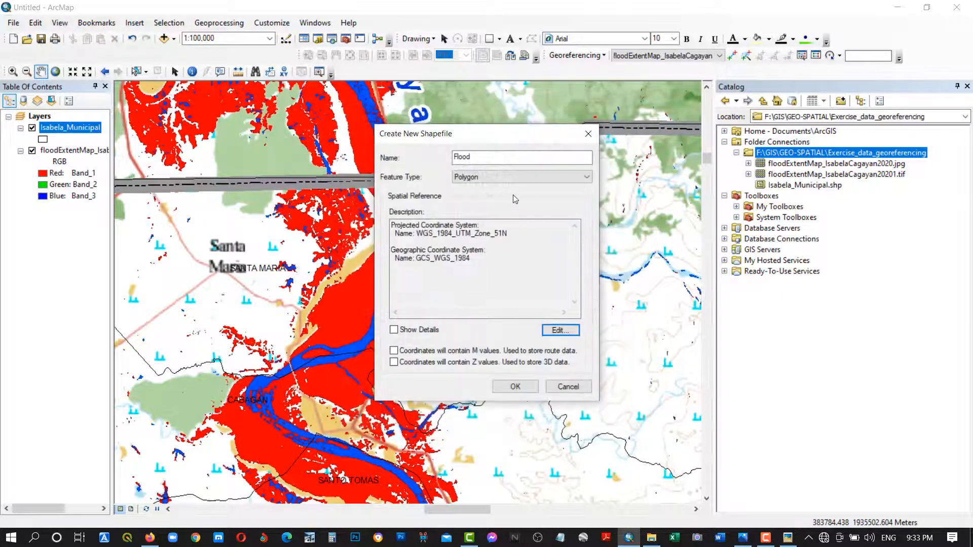
left_click(515, 387)
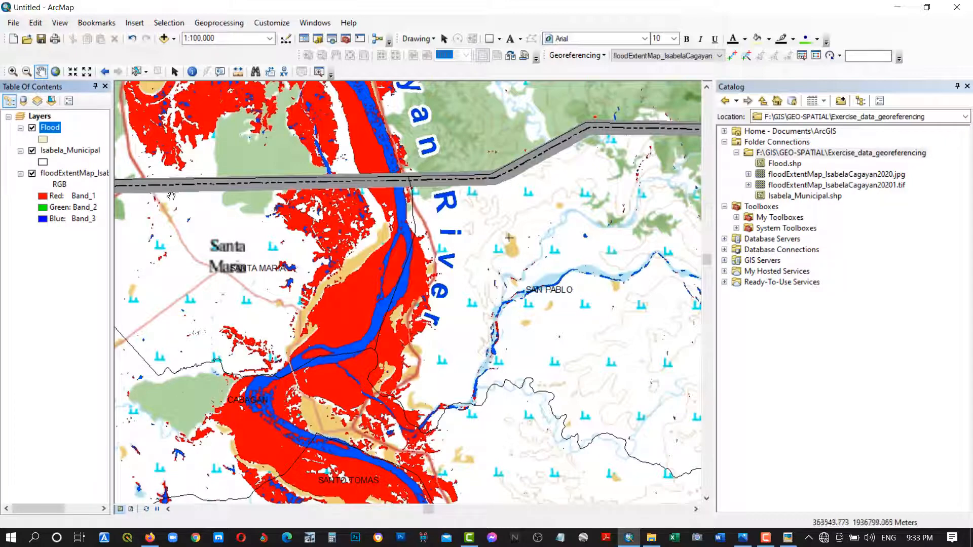
Symbolize the Flood layer with no fill colour and a red outline of width 1
left_click(43, 139)
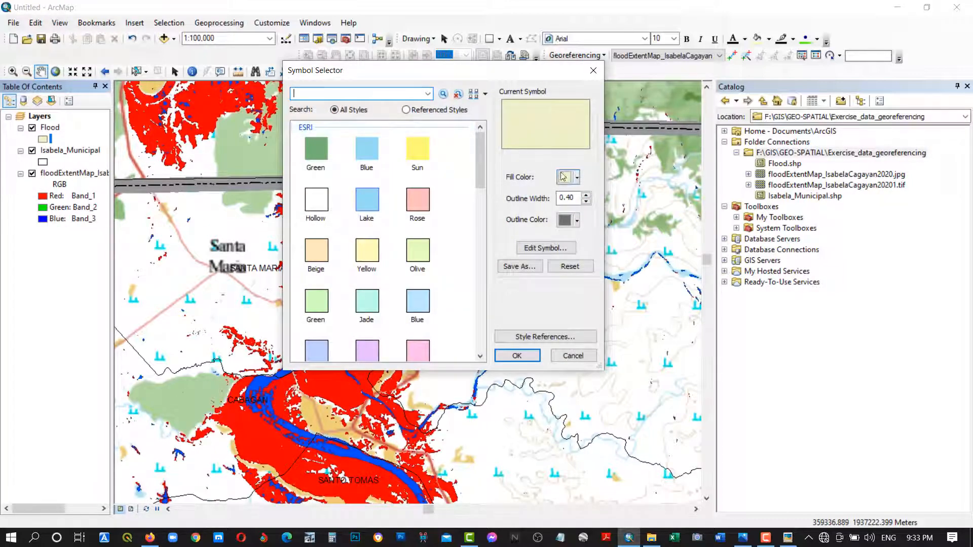
left_click(564, 176)
left_click(624, 193)
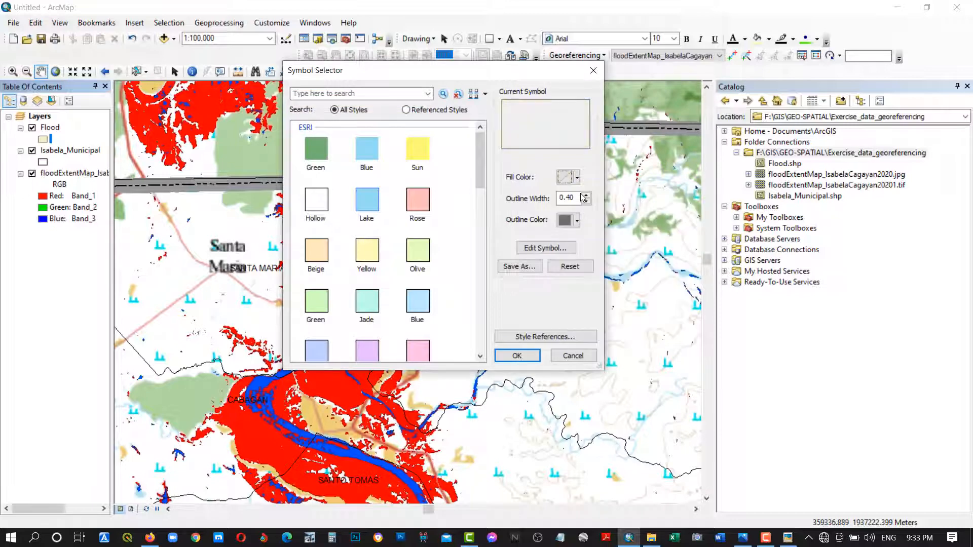
left_click(564, 222)
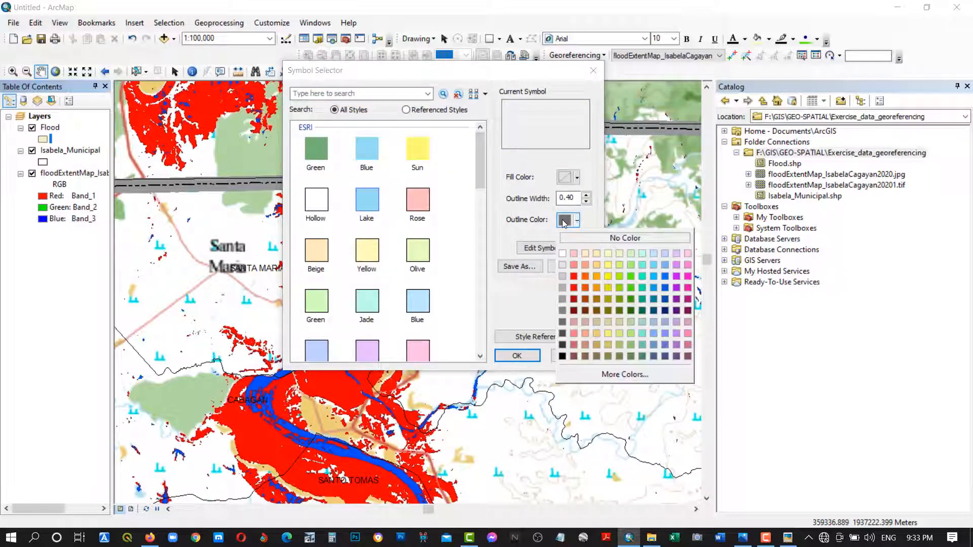
left_click(573, 277)
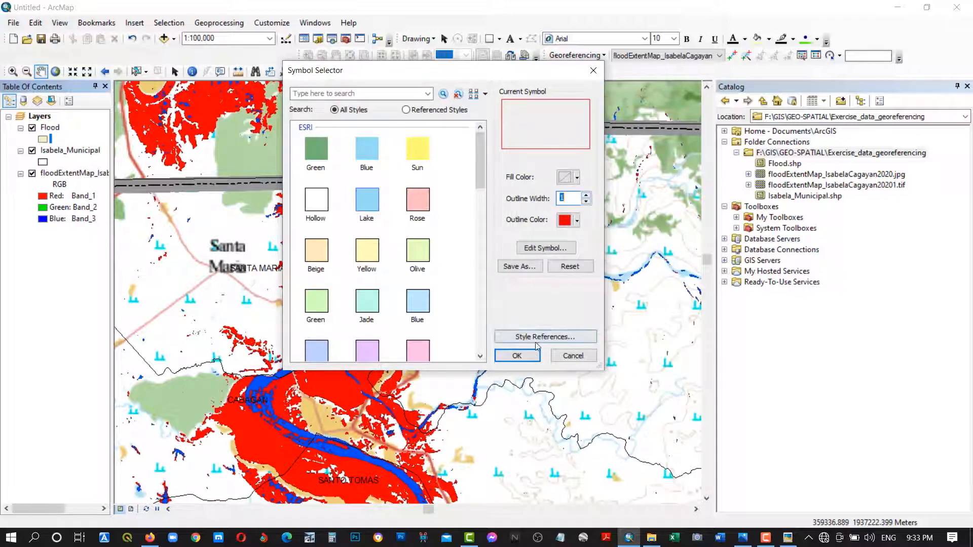
left_click(517, 355)
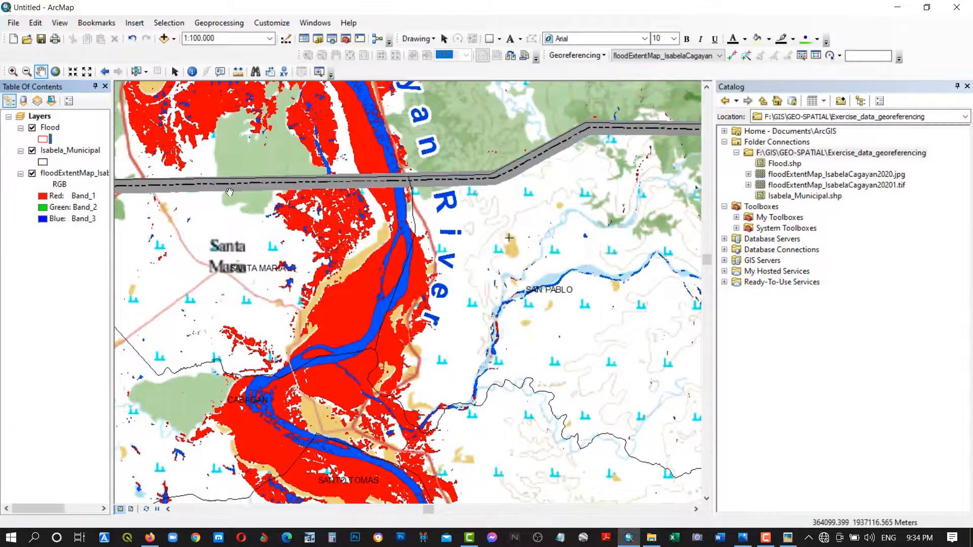
Start an edit session on the Flood layer
right_click(47, 129)
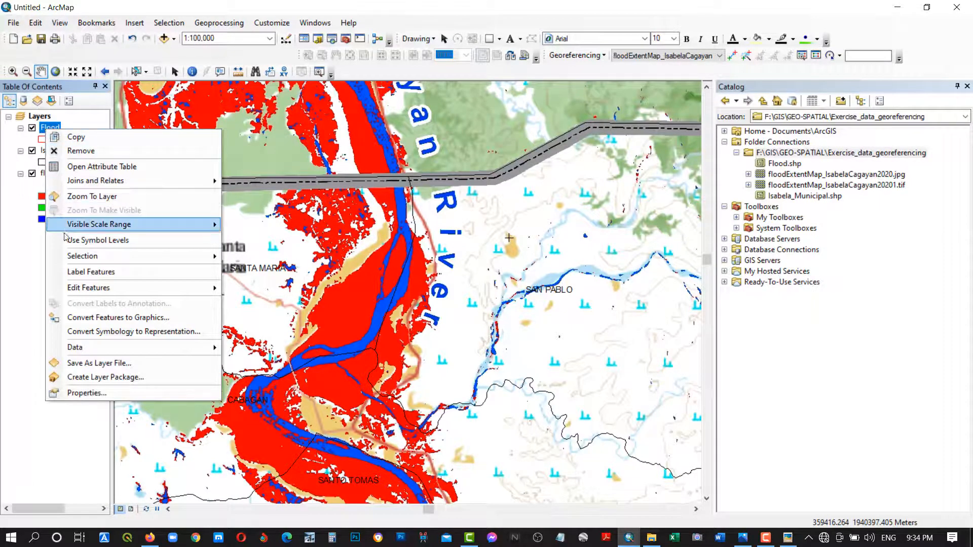
mouse_move(80, 288)
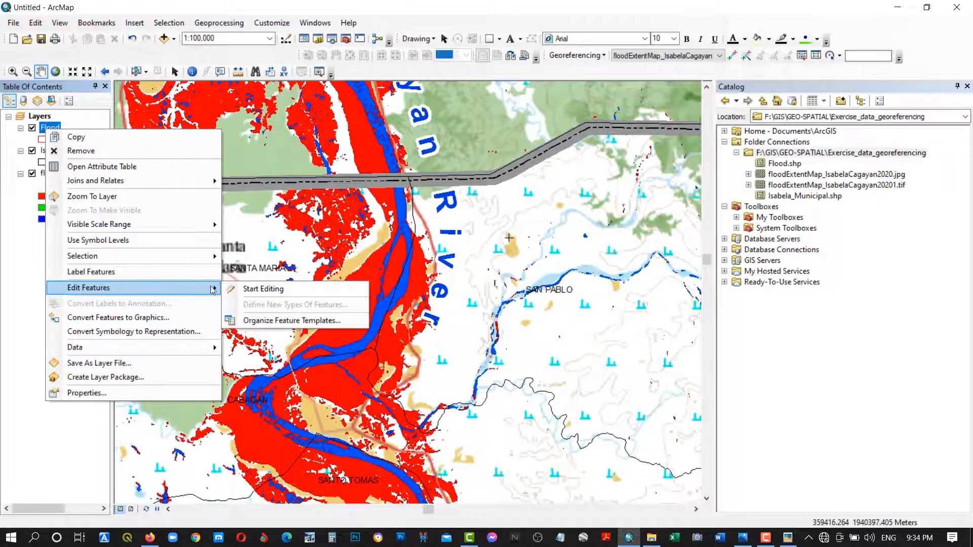
left_click(275, 290)
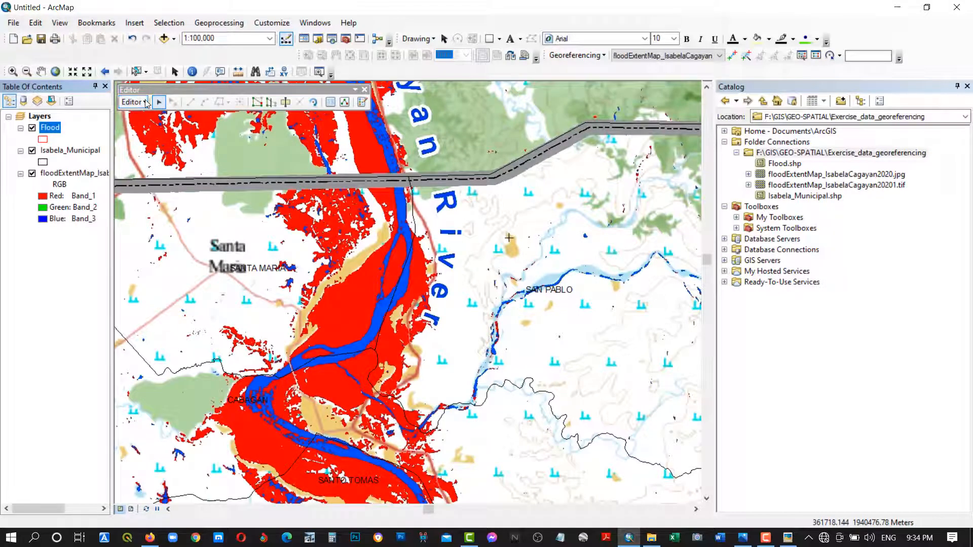
Open the Create Features window, choose the Flood template for polygon construction, and close the window again
left_click(145, 102)
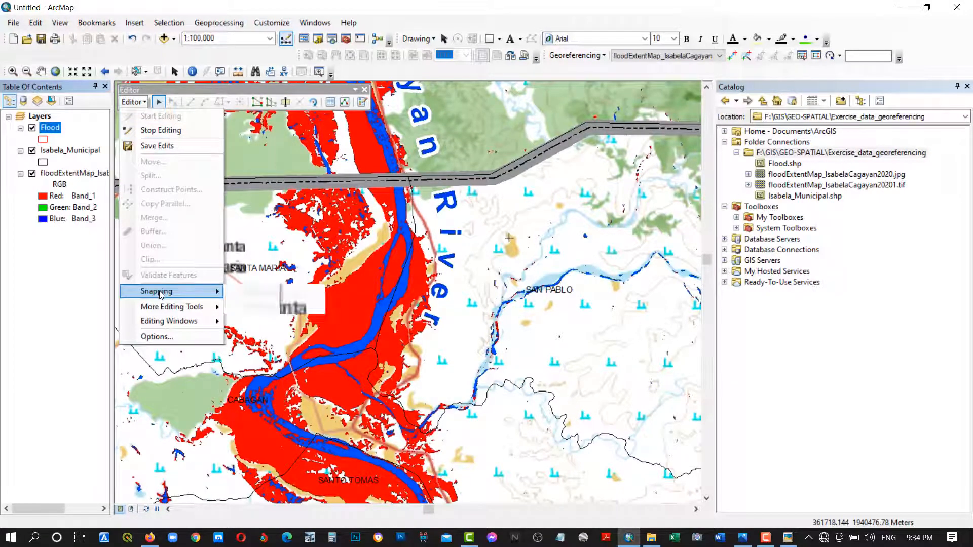
mouse_move(196, 318)
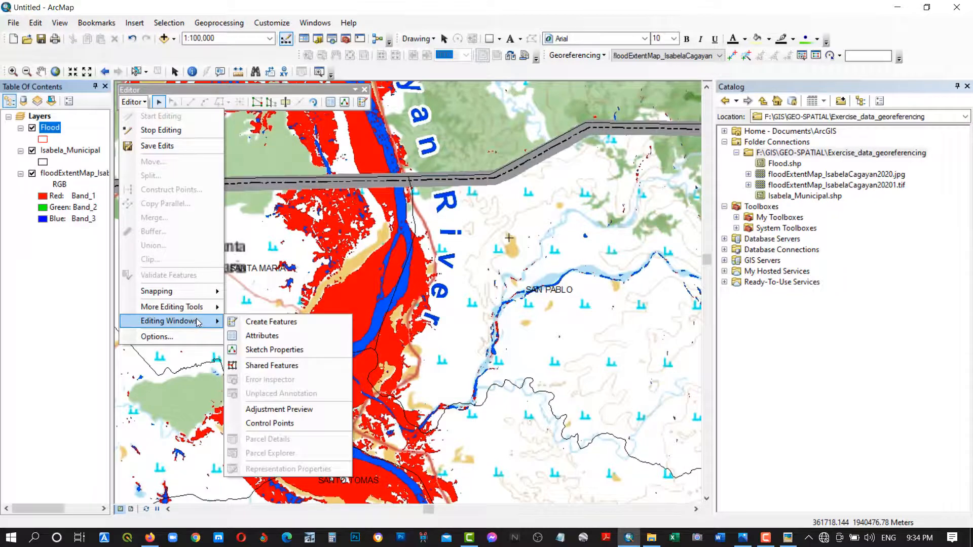
left_click(258, 323)
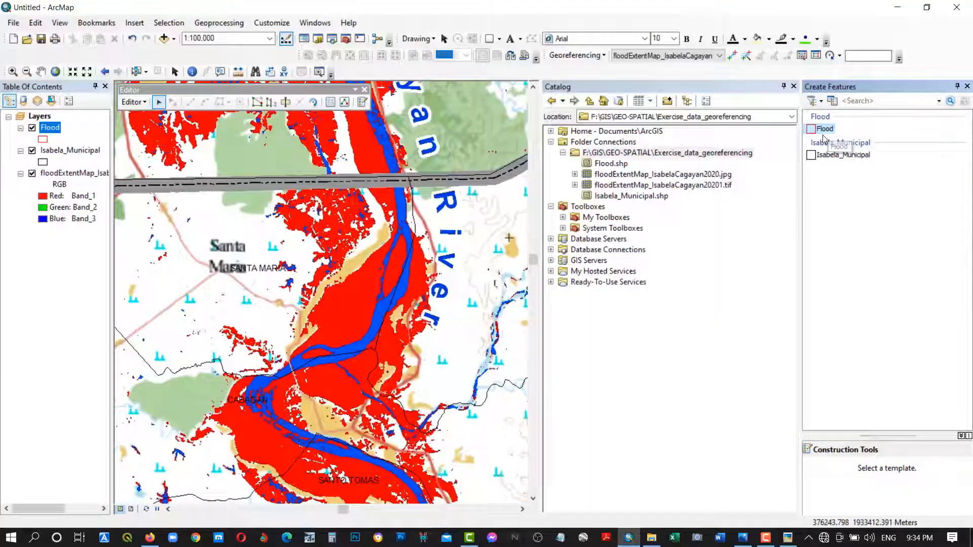
left_click(825, 129)
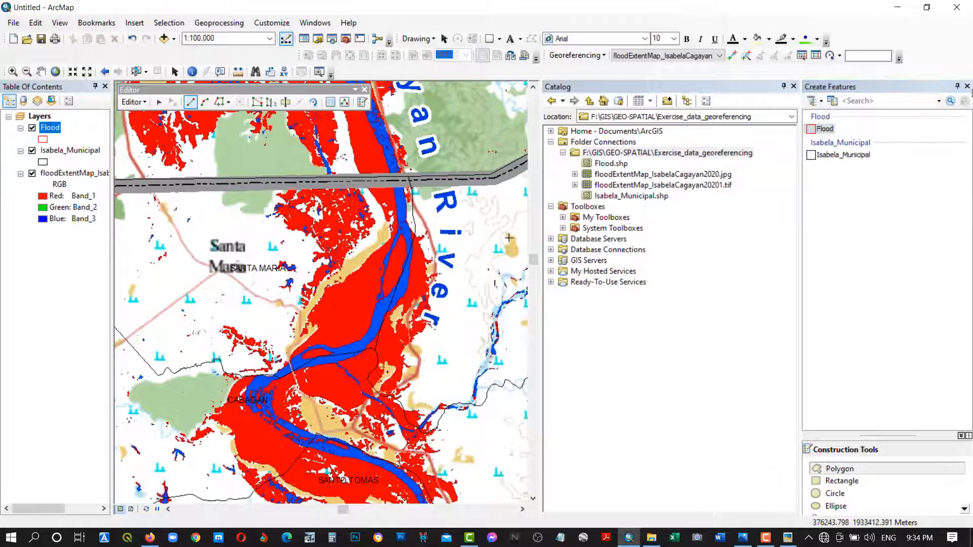
left_click(967, 86)
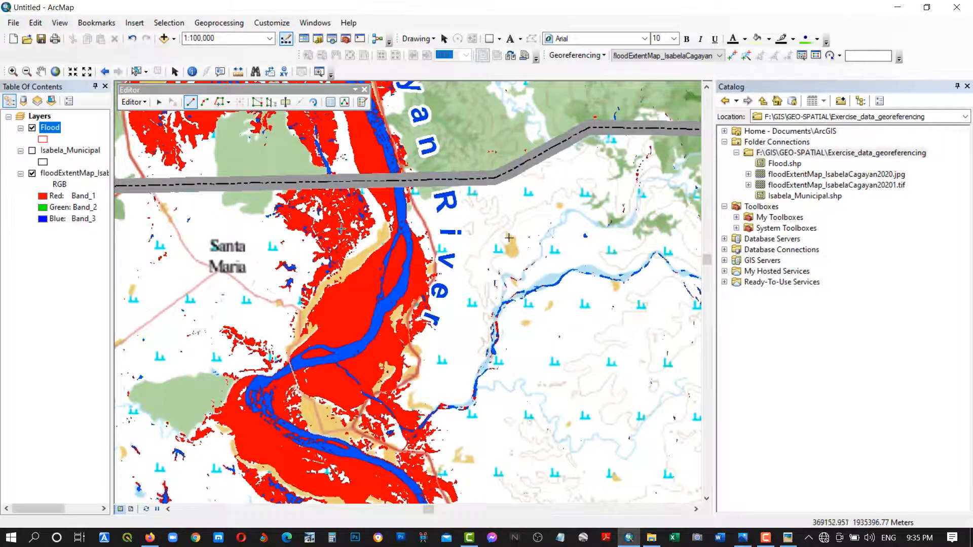
Begin a Flood polygon on the red area just south of the grey boundary near Santa Maria, tracing its straight north edge and upper northwest side
scroll(309, 224, "down", 2)
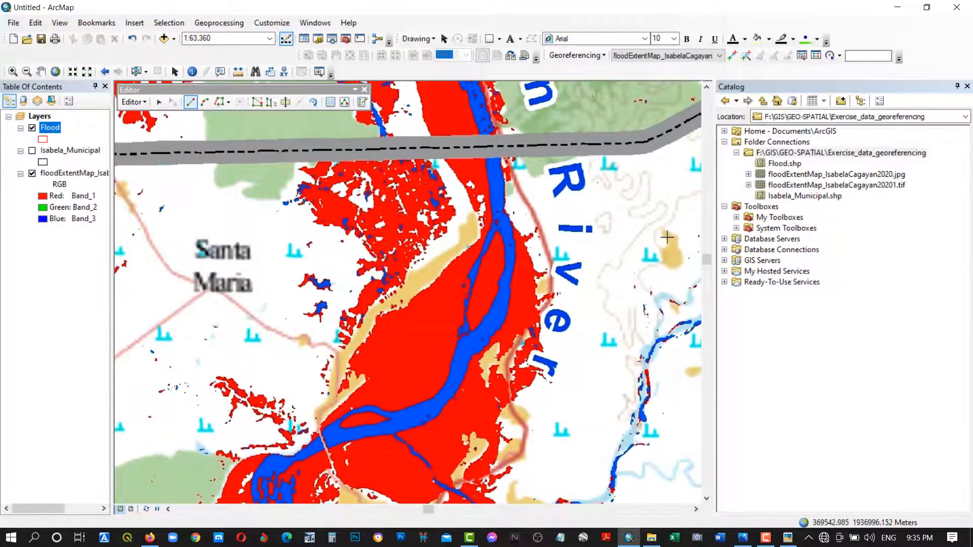
scroll(360, 156, "down", 4)
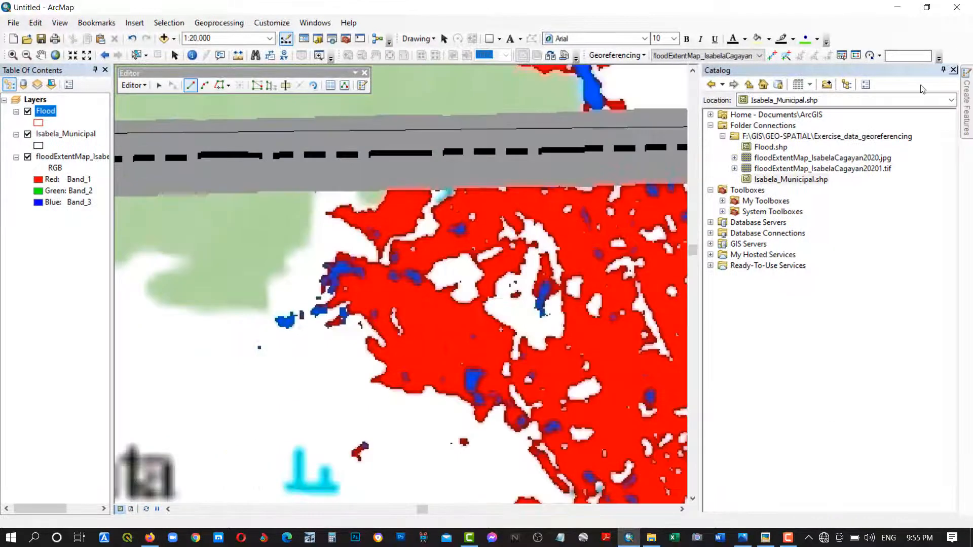
scroll(400, 216, "down", 6)
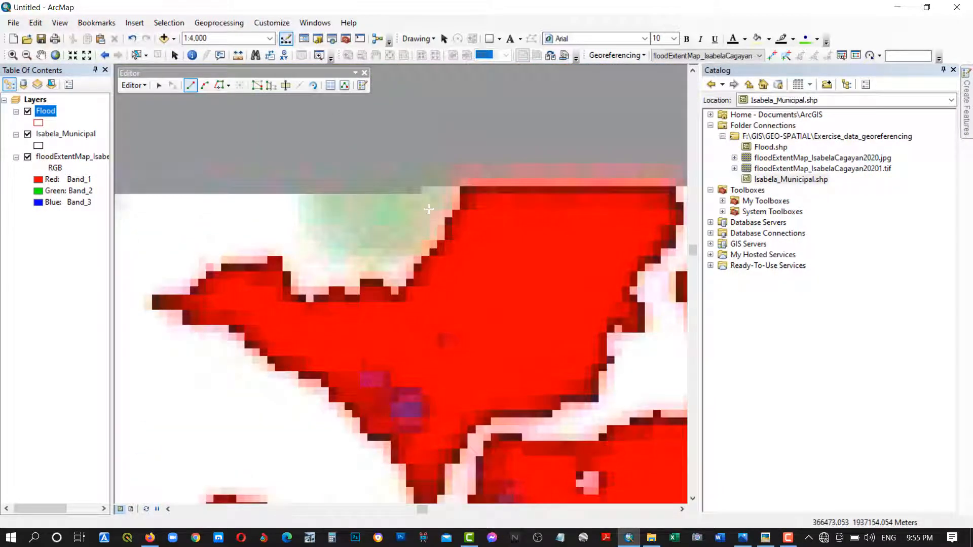
left_click(458, 186)
left_click(456, 208)
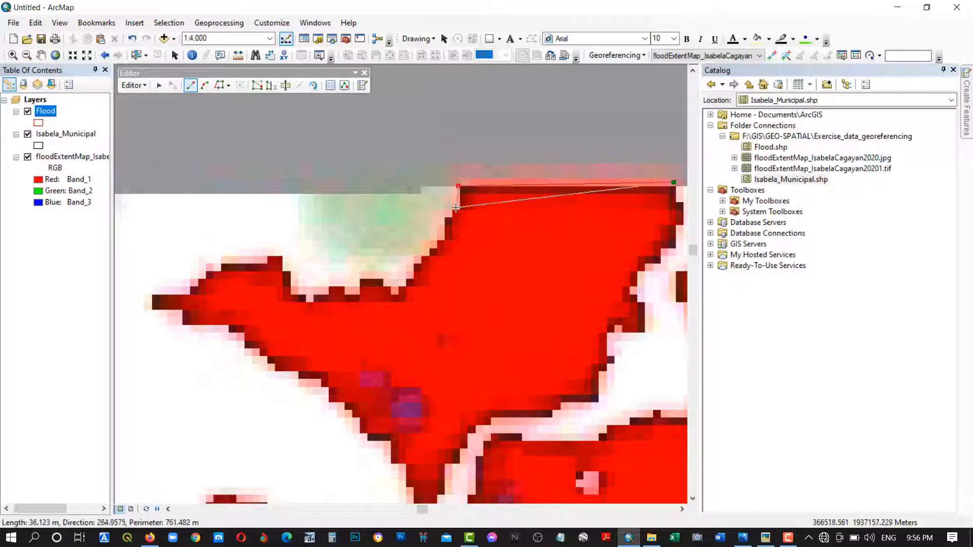
left_click(446, 217)
left_click(439, 236)
left_click(429, 248)
left_click(411, 264)
left_click(406, 275)
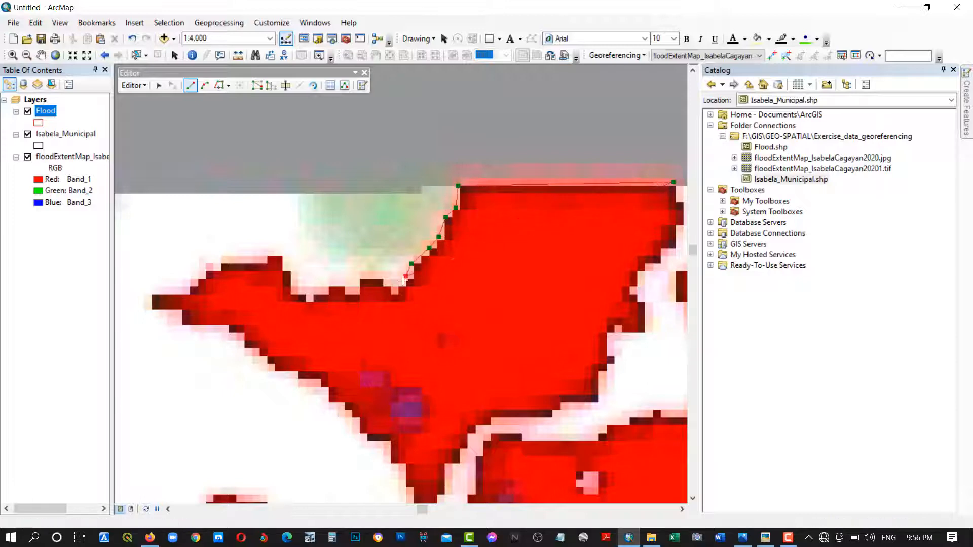
Continue the Flood polygon westward along the stepped base of the notch in the red area's northern edge
left_click(401, 285)
left_click(392, 288)
left_click(384, 277)
left_click(358, 275)
left_click(354, 288)
left_click(342, 286)
left_click(326, 285)
left_click(311, 293)
left_click(298, 292)
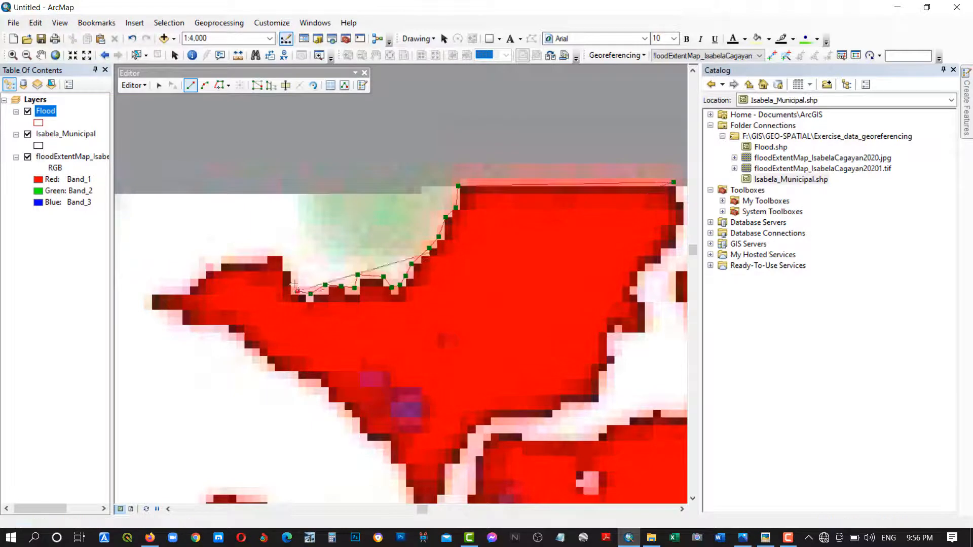
Trace the Flood polygon out of the notch and along the northwest edge, rounding the red area's western tip
left_click(290, 275)
left_click(281, 255)
left_click(264, 255)
left_click(223, 261)
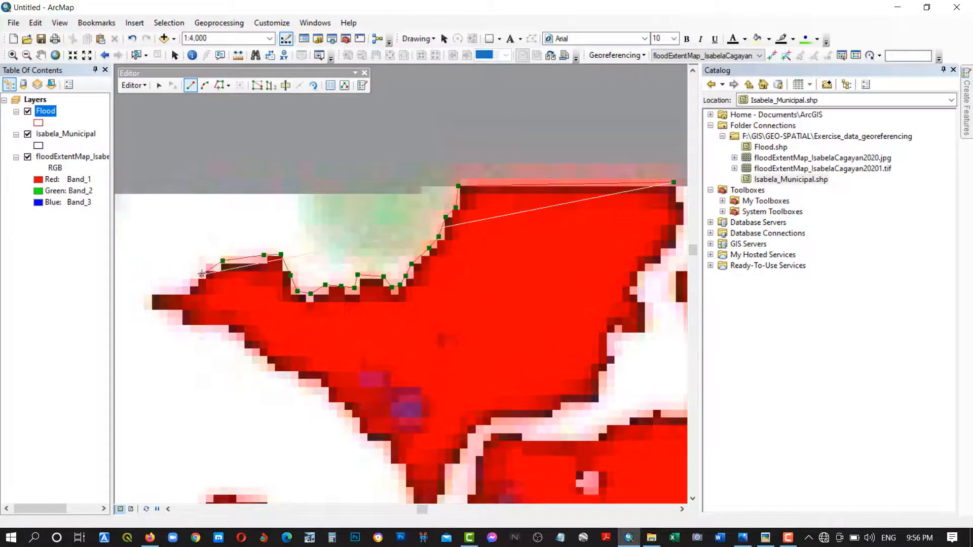
left_click(202, 275)
left_click(184, 290)
left_click(151, 292)
left_click(151, 312)
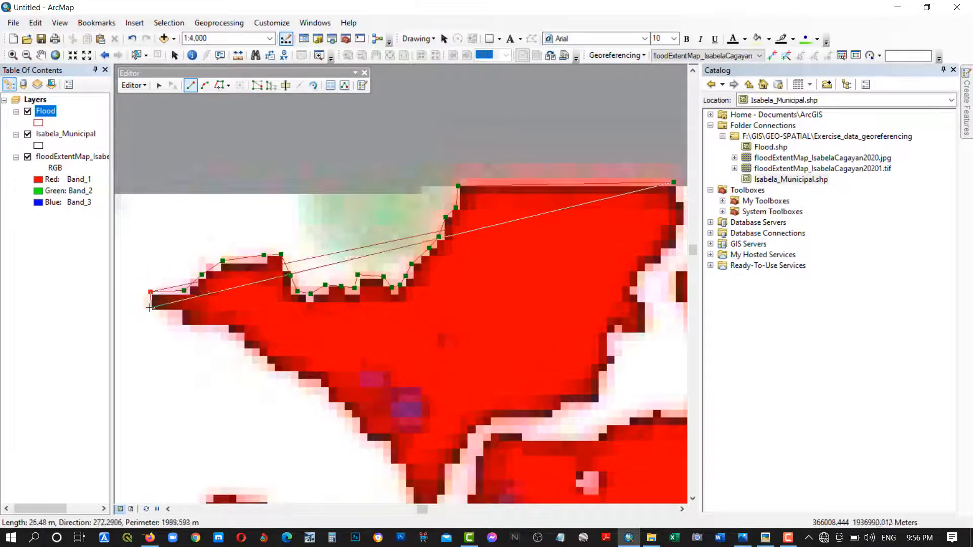
Trace the Flood polygon southeast from the western tip along the red area's stepped southwest edge
left_click(178, 315)
left_click(182, 327)
left_click(226, 329)
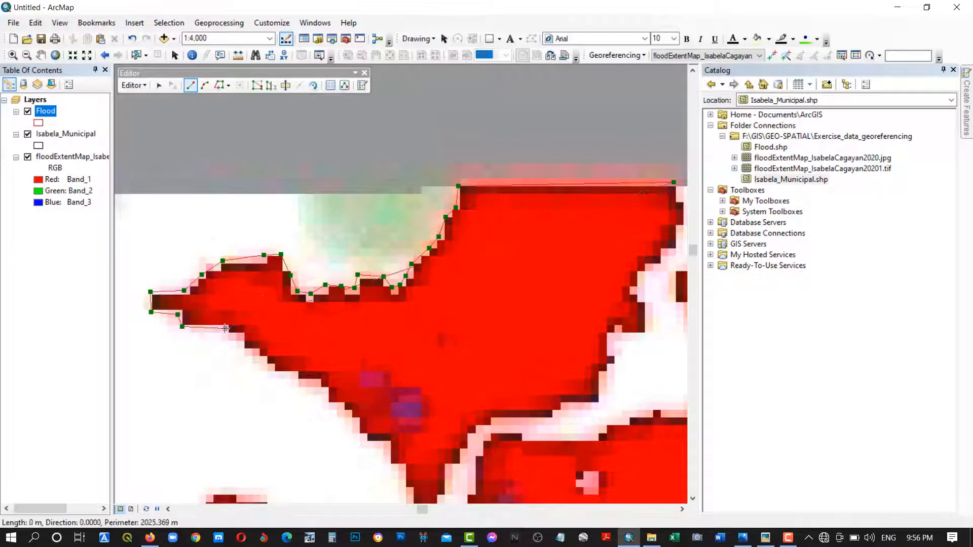
left_click(241, 348)
left_click(261, 358)
left_click(277, 374)
left_click(300, 376)
left_click(322, 387)
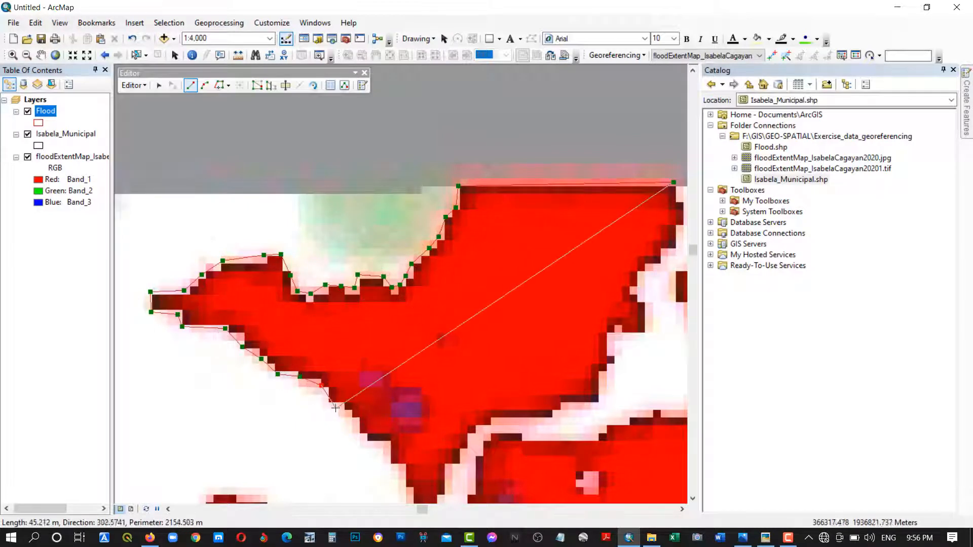
left_click(336, 408)
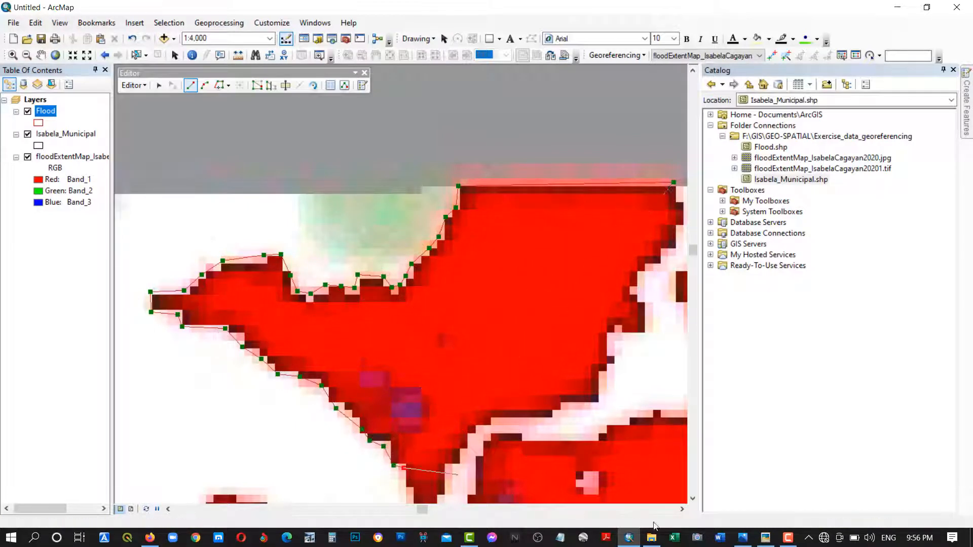
Extend the Flood polygon down the west side of the narrow southern neck and across its base
left_click(693, 500)
left_click(408, 415)
left_click(409, 443)
left_click(412, 457)
left_click(421, 459)
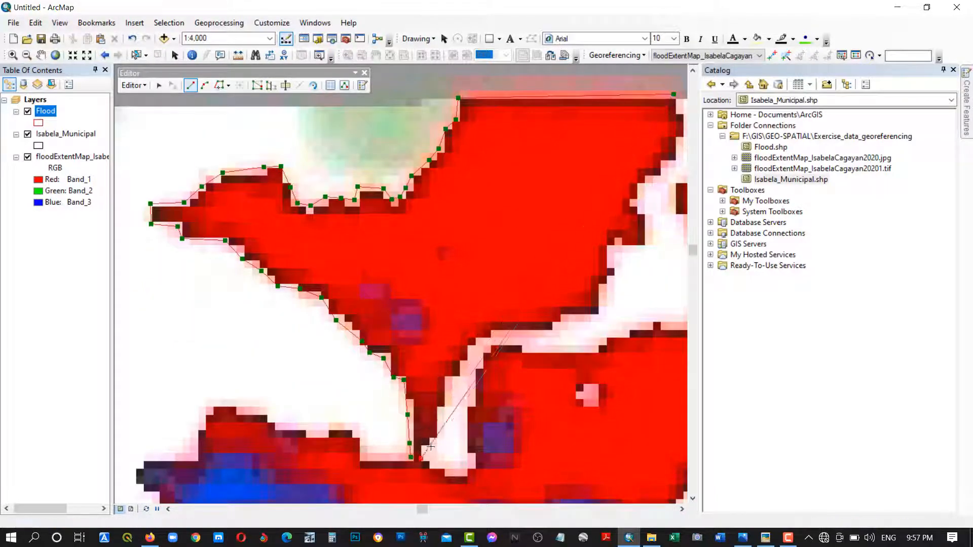
Trace the Flood polygon up the east side of the narrow southern neck to where it widens
left_click(442, 434)
left_click(442, 415)
left_click(447, 405)
left_click(447, 382)
left_click(461, 378)
left_click(462, 363)
left_click(470, 363)
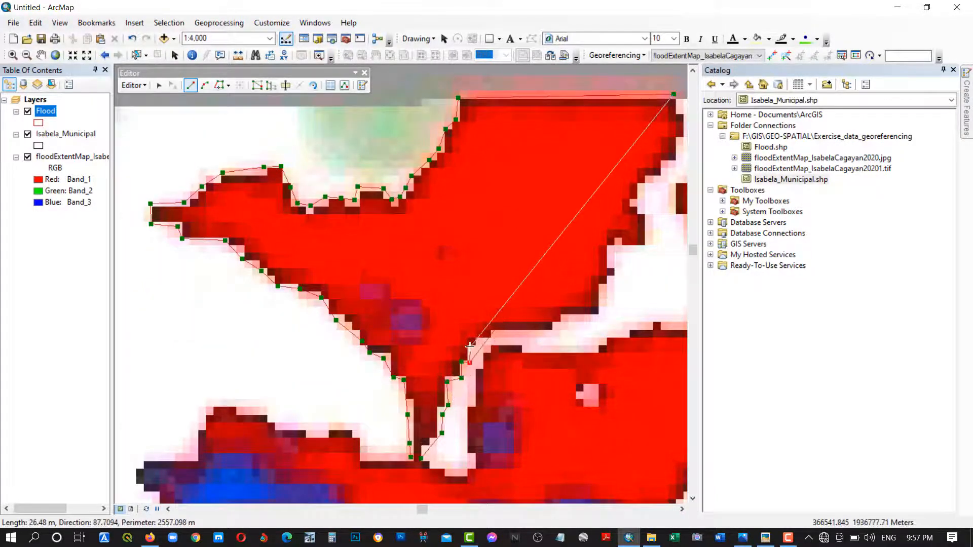
Continue the Flood polygon eastward along the red area's stepped southeast edge to its lower east corner
left_click(471, 347)
left_click(478, 343)
left_click(493, 338)
left_click(554, 332)
left_click(561, 324)
left_click(566, 319)
left_click(603, 318)
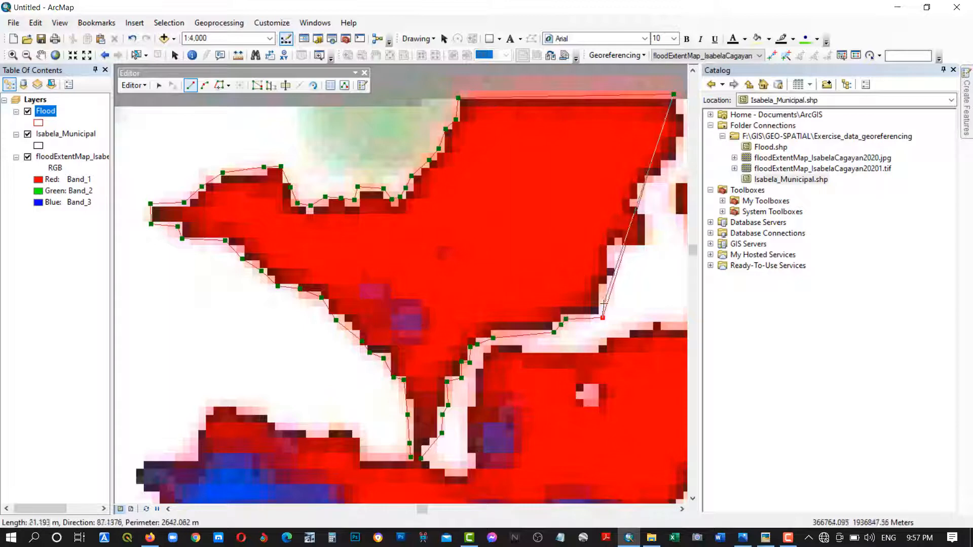
Trace the Flood polygon northward along the red area's stepped east edge and around the small eastward bulge
left_click(605, 284)
left_click(613, 279)
left_click(613, 267)
left_click(610, 248)
left_click(615, 244)
left_click(643, 246)
left_click(648, 243)
left_click(648, 212)
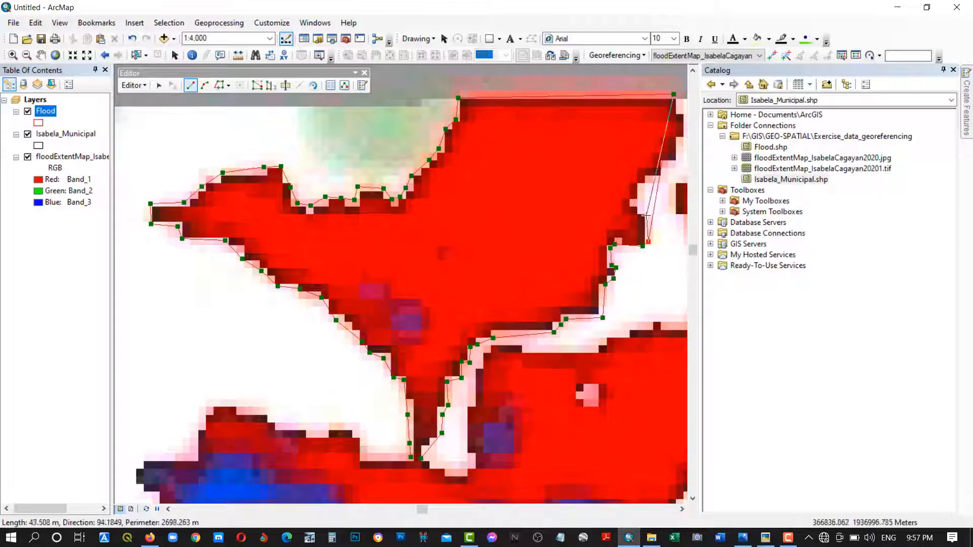
left_click(636, 203)
Trace the remaining east edge up to the northeast corner and finish the Flood polygon sketch
left_click(693, 70)
left_click(682, 510)
left_click(682, 510)
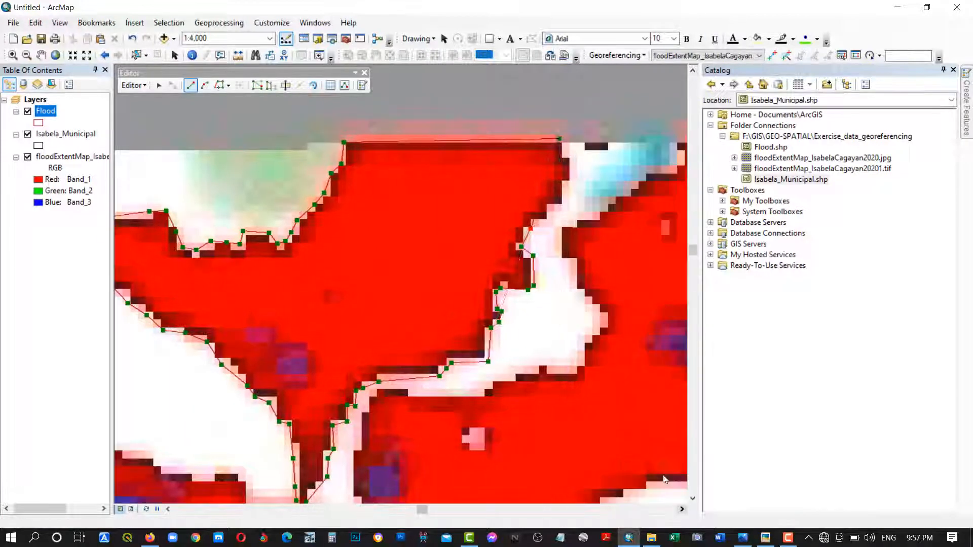
left_click(531, 228)
left_click(556, 207)
left_click(564, 204)
left_click(568, 189)
left_click(576, 174)
left_click(568, 154)
right_click(568, 154)
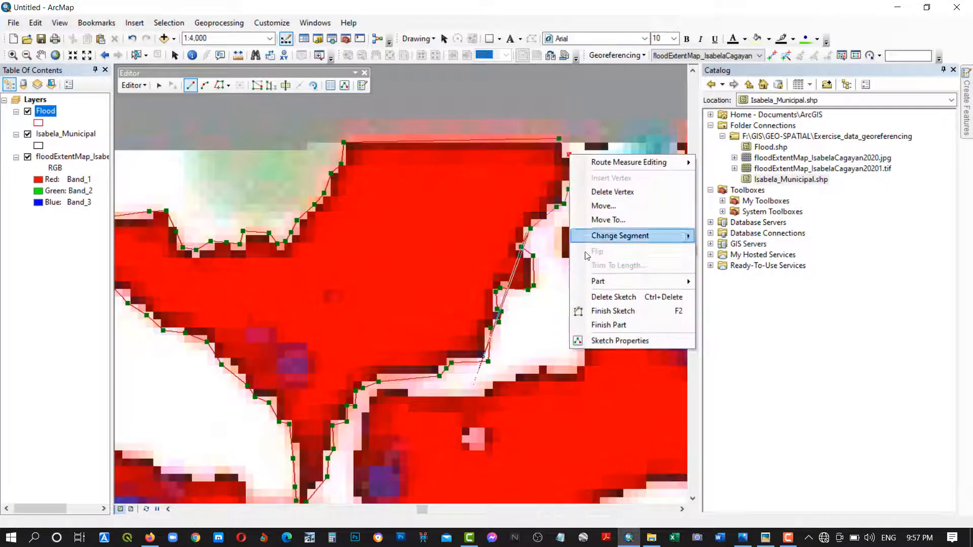
left_click(591, 310)
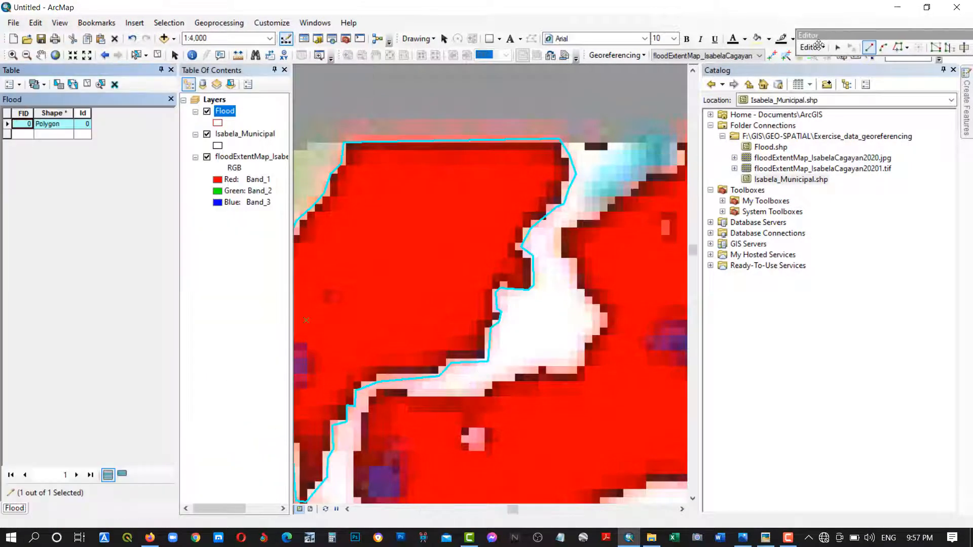
Dock the Editor toolbar above the map and close the Flood attribute table
left_click_drag(801, 45, 749, 50)
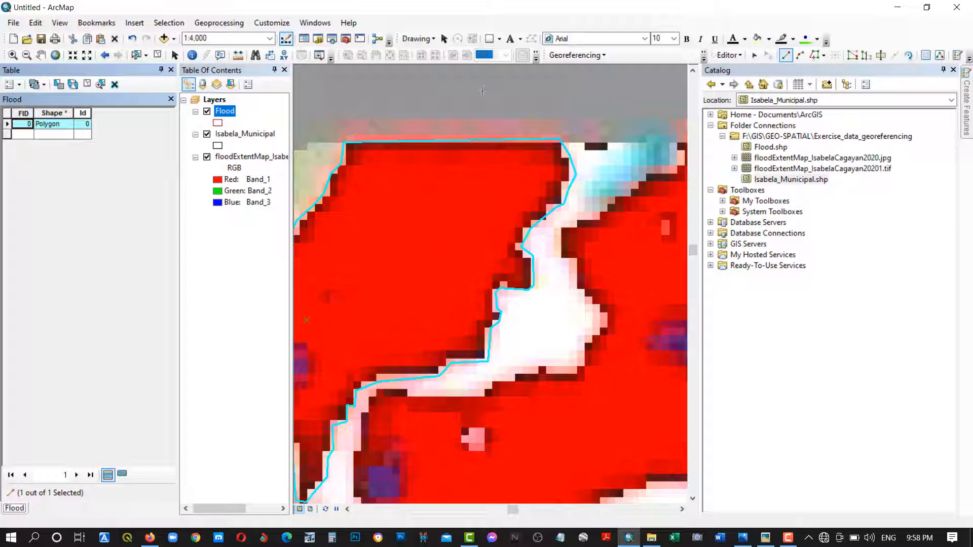
left_click(171, 70)
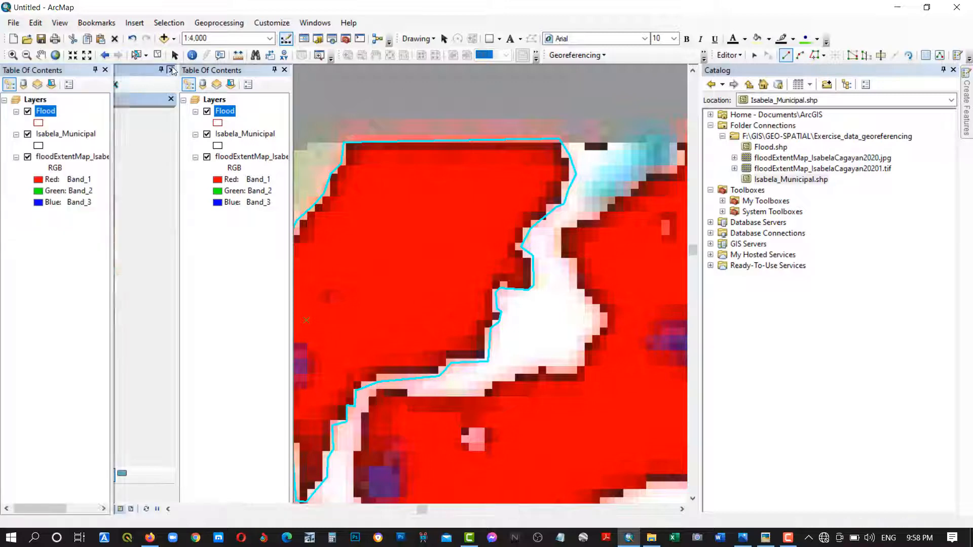
Start a second Flood polygon at the northwest corner of the large red area east of the white channel
scroll(180, 263, "up", 3)
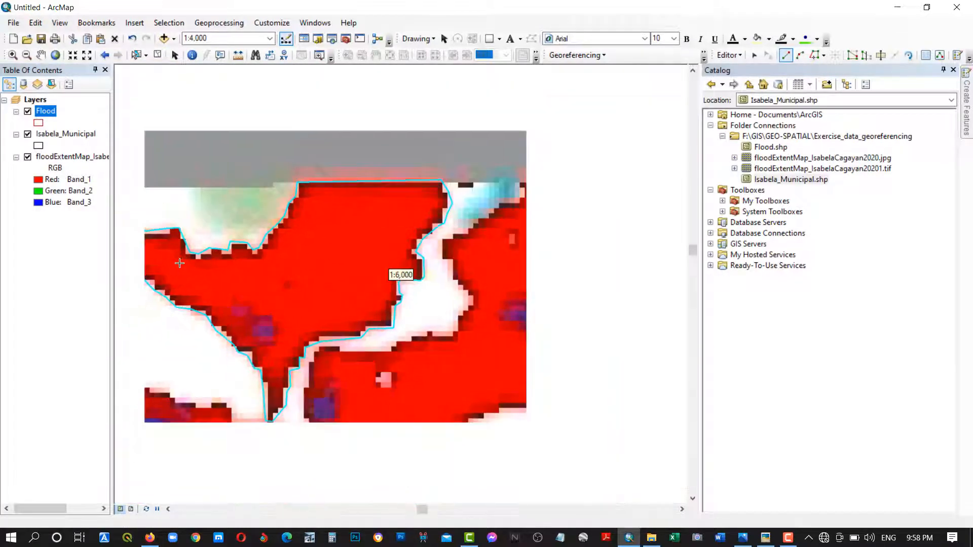
scroll(179, 265, "up", 2)
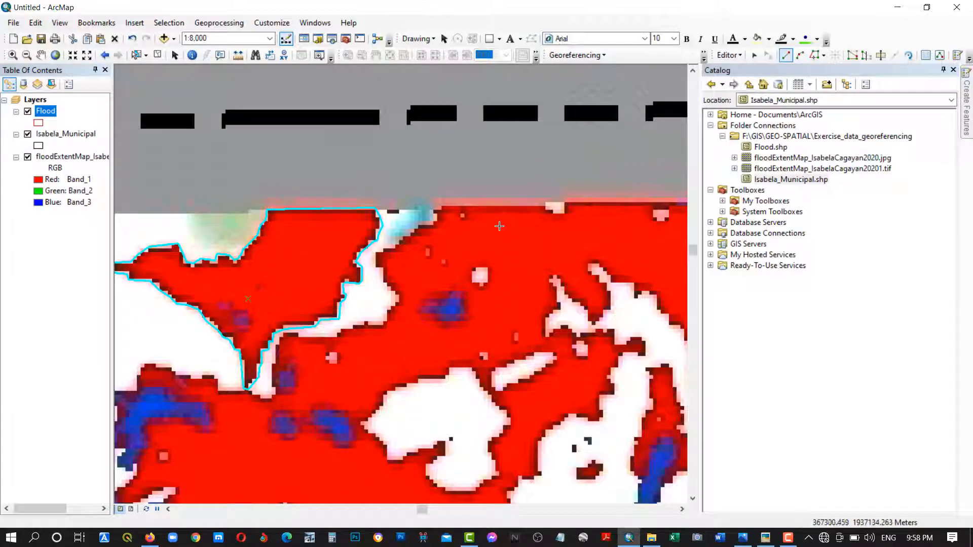
scroll(496, 223, "down", 2)
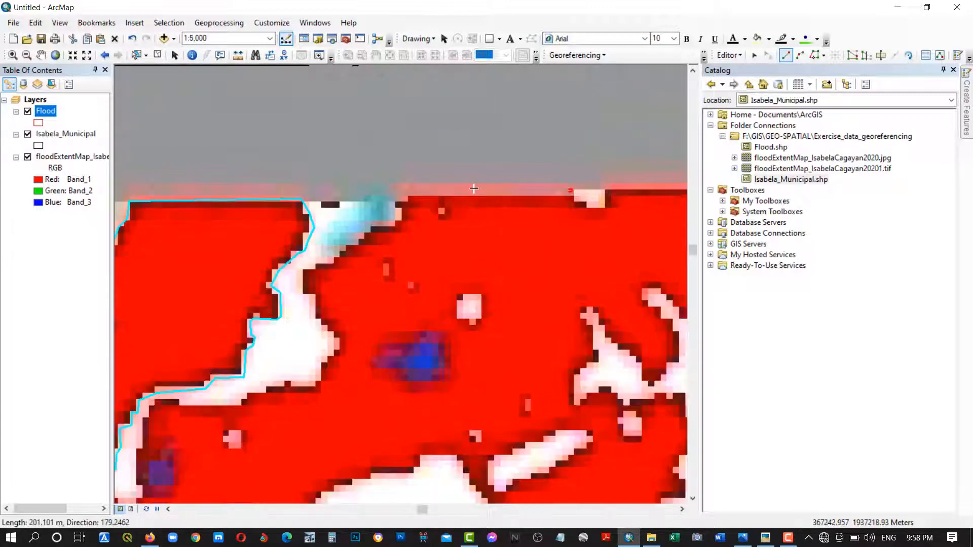
left_click(405, 192)
left_click(395, 202)
left_click(395, 208)
left_click(400, 215)
left_click(399, 219)
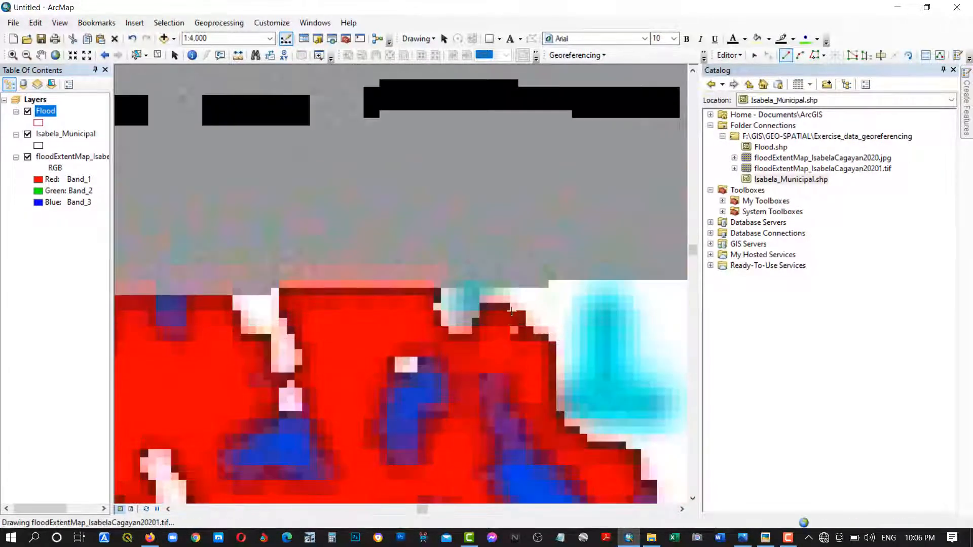
Trace the second Flood polygon over the red area's rounded northeast corner and around the cyan-grey notch in its northern edge
left_click(522, 304)
left_click(491, 294)
left_click(472, 314)
left_click(467, 328)
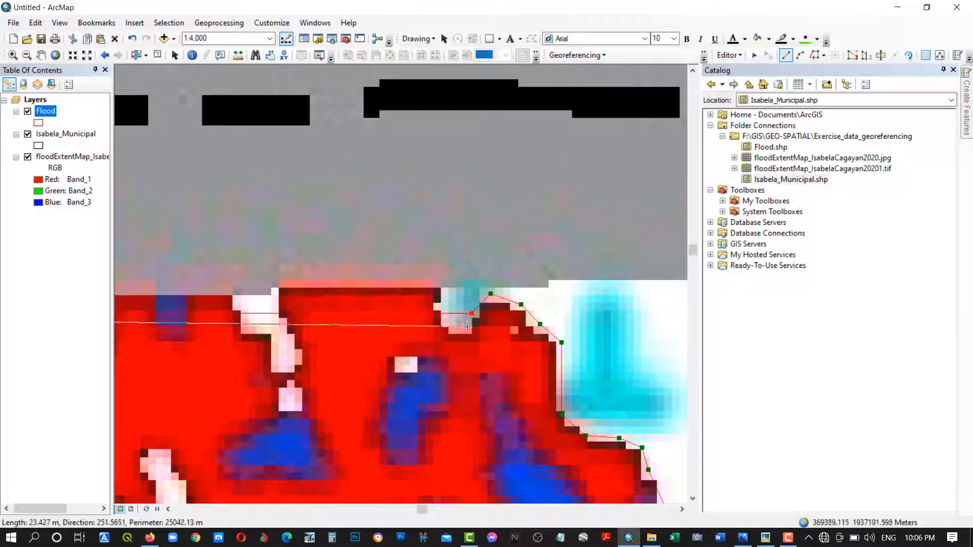
left_click(452, 320)
left_click(444, 292)
left_click(419, 282)
Extend the Flood polygon west along the northern edge and around the narrow white inlet
left_click_drag(431, 345, 616, 366)
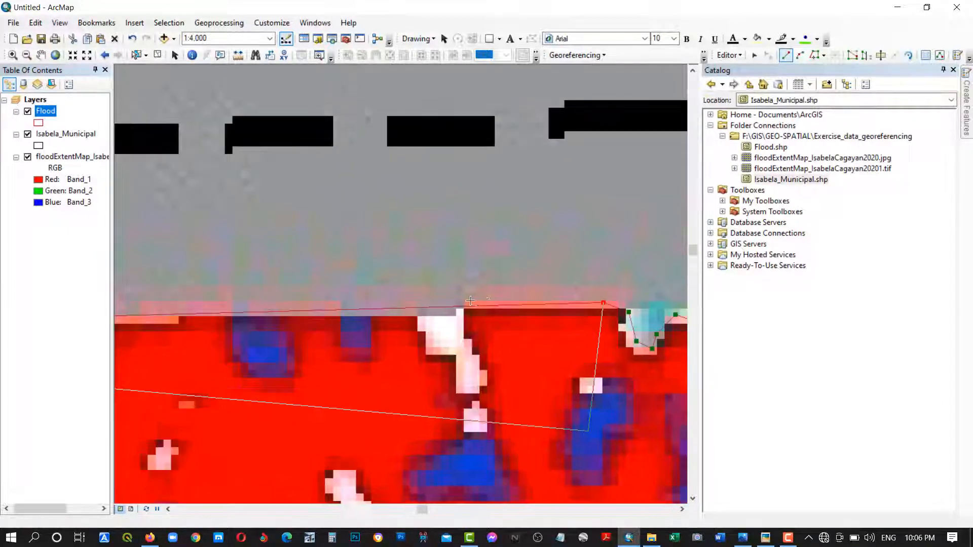
left_click(464, 307)
left_click(471, 356)
left_click(480, 380)
left_click(472, 388)
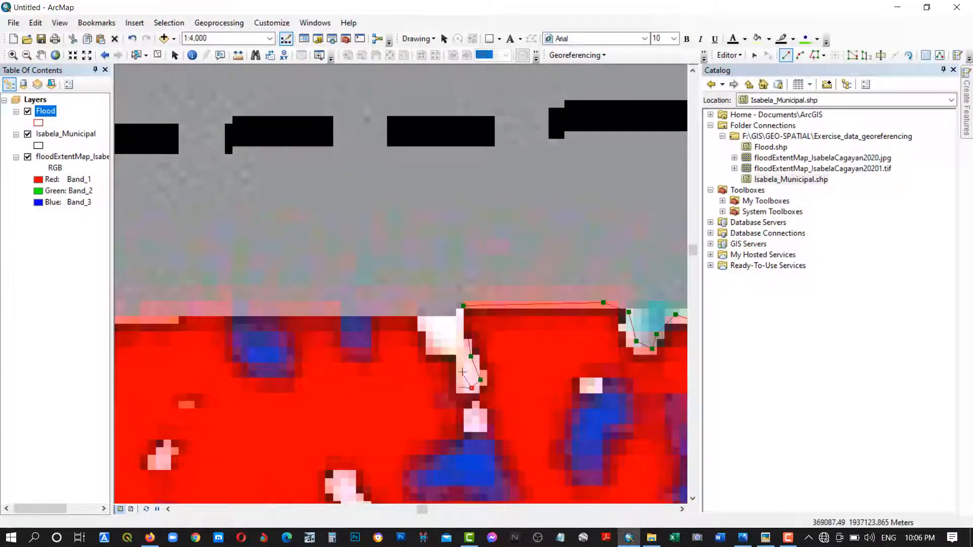
left_click(441, 348)
left_click(421, 308)
Continue the Flood polygon west along the northern edge and in around the larger blue patch
left_click(369, 315)
left_click(282, 312)
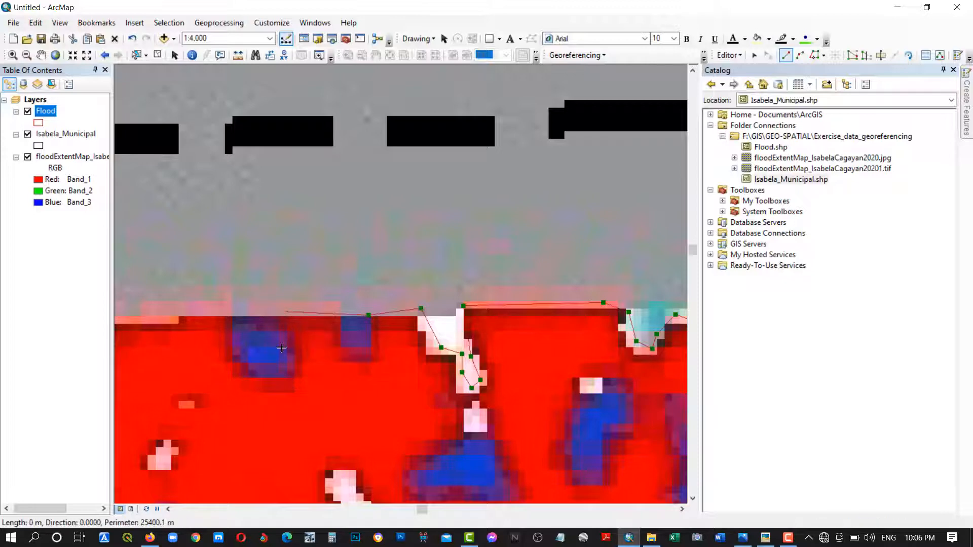
left_click(281, 348)
left_click(238, 355)
Trace the Flood polygon west past the blue patch and around the slanted white inlet in the northern edge
left_click_drag(304, 344, 662, 353)
left_click(470, 329)
left_click(455, 351)
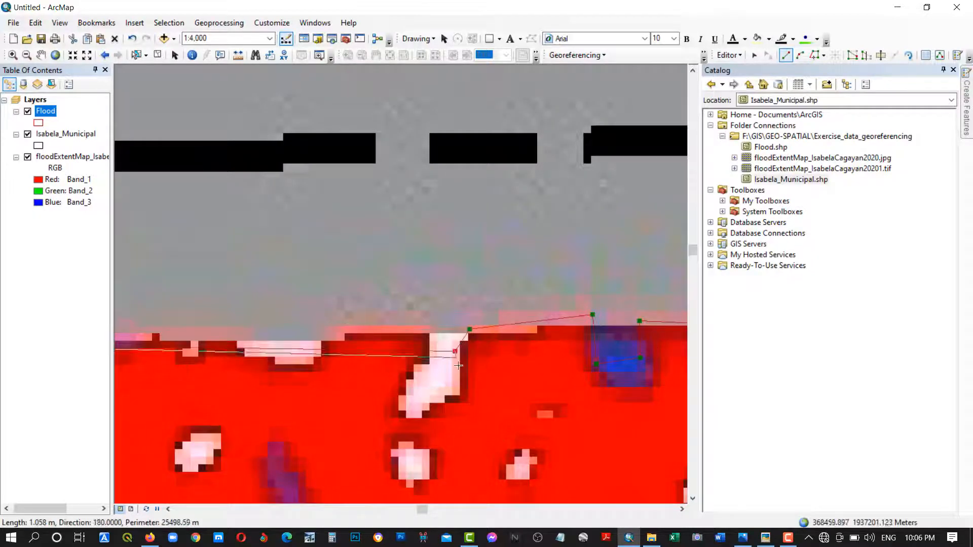
left_click(453, 392)
left_click(411, 413)
left_click(416, 381)
left_click(438, 358)
left_click(435, 320)
Continue the Flood polygon west along the northern edge and around the shallow pale notch
left_click(350, 322)
left_click(312, 349)
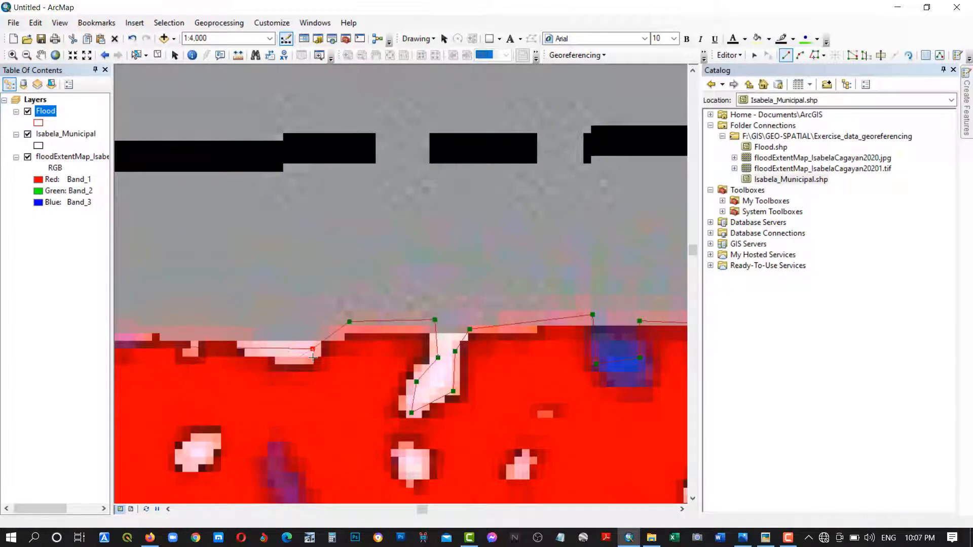
left_click(277, 353)
left_click(255, 333)
left_click(228, 321)
Trace the last stretch of the northern edge into the small pale notch near the start vertex and finish the sketch
left_click_drag(287, 325, 664, 302)
left_click(514, 298)
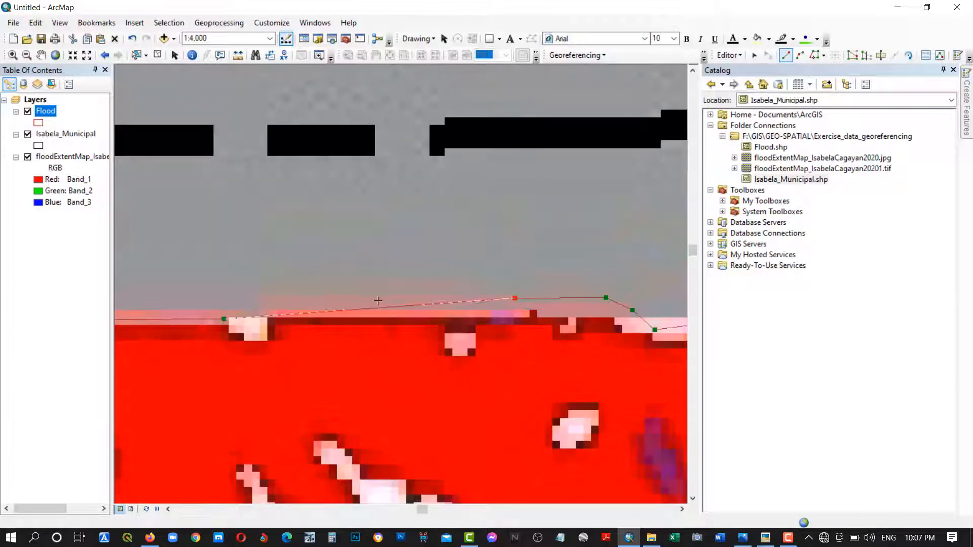
left_click(274, 312)
left_click(239, 337)
left_click(242, 316)
right_click(242, 316)
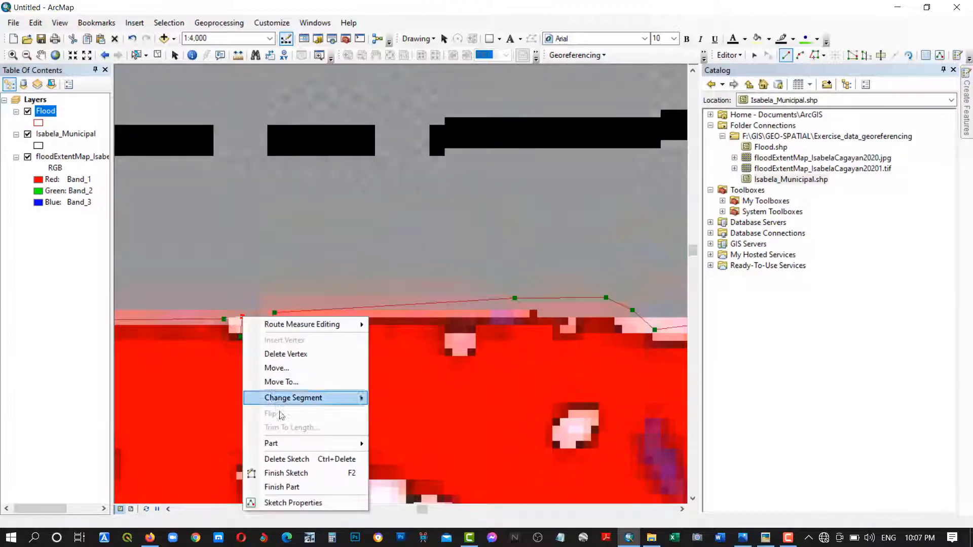
left_click(293, 474)
Examine the finished large Flood polygon against the surrounding flood map near Santa Maria
scroll(424, 261, "down", 3)
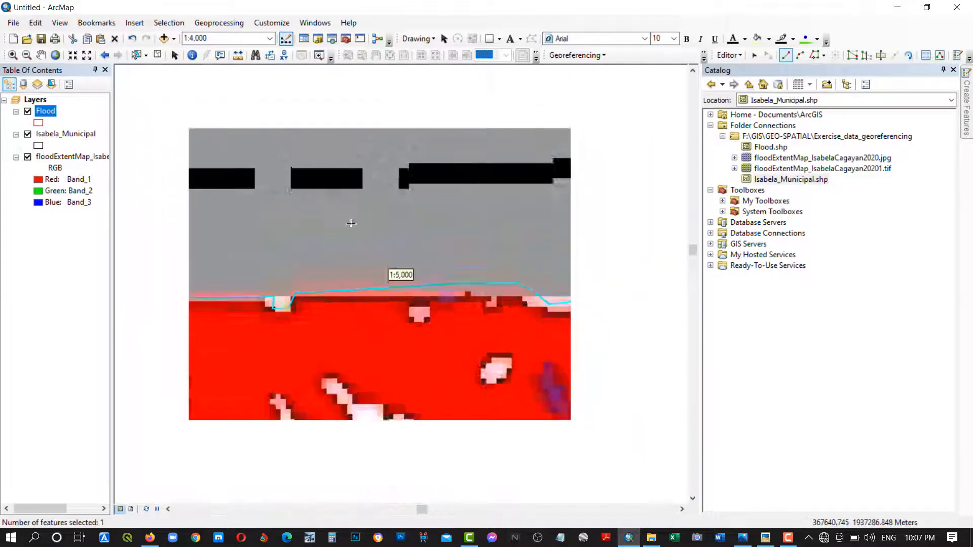
scroll(390, 299, "down", 2)
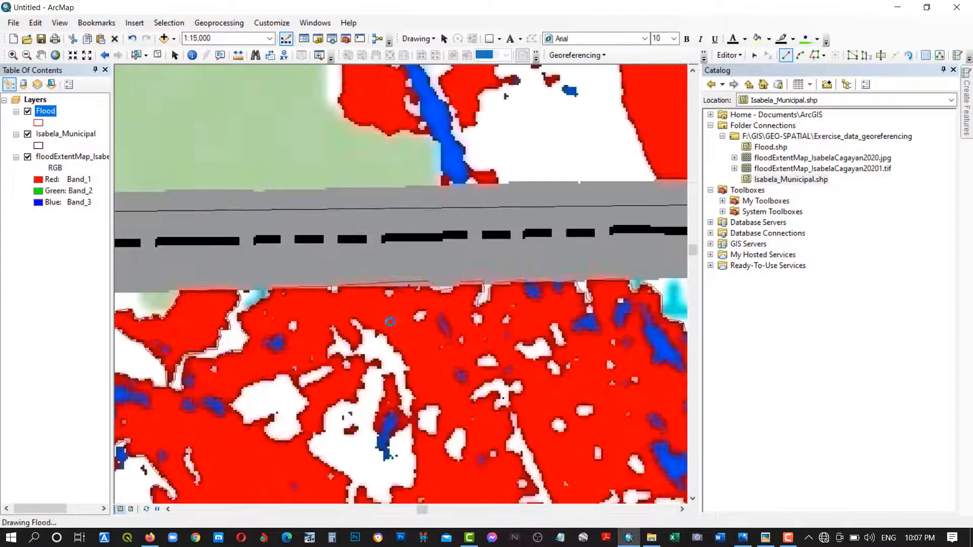
scroll(388, 298, "down", 2)
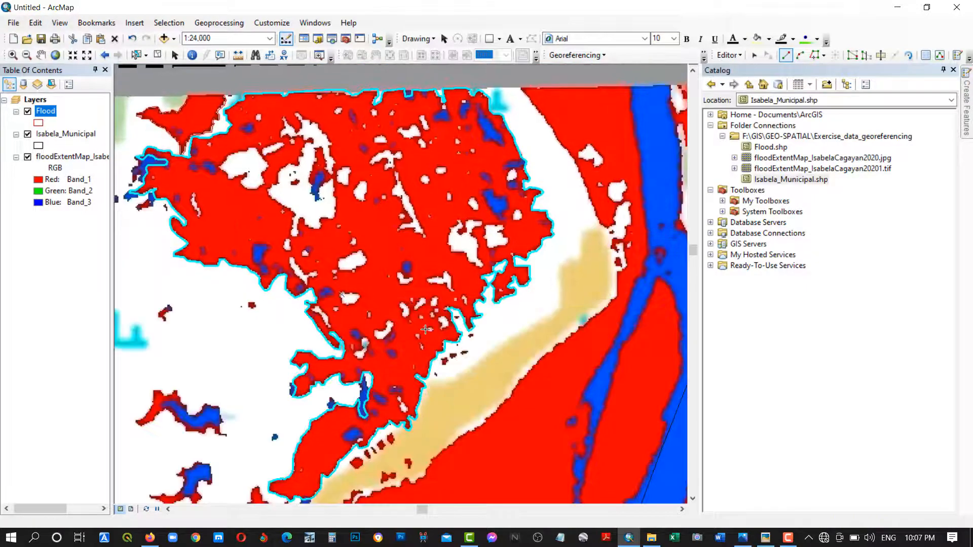
scroll(425, 330, "down", 1)
scroll(425, 329, "down", 3)
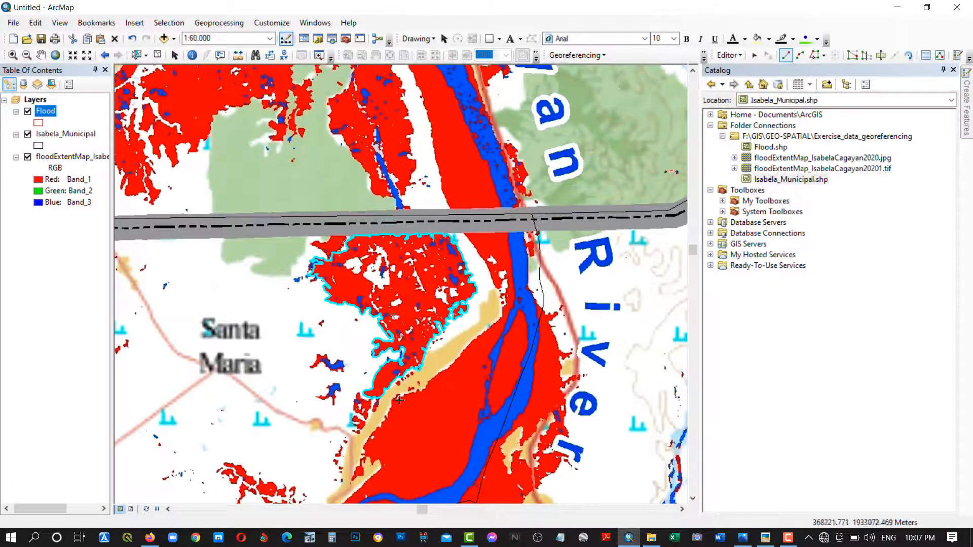
Start a new Flood polygon with the Polygon tool around the tip of the northeasternmost small red patch beside the tan strip
scroll(410, 397, "up", 3)
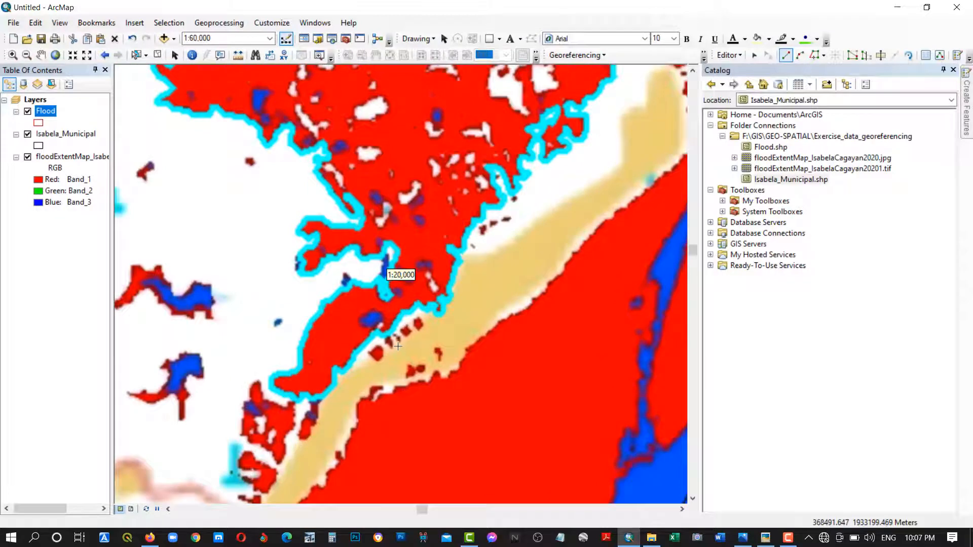
scroll(497, 283, "up", 1)
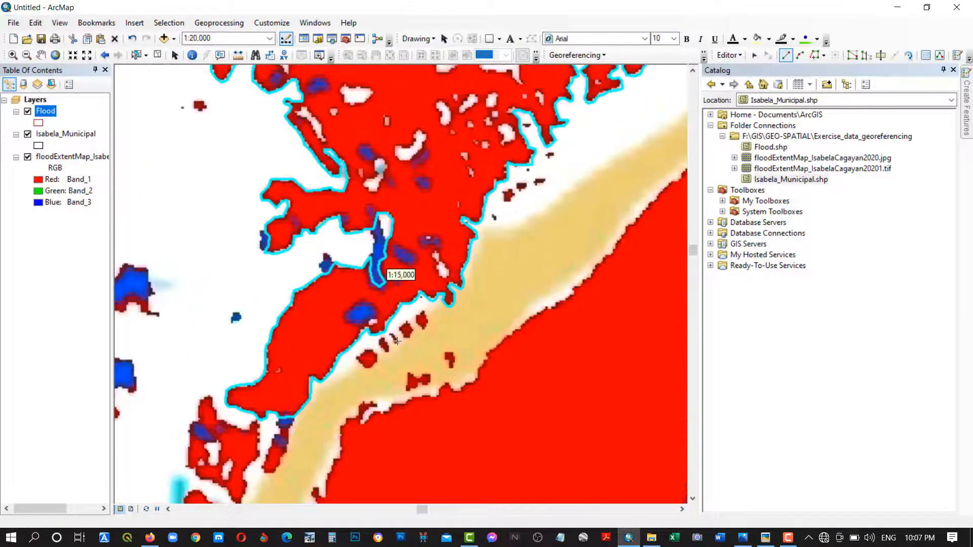
scroll(368, 304, "up", 2)
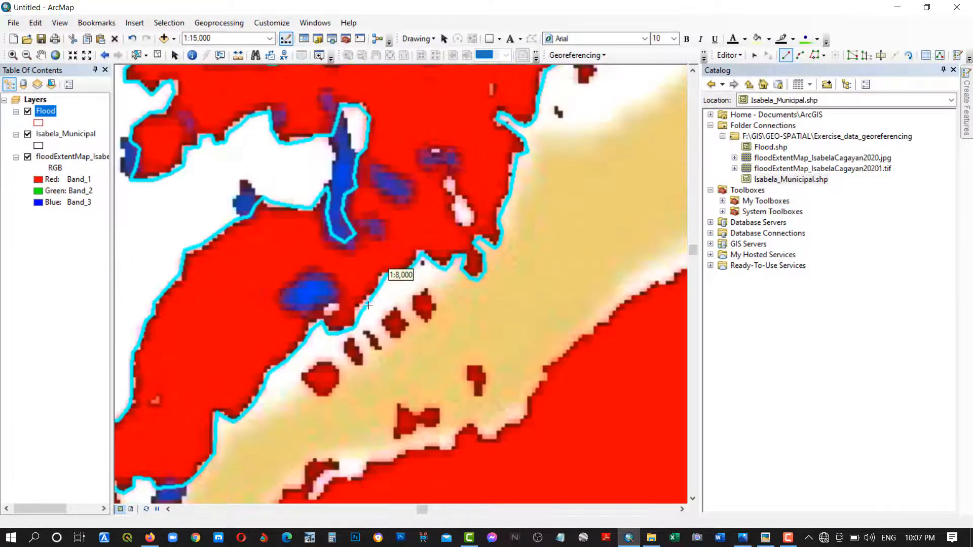
left_click(968, 99)
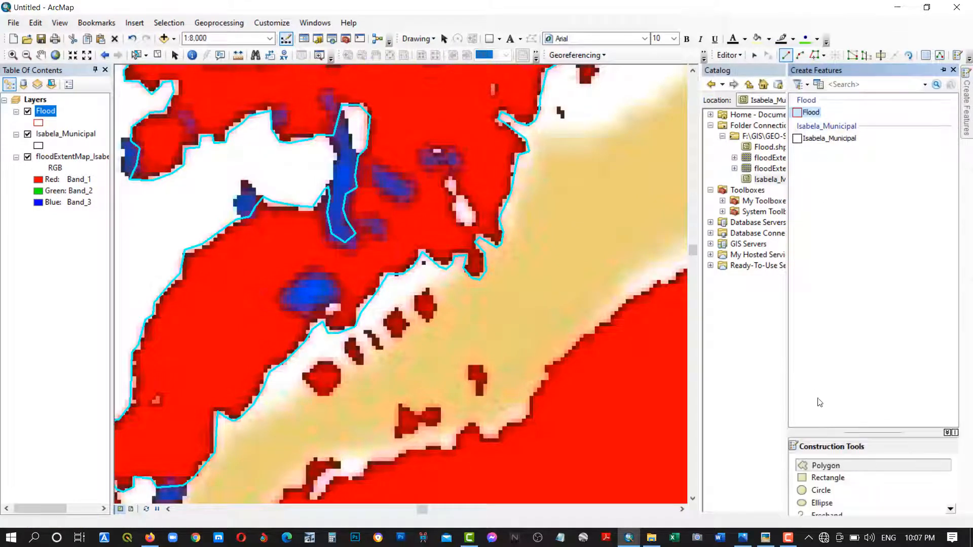
left_click(817, 463)
scroll(356, 357, "up", 3)
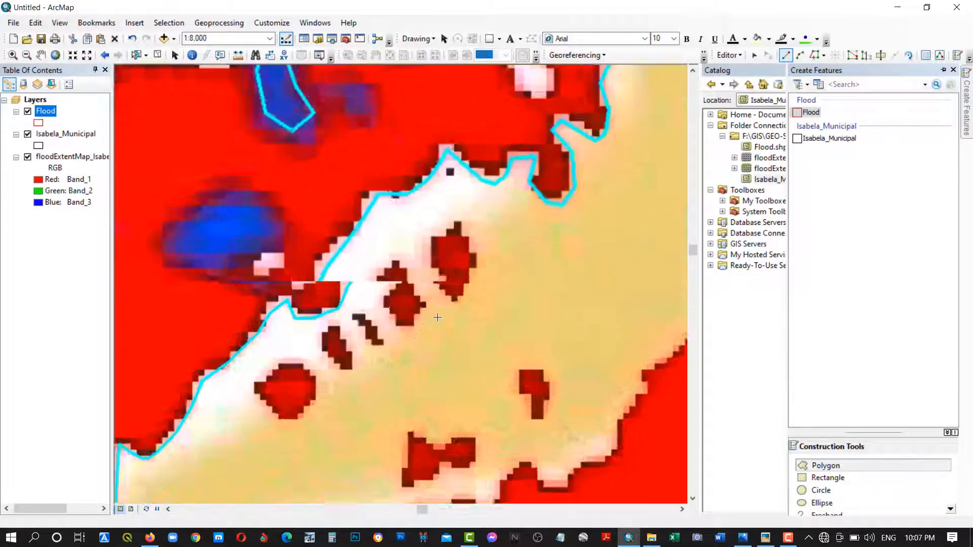
left_click(424, 207)
left_click(441, 188)
left_click(448, 185)
left_click(457, 191)
left_click(455, 205)
left_click(466, 216)
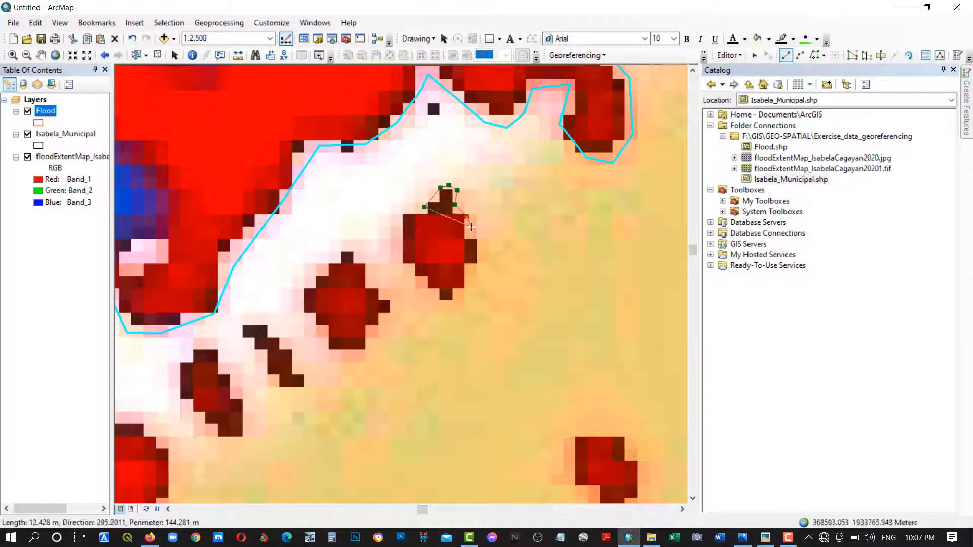
Trace the Flood polygon around the rest of the small red patch and finish the sketch
left_click(472, 228)
left_click(483, 246)
left_click(485, 272)
left_click(470, 276)
left_click(456, 297)
right_click(402, 215)
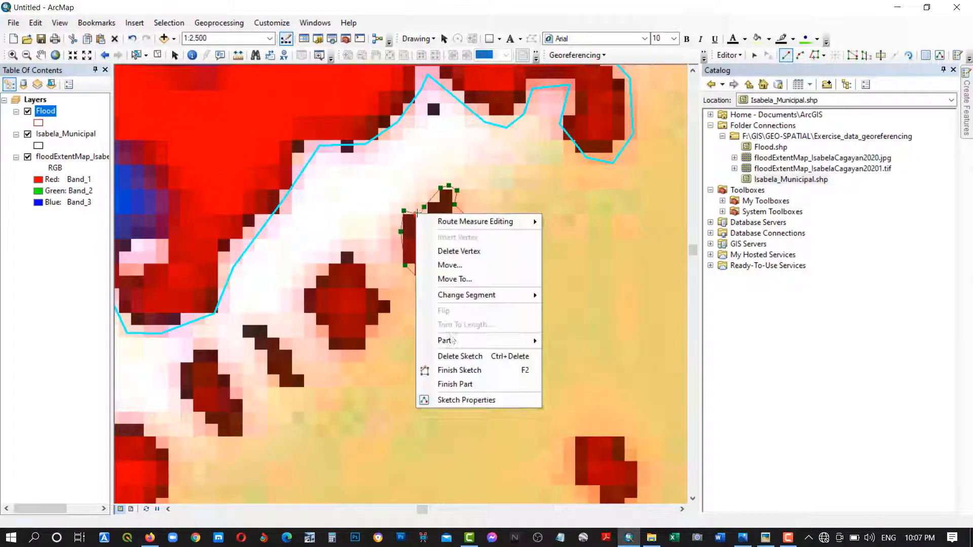
left_click(451, 373)
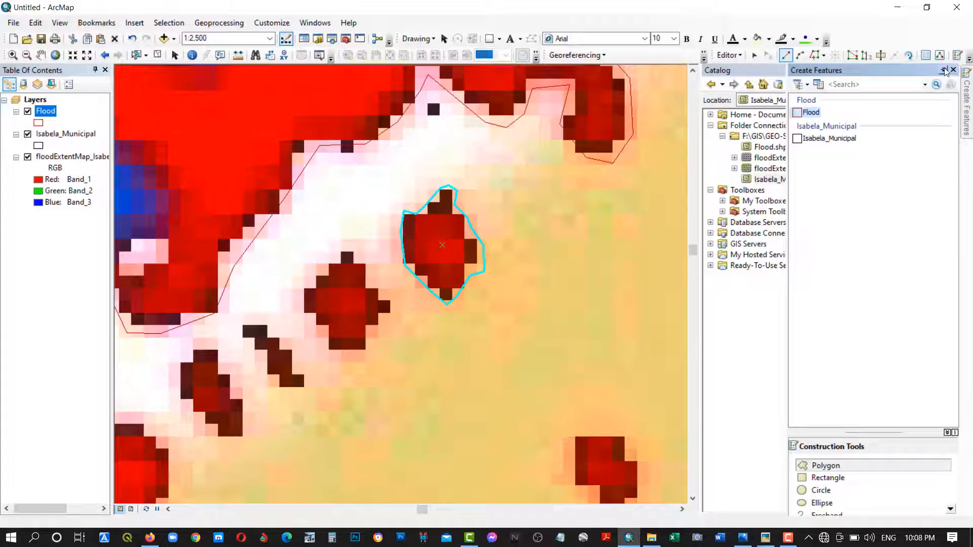
Pin the feature templates open and start a Flood polygon along the north side of the next small red patch southwest
left_click(945, 71)
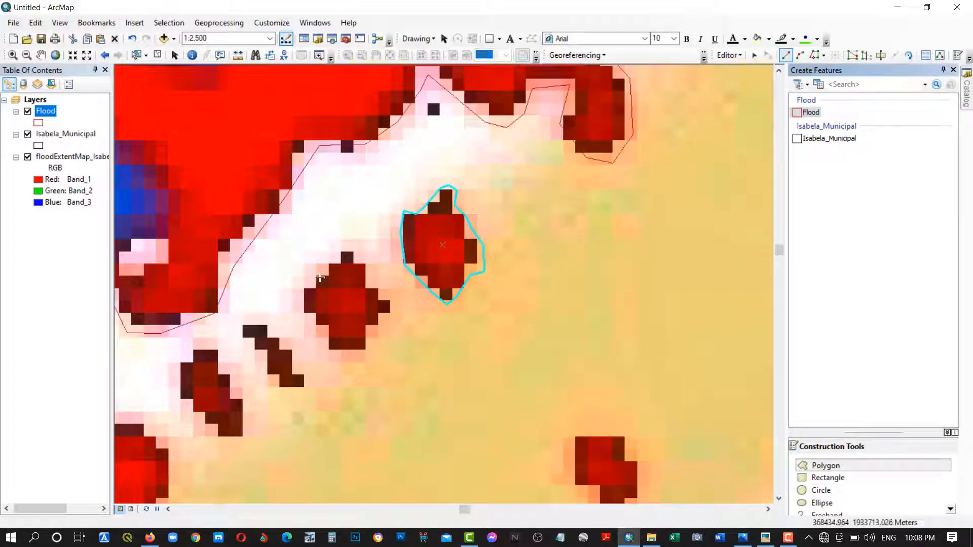
left_click(318, 274)
left_click(327, 273)
left_click(330, 262)
left_click(343, 250)
left_click(355, 250)
left_click(359, 262)
left_click(367, 265)
left_click(372, 285)
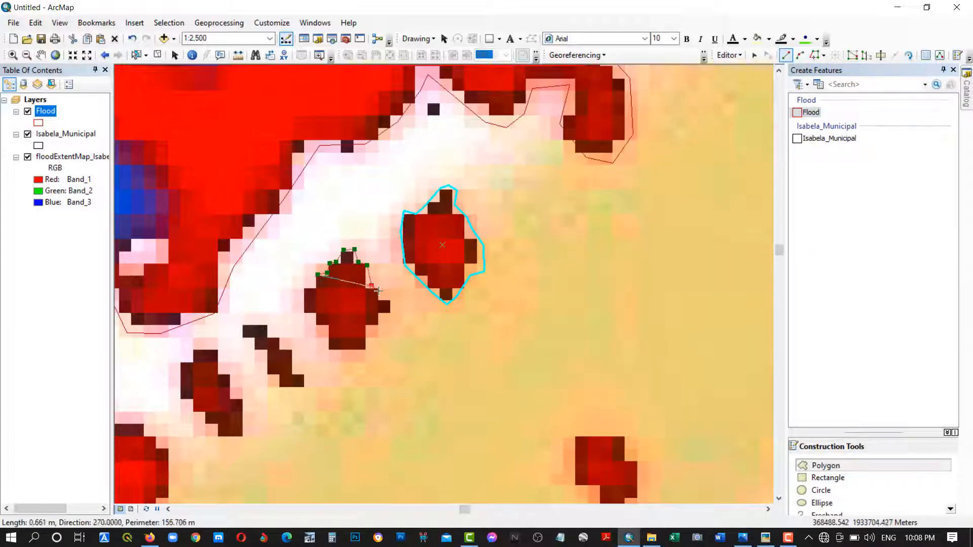
Trace the Flood polygon around the east, south and west sides of the second small red patch and finish the sketch
left_click(382, 325)
left_click(365, 357)
left_click(329, 356)
left_click(326, 330)
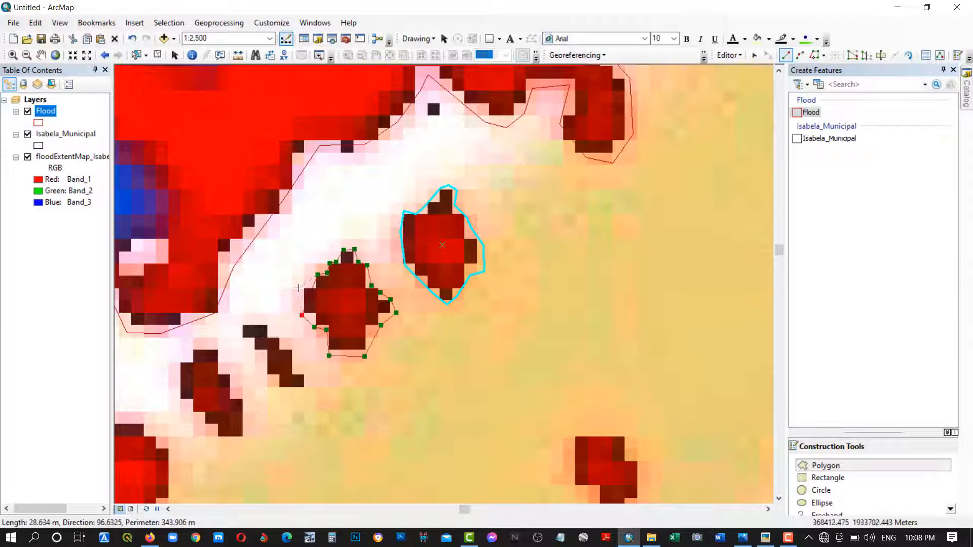
right_click(306, 283)
left_click(344, 441)
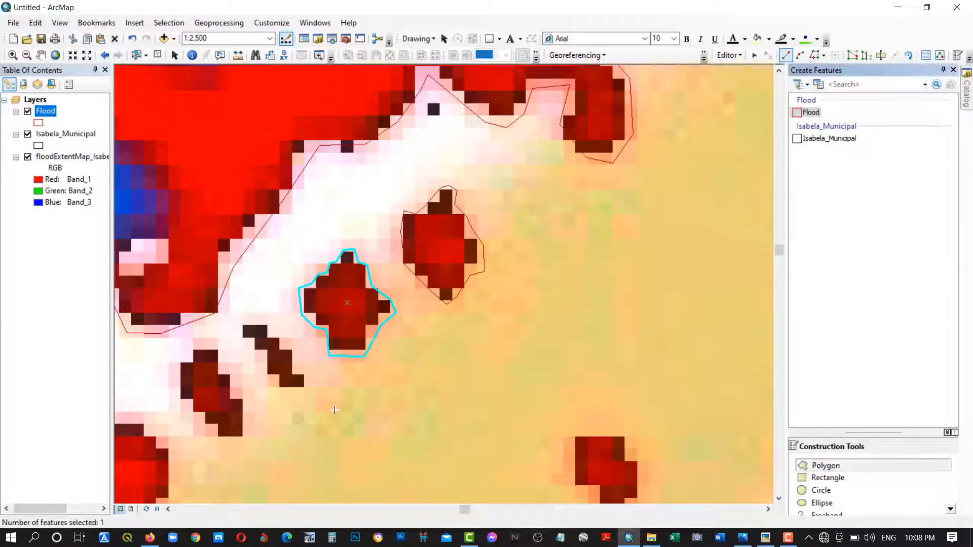
Digitize a Flood polygon around the narrow diagonal dark patch southwest of the finished one
left_click(272, 329)
left_click(297, 352)
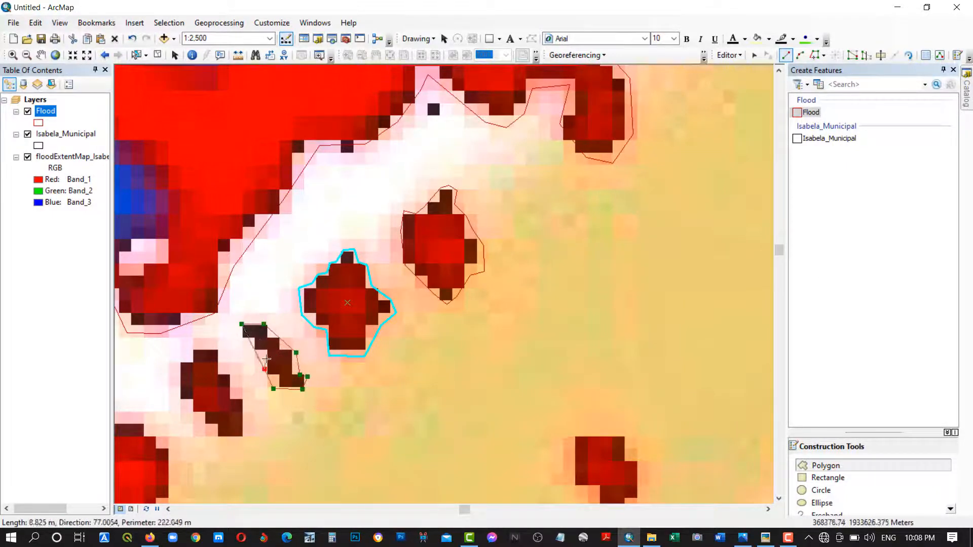
right_click(249, 341)
left_click(273, 298)
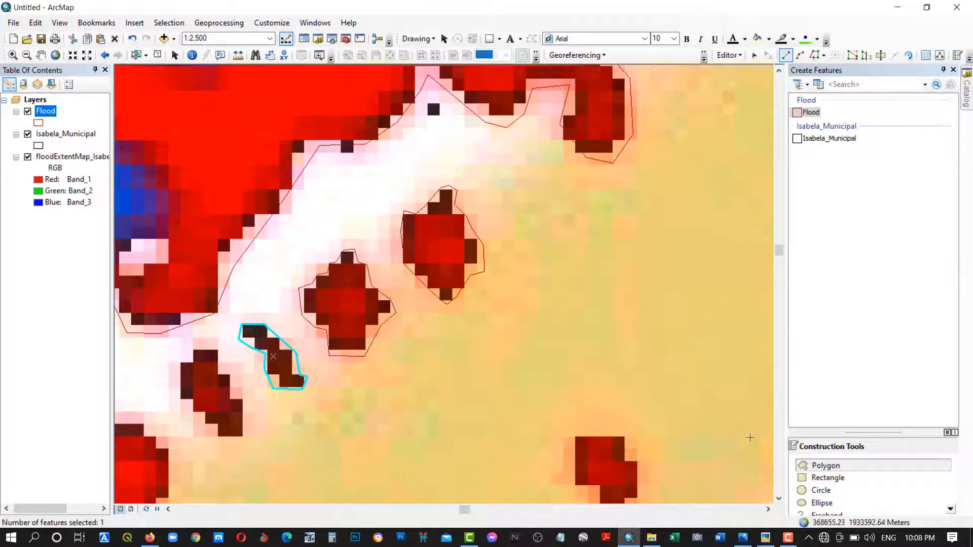
Digitize a Flood polygon around the elongated red patch just west of the narrow diagonal one
left_click(190, 355)
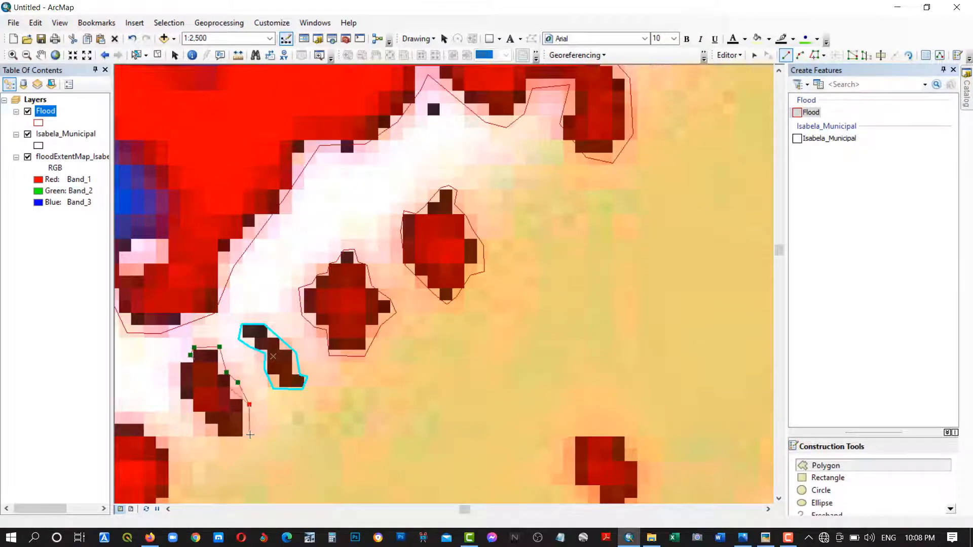
left_click(177, 363)
right_click(177, 363)
left_click(213, 323)
Digitize a Flood polygon around the larger rounded red patch farther southwest along the white strip
left_click_drag(282, 407, 510, 245)
left_click(289, 298)
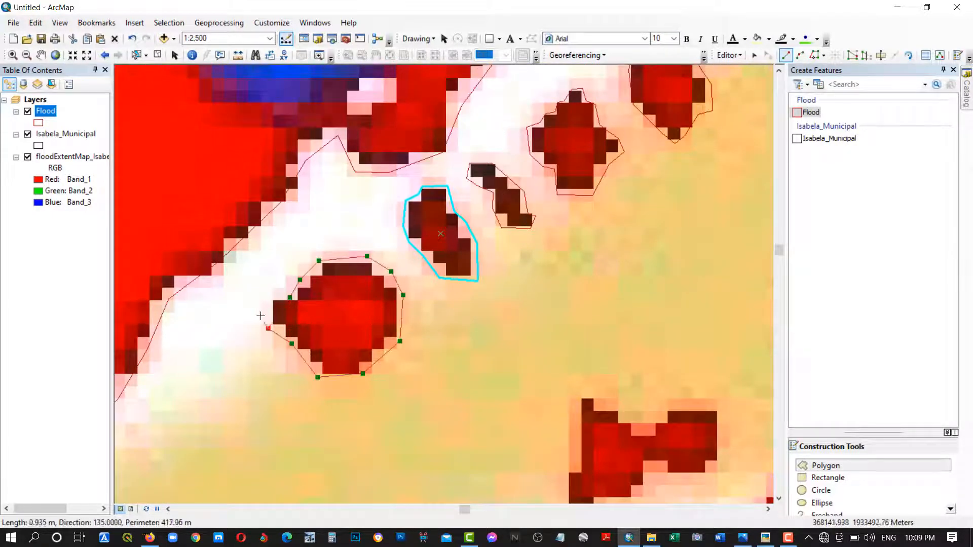
right_click(263, 296)
left_click(304, 455)
Trace a new Flood polygon around the tip of the narrow red arm extending south from the blue area
left_click_drag(548, 346, 527, 333)
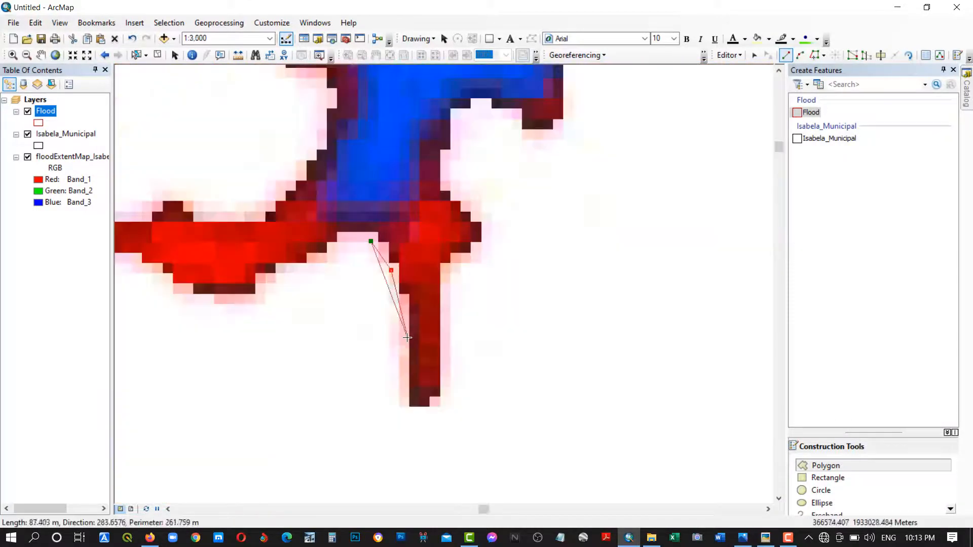
left_click(407, 337)
left_click(403, 407)
left_click(430, 409)
left_click(445, 390)
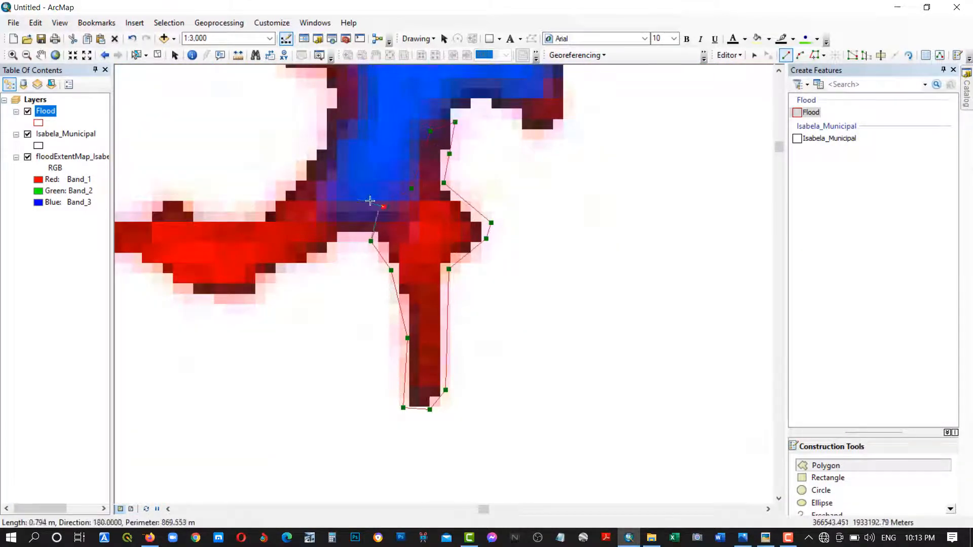
Extend the Flood sketch along the north edge of the western red arm to its tip
left_click(181, 196)
left_click_drag(160, 207, 429, 222)
left_click(413, 224)
left_click(324, 227)
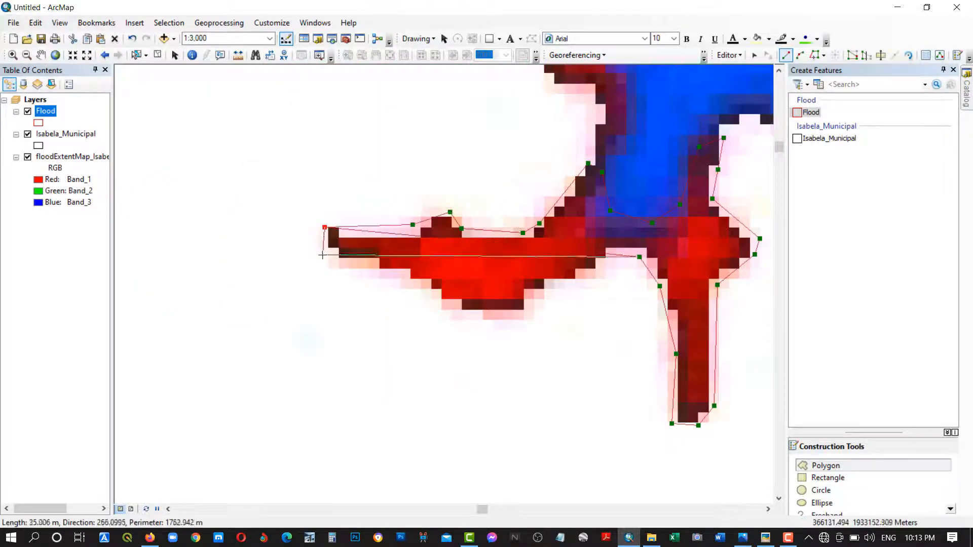
Trace the Flood sketch back along the south edge of the western red arm and finish the polygon
left_click(323, 255)
left_click(365, 266)
left_click(389, 277)
left_click(480, 320)
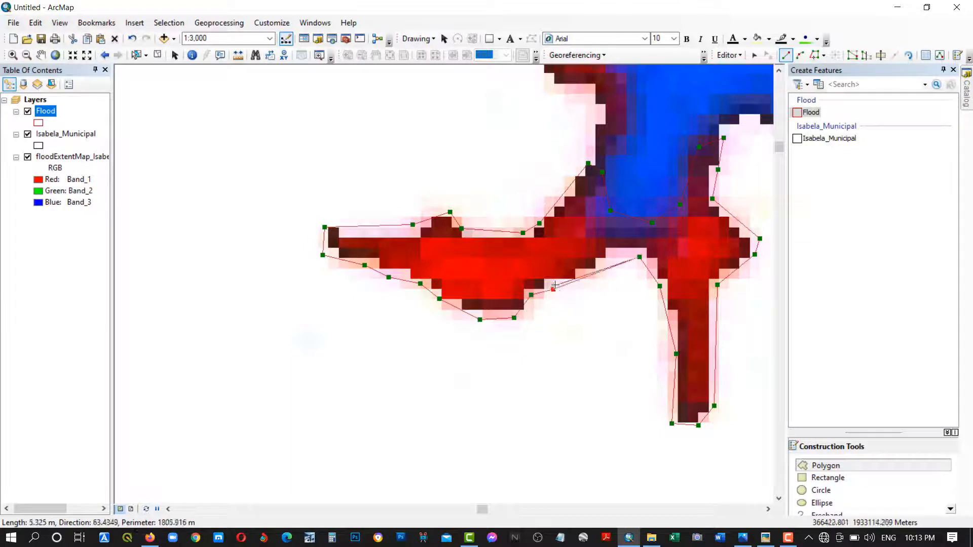
left_click(613, 253)
right_click(613, 253)
left_click(658, 408)
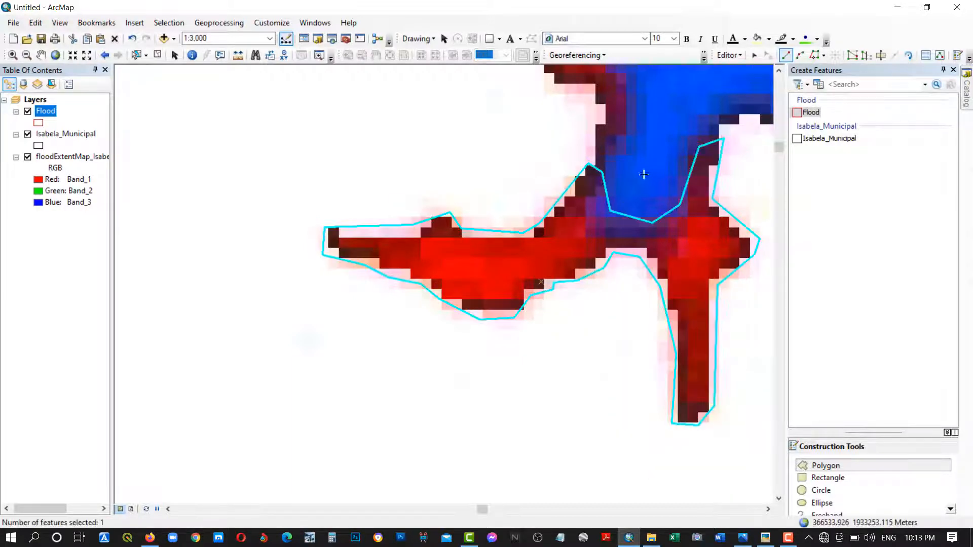
Digitize a Flood polygon around the red fringe along the northwest side of the blue area, excluding the blue interior
left_click_drag(650, 183, 399, 424)
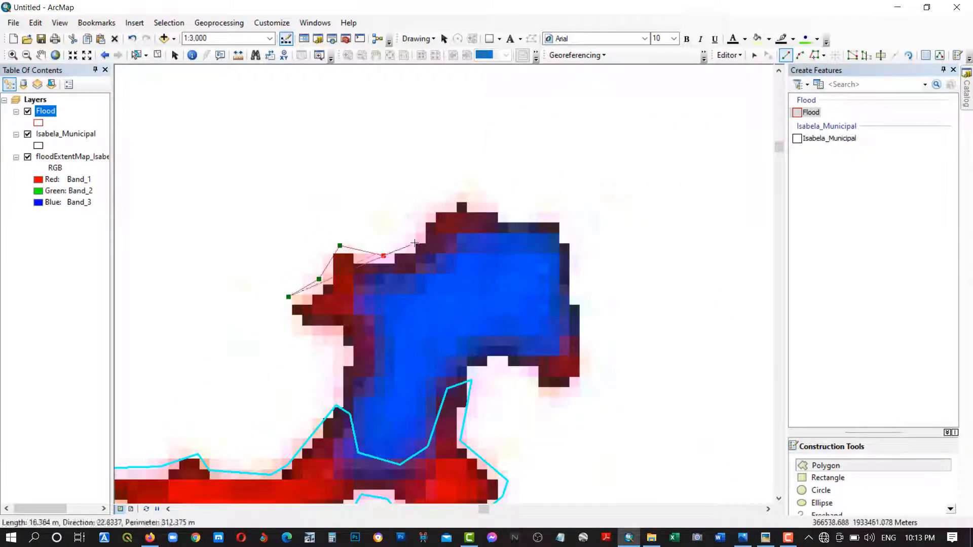
left_click(424, 230)
left_click(444, 206)
left_click(469, 202)
left_click(496, 213)
left_click(504, 235)
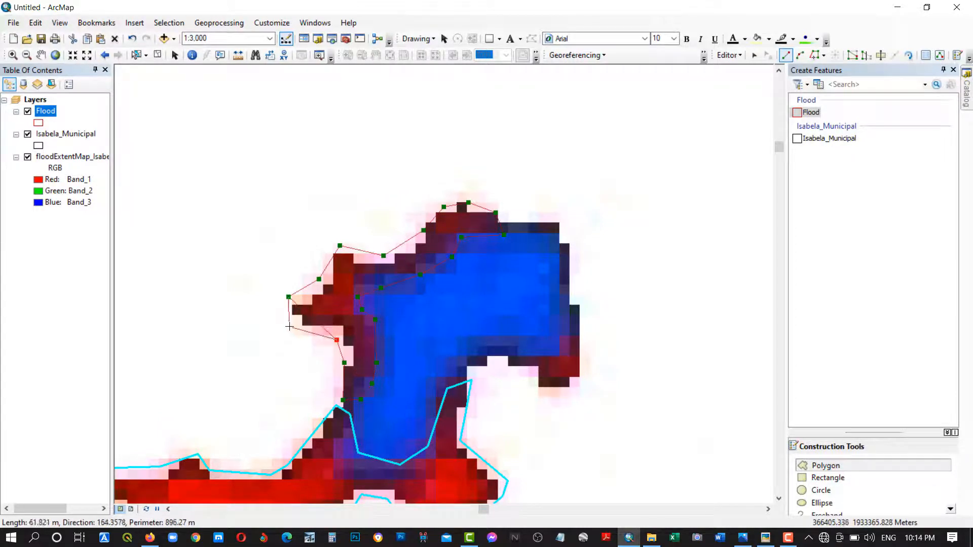
left_click(283, 312)
right_click(283, 312)
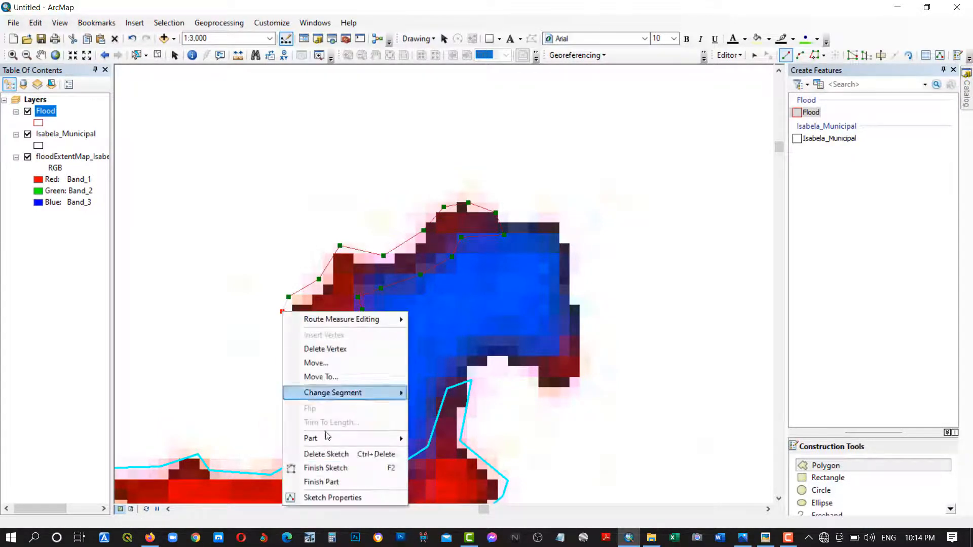
left_click(326, 465)
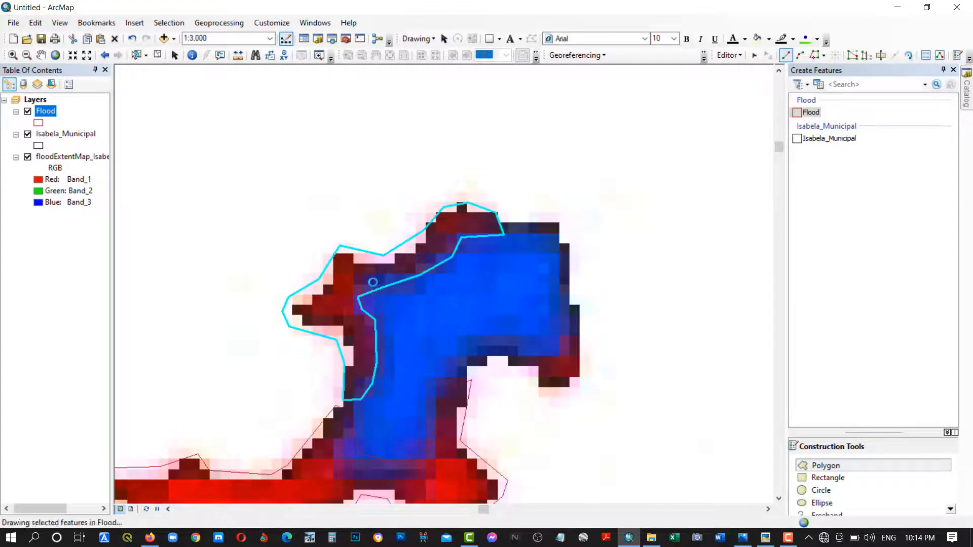
Digitize Flood polygons around the red strip on the river's north bank and the red-and-blue patch northeast of the Santa Maria label
scroll(352, 278, "down", 2)
scroll(352, 278, "down", 2)
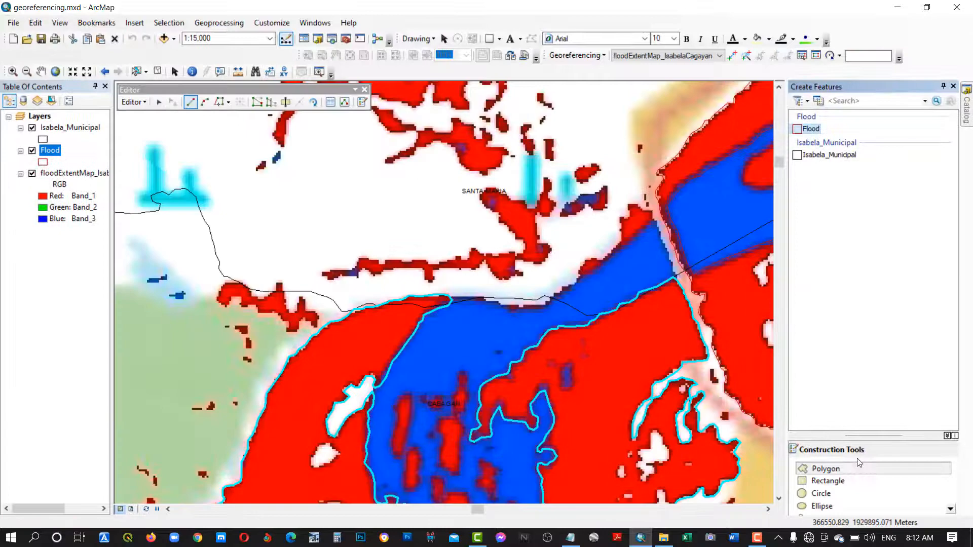
scroll(428, 274, "down", 1)
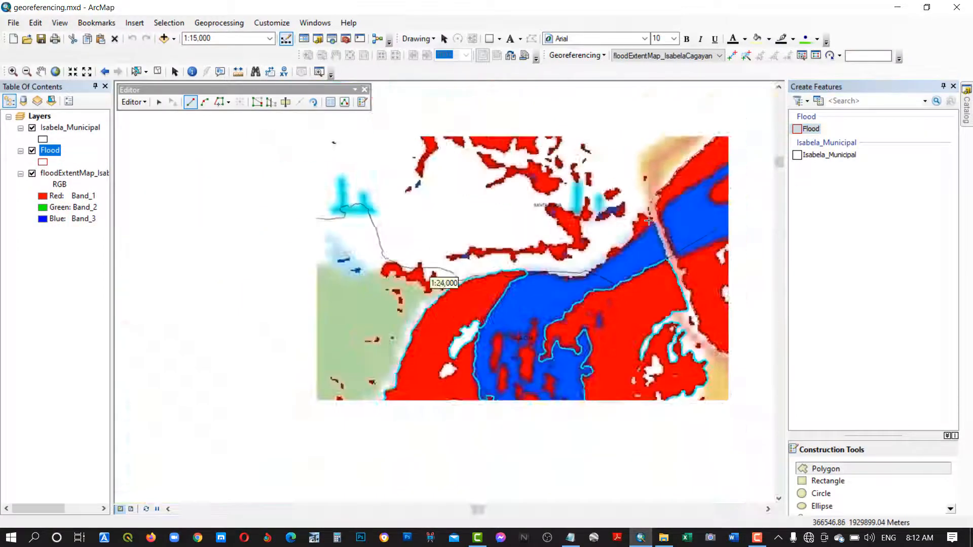
left_click(553, 318)
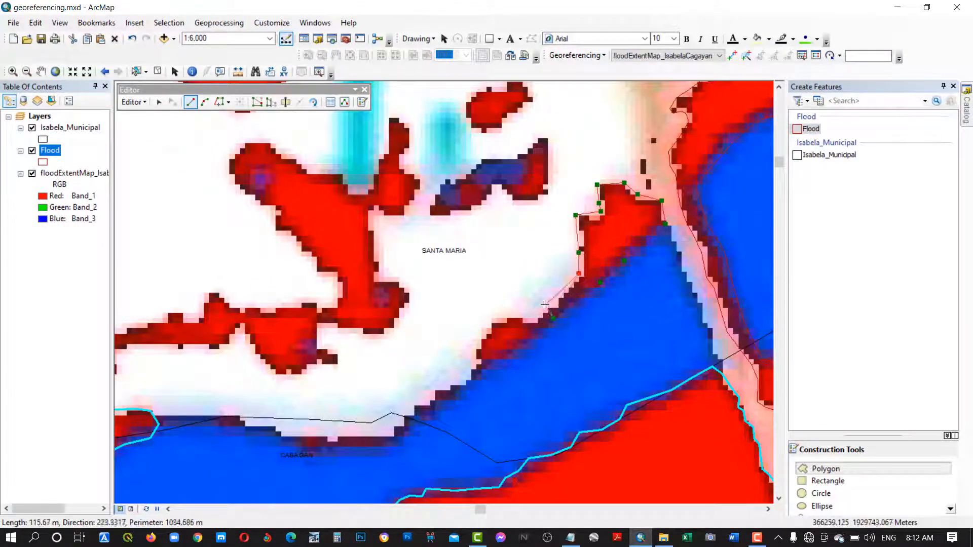
double_click(516, 347)
left_click(513, 154)
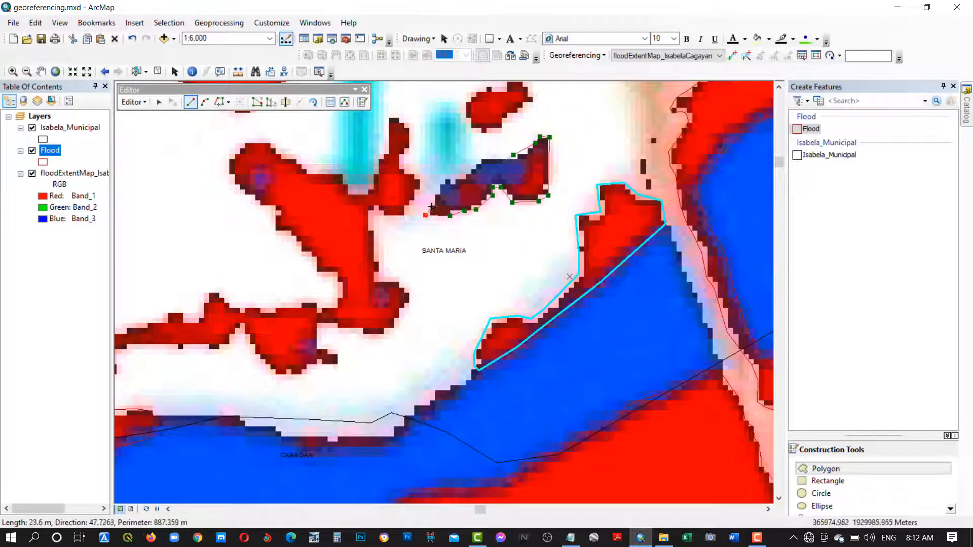
double_click(480, 159)
Start a Flood polygon around the branching red area at Santa Maria, tracing its northern arm and rounded northwest lobe
left_click(409, 146)
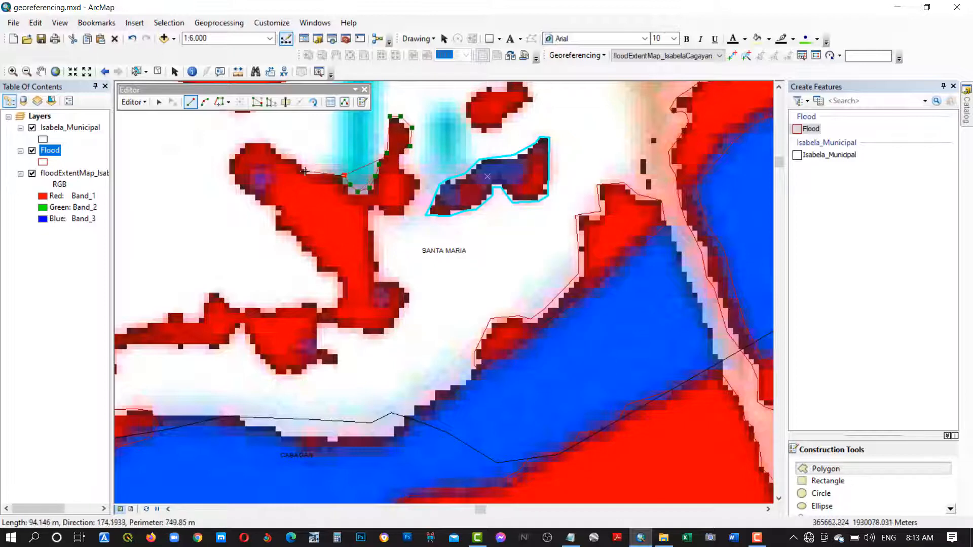
left_click(227, 160)
left_click(227, 173)
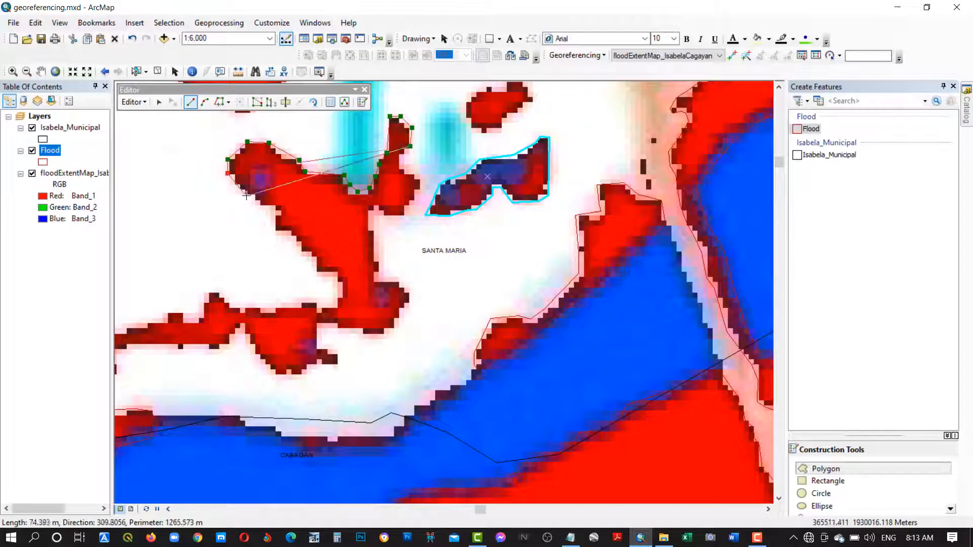
left_click(247, 198)
left_click(262, 203)
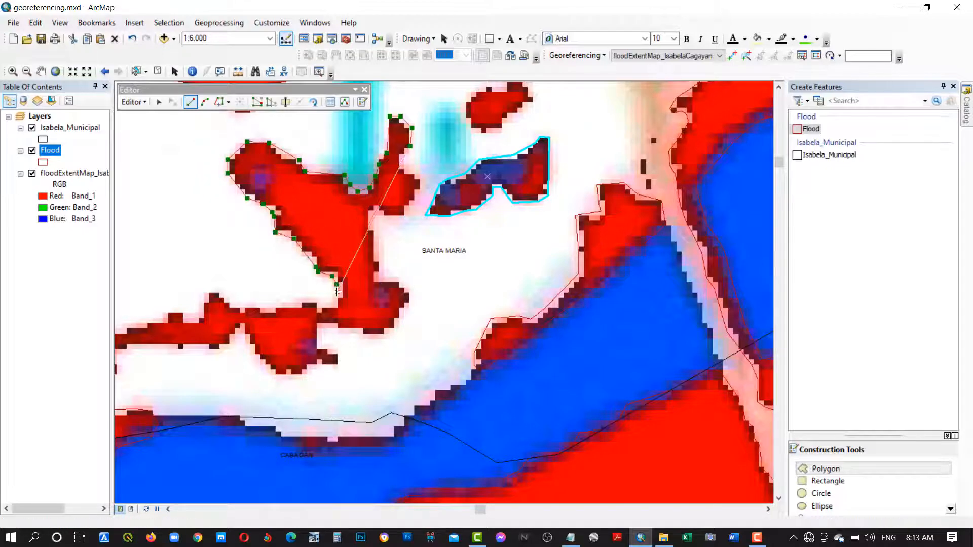
Continue the Flood sketch west along the branching area's inner notch and over the small bump beyond it
left_click(300, 303)
left_click(244, 308)
left_click(233, 305)
left_click(219, 291)
left_click(204, 294)
left_click(202, 305)
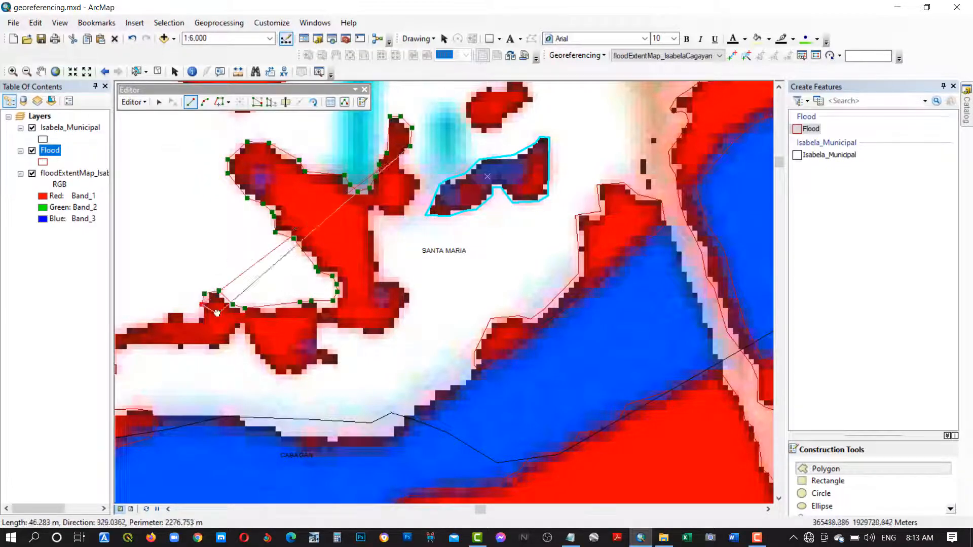
left_click(198, 319)
Extend the Flood sketch west from the bump along the stepped north edge of the narrow red band
left_click_drag(198, 318, 411, 260)
left_click(399, 263)
left_click(395, 254)
left_click(375, 253)
left_click(373, 261)
left_click(353, 267)
left_click(336, 270)
left_click(316, 272)
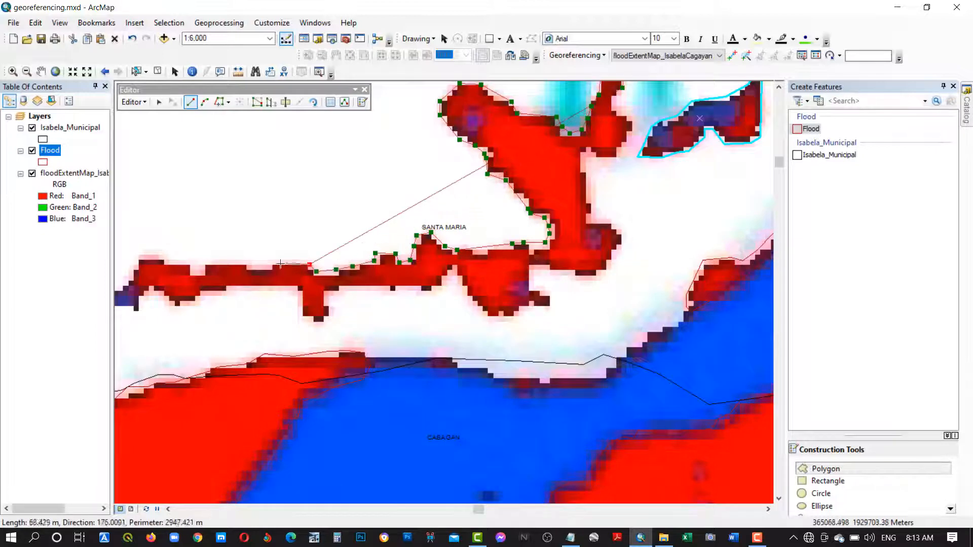
Trace the rest of the red band's north edge west to the blue-tinted spot
left_click(272, 265)
left_click(205, 262)
left_click(182, 262)
left_click(161, 259)
left_click(139, 257)
left_click_drag(138, 257, 331, 198)
left_click(324, 222)
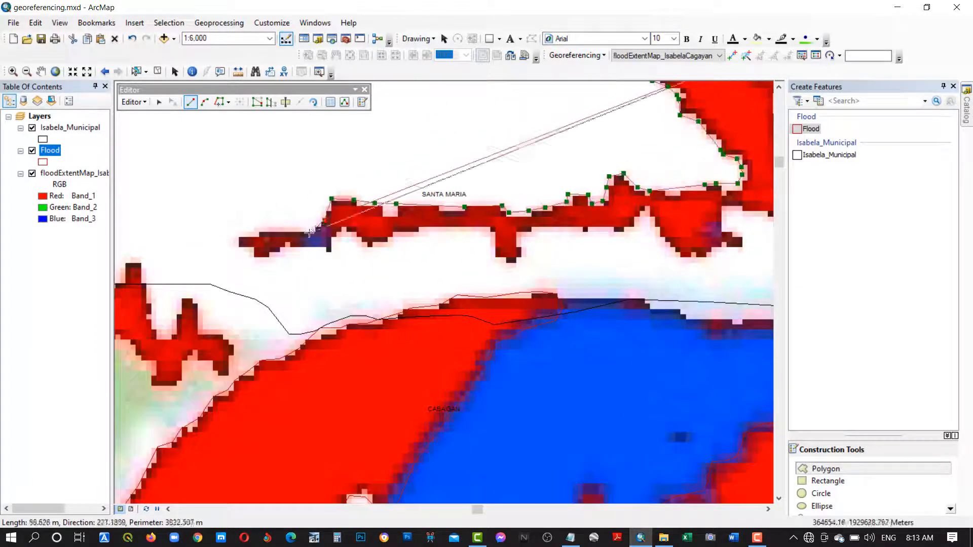
Trace the Flood sketch around the band's western tip and back along its underside to the blue-tinted spot
left_click(306, 232)
left_click(257, 227)
left_click(235, 239)
left_click(253, 250)
left_click(253, 257)
left_click(271, 257)
left_click(288, 248)
left_click(323, 248)
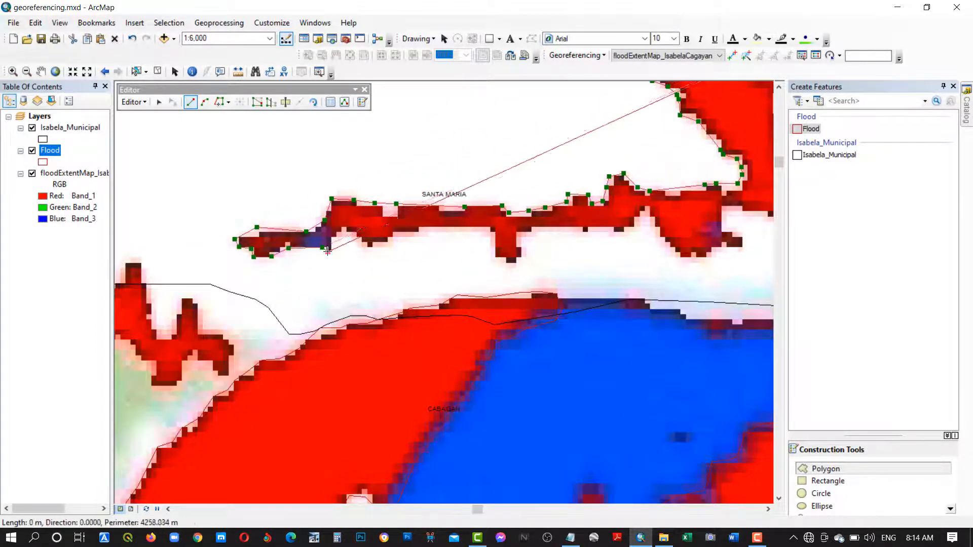
Trace the red band's south edge eastward, following the shallow bulge and the short stub pointing south
left_click(335, 240)
left_click(342, 235)
left_click(363, 244)
left_click(391, 243)
left_click(404, 232)
left_click(437, 232)
left_click(487, 231)
left_click(495, 258)
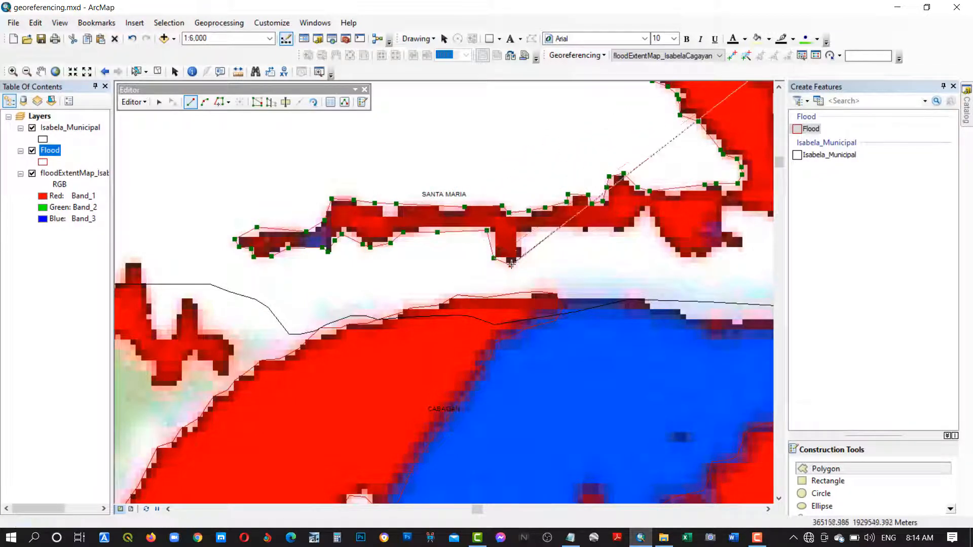
left_click(518, 264)
left_click(522, 235)
left_click(655, 227)
Trace the Flood sketch around the rounded red lobe below the band and its small eastern spur
left_click_drag(655, 226, 397, 212)
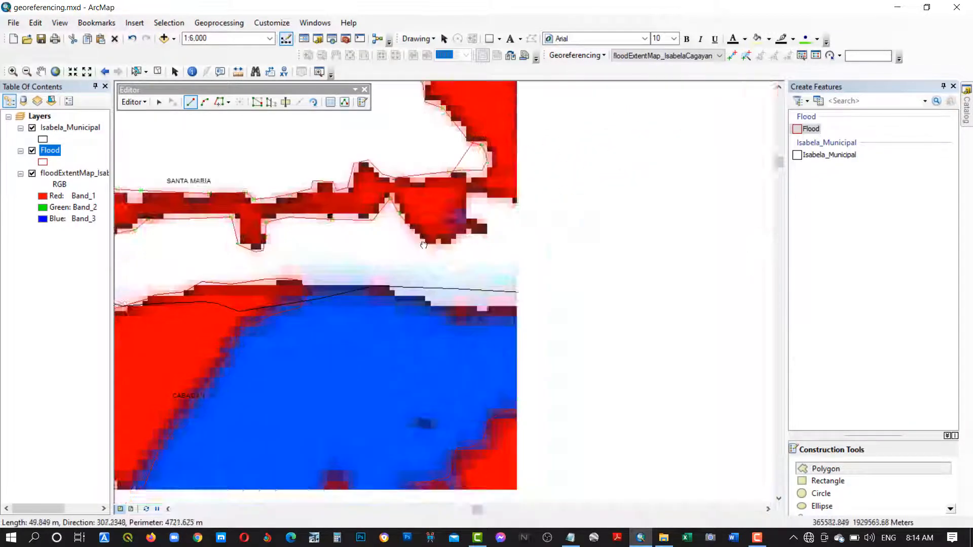
left_click(411, 229)
left_click(424, 245)
left_click(485, 233)
left_click(485, 221)
left_click(475, 216)
left_click(469, 214)
left_click(467, 193)
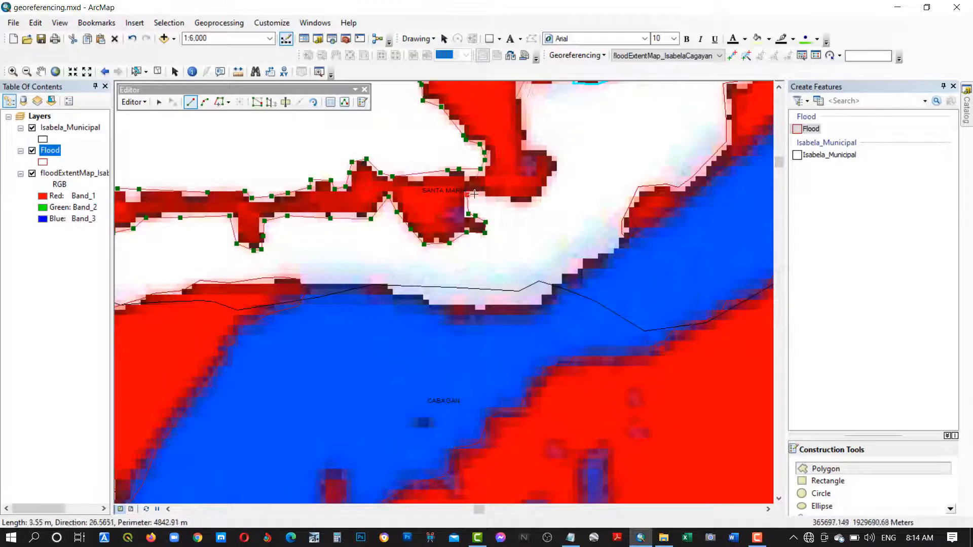
Trace the east side of the branching red area back up to its northern arm and finish the Flood polygon
left_click_drag(529, 202, 372, 306)
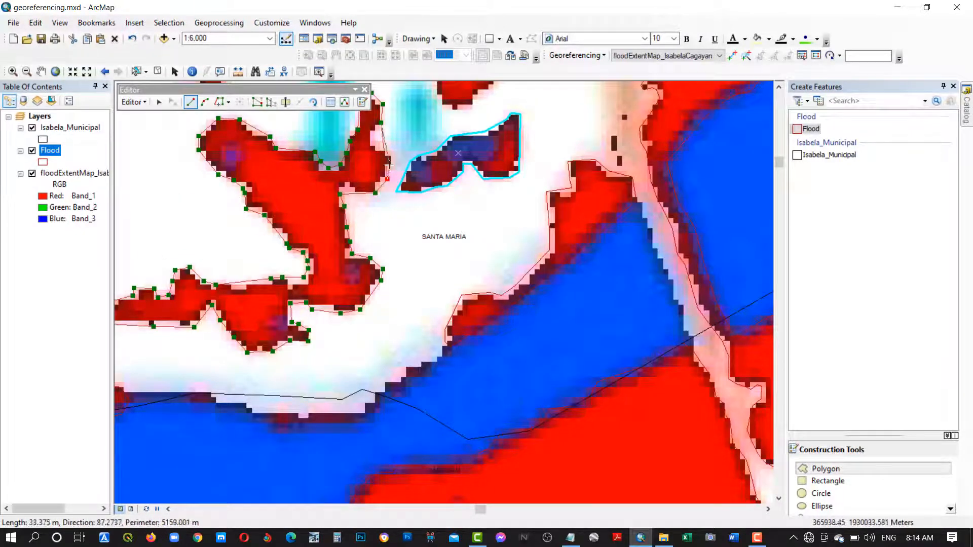
right_click(374, 133)
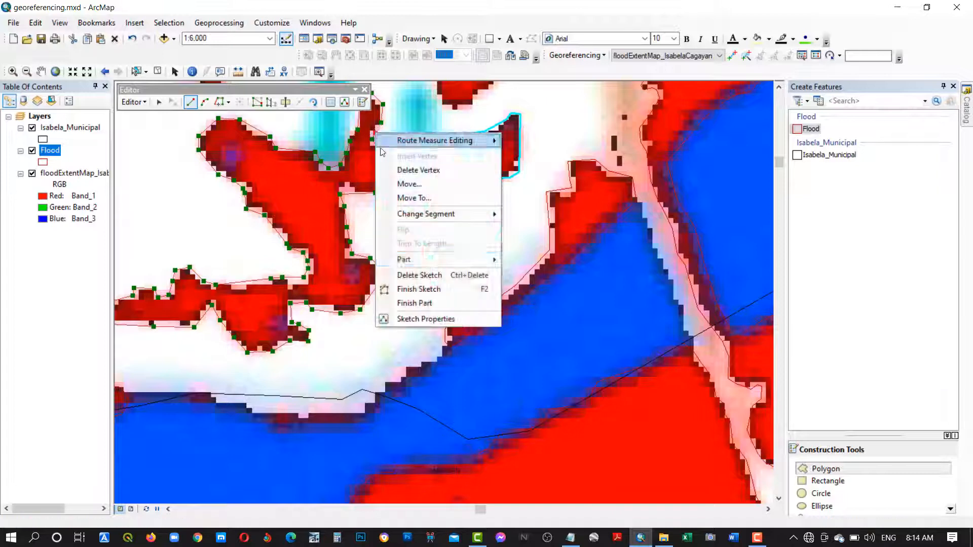
left_click(412, 287)
Digitize a Flood polygon around the small elongated red patch in the green area at Santa Maria's northwest corner
left_click_drag(477, 328, 477, 417)
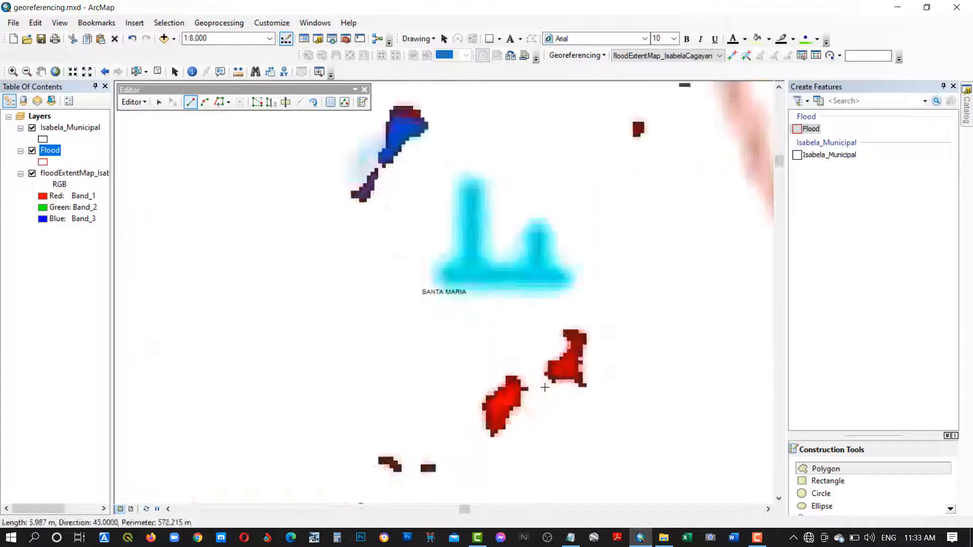
scroll(205, 288, "up", 3)
left_click_drag(242, 225, 455, 286)
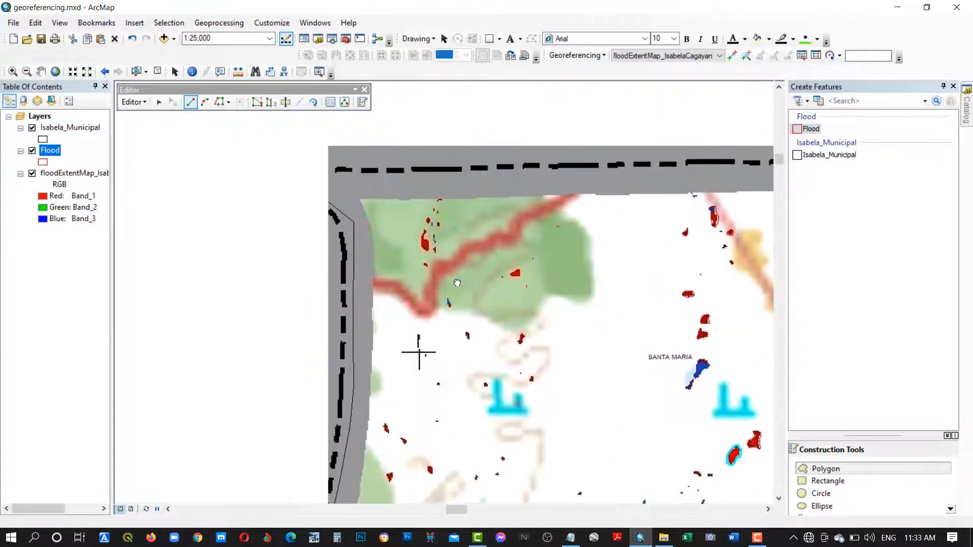
scroll(423, 228, "down", 1)
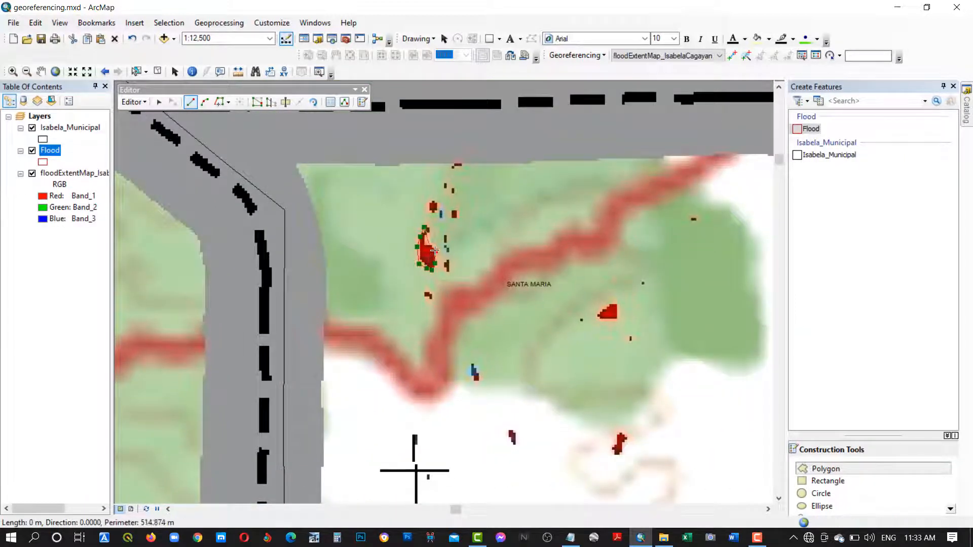
right_click(431, 229)
left_click(468, 388)
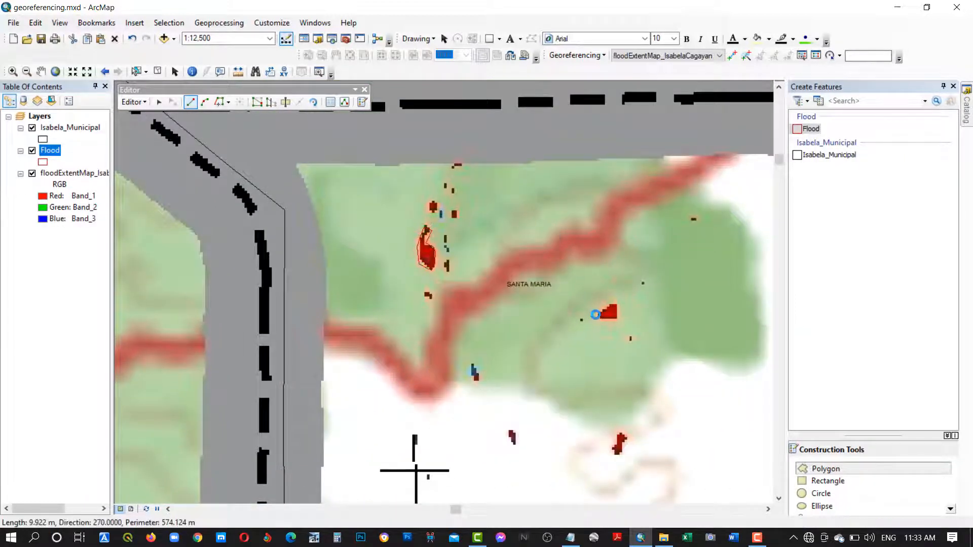
Finish the Flood polygons around the small triangular red patch in Santa Maria and the narrow red patch south of it
right_click(618, 312)
left_click(637, 472)
left_click_drag(625, 458, 592, 258)
right_click(583, 244)
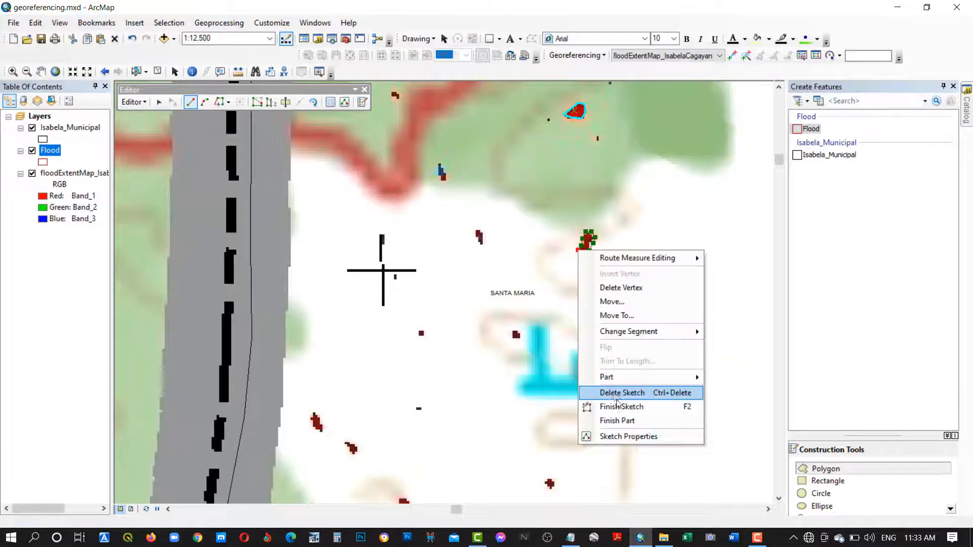
left_click(595, 404)
Trace the north and east edges of the red-and-blue patch beside the road in Cabagan as a new Flood sketch
left_click_drag(528, 489, 521, 339)
scroll(400, 250, "up", 5)
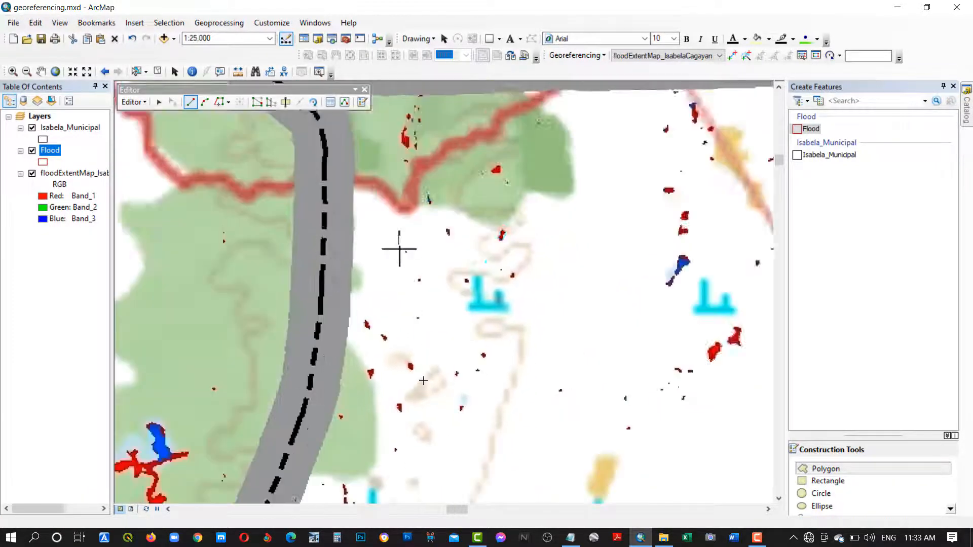
scroll(491, 271, "down", 4)
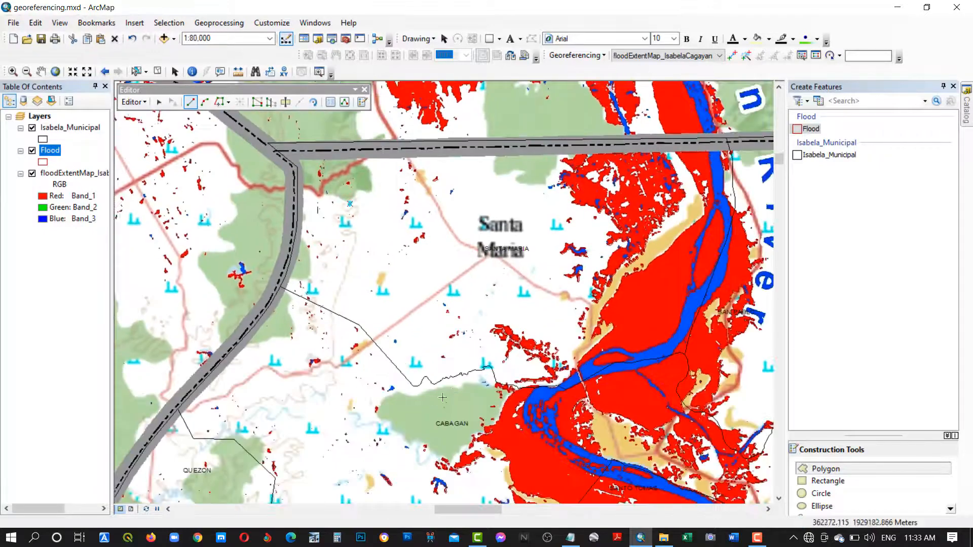
left_click(293, 360)
scroll(297, 357, "down", 3)
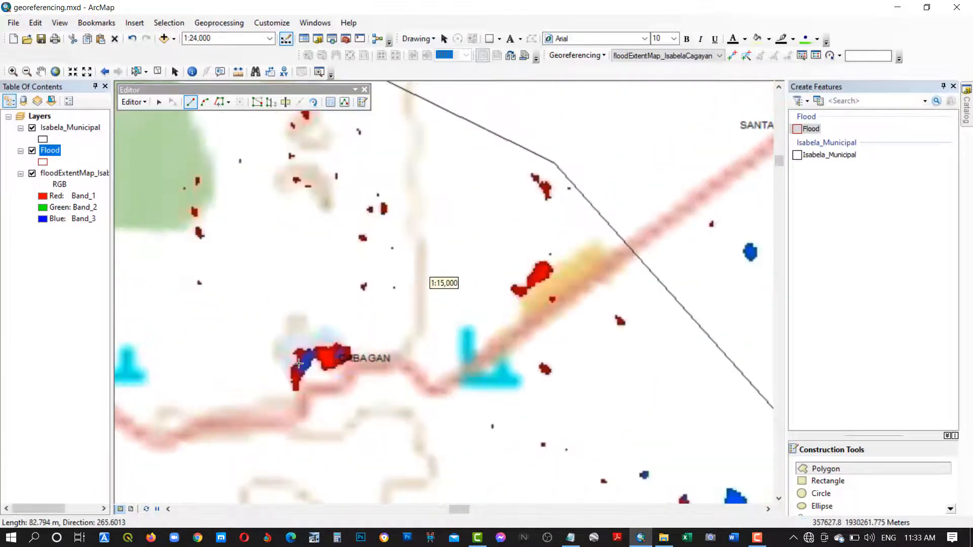
left_click(312, 345)
left_click(322, 345)
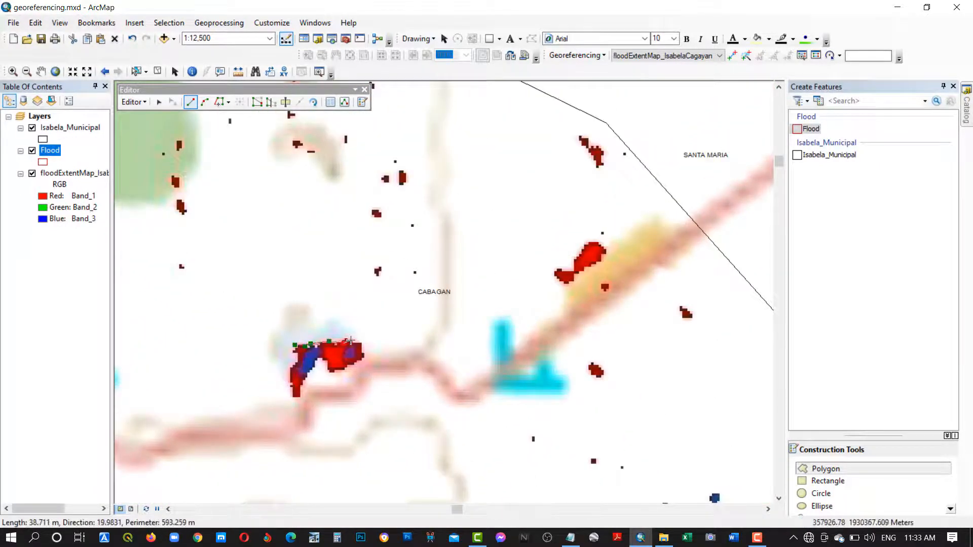
left_click(346, 341)
left_click(362, 344)
left_click(362, 358)
left_click(349, 366)
Continue the Flood sketch along the patch's south edge and around the tip of its southwest arm
scroll(343, 372, "down", 2)
left_click(333, 372)
left_click(309, 352)
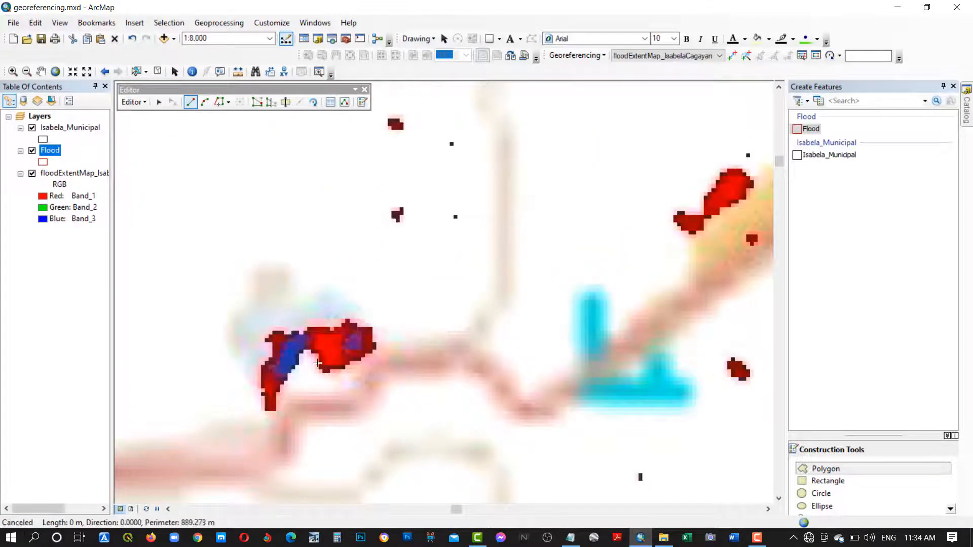
left_click(293, 374)
left_click(277, 409)
left_click(263, 414)
left_click(259, 399)
Trace the west side of the patch back up to its northwest corner and finish the Flood polygon
left_click(260, 386)
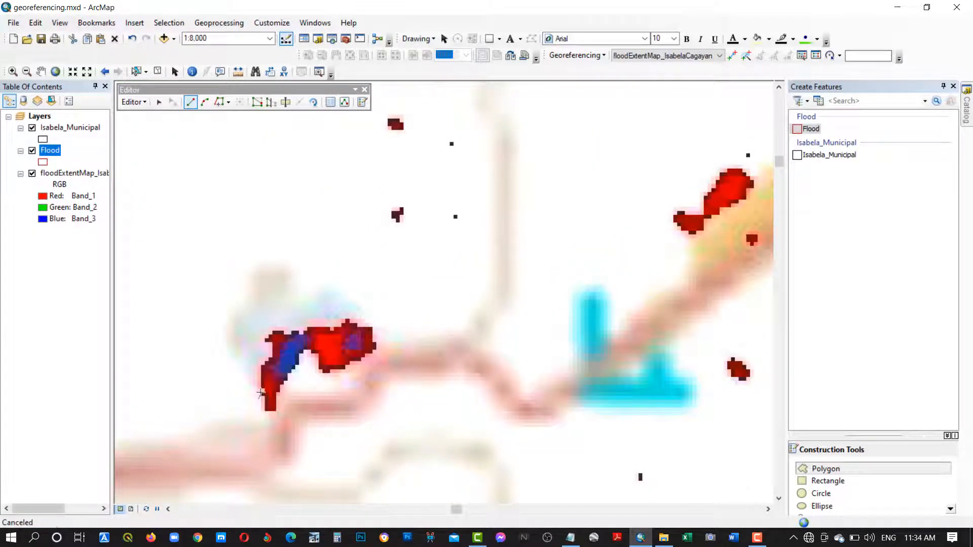
left_click(258, 367)
left_click(267, 357)
left_click(272, 343)
left_click(264, 343)
right_click(309, 424)
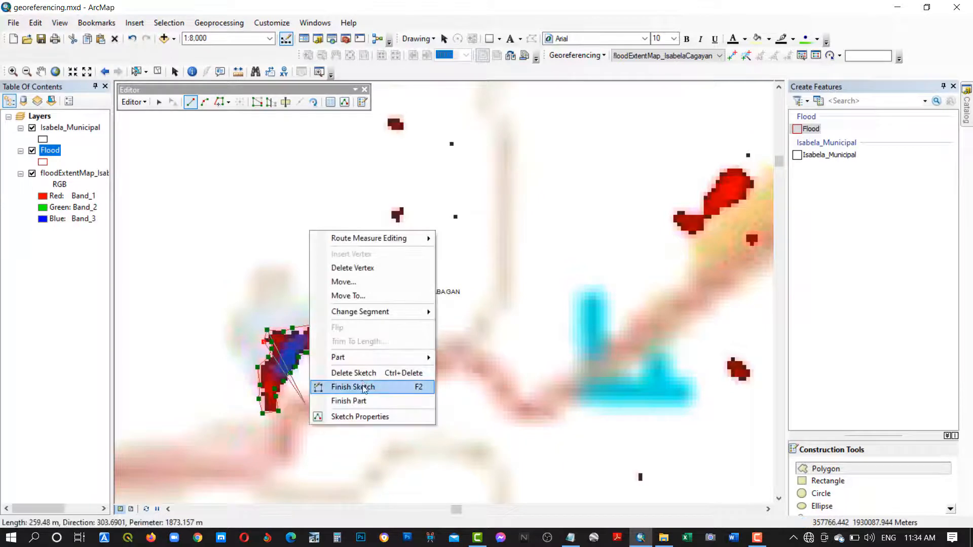
left_click(361, 386)
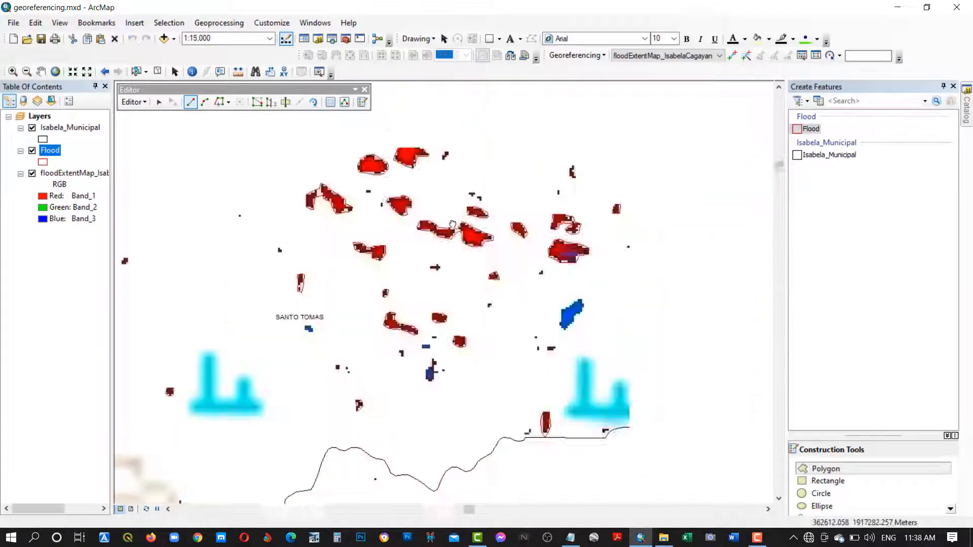
Review the digitized Flood polygons across the Santo Tomas area
left_click_drag(720, 284, 553, 286)
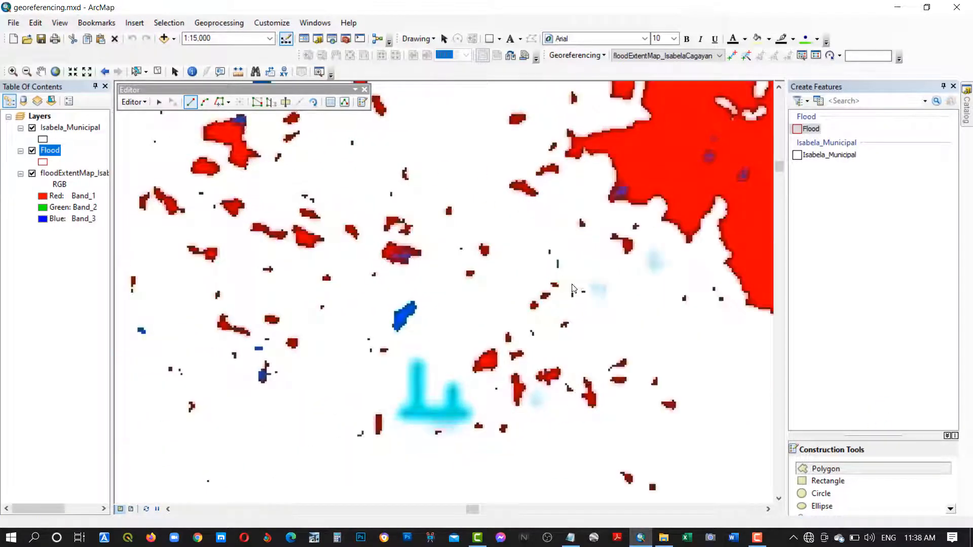
left_click_drag(596, 259, 615, 400)
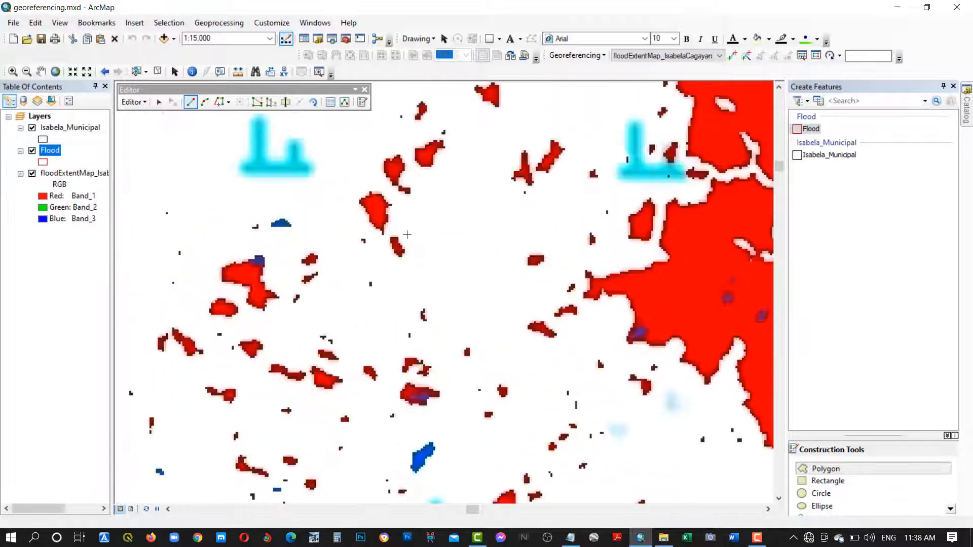
left_click_drag(433, 338, 442, 377)
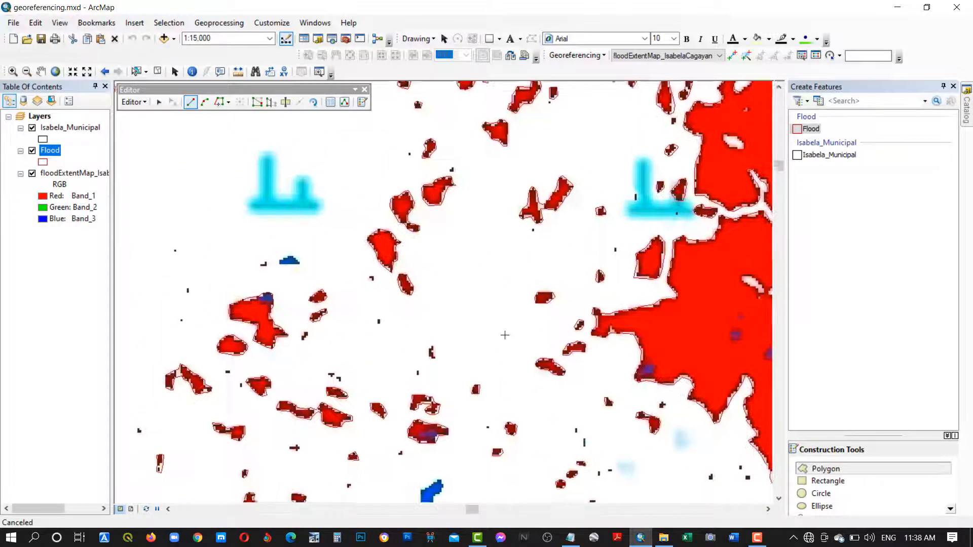
left_click_drag(492, 194, 479, 354)
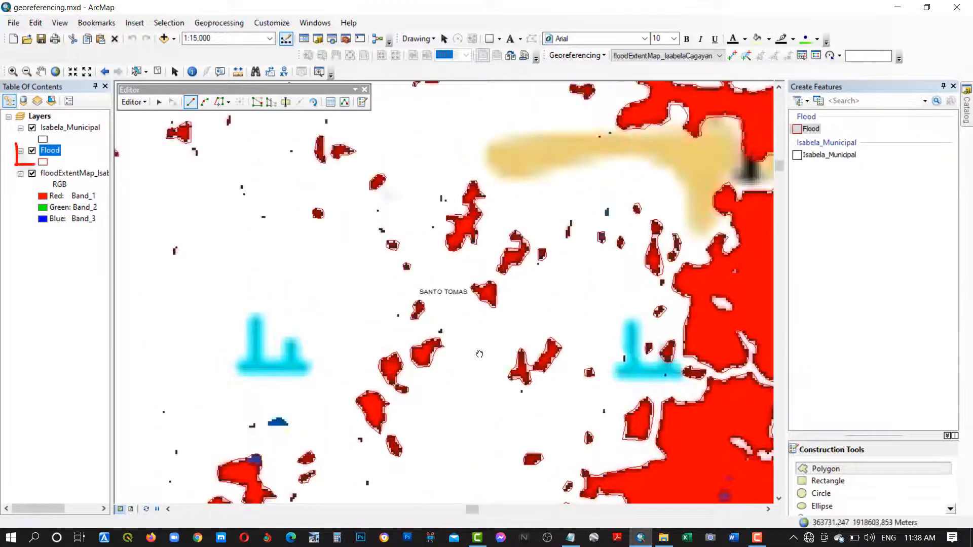
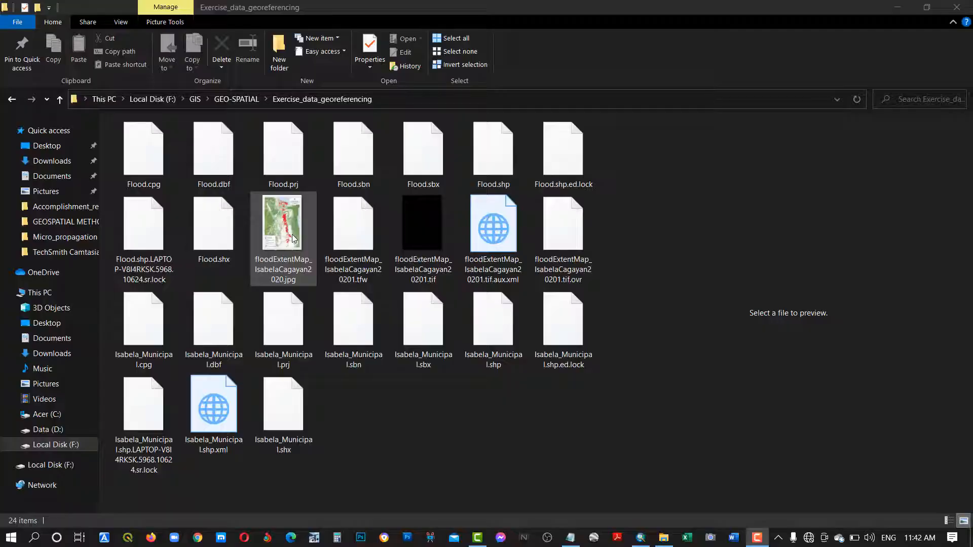
Preview floodExtentMap_IsabelaCagayan2020.jpg from the Exercise_data_georeferencing folder and examine its legend classes
left_click(287, 229)
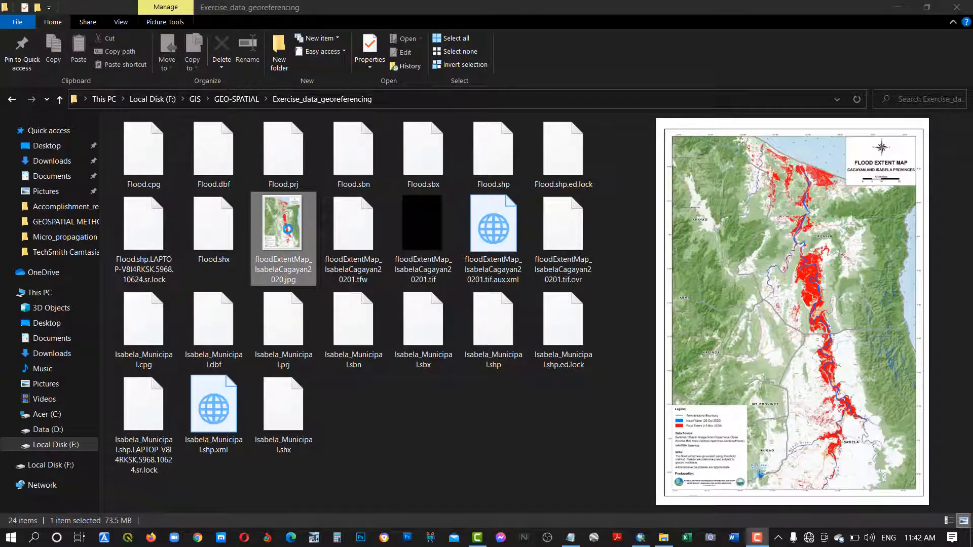
right_click(287, 229)
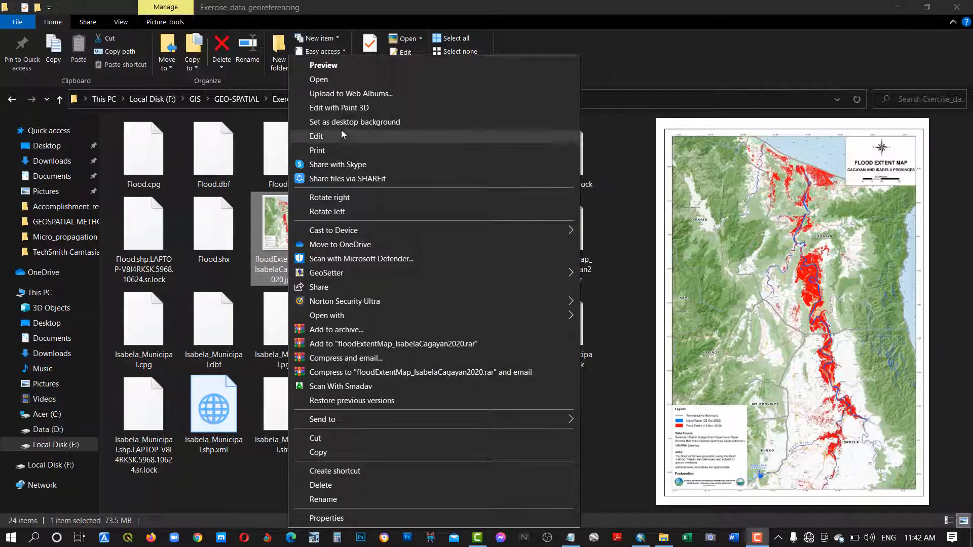
left_click(327, 66)
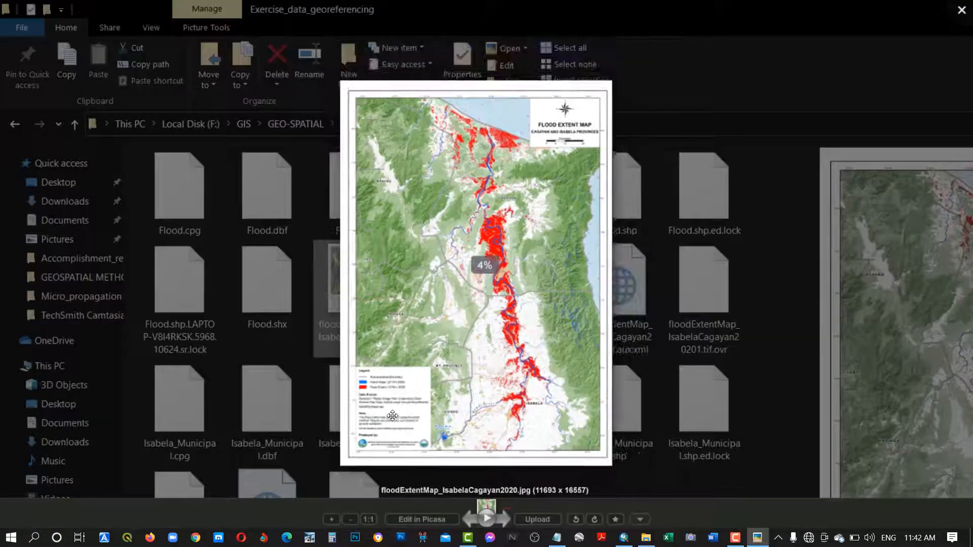
scroll(393, 416, "up", 3)
scroll(380, 409, "up", 1)
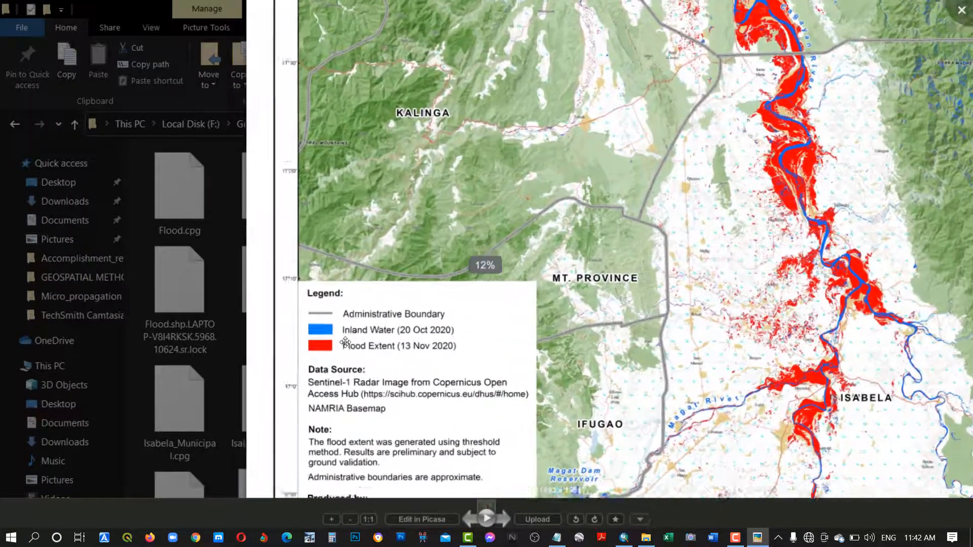
scroll(345, 343, "up", 2)
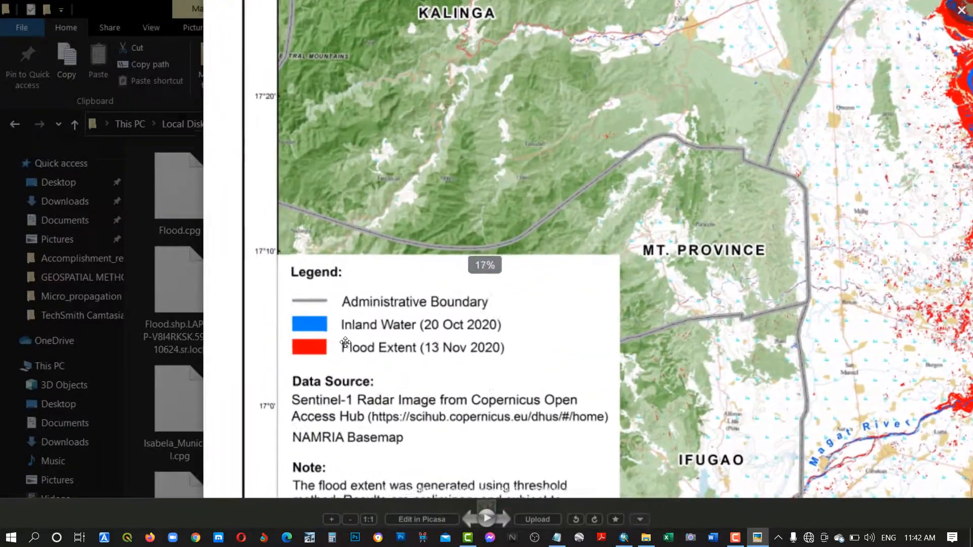
scroll(345, 343, "up", 1)
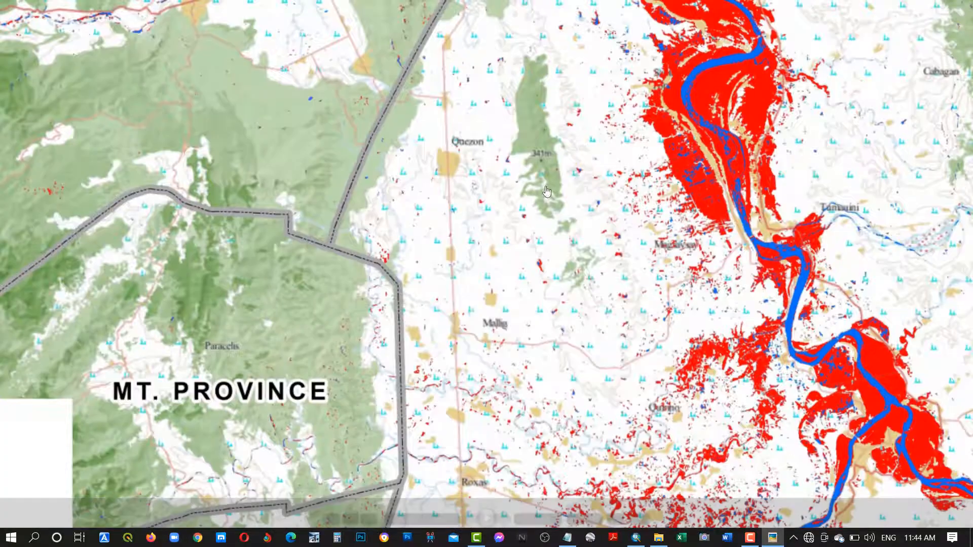
Examine the inland water and flood extent along the Cagayan River in the map image
scroll(521, 130, "up", 2)
left_click_drag(520, 130, 459, 317)
left_click_drag(464, 125, 487, 315)
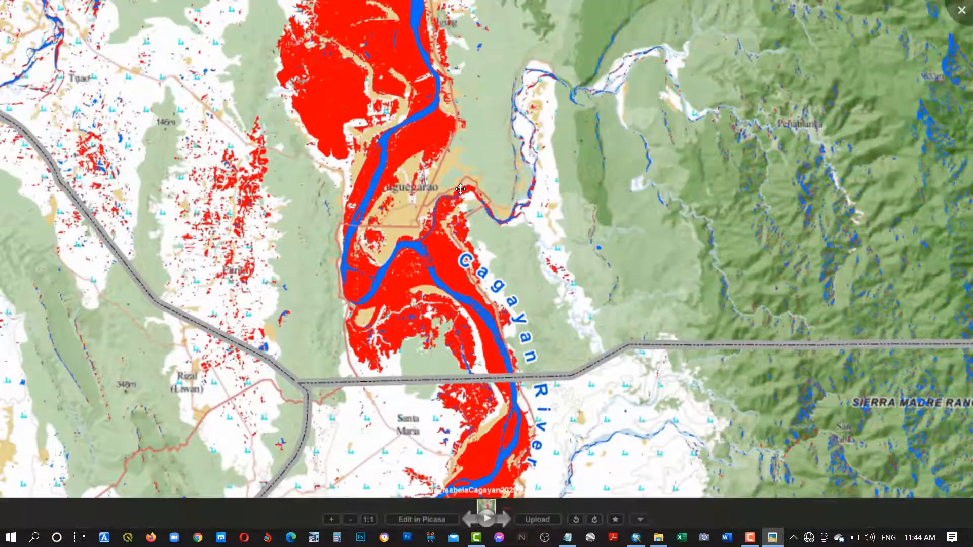
left_click_drag(452, 148, 445, 10)
left_click_drag(496, 218, 478, 56)
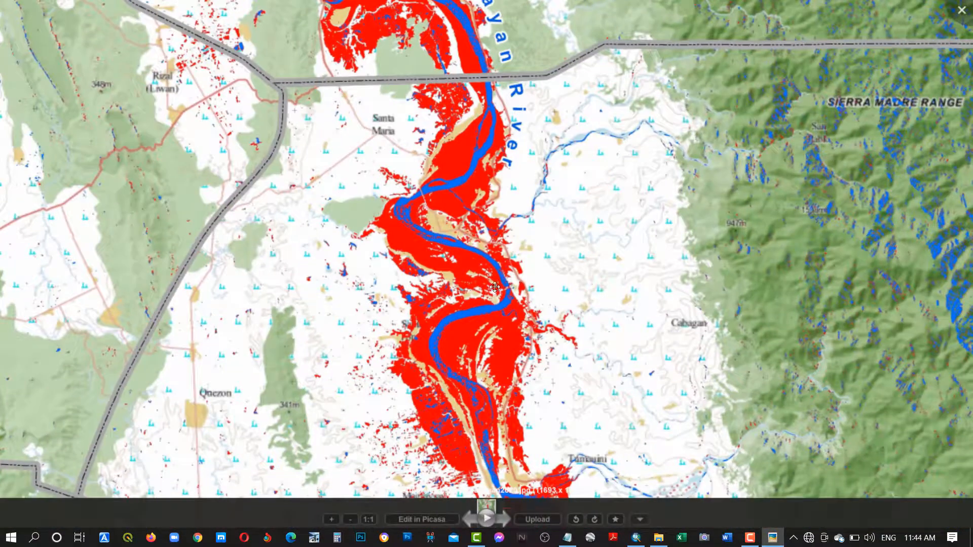
scroll(495, 287, "down", 1)
scroll(493, 288, "up", 3)
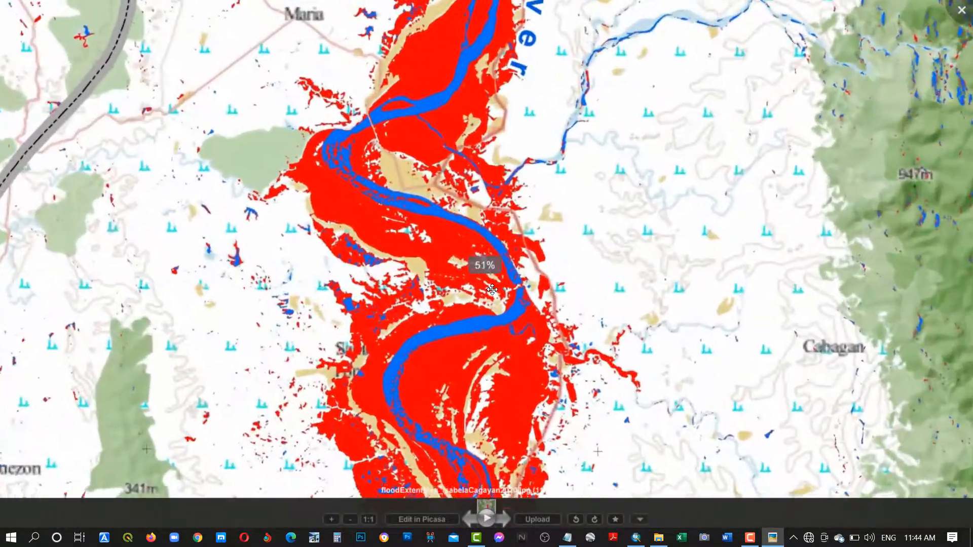
scroll(492, 290, "up", 2)
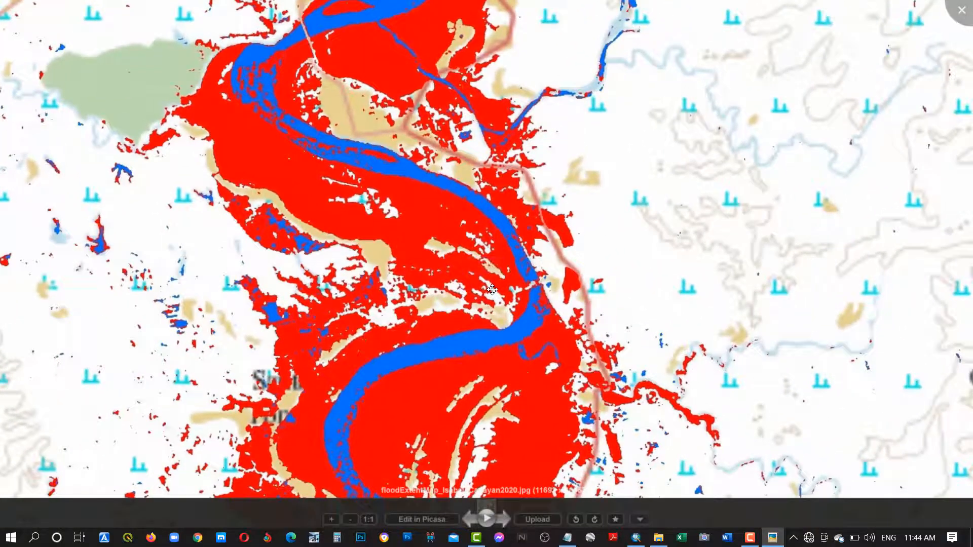
scroll(492, 289, "down", 1)
scroll(492, 289, "up", 1)
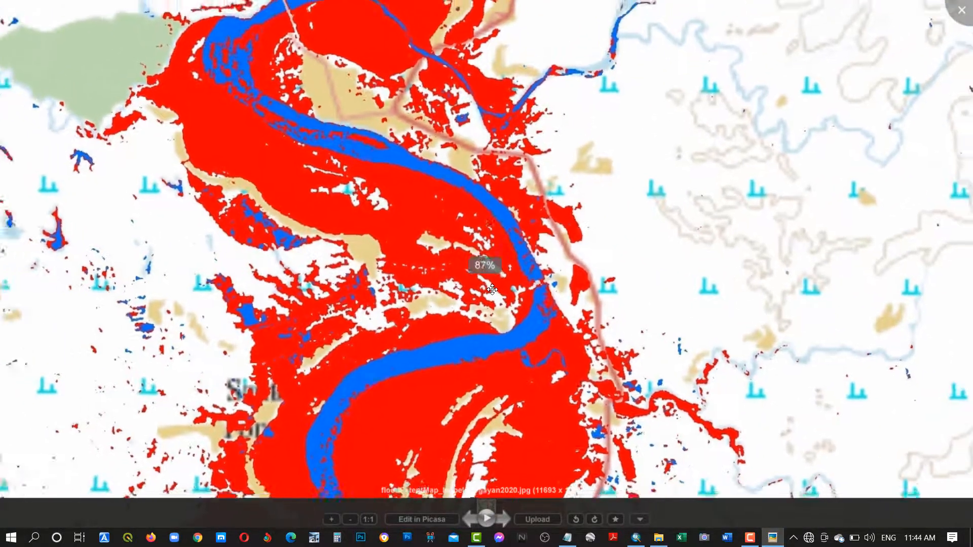
scroll(492, 289, "down", 2)
scroll(504, 208, "down", 1)
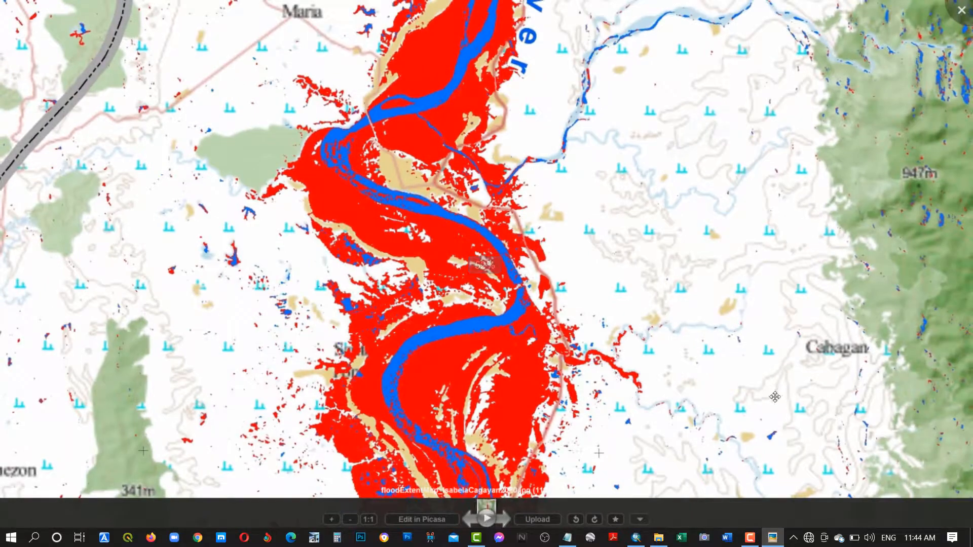
Switch to ArcMap and stop the editing session on the Flood layer
left_click(636, 538)
scroll(471, 311, "down", 2)
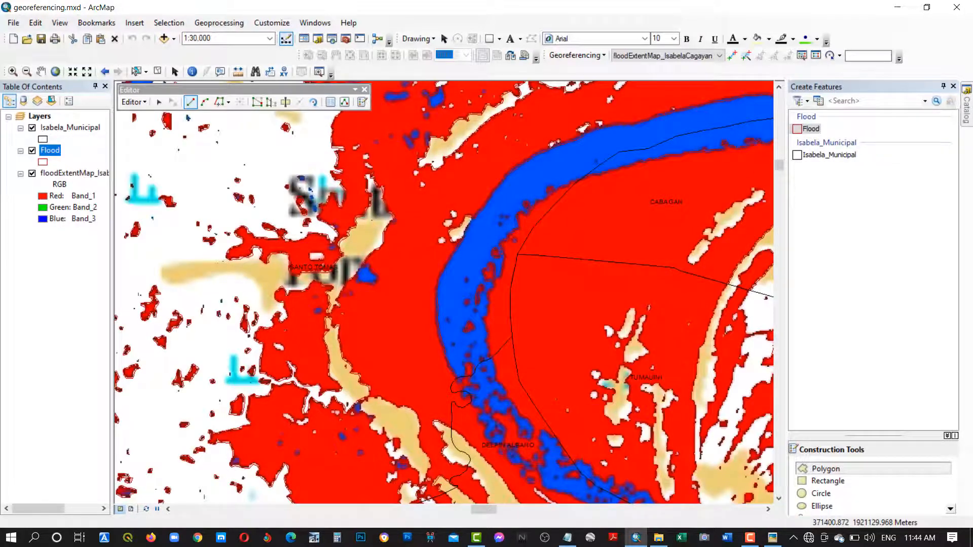
left_click(134, 102)
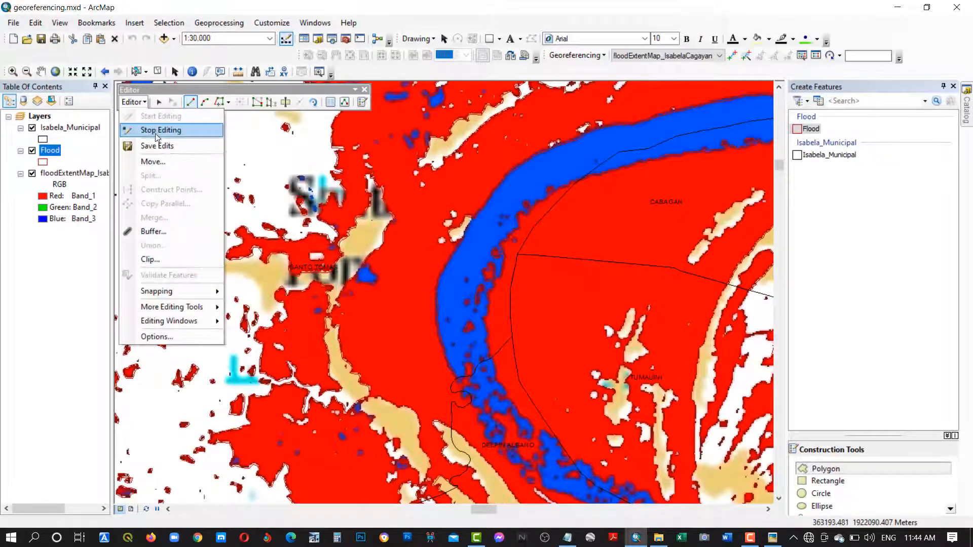
left_click(157, 131)
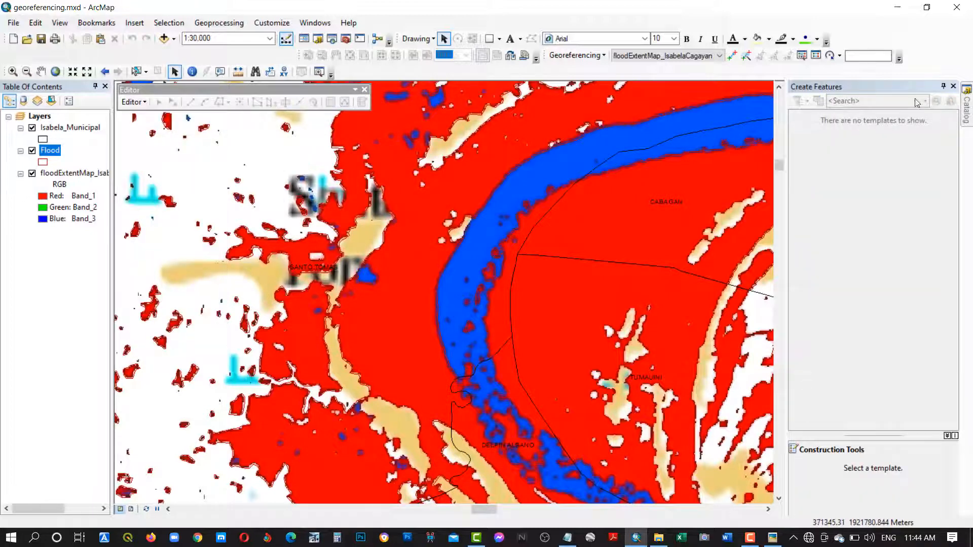
Start a new shapefile in the Exercise_data_georeferencing folder
left_click(967, 111)
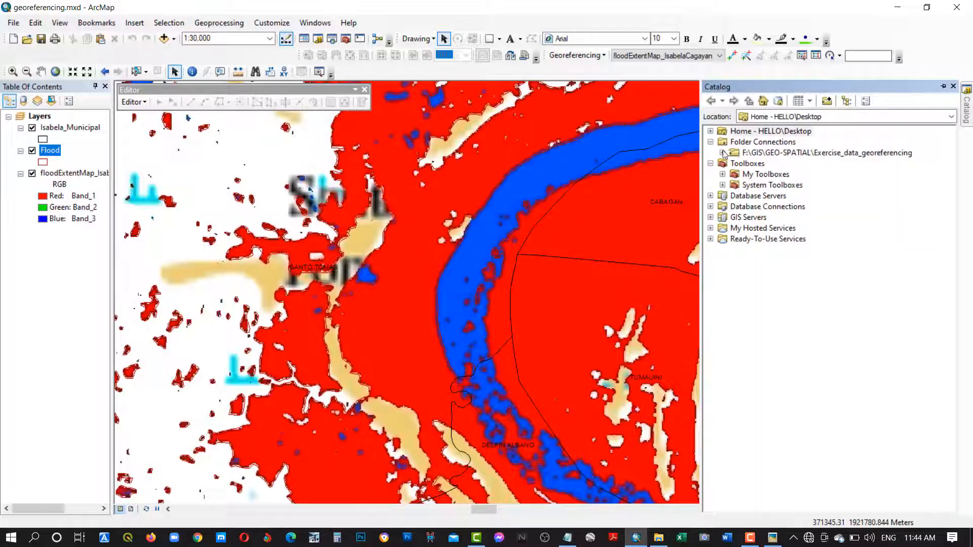
double_click(750, 153)
left_click(782, 154)
right_click(781, 155)
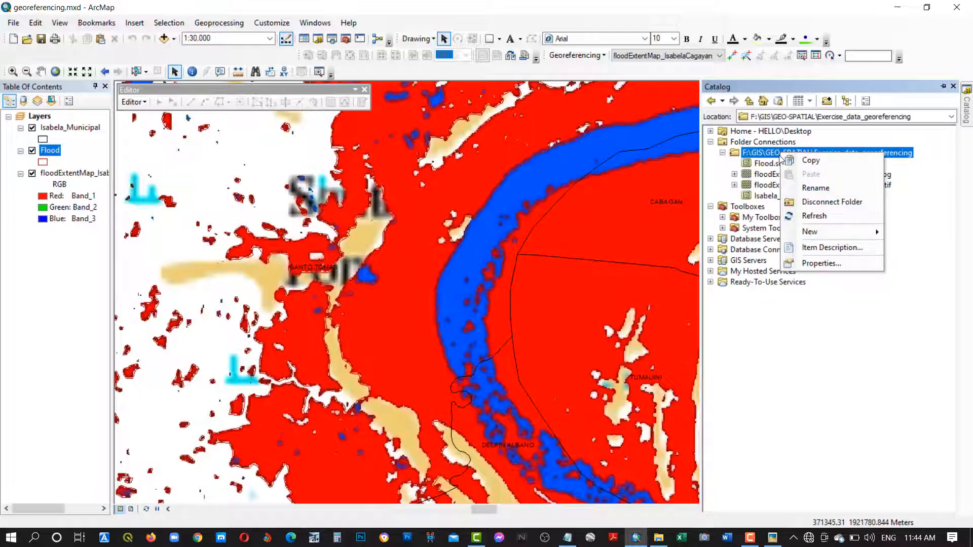
mouse_move(811, 231)
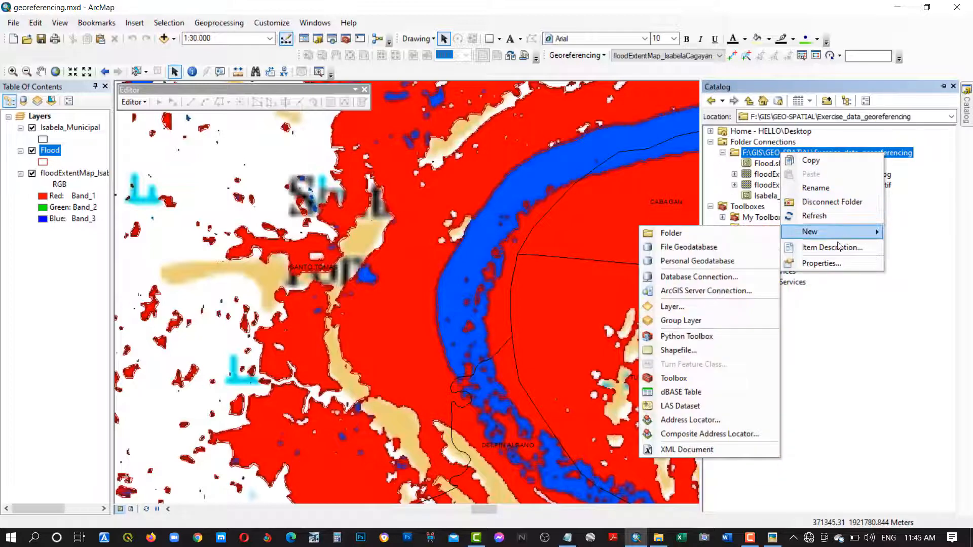
left_click(678, 351)
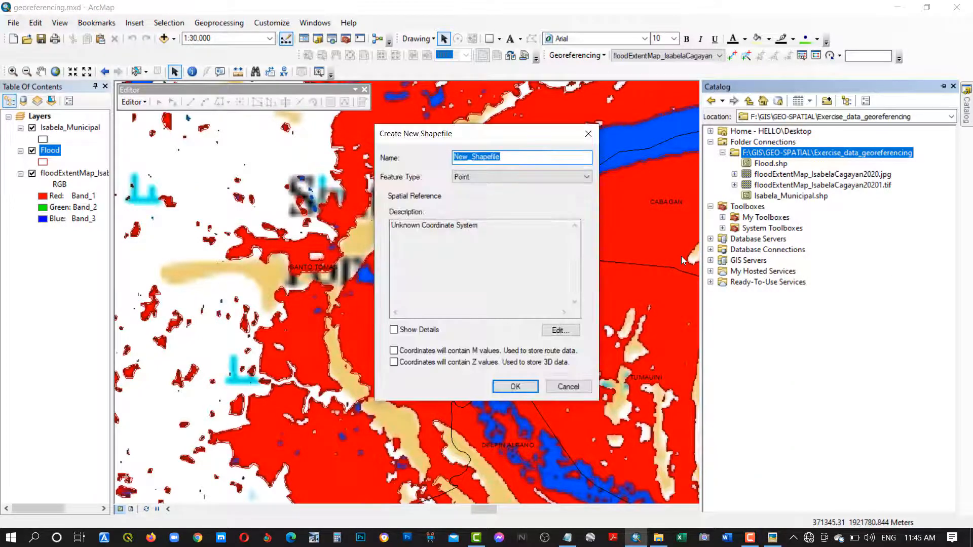
Name the new shapefile Inland_water and set its feature type to Polygon
type("Inland_water")
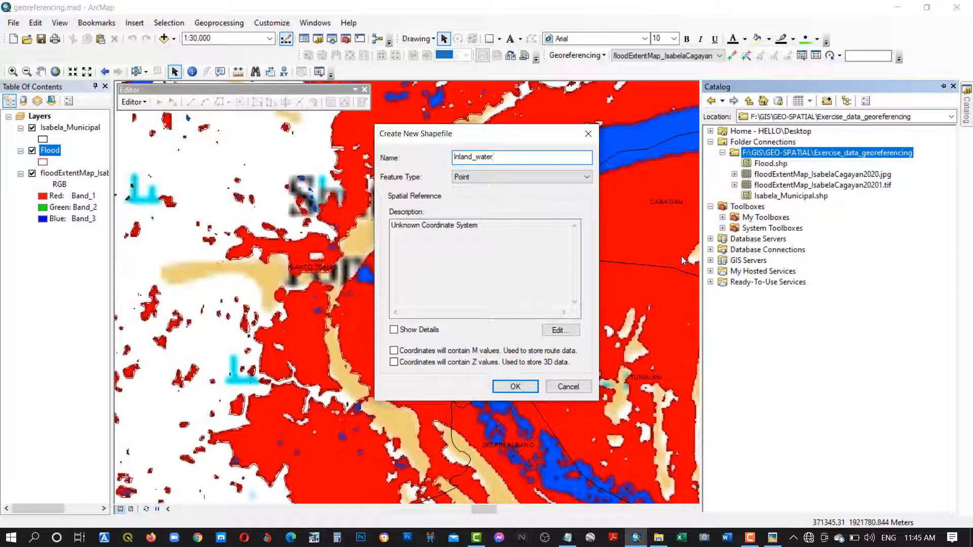
left_click(507, 177)
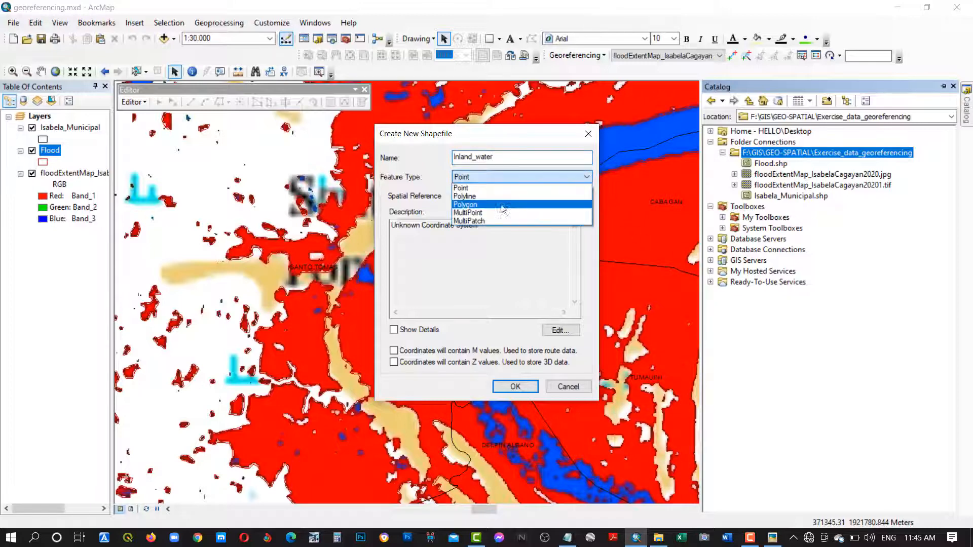
left_click(495, 206)
Open the shapefile's spatial reference settings and browse the projected WGS 1984 UTM coordinate systems for the Northern Hemisphere
left_click(560, 330)
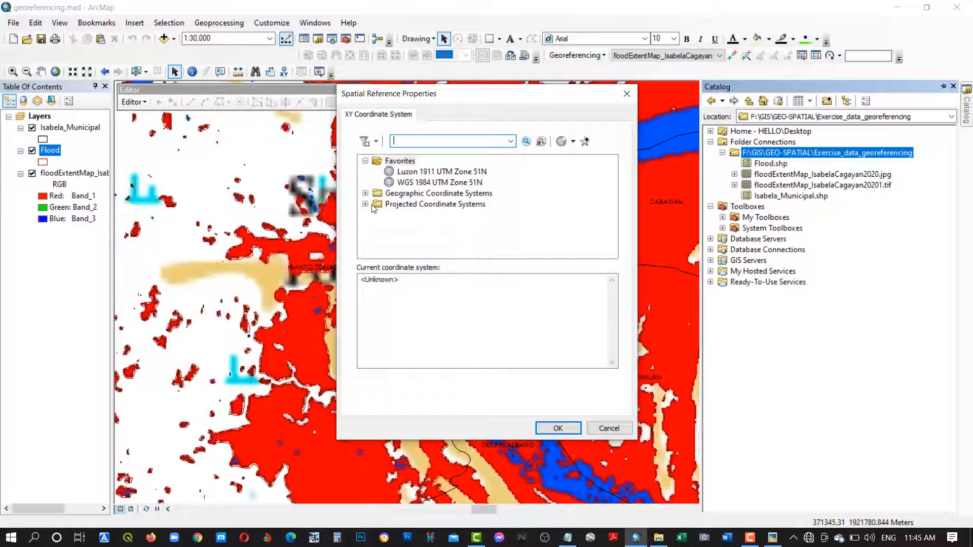
left_click(365, 204)
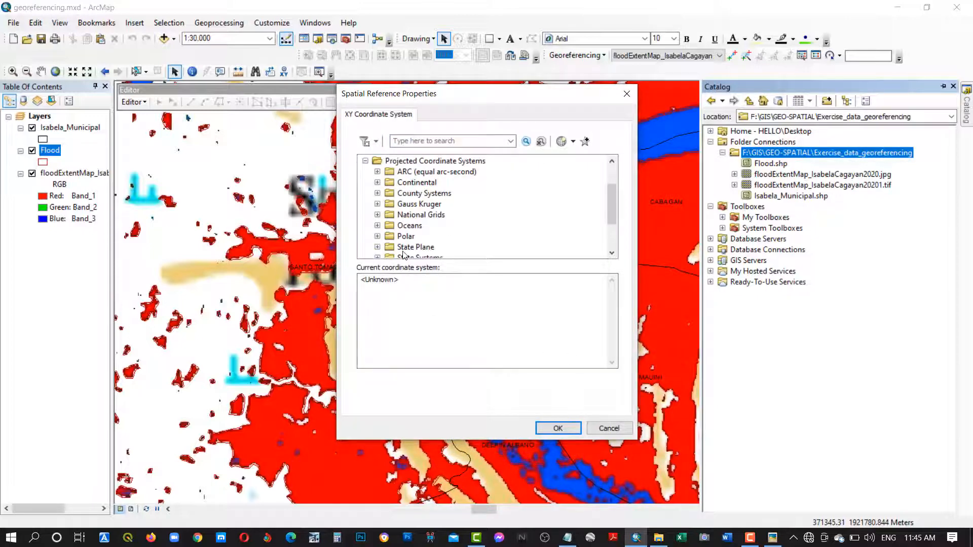
scroll(395, 241, "down", 2)
scroll(395, 238, "up", 2)
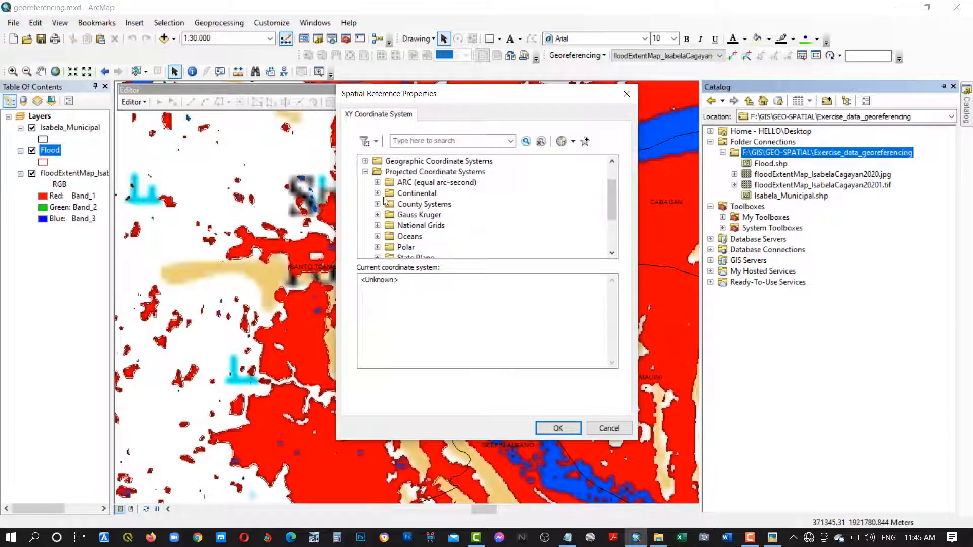
left_click(366, 173)
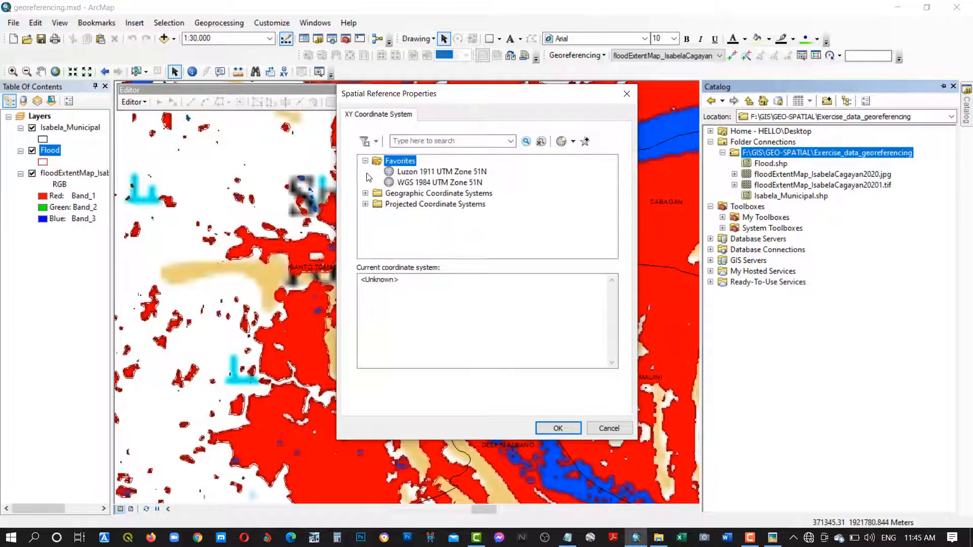
left_click(366, 203)
scroll(412, 218, "down", 2)
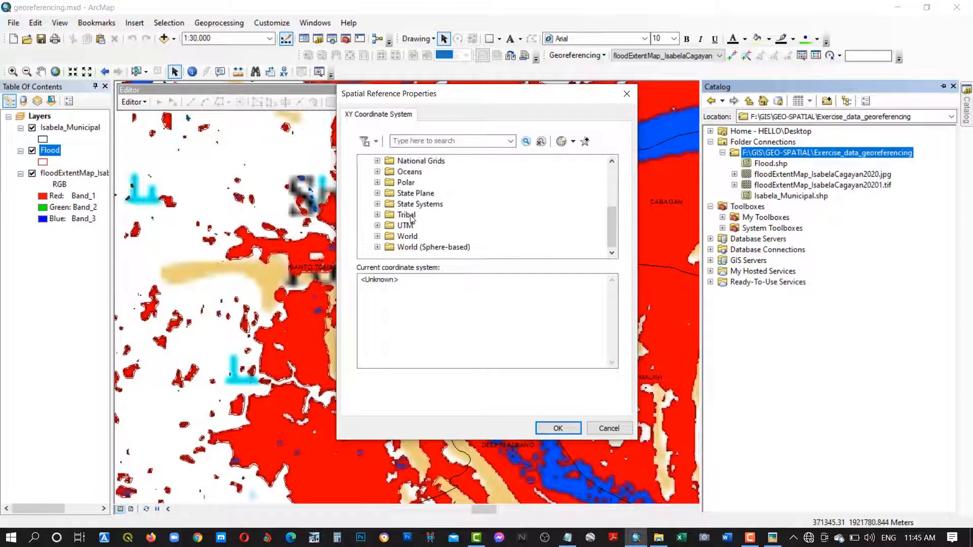
left_click(377, 226)
scroll(418, 232, "down", 3)
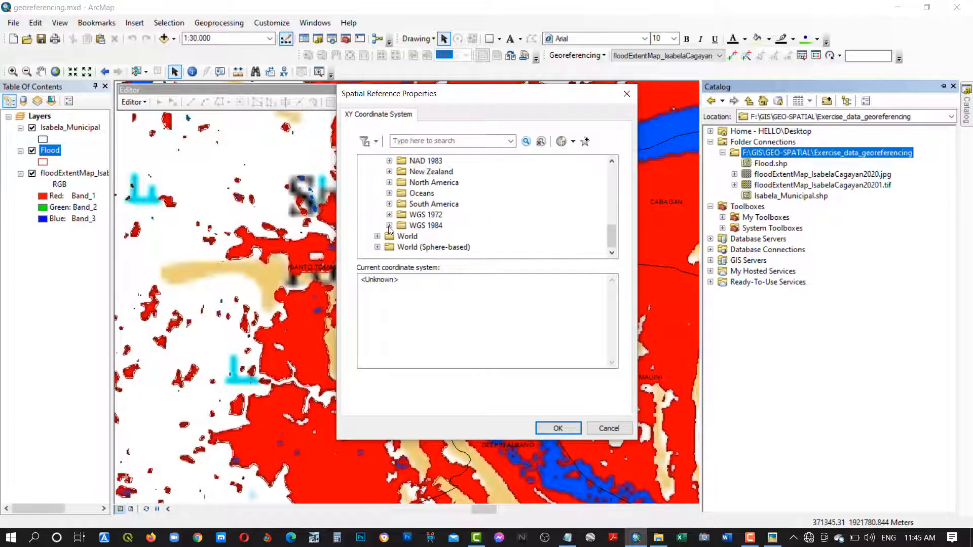
left_click(389, 226)
left_click(401, 215)
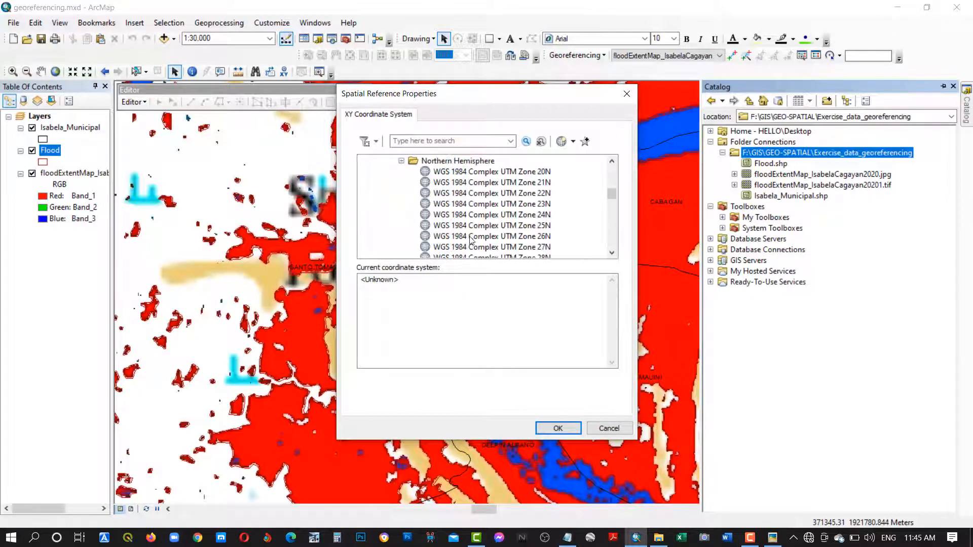
scroll(471, 240, "down", 5)
scroll(471, 241, "down", 13)
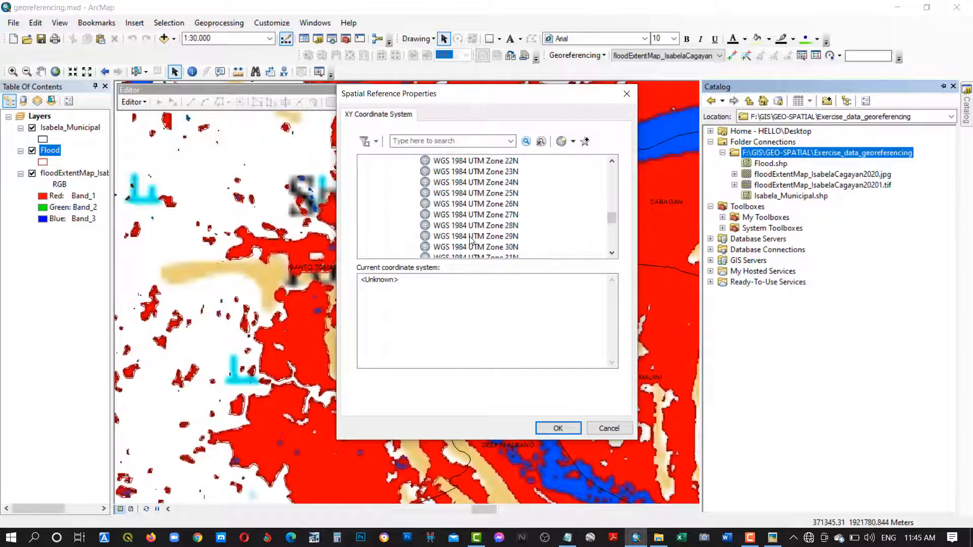
Assign the WGS 1984 UTM Zone 51N coordinate system to the Inland_water polygon shapefile and create it
left_click(499, 248)
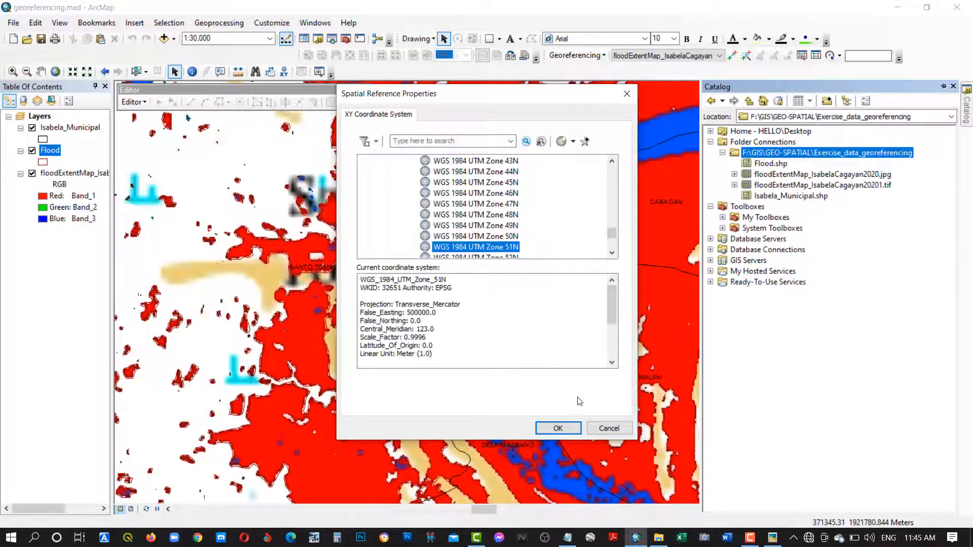
left_click(563, 428)
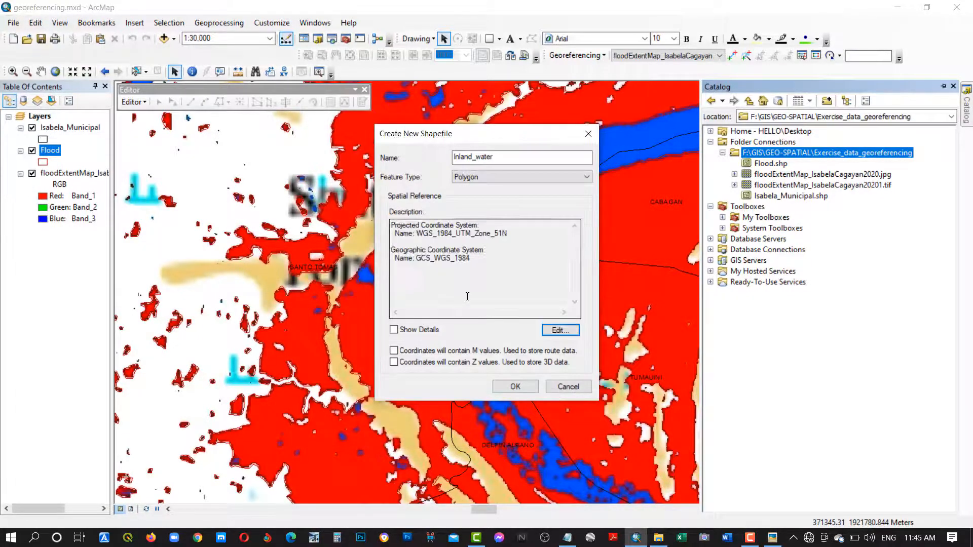
left_click(505, 387)
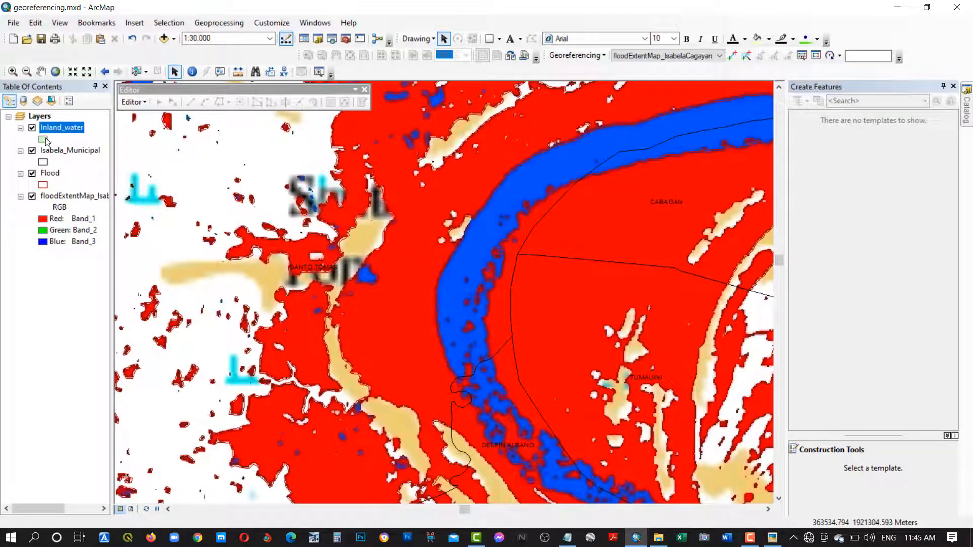
Symbolize the Inland_water layer with no fill and a yellow outline of width 2
left_click(43, 140)
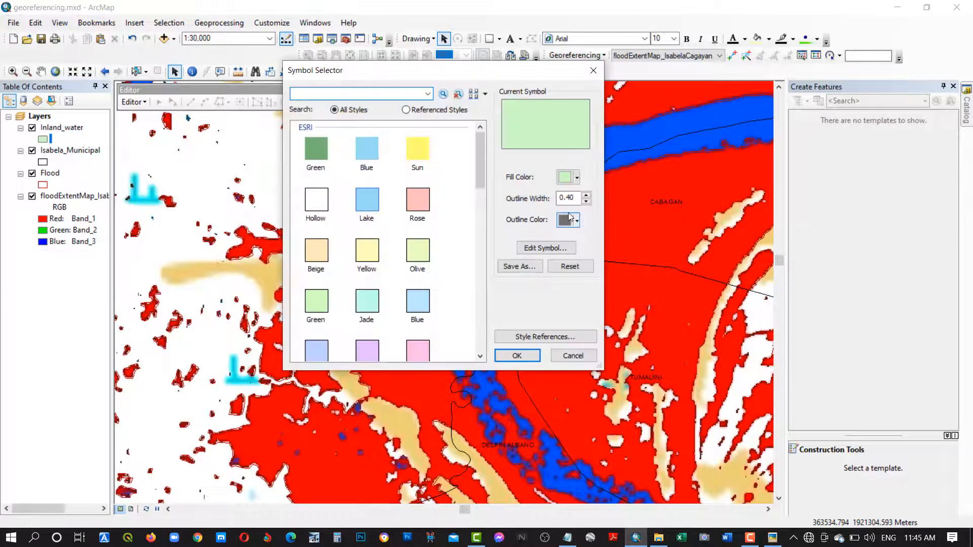
left_click(568, 222)
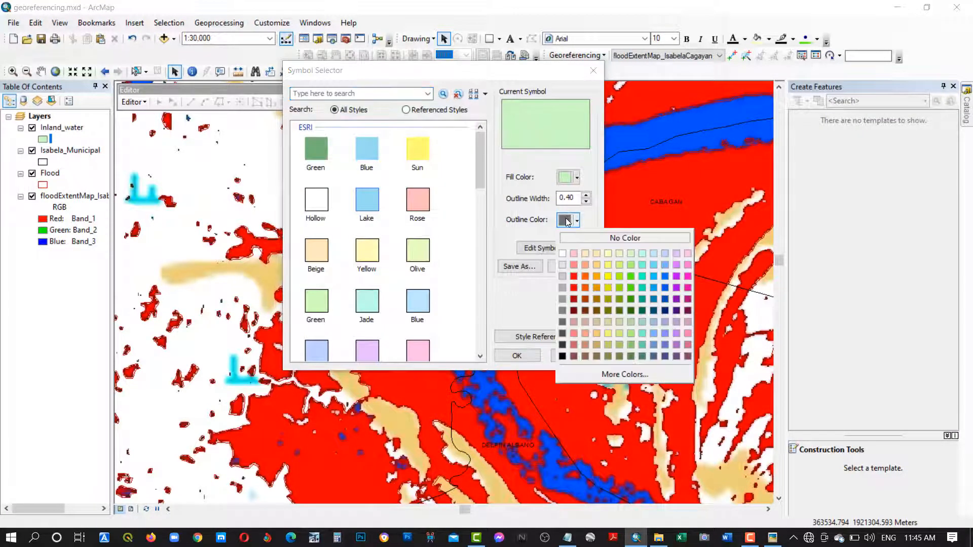
left_click(609, 276)
left_click(587, 196)
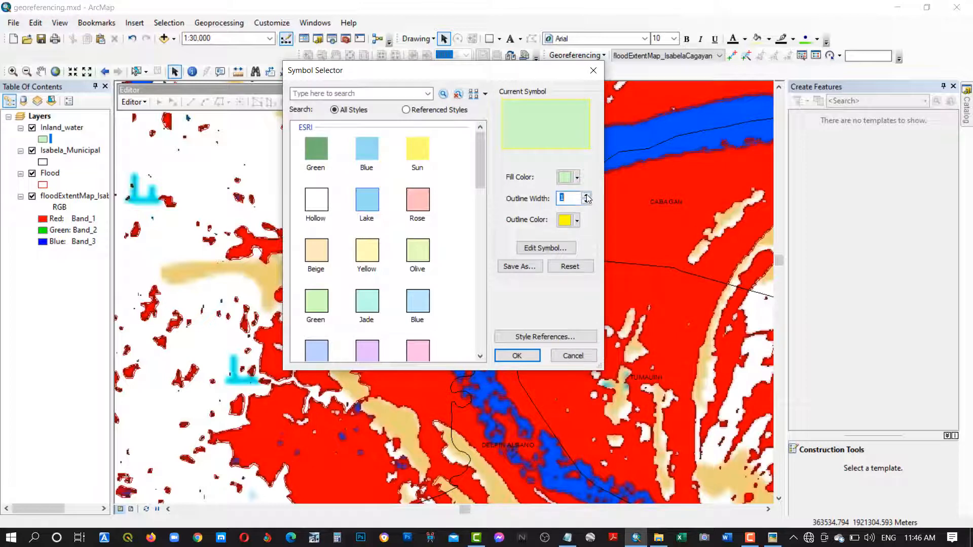
left_click(567, 179)
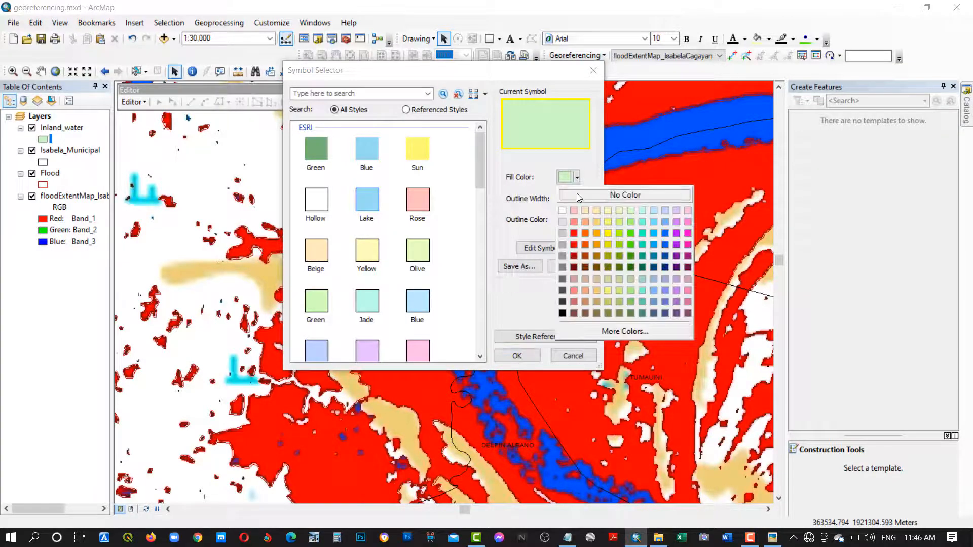
left_click(579, 197)
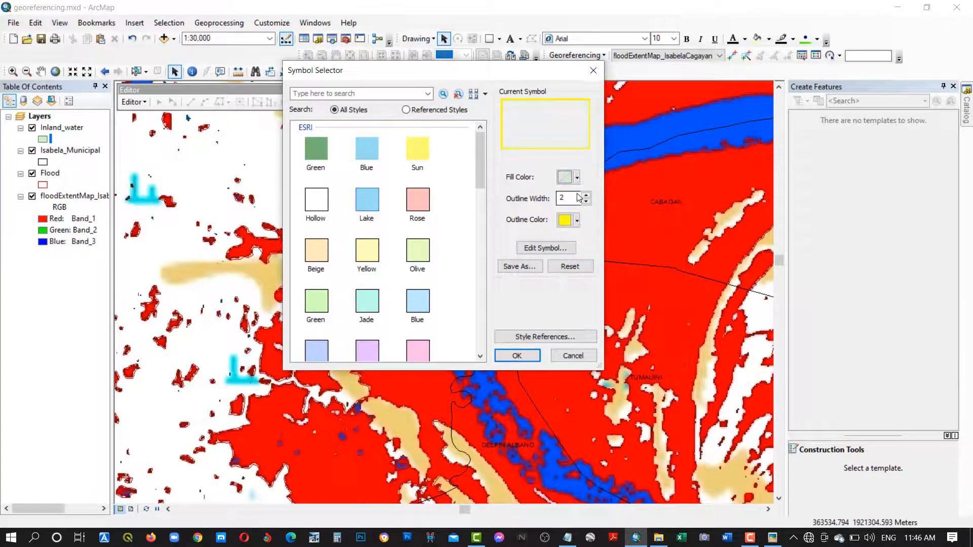
left_click(565, 221)
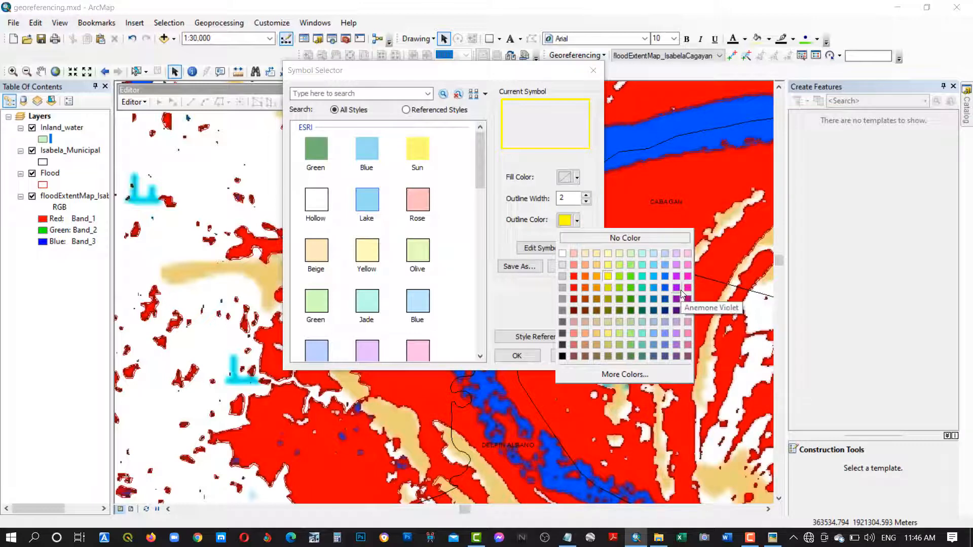
left_click(590, 172)
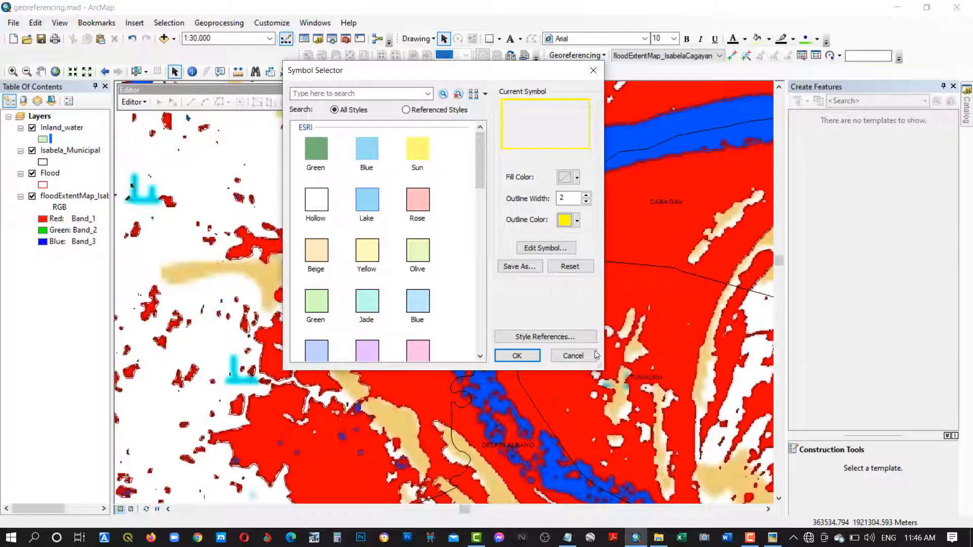
left_click(522, 355)
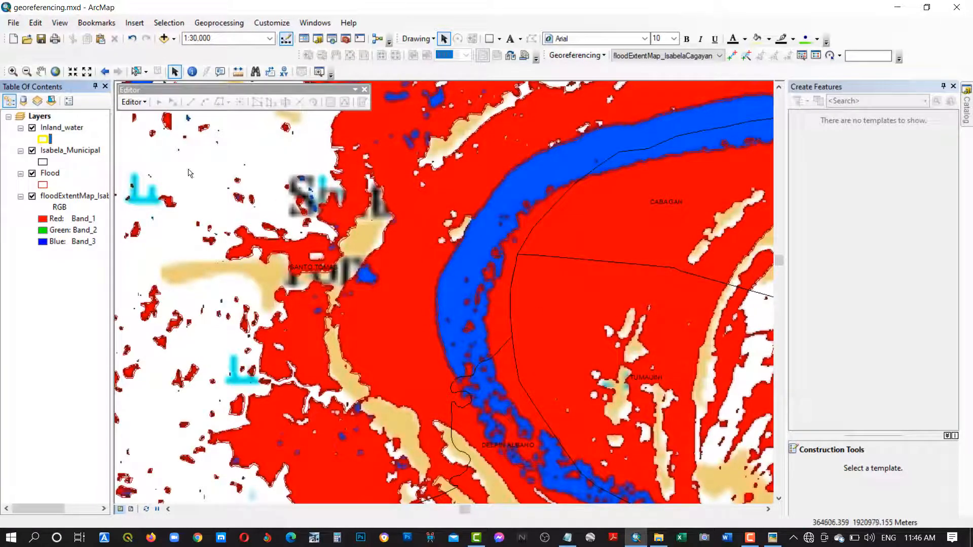
Start an edit session on the Inland_water layer and choose its feature template for drawing polygons
left_click(76, 128)
right_click(83, 128)
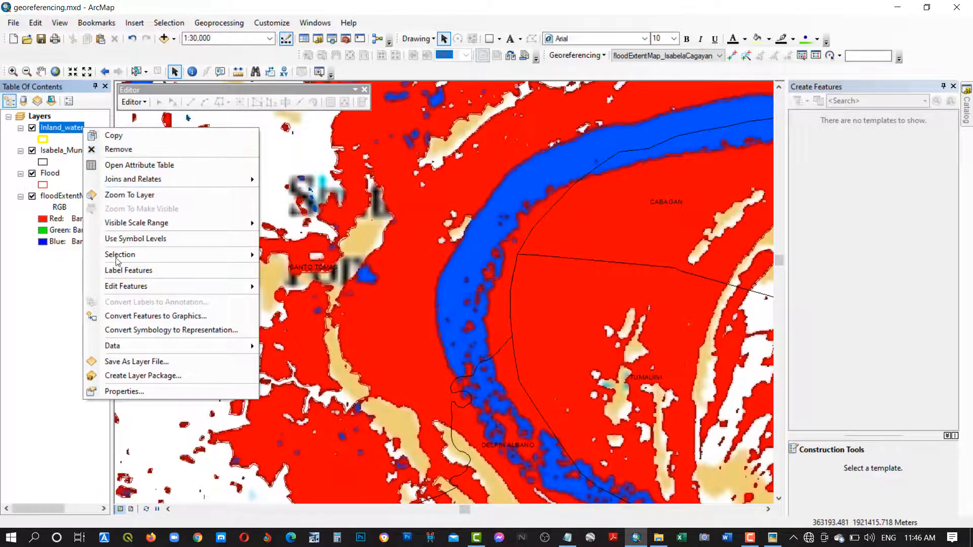
mouse_move(124, 286)
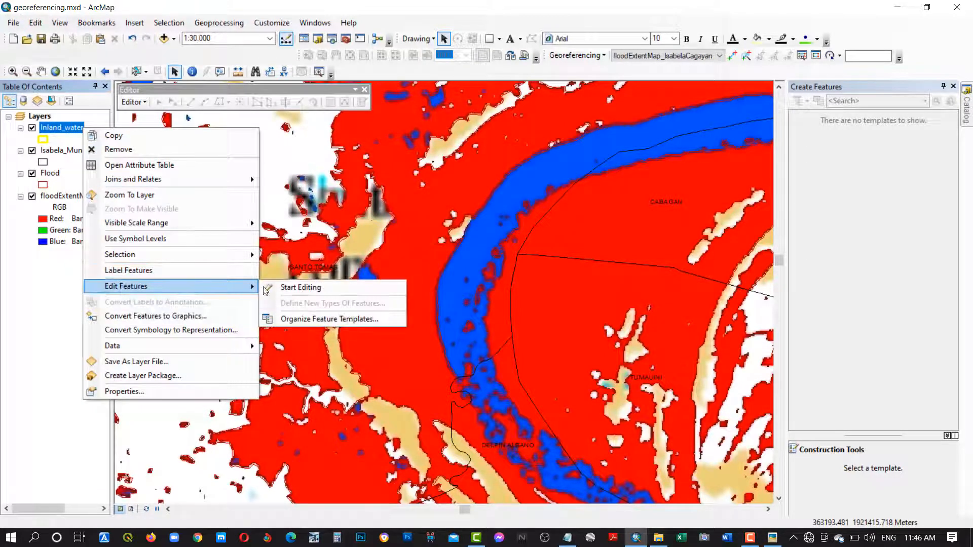
left_click(284, 287)
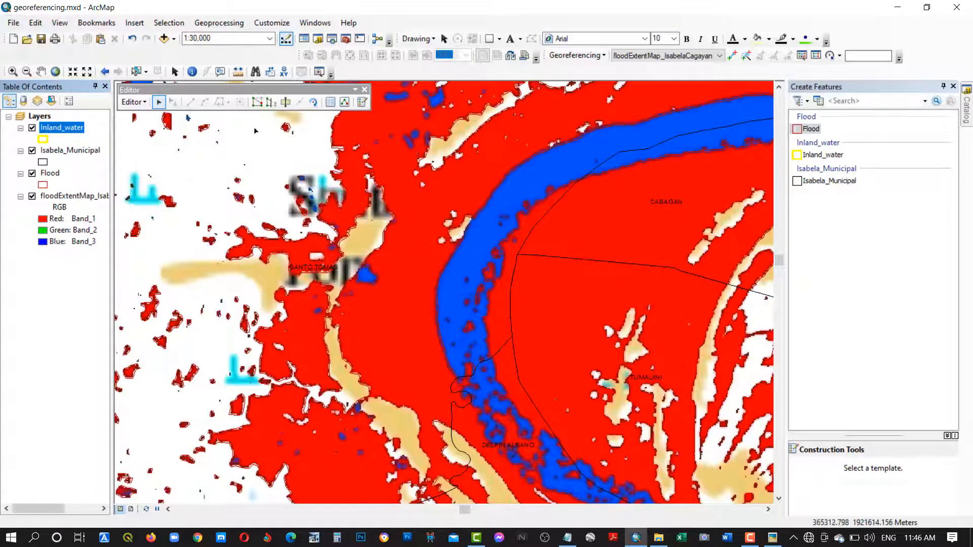
left_click(823, 154)
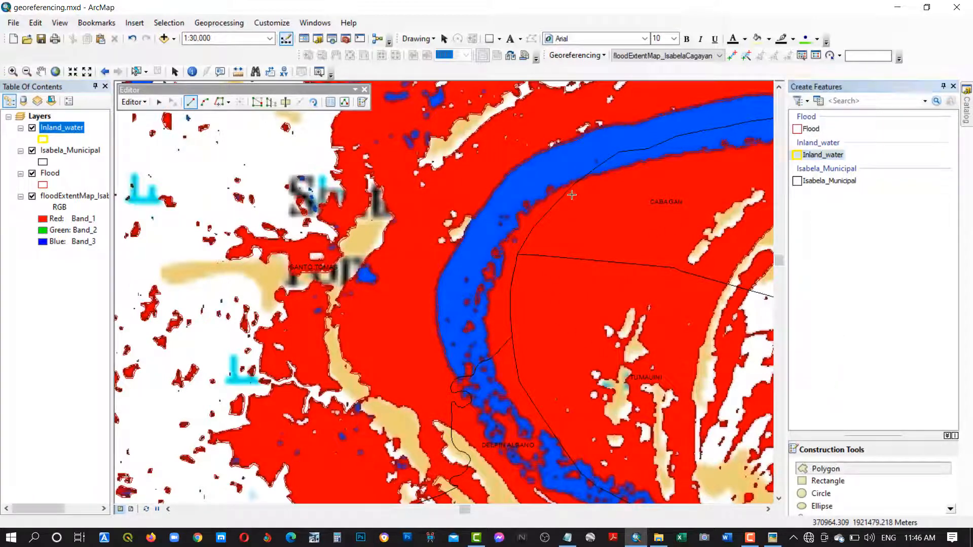
Start the Inland_water polygon at the Flood vertex beside the white patch on the river's northern bank in Santo Tomas
scroll(541, 146, "up", 2)
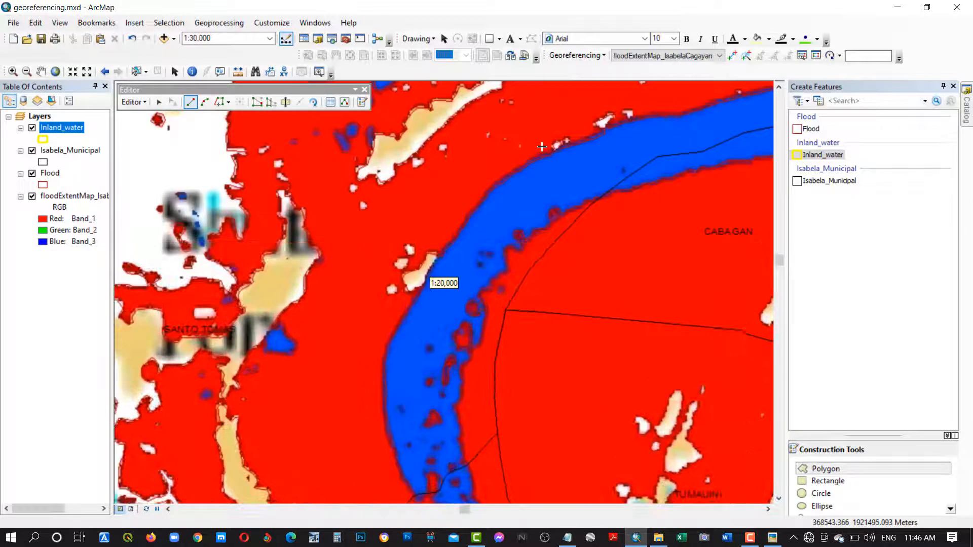
scroll(542, 146, "up", 3)
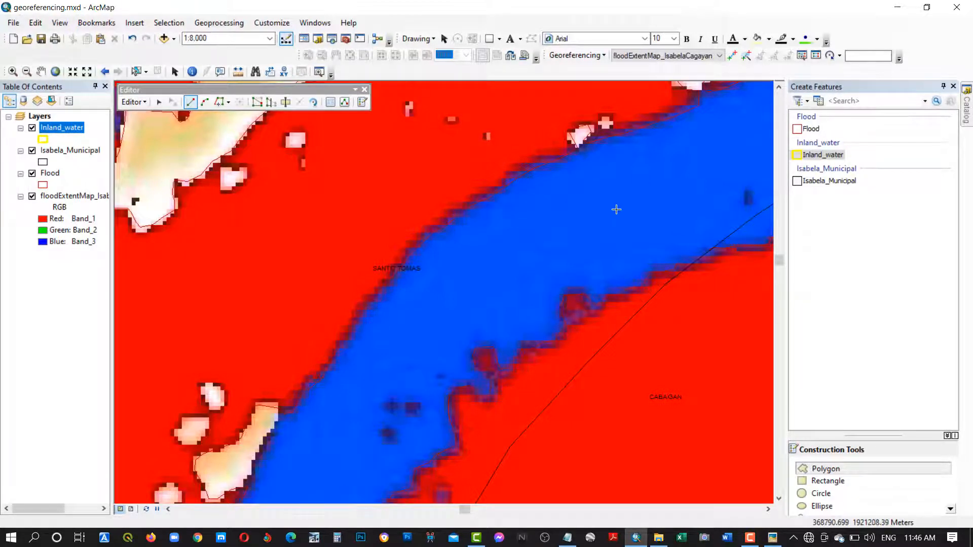
left_click_drag(616, 210, 243, 295)
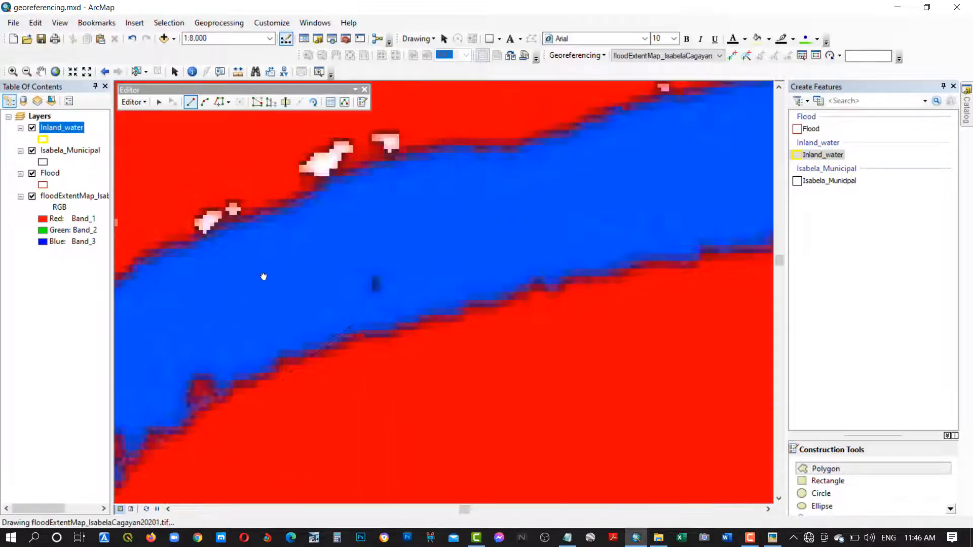
left_click(336, 178)
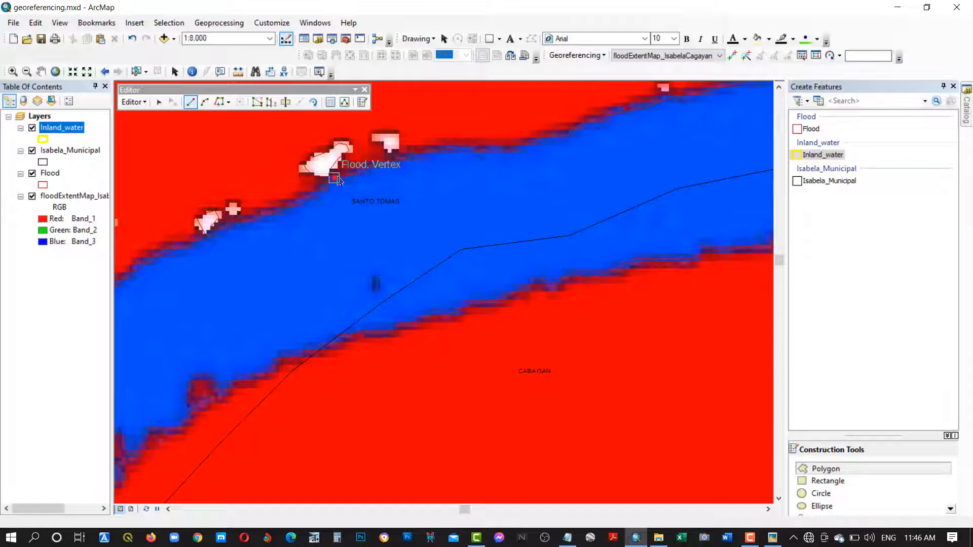
Trace the Flood layer's edge eastward along the river's northern bank up to the tip of the pale unflooded area
left_click(219, 102)
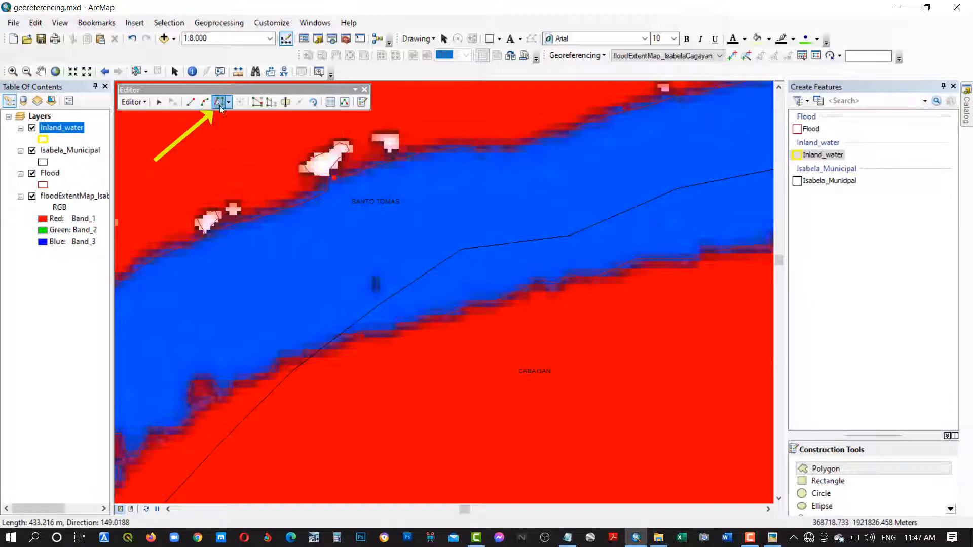
scroll(339, 179, "up", 3)
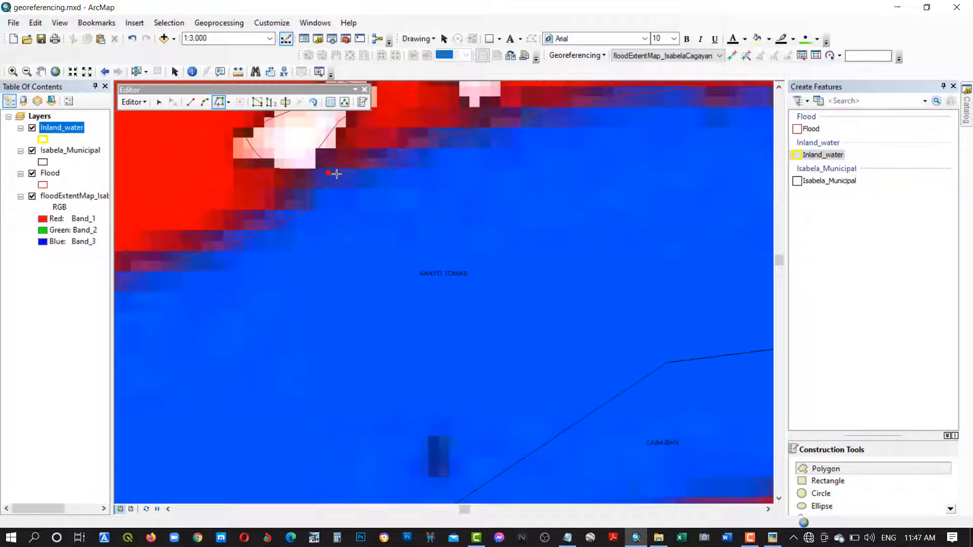
left_click(337, 174)
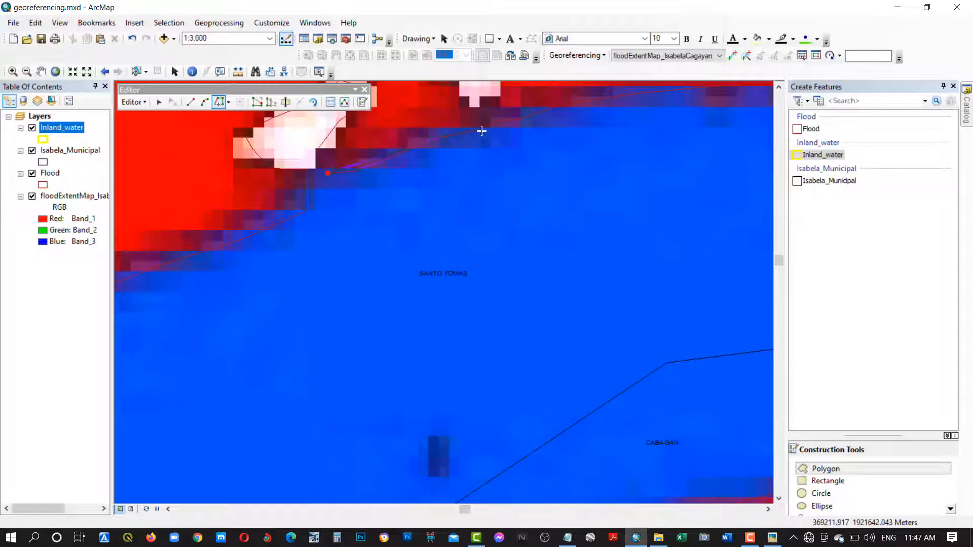
left_click(580, 105)
left_click_drag(583, 110, 261, 283)
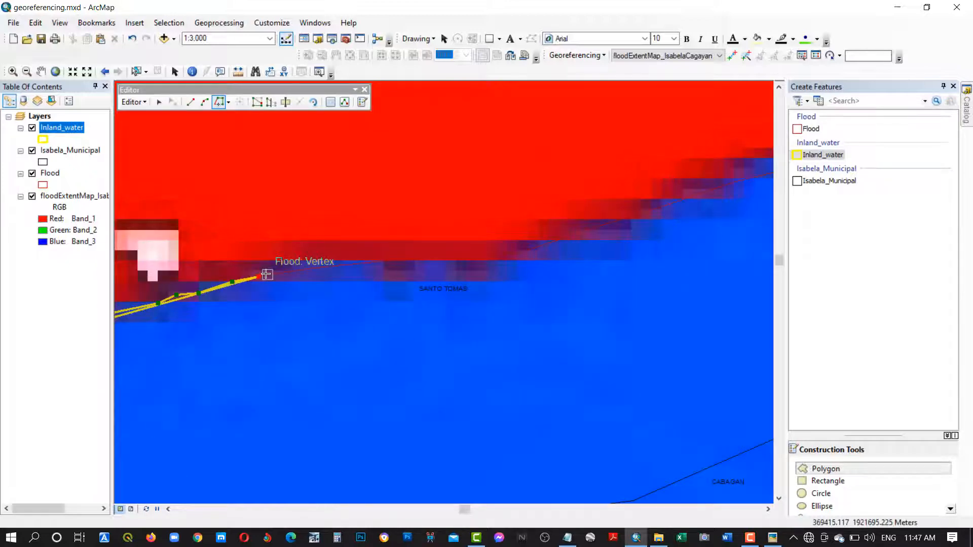
left_click(268, 275)
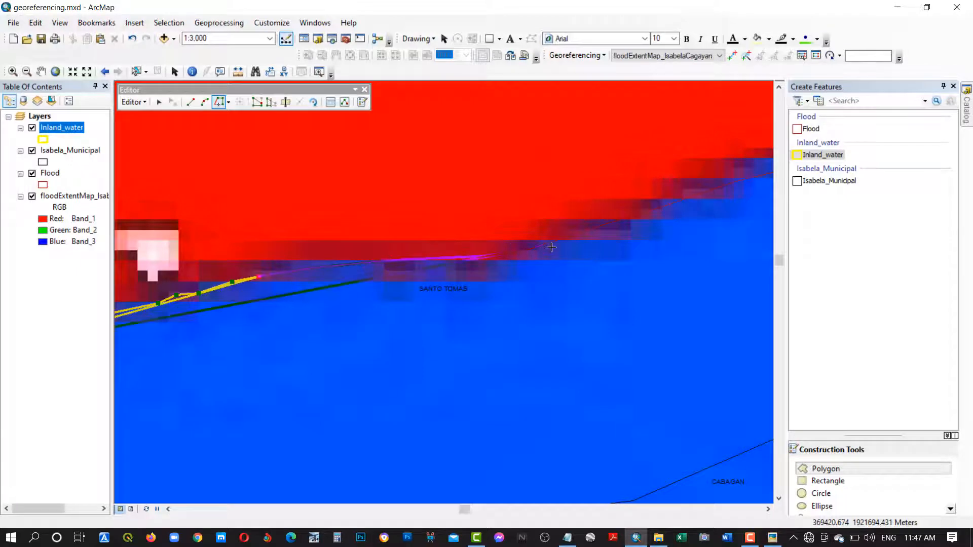
left_click(662, 217)
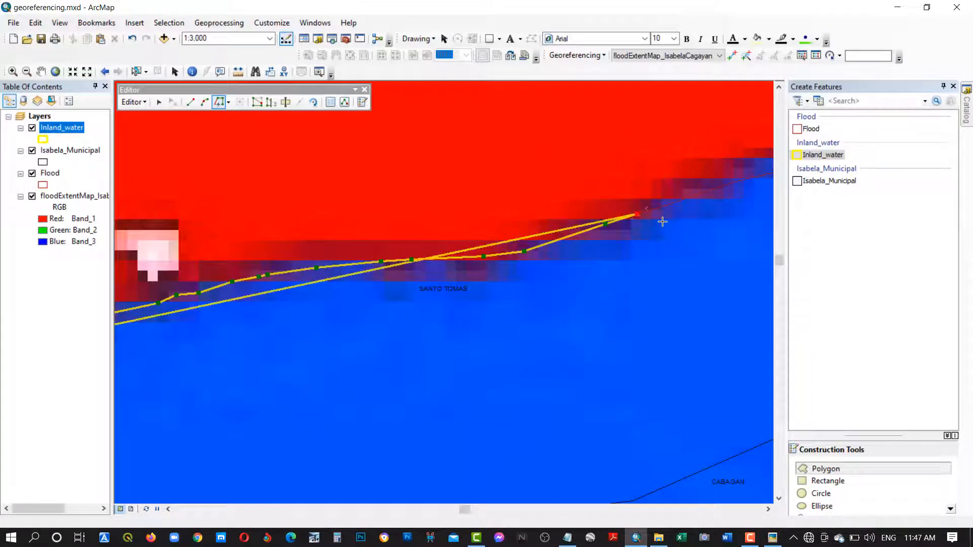
mouse_move(684, 223)
left_mouse_down()
mouse_move(492, 262)
mouse_move(243, 280)
left_mouse_up()
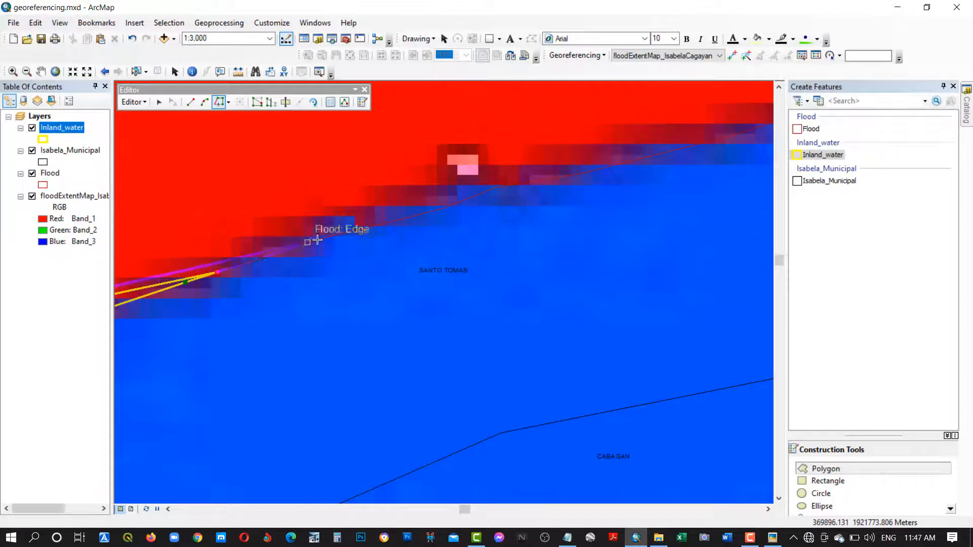
left_click(561, 180)
mouse_move(559, 225)
left_mouse_down()
mouse_move(348, 282)
mouse_move(191, 342)
left_mouse_up()
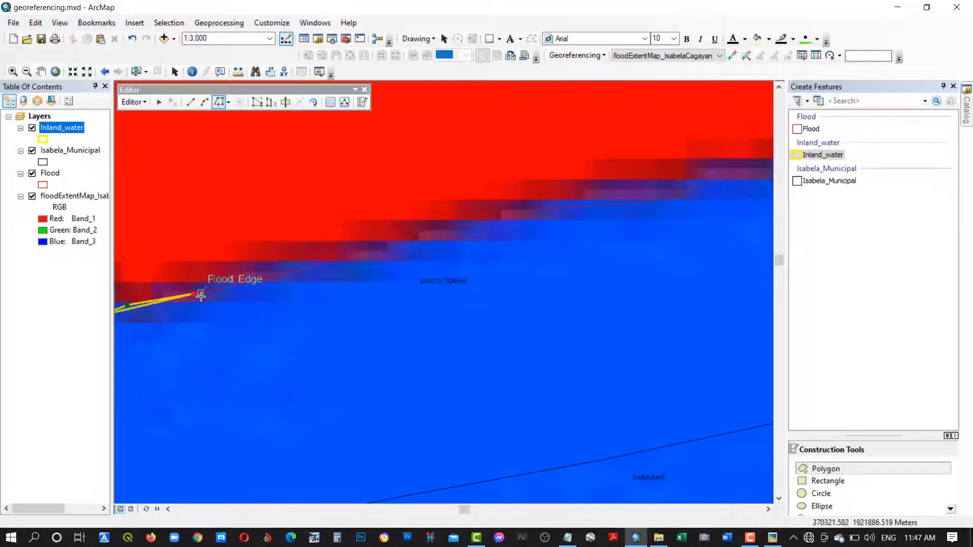
left_click(201, 296)
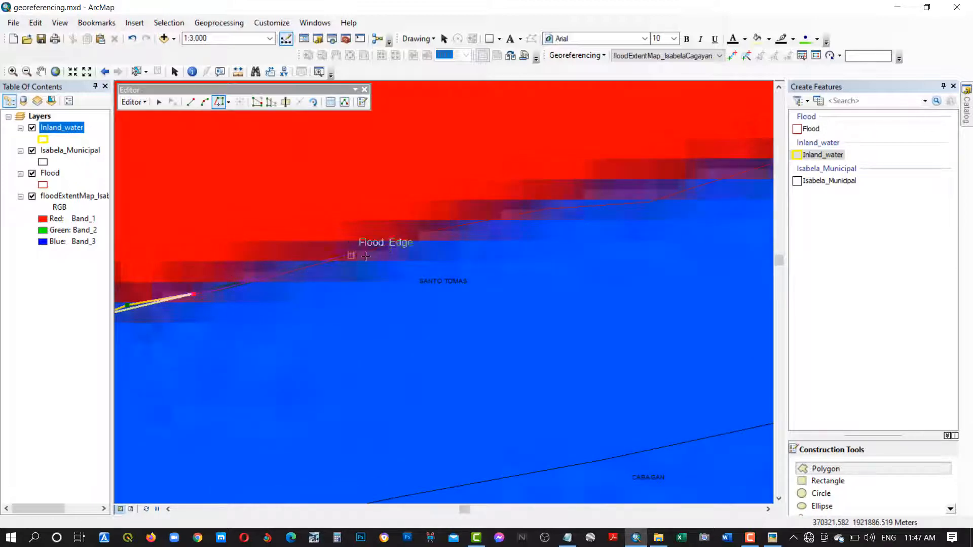
left_click(432, 231)
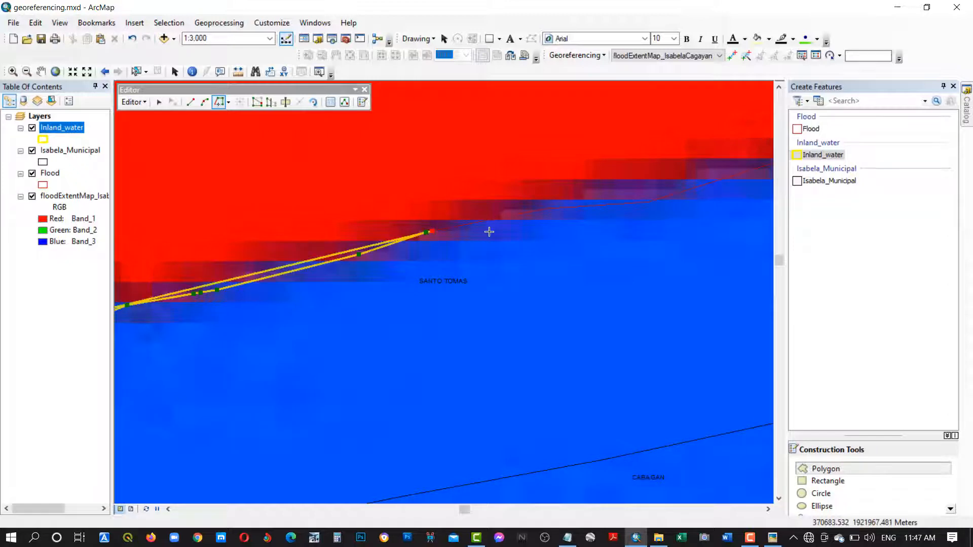
left_click_drag(489, 231, 293, 272)
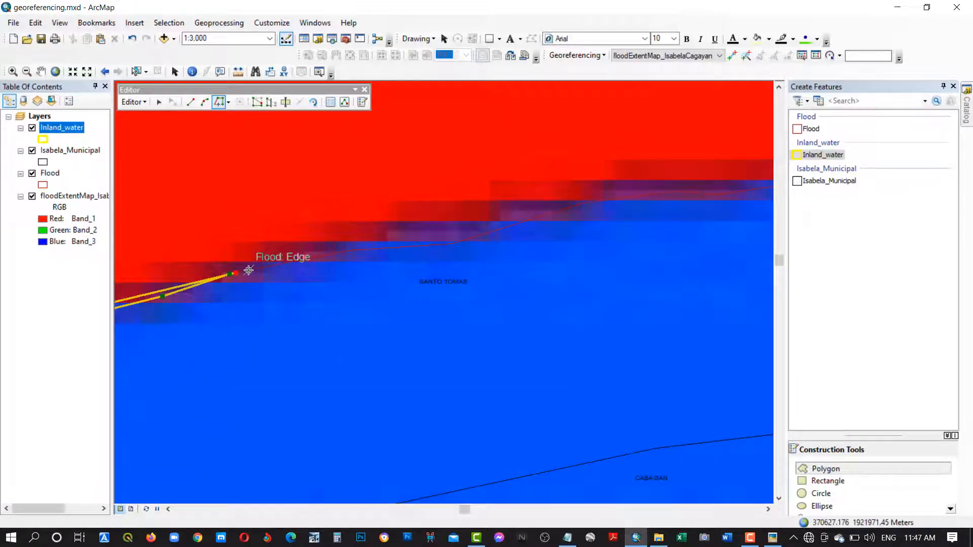
left_click(248, 270)
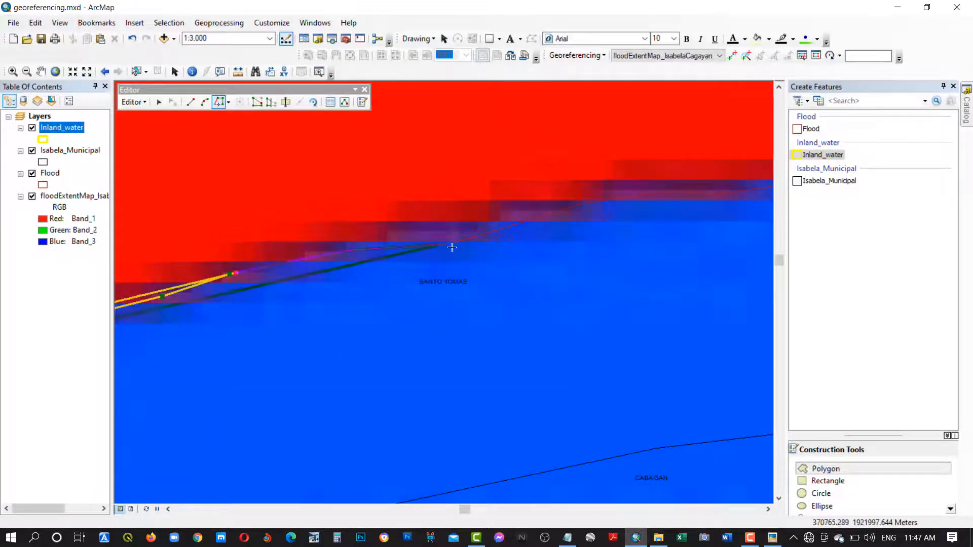
left_click(451, 246)
left_click_drag(517, 254, 287, 290)
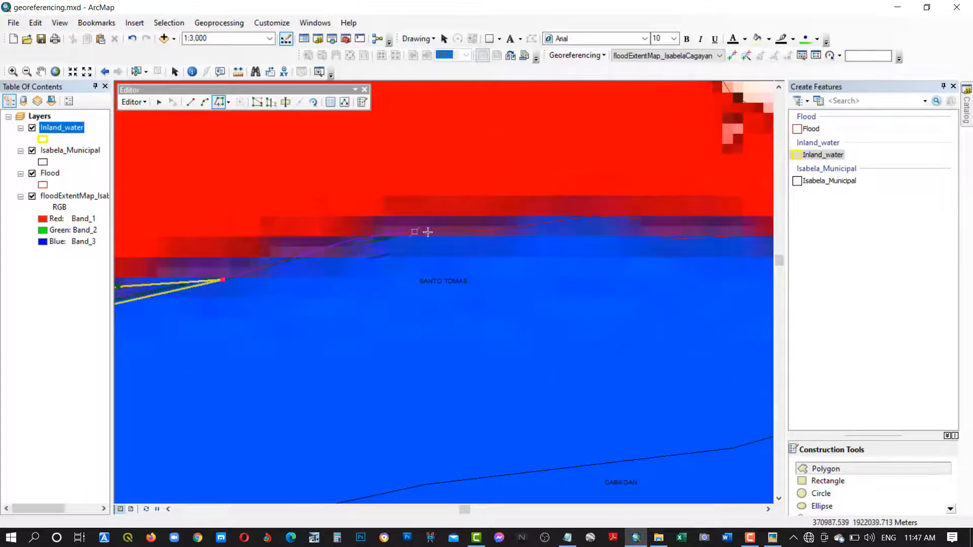
left_click(648, 230)
left_click_drag(647, 231, 391, 226)
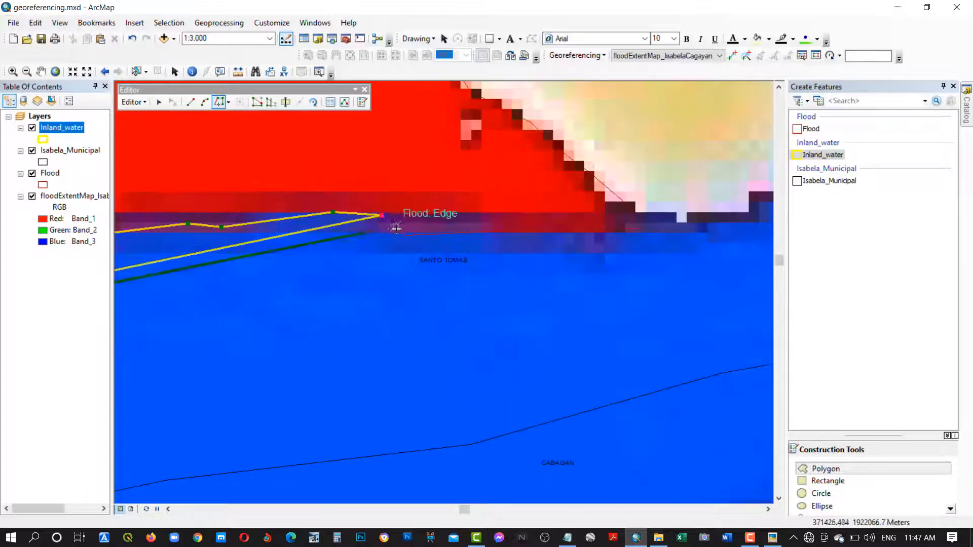
left_click(640, 229)
left_click_drag(640, 228, 332, 225)
Extend the Inland_water polygon with straight segments along the dark southern edge of the pale unflooded area, placing vertices northeastward
left_click(190, 102)
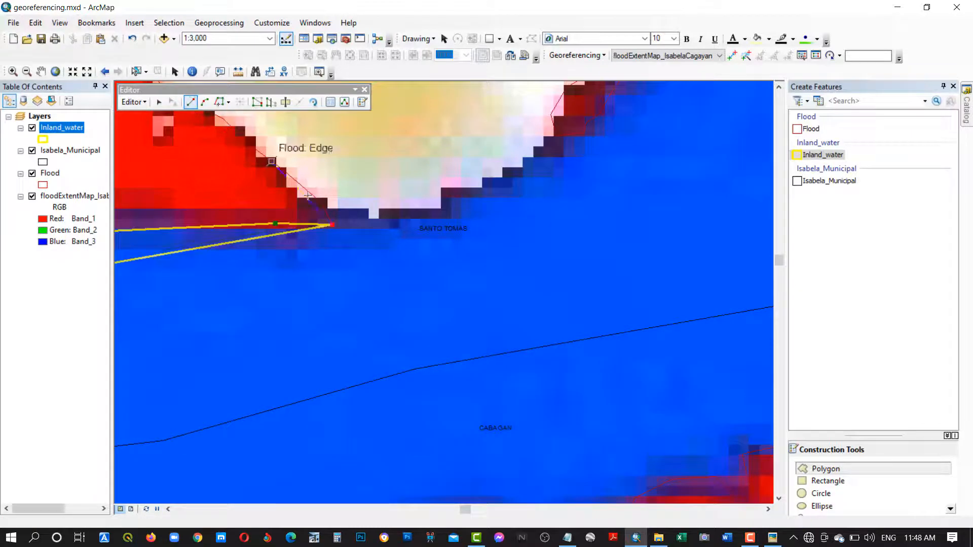
left_click(347, 218)
left_click(380, 216)
left_click(405, 210)
left_click(439, 208)
left_click(443, 190)
left_click(484, 179)
left_click(501, 171)
left_click(522, 161)
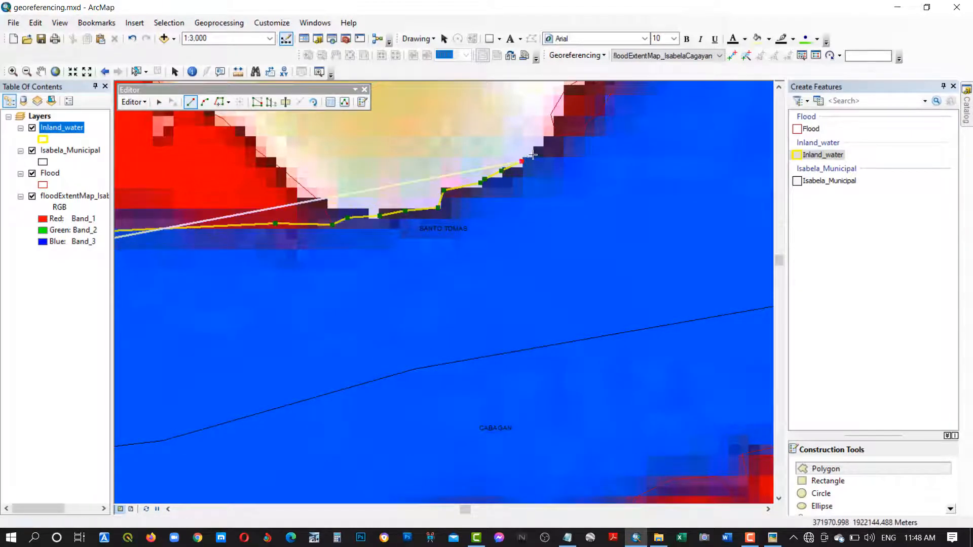
left_click(544, 146)
left_click(555, 137)
left_click_drag(555, 137, 197, 338)
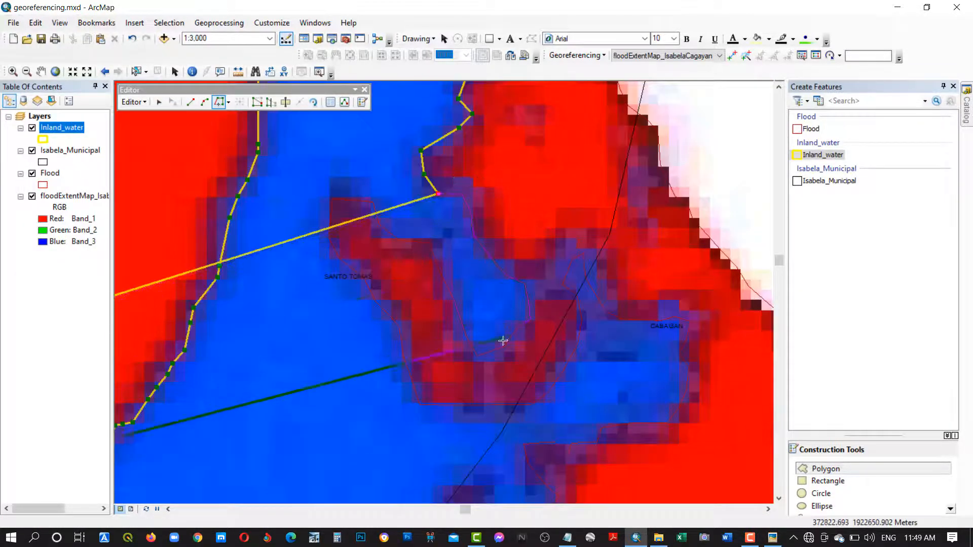
Trace the Flood edge around the U-shaped red land tongue at the Santo Tomas–Cabagan boundary
left_click(420, 404)
left_click_drag(442, 374, 320, 164)
left_click(299, 196)
left_click(453, 139)
left_click_drag(456, 135, 344, 230)
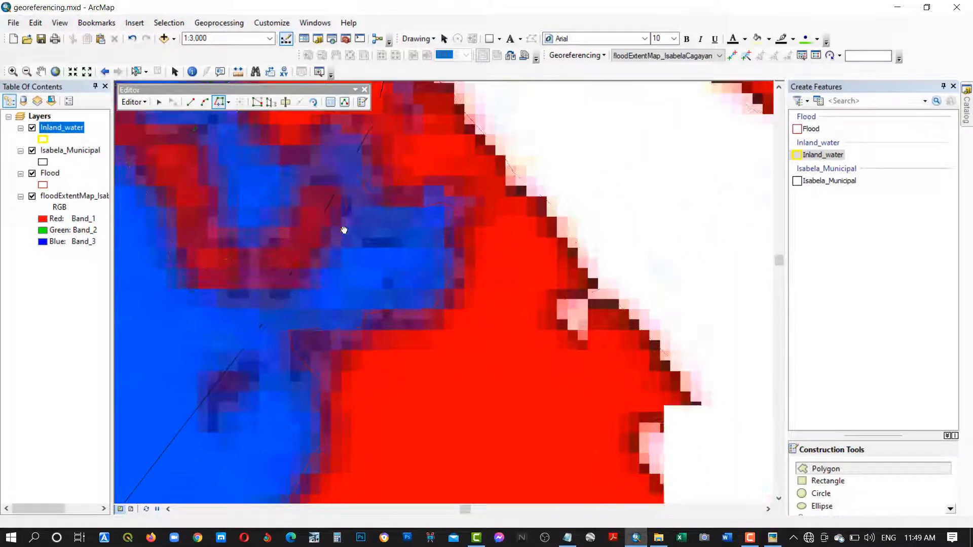
left_click(345, 220)
left_click(347, 206)
left_click(341, 180)
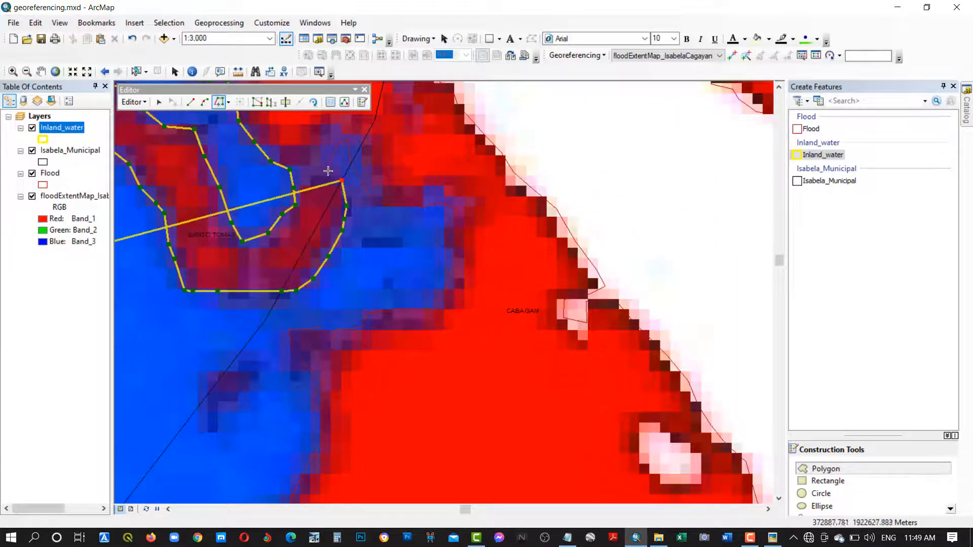
left_click(349, 155)
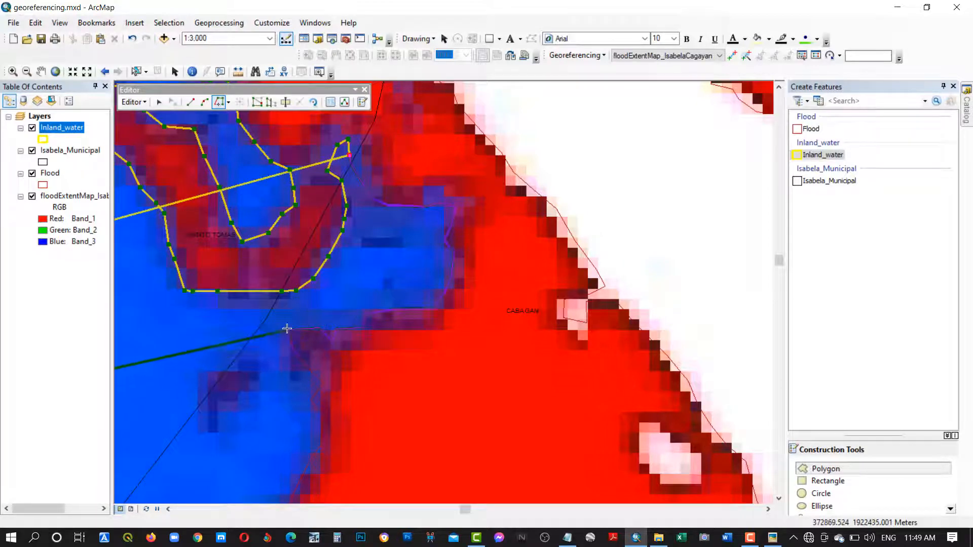
Trace the Flood edge southwest along the river's Cabagan bank, from the inlet to the mouth of the narrow side channel
left_click(323, 382)
left_click_drag(345, 380, 481, 140)
left_click(458, 142)
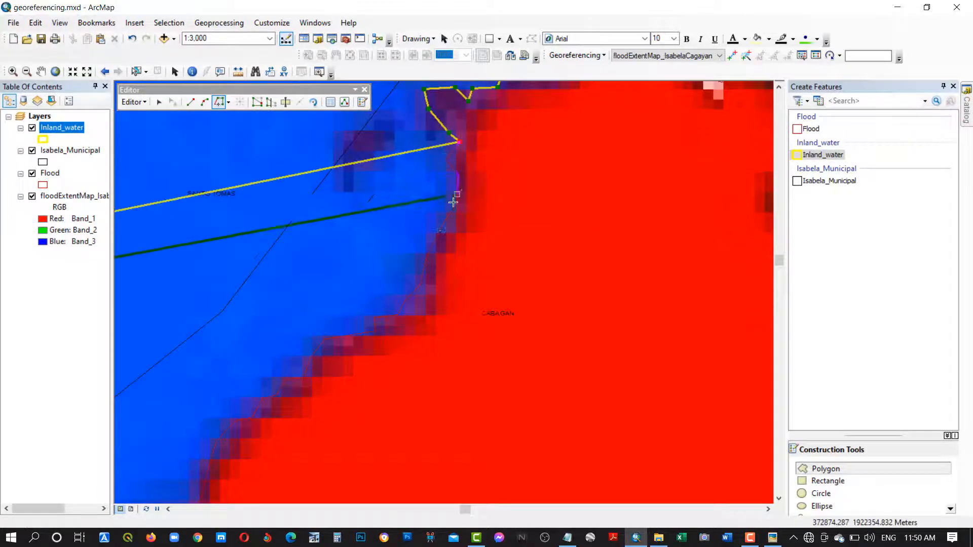
left_click(375, 318)
left_click_drag(417, 313, 500, 81)
left_click(458, 86)
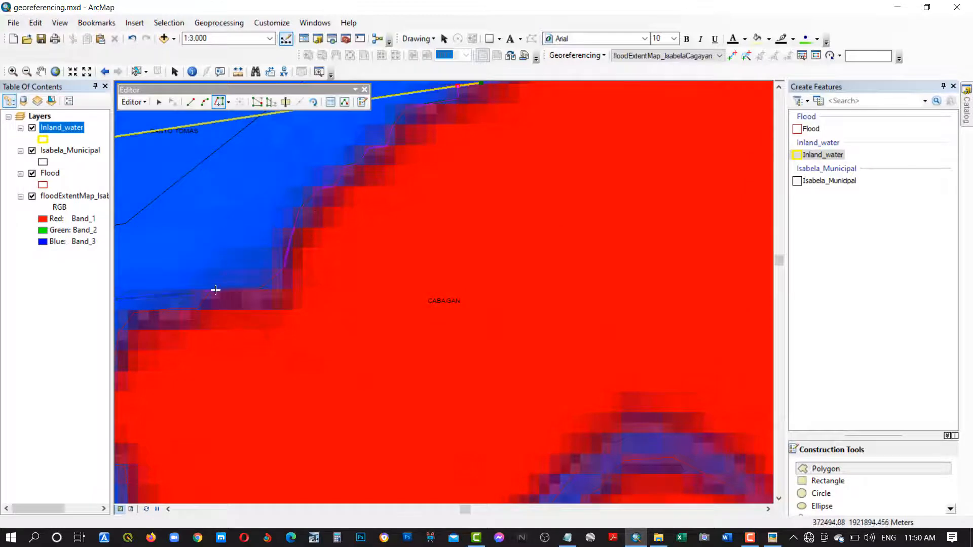
left_click(216, 290)
left_click_drag(215, 290, 532, 284)
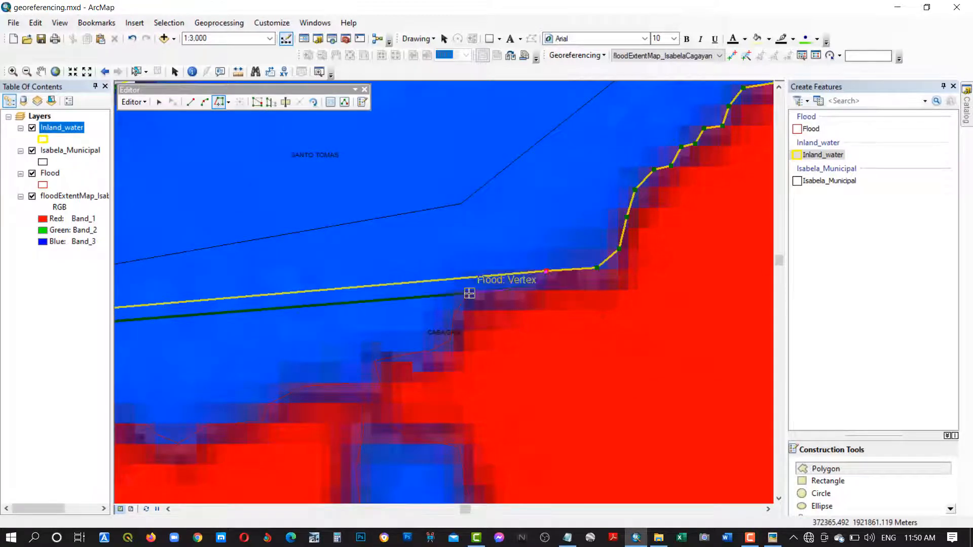
left_click_drag(384, 366, 495, 174)
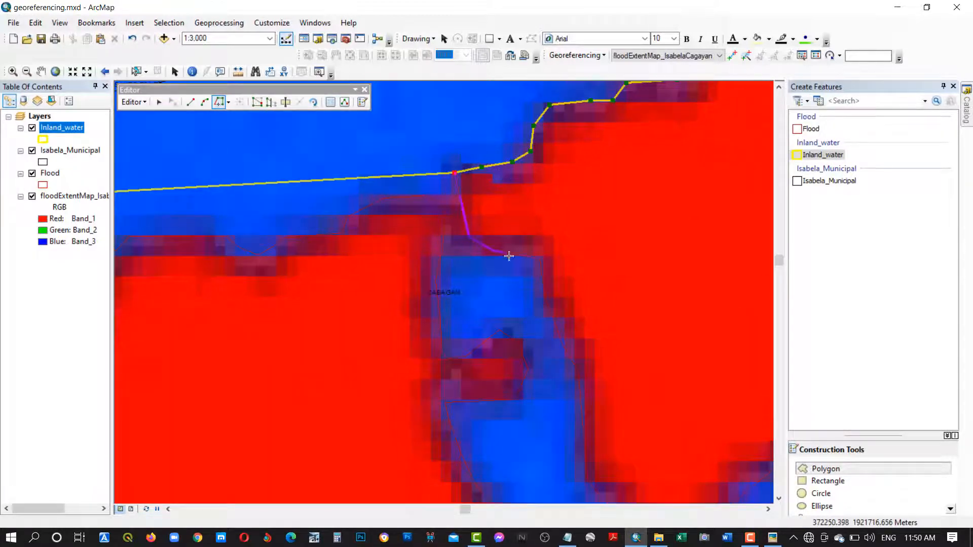
Trace the side channel's eastern and northern edge around its lower bend and over the arch toward its dead end
left_click(578, 371)
left_click_drag(581, 388, 399, 161)
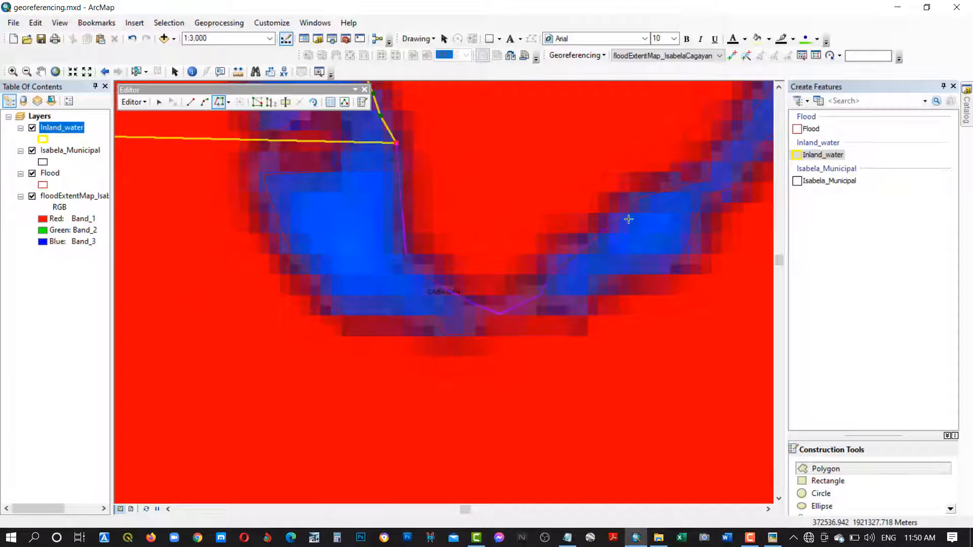
left_click(703, 181)
left_click_drag(703, 181, 356, 233)
left_click_drag(479, 110, 324, 246)
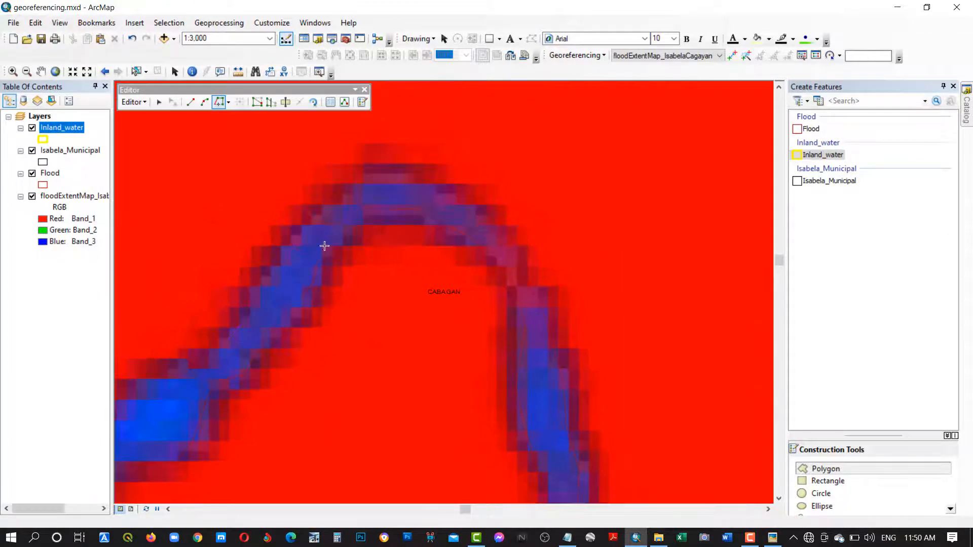
left_click(319, 218)
left_click(563, 388)
left_click_drag(576, 401, 424, 95)
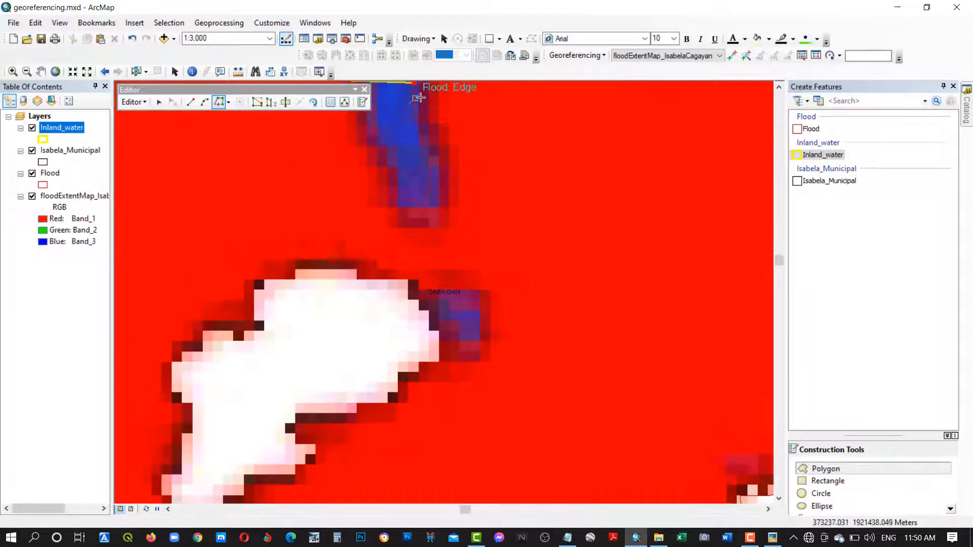
Trace around the side channel's dead end and back up its inner edge toward the arch
left_click(381, 140)
left_click_drag(377, 130, 523, 283)
left_click(522, 275)
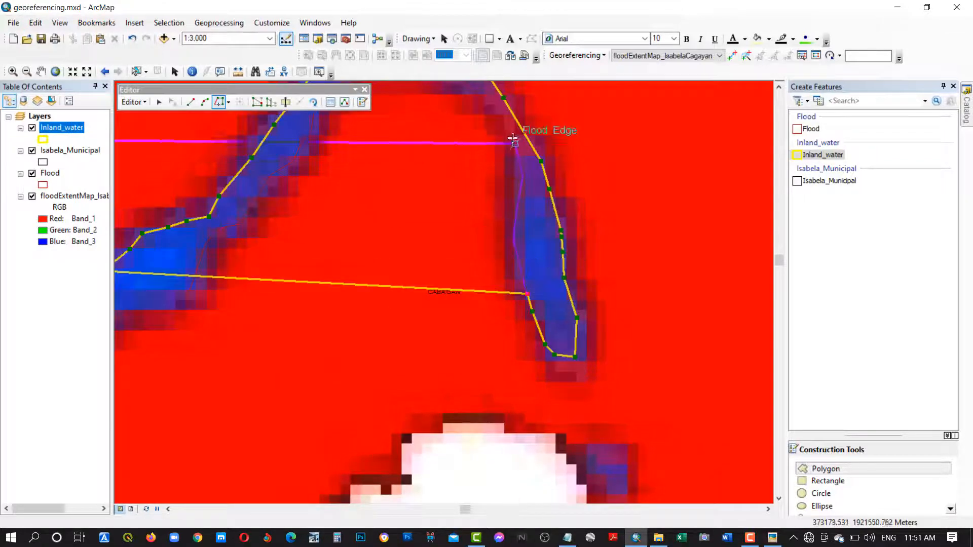
left_click(489, 101)
left_click_drag(487, 158, 704, 526)
left_click_drag(690, 476, 683, 254)
left_click(683, 234)
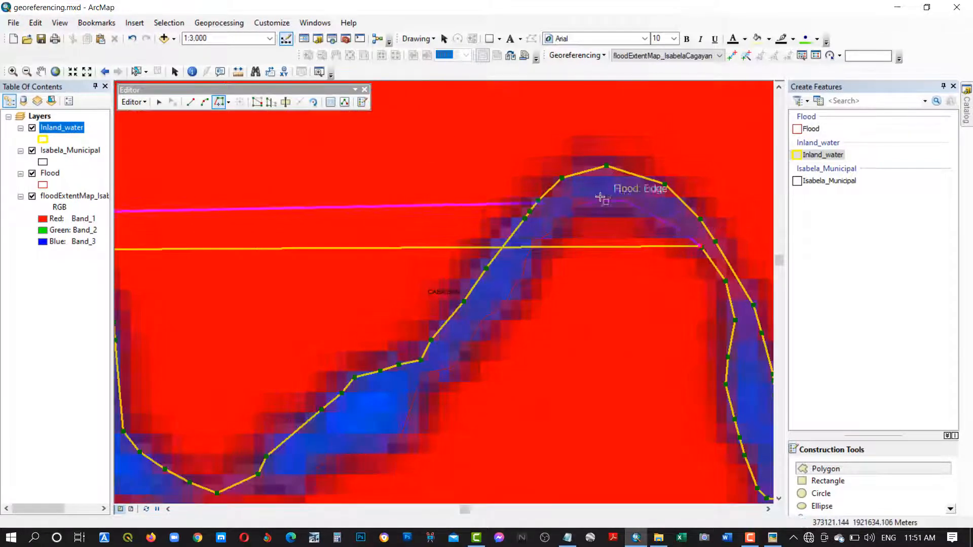
Trace the side channel's opposite edge back to the main river and westward onto its southern bank in Cabagan
left_click(316, 469)
mouse_move(276, 474)
left_mouse_down()
mouse_move(734, 204)
mouse_move(520, 209)
left_mouse_up()
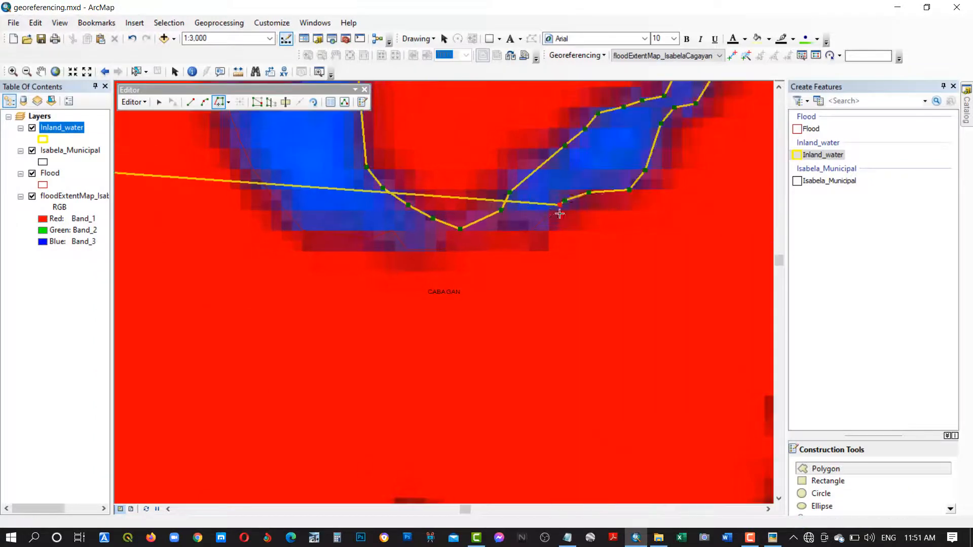
left_click(252, 166)
left_click_drag(253, 166, 613, 453)
left_click(610, 451)
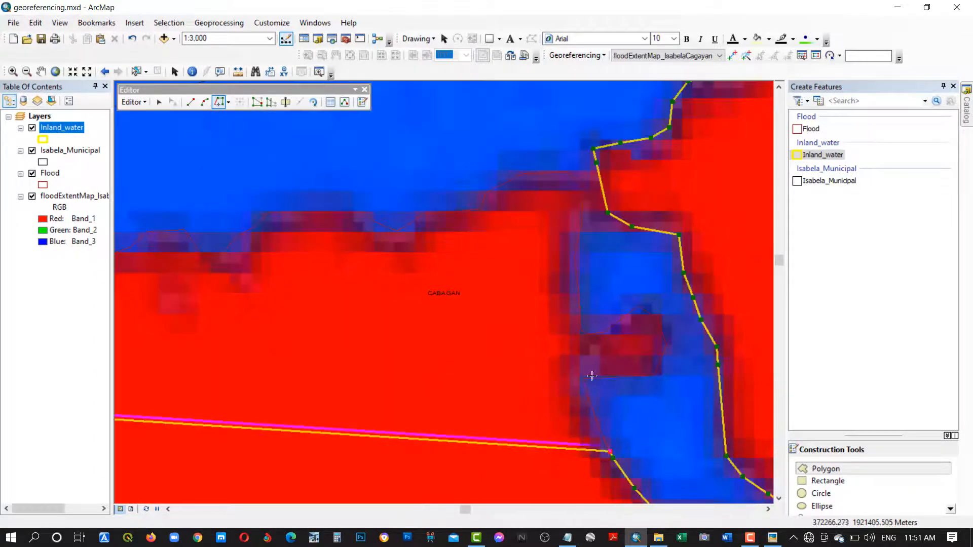
left_click(184, 229)
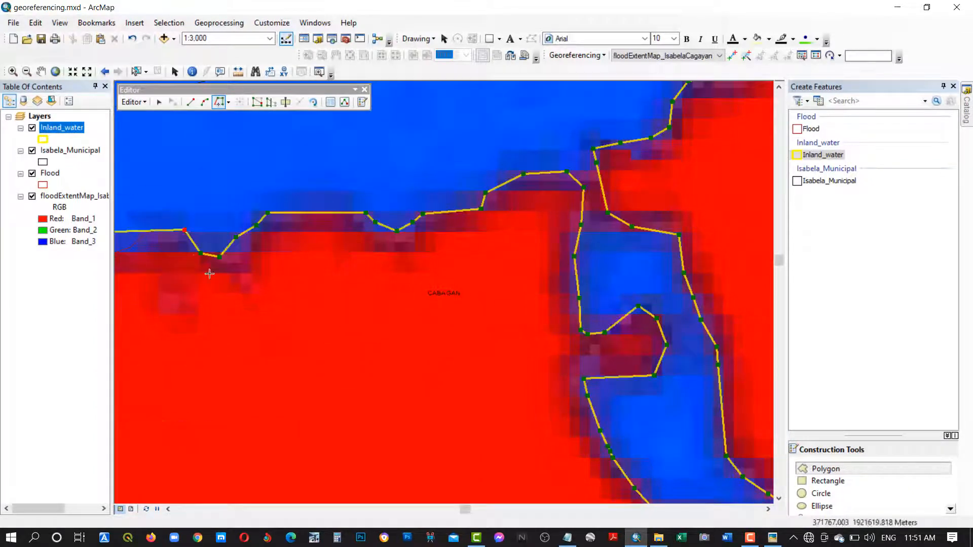
left_click_drag(211, 269, 603, 285)
Continue tracing the Flood edge westward along the river's southern bank in Cabagan, following the small red protrusions
left_click(577, 246)
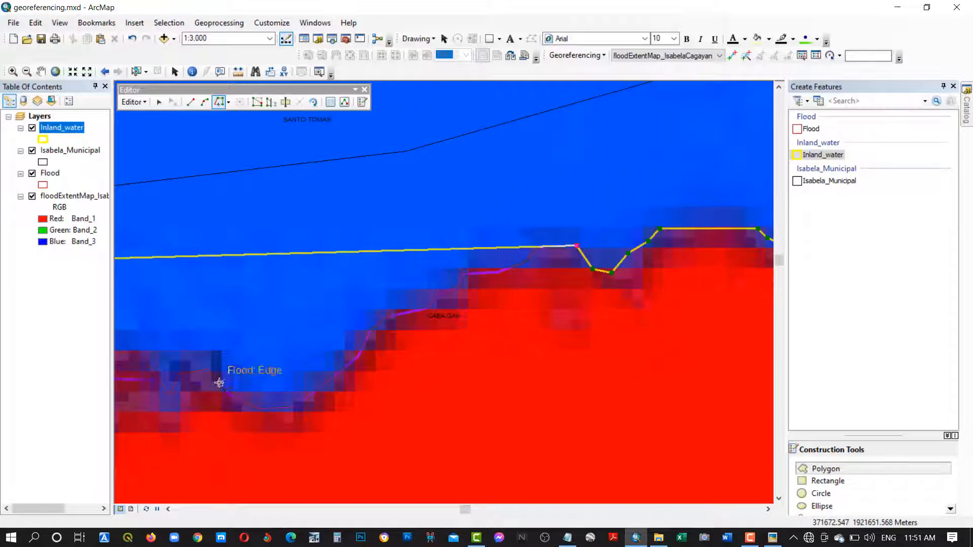
left_click(209, 369)
left_click_drag(211, 372, 644, 296)
left_click(641, 292)
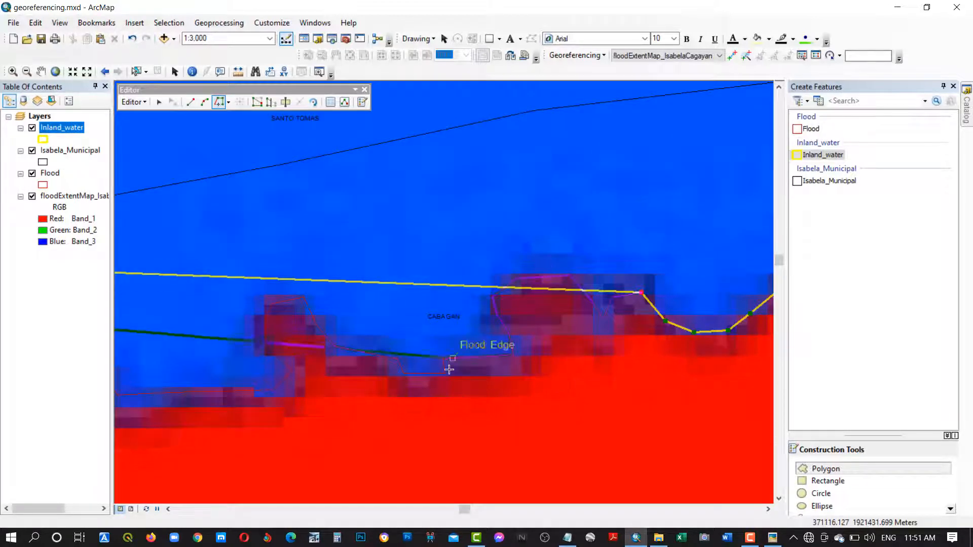
left_click(146, 391)
mouse_move(147, 391)
left_mouse_down()
mouse_move(268, 356)
mouse_move(676, 297)
left_mouse_up()
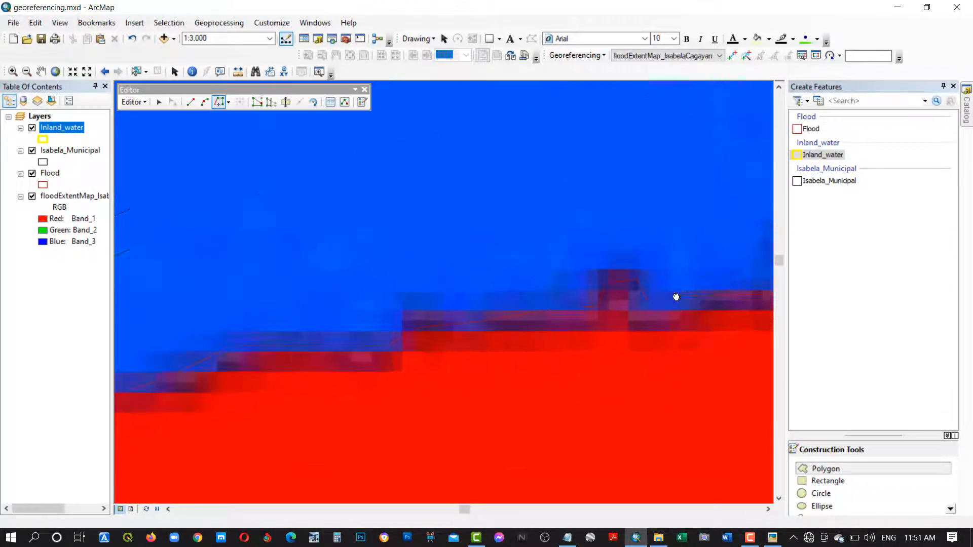
left_click(232, 345)
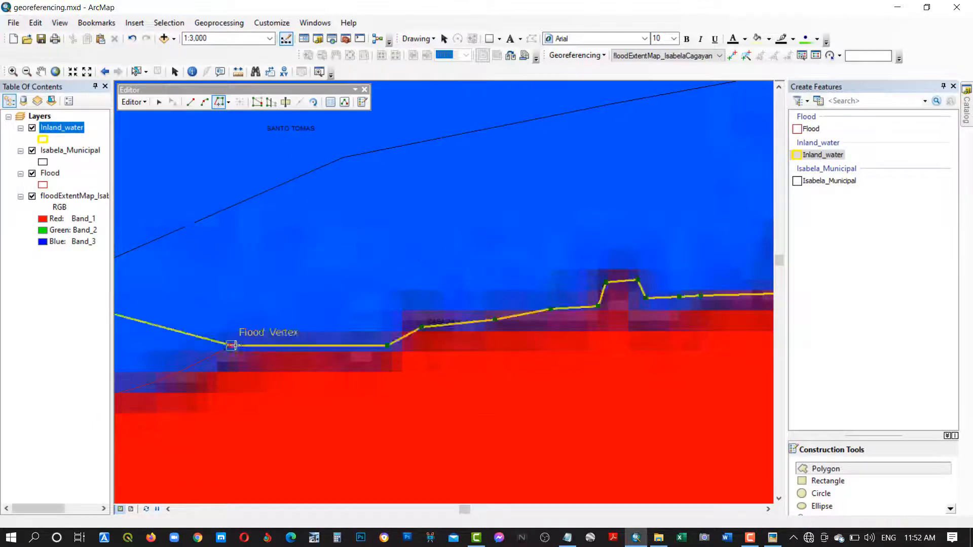
Trace the southern bank southwest across the Cabagan boundary into Santo Tomas, around the red protrusion beyond it
scroll(231, 345, "down", 1)
mouse_move(224, 352)
left_mouse_down()
mouse_move(493, 344)
mouse_move(530, 324)
left_mouse_up()
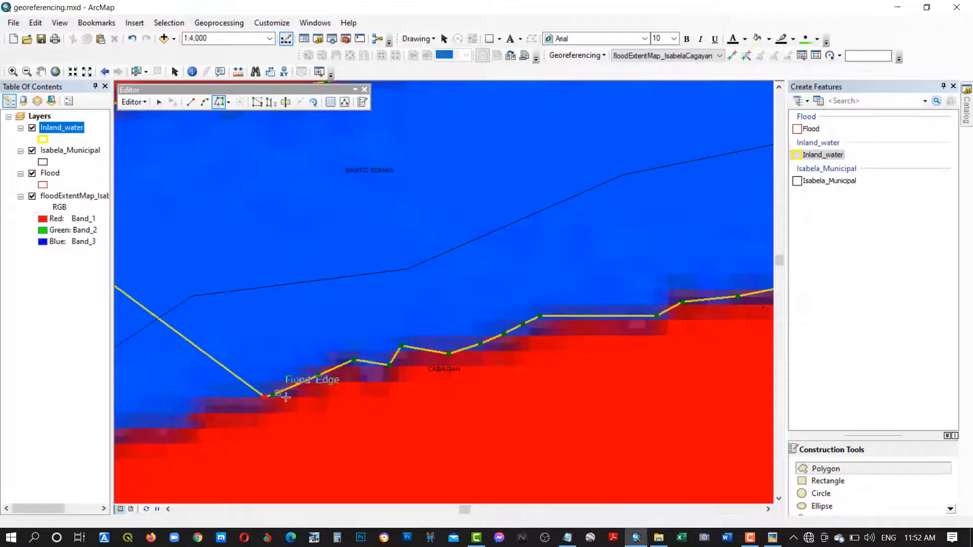
left_click_drag(380, 438, 730, 362)
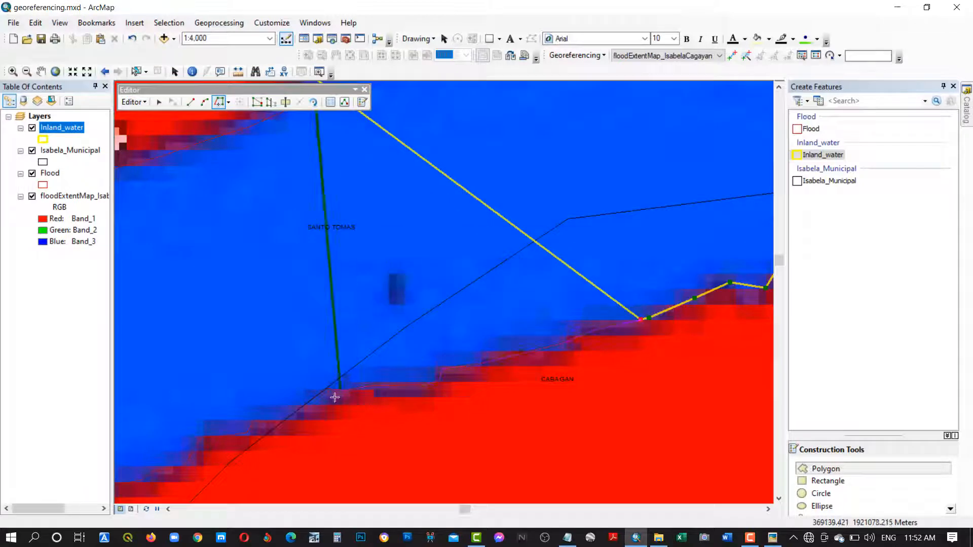
left_click_drag(267, 423, 594, 309)
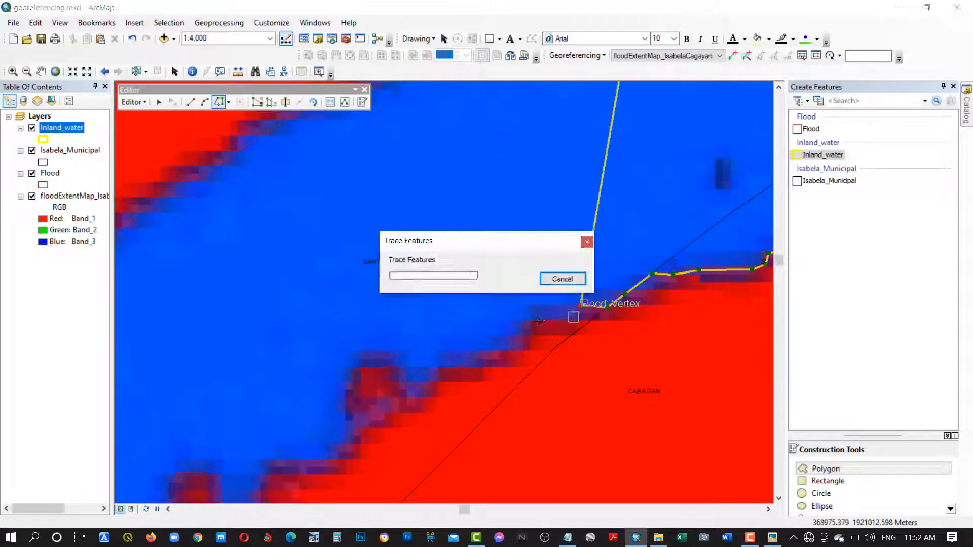
left_click(311, 462)
mouse_move(303, 466)
left_mouse_down()
mouse_move(528, 222)
mouse_move(619, 196)
left_mouse_up()
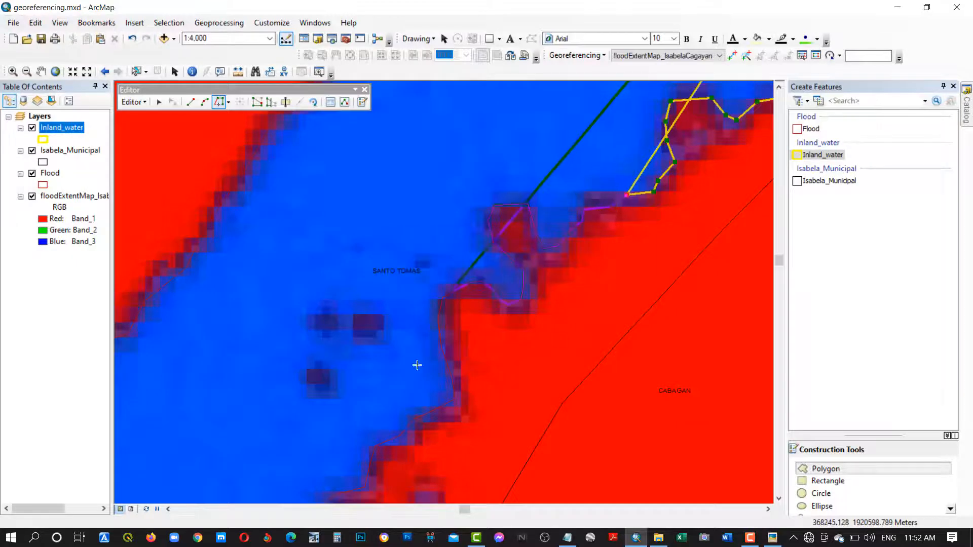
Trace the river's eastern bank southward past the Cabagan–Tumauini boundary, including the outlines of the red patches beside the bank
left_click(375, 446)
left_click_drag(442, 445, 598, 283)
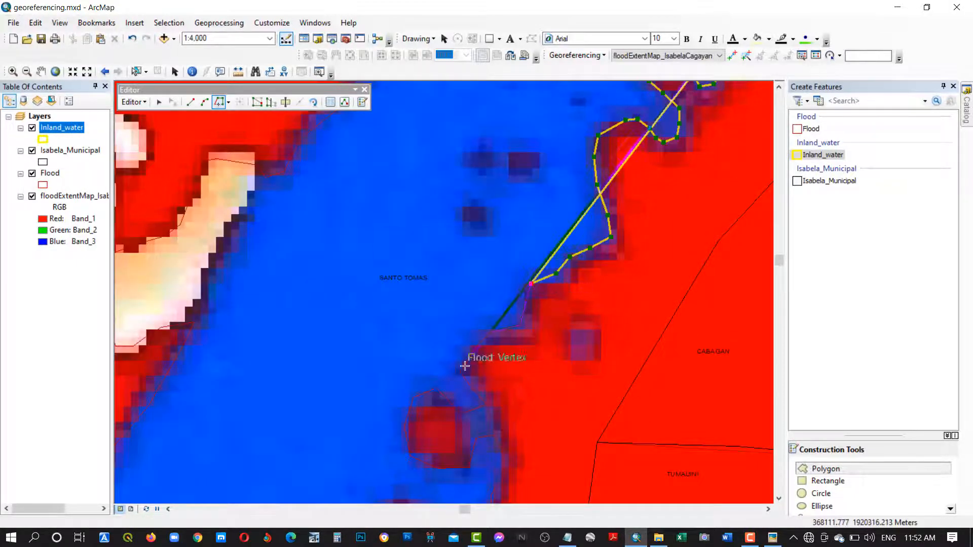
left_click(505, 474)
left_click_drag(502, 477, 625, 225)
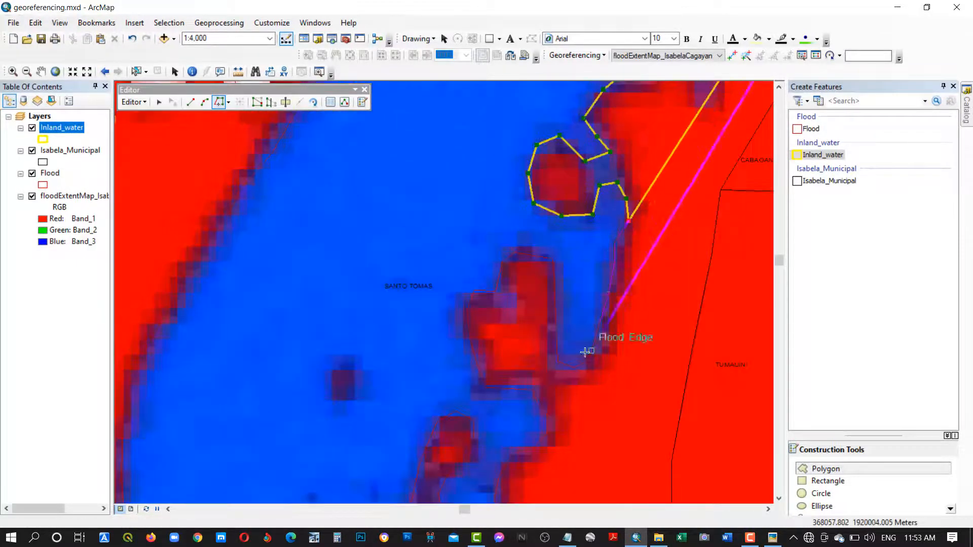
left_click(520, 449)
mouse_move(519, 450)
left_mouse_down()
mouse_move(605, 304)
mouse_move(602, 181)
left_mouse_up()
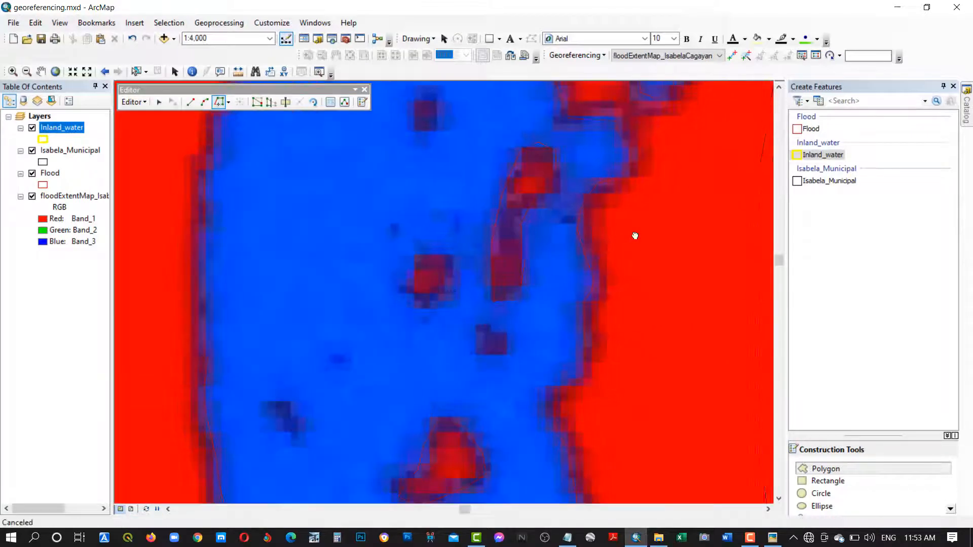
Trace the Flood edge down the river's eastern bank in Santo Tomas to the Delfin Albano boundary
left_click(554, 428)
left_click_drag(554, 427, 528, 206)
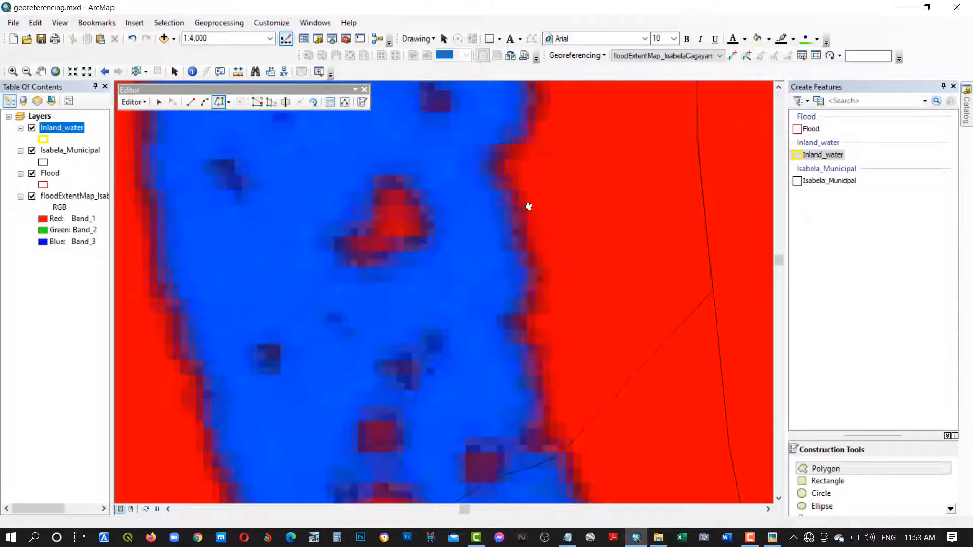
left_click(536, 434)
left_click_drag(536, 434, 536, 186)
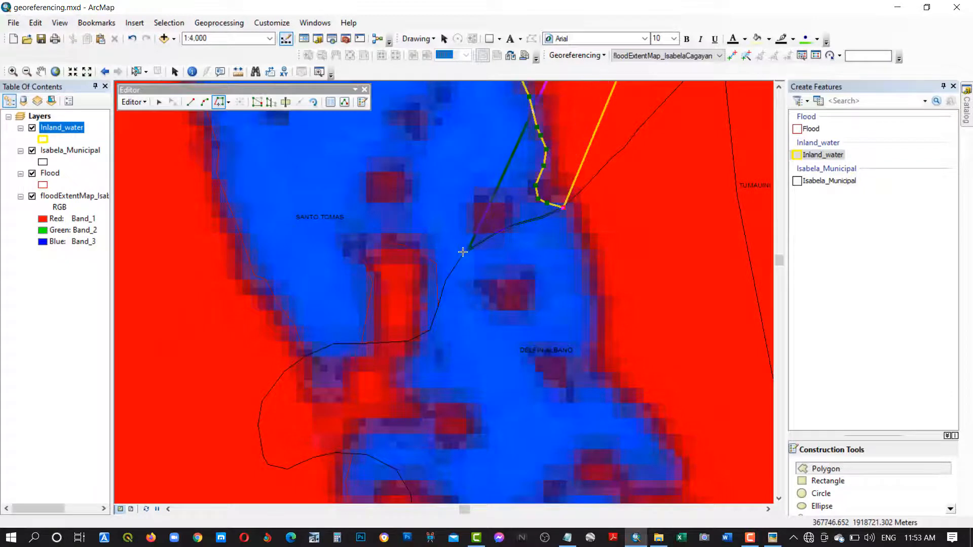
Trace across the river along the Santo Tomas–Delfin Albano boundary and around the red sandbar to the western bank
left_click(439, 305)
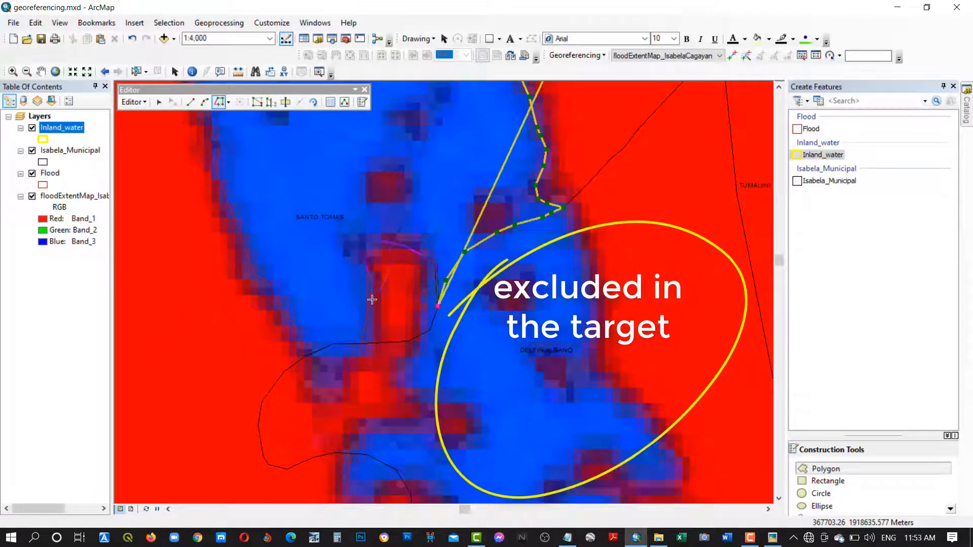
left_click(362, 344)
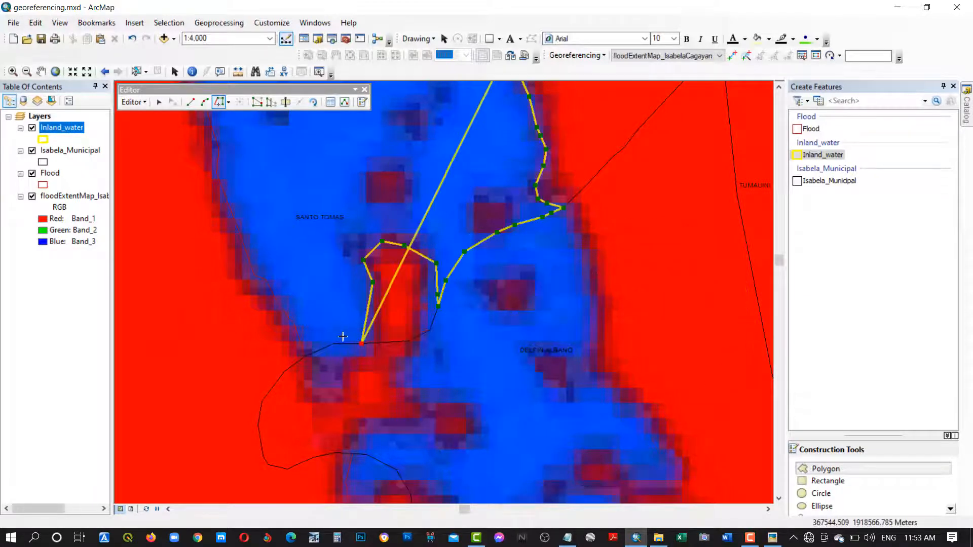
left_click(305, 356)
Trace the Flood edge northward up the river's western bank in Santo Tomas to the large white patch beside the bank
left_click(219, 149)
left_click_drag(219, 149, 312, 323)
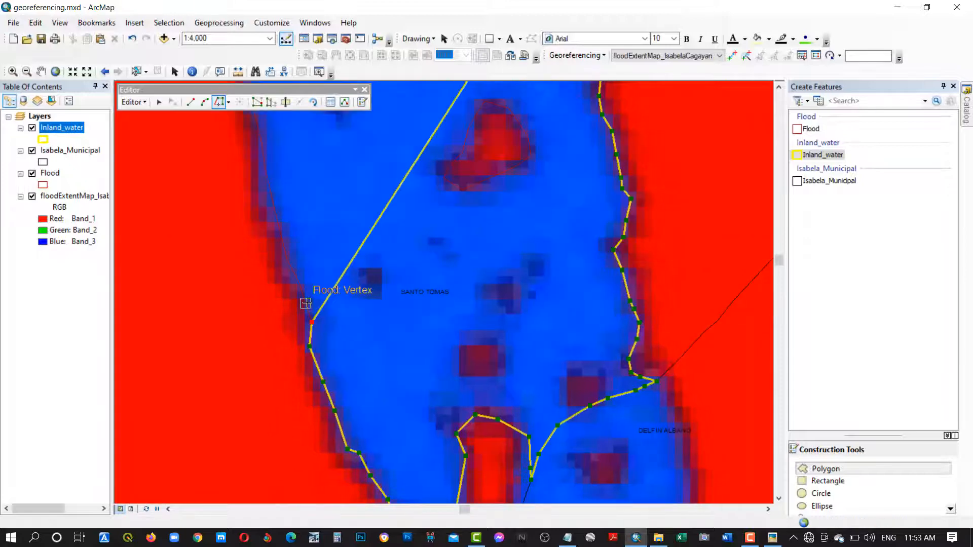
left_click(262, 139)
left_click_drag(304, 163, 429, 414)
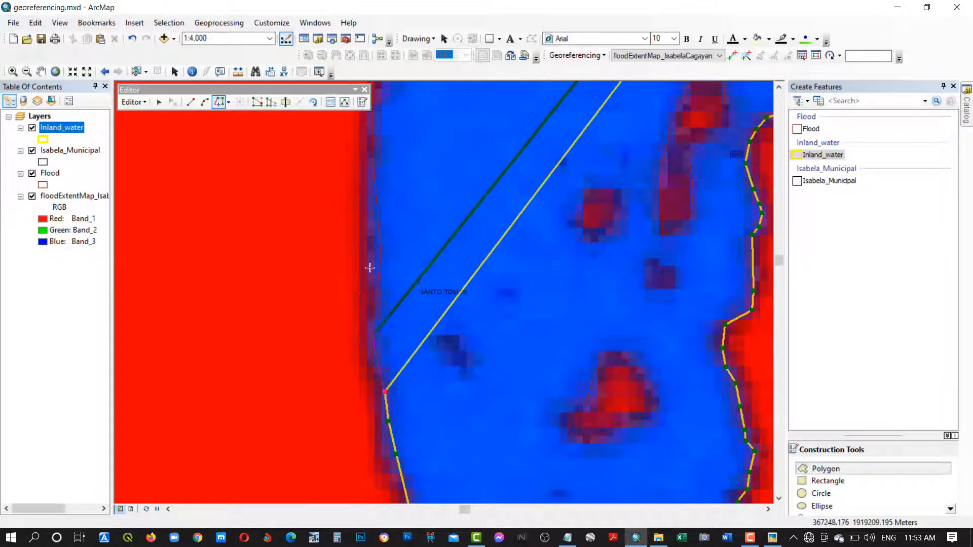
left_click(373, 141)
left_click_drag(452, 173, 452, 469)
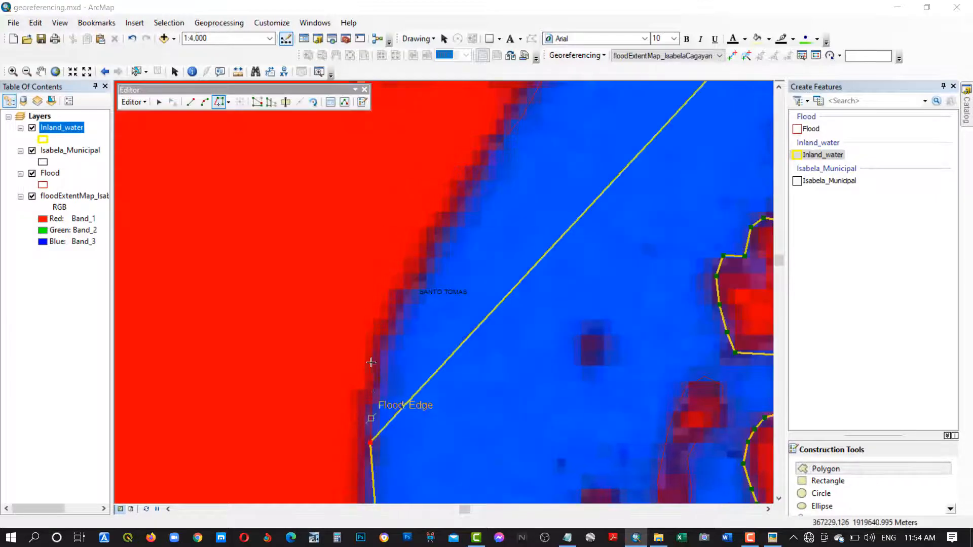
left_click(521, 118)
left_click_drag(578, 165, 365, 435)
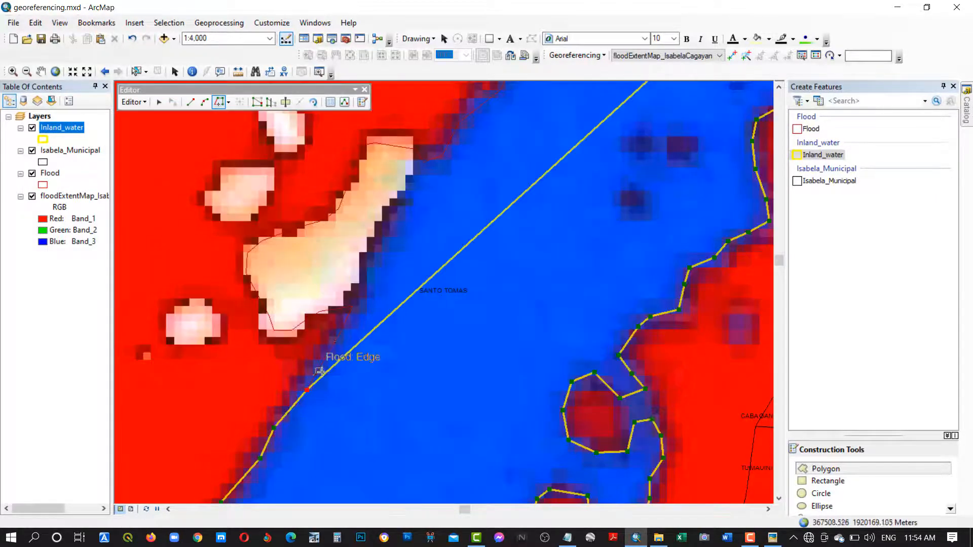
left_click(319, 371)
left_click(340, 330)
left_click(352, 306)
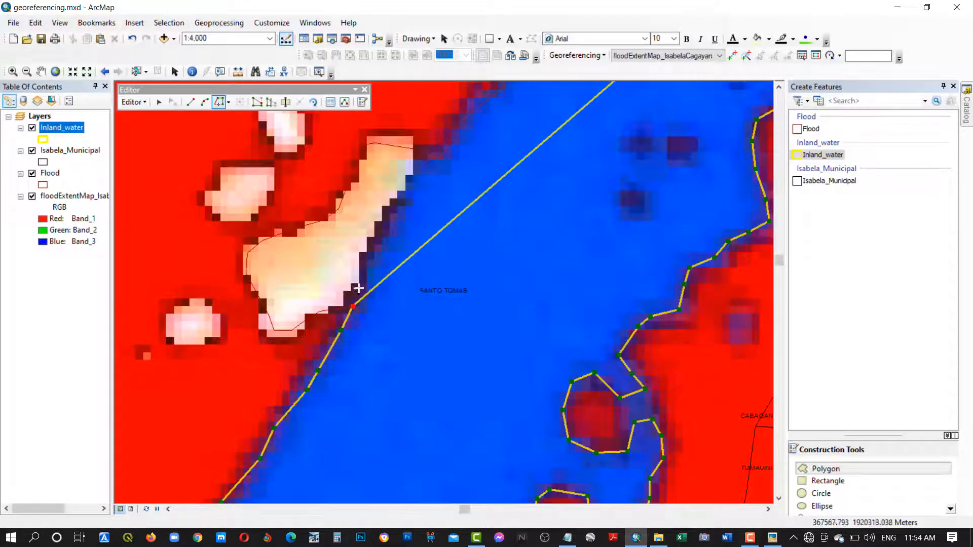
Digitize the bank with straight segments along the river side of the large white patch in Santo Tomas
left_click(190, 103)
left_click(359, 283)
left_click(358, 247)
left_click(371, 234)
left_click(384, 209)
left_click(391, 199)
left_click(408, 176)
left_click(423, 162)
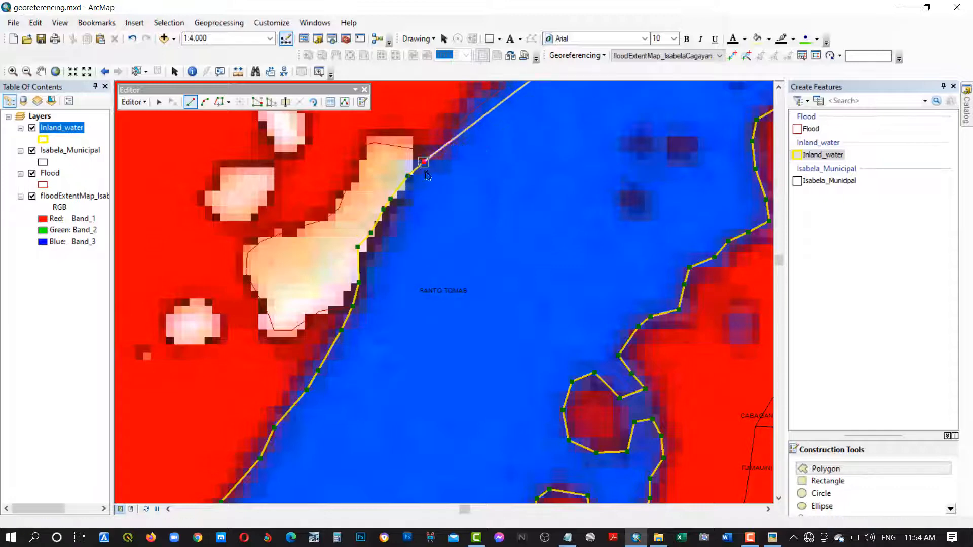
Trace the Flood edge northeast along the western bank from the white patch toward the polygon's starting point
left_click_drag(426, 172, 319, 327)
left_click(219, 102)
left_click(326, 316)
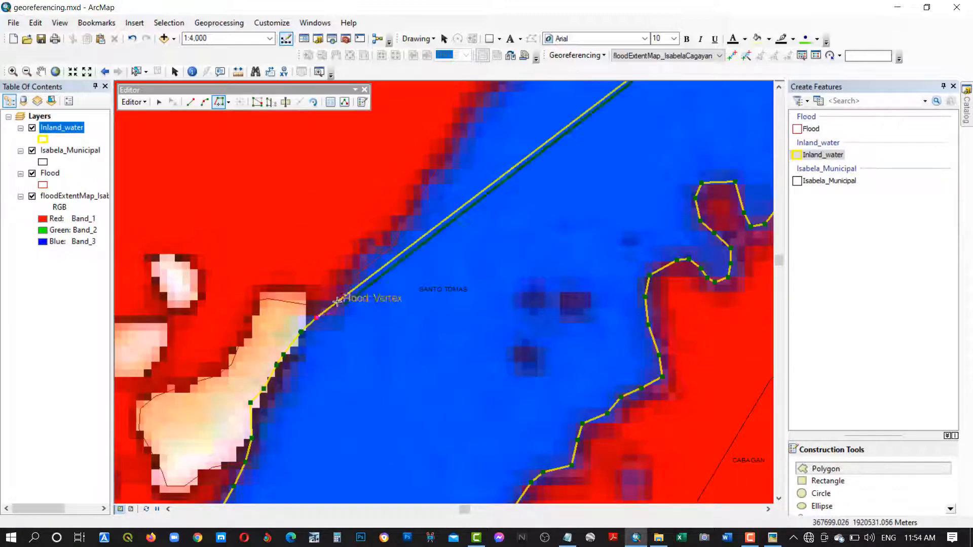
left_click(475, 107)
mouse_move(534, 146)
left_mouse_down()
mouse_move(391, 385)
mouse_move(302, 432)
left_mouse_up()
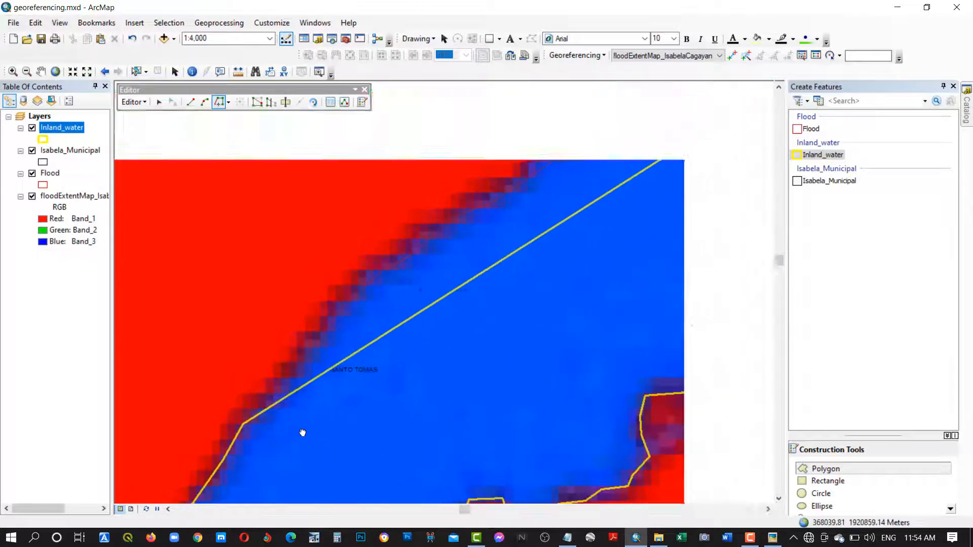
left_click(245, 419)
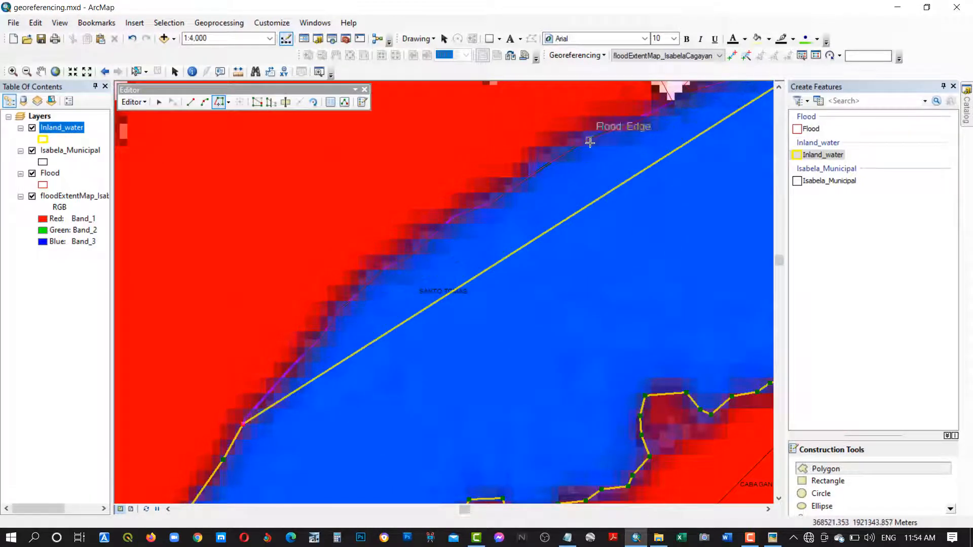
left_click(589, 141)
left_click_drag(620, 168, 259, 418)
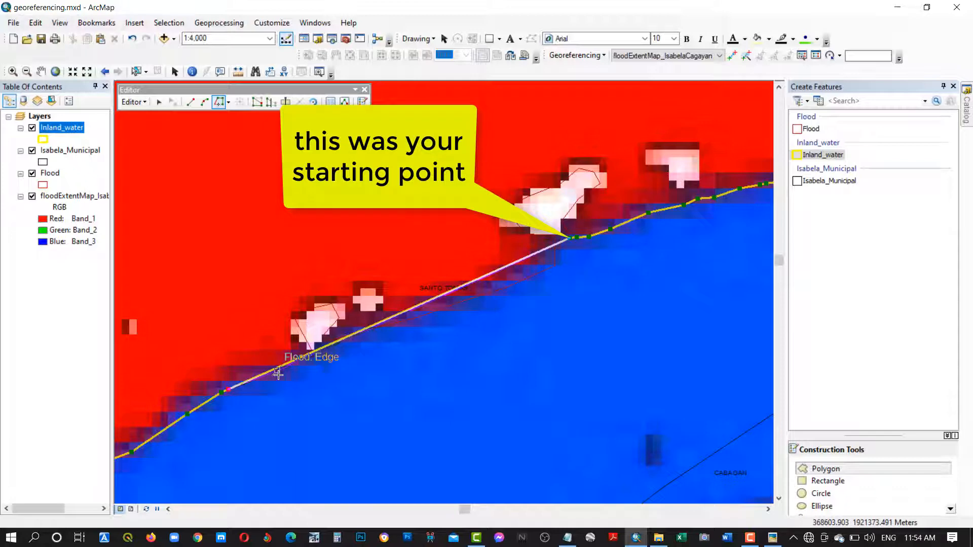
Trace the remaining bank past the small white patches to the starting point and finish the polygon sketch
double_click(312, 350)
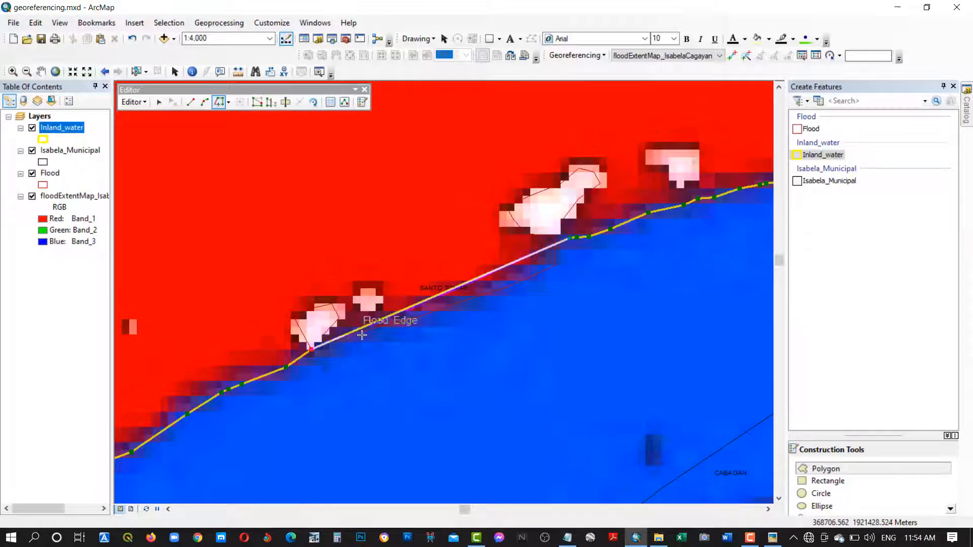
left_click(487, 294)
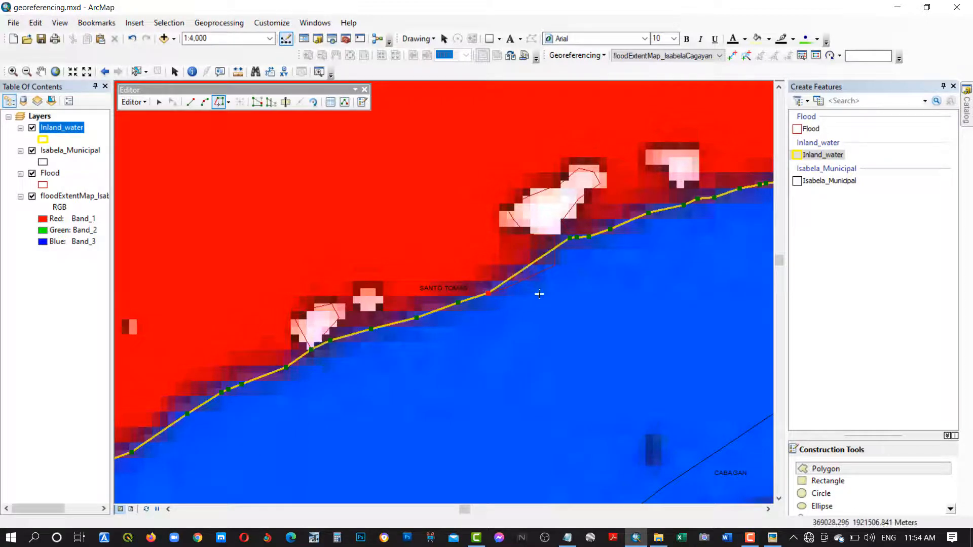
mouse_move(533, 300)
left_mouse_down()
mouse_move(372, 391)
mouse_move(341, 394)
left_mouse_up()
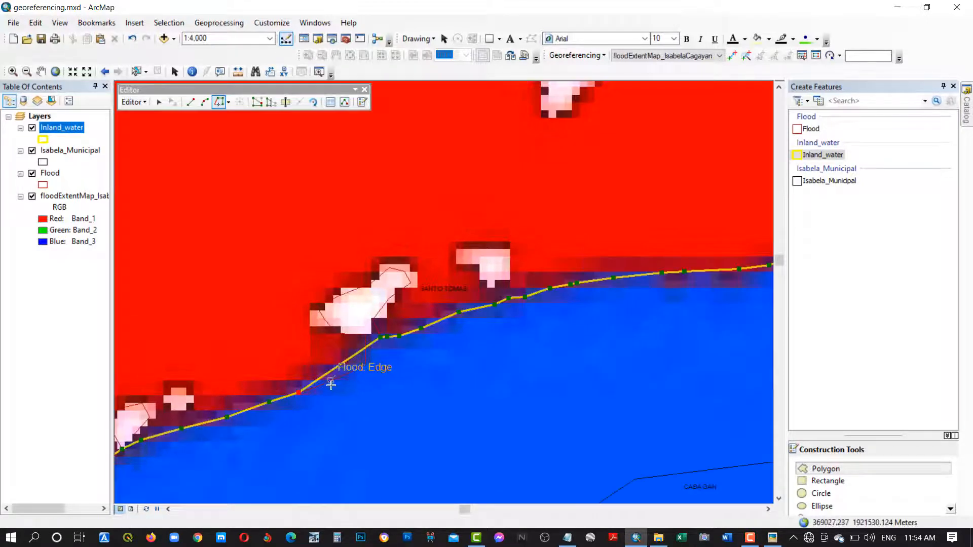
right_click(367, 337)
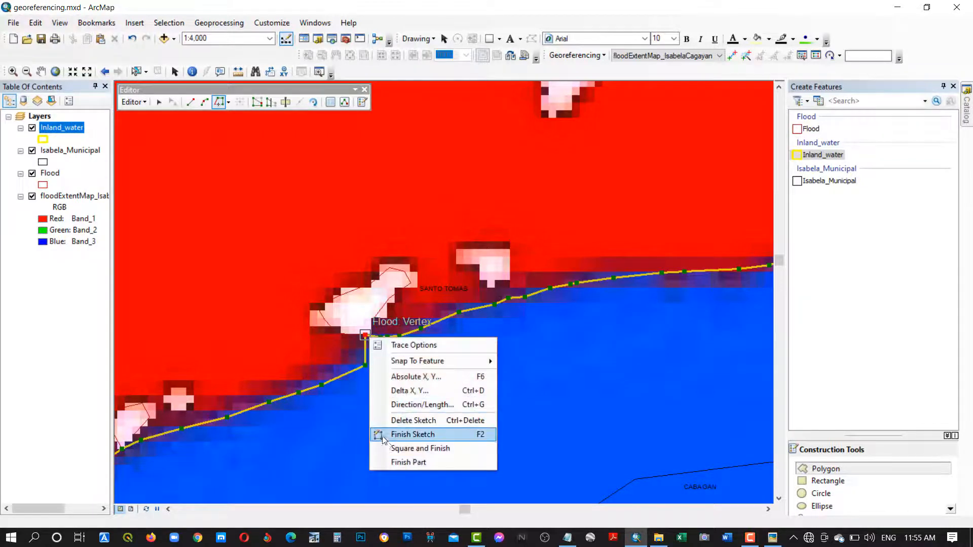
left_click(401, 434)
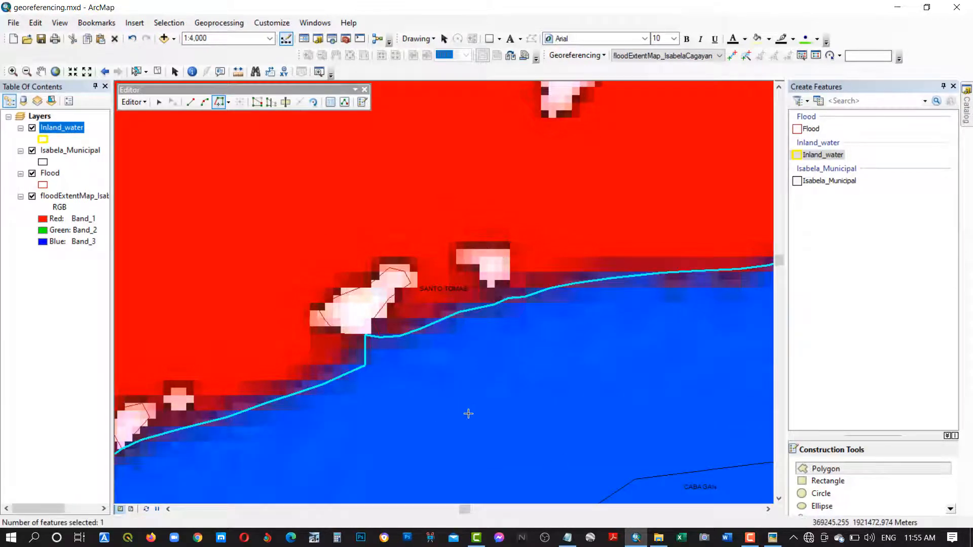
Start a new Inland_water polygon with a short straight segment at the southern end of the separate river section north of the finished polygon
scroll(468, 414, "up", 4)
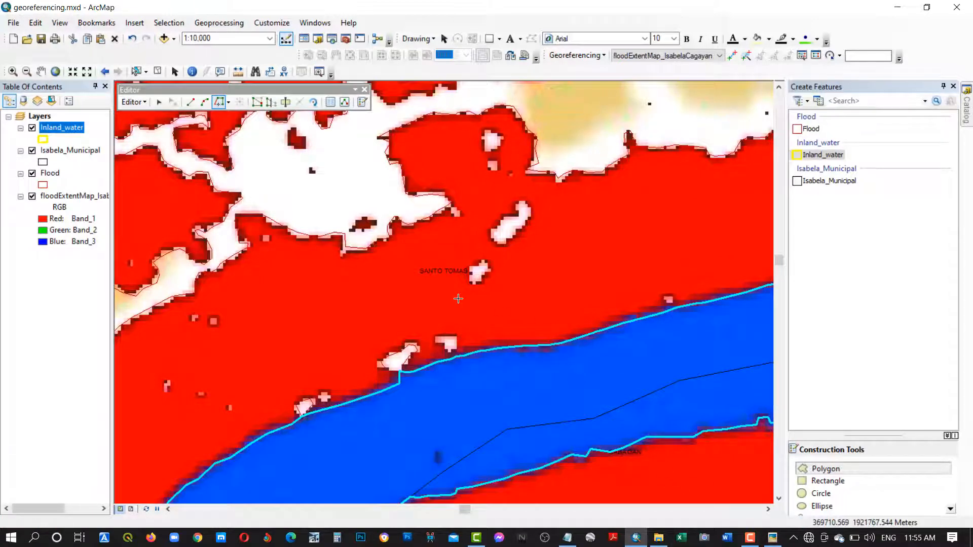
scroll(458, 299, "up", 3)
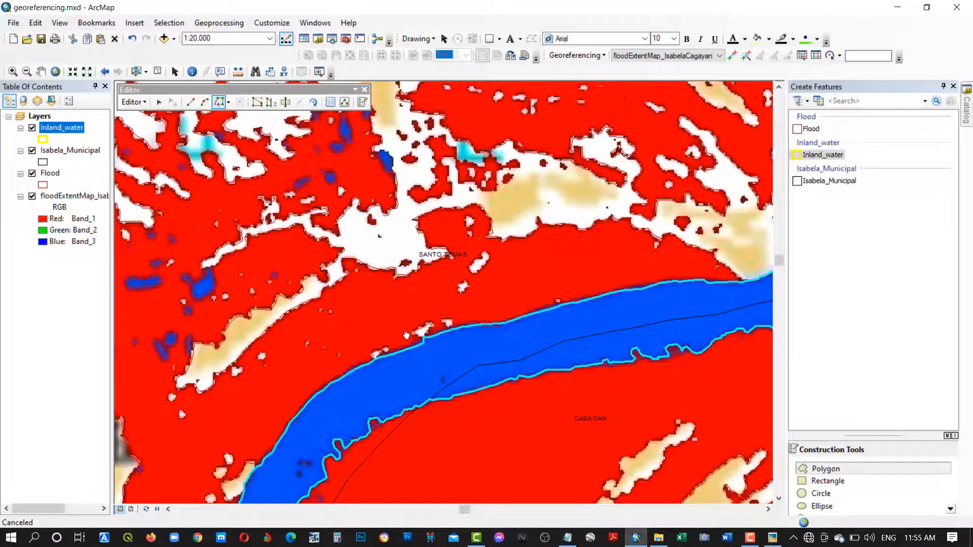
left_click_drag(407, 335, 536, 308)
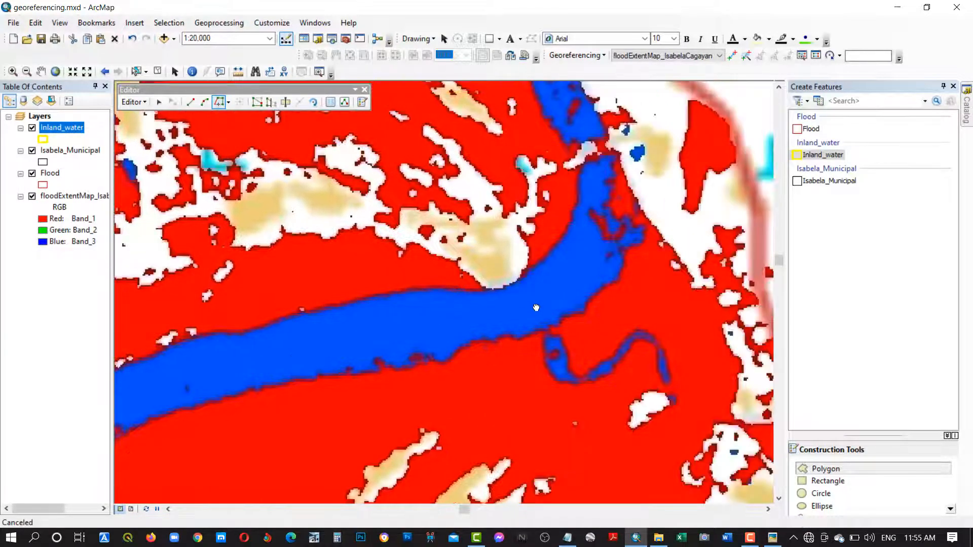
left_click_drag(612, 303, 616, 320)
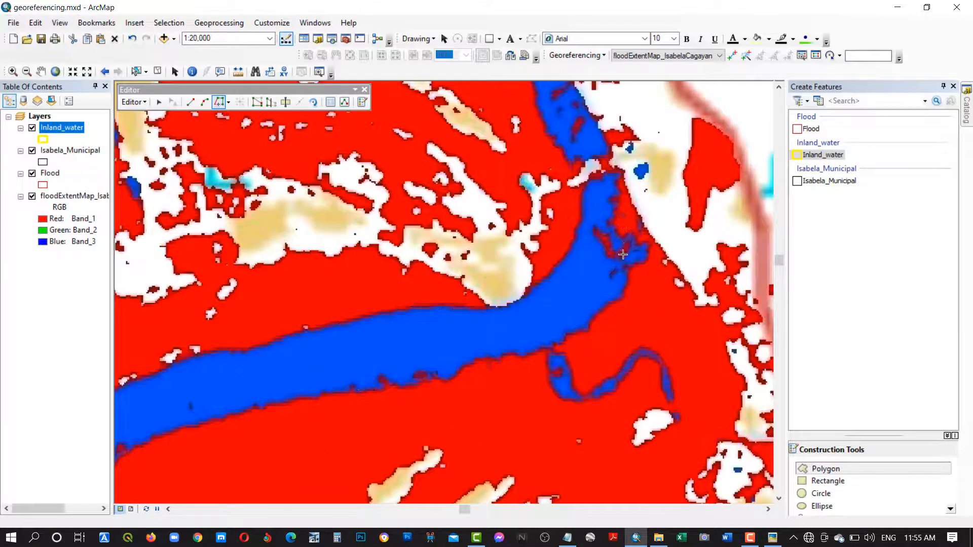
left_click_drag(620, 161, 620, 417)
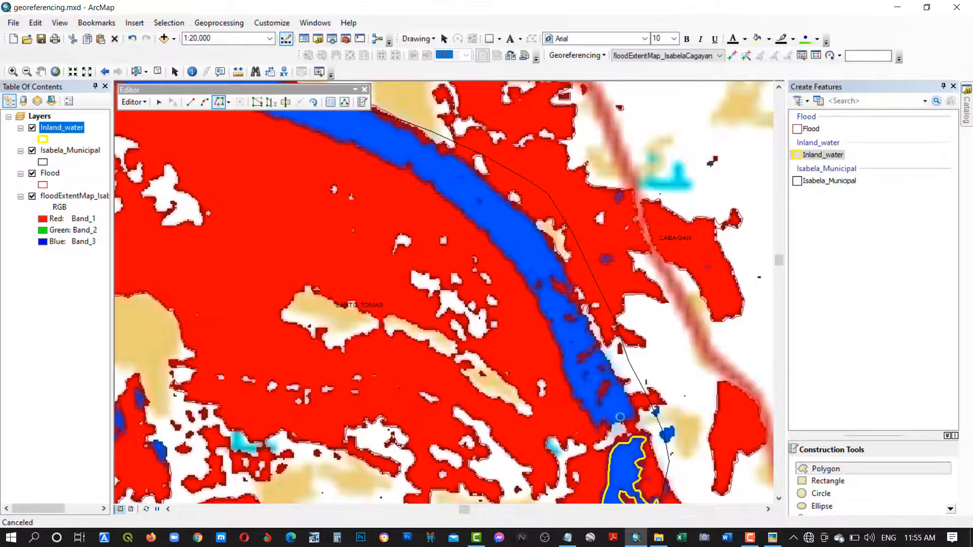
scroll(620, 417, "up", 4)
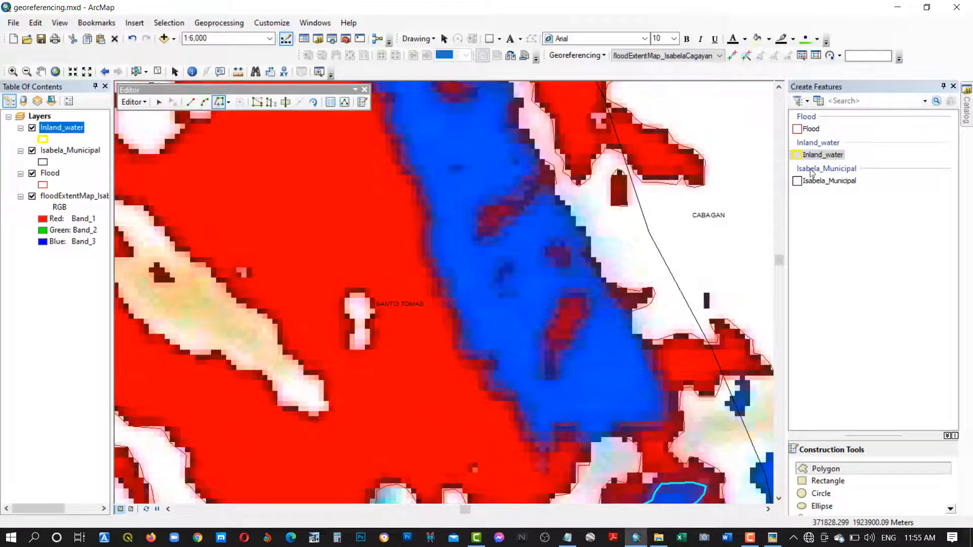
left_click(816, 155)
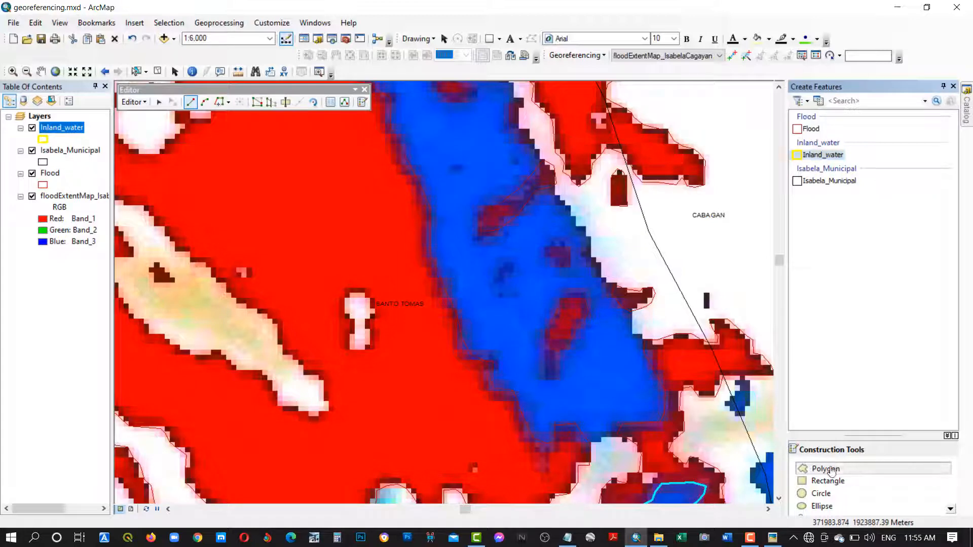
left_click(618, 436)
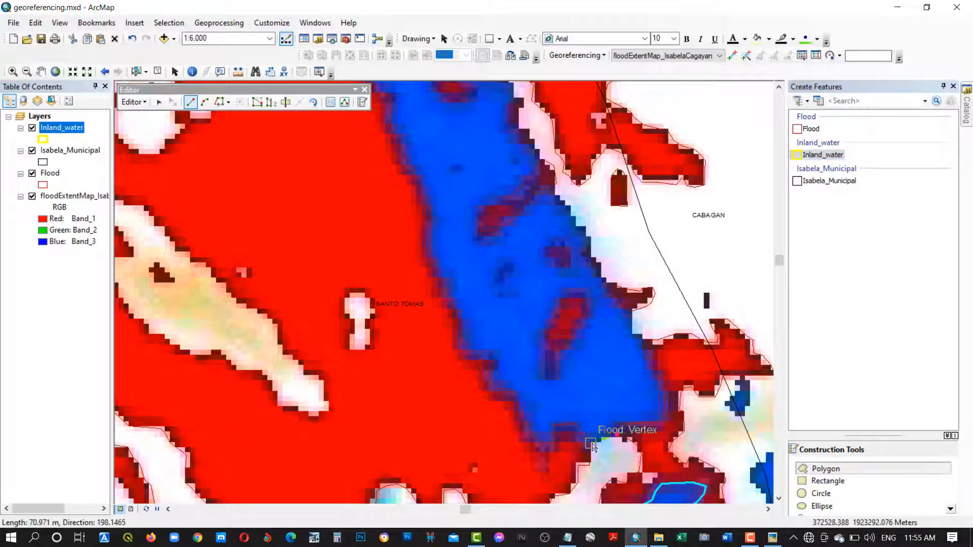
left_click(592, 443)
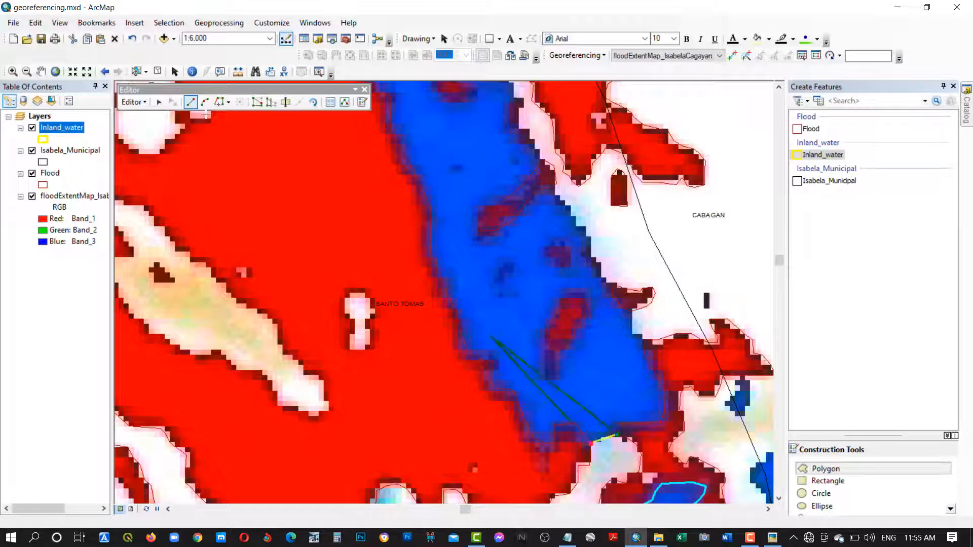
Trace the Flood edge northwest along the new section's western bank in Santo Tomas, including around the small red protrusion
left_click(218, 102)
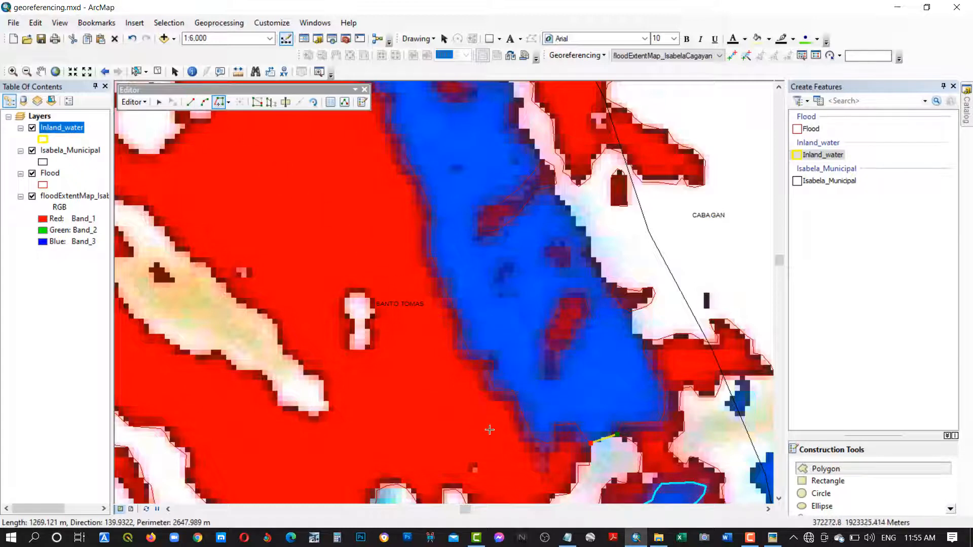
left_click(582, 433)
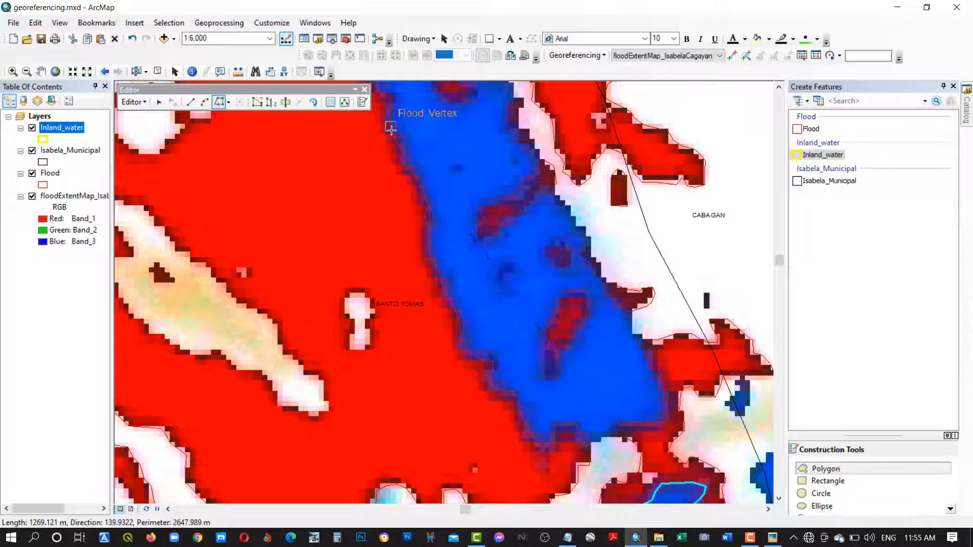
left_click_drag(391, 130, 449, 369)
left_click(333, 146)
left_click_drag(312, 100, 470, 330)
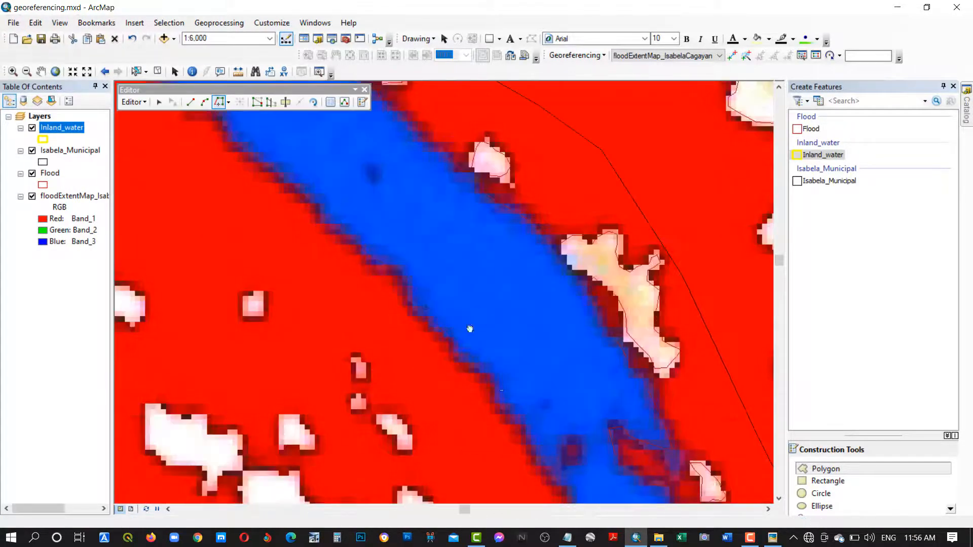
left_click(478, 369)
left_click(229, 135)
mouse_move(289, 235)
left_mouse_down()
mouse_move(439, 472)
mouse_move(497, 517)
left_mouse_up()
left_click_drag(492, 453, 606, 315)
left_click(548, 360)
left_click(191, 168)
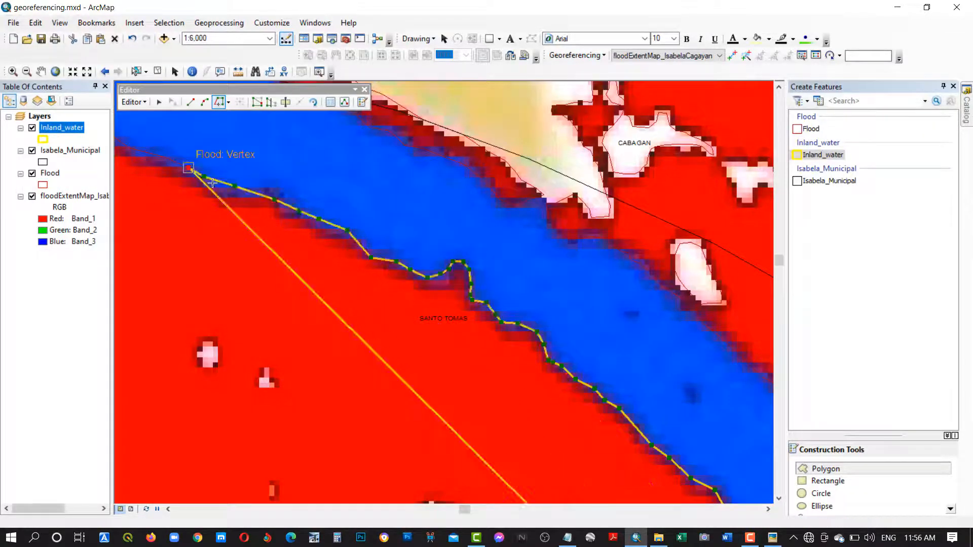
Trace the southwestern bank northwest across the Santo Tomas–Cabagan boundary to the red patches in the river
left_click_drag(188, 175, 598, 390)
left_click(593, 382)
left_click(196, 264)
left_click_drag(217, 284, 624, 434)
left_click(591, 413)
left_click(137, 312)
mouse_move(248, 359)
left_mouse_down()
mouse_move(565, 422)
mouse_move(786, 439)
left_mouse_up()
left_click(677, 394)
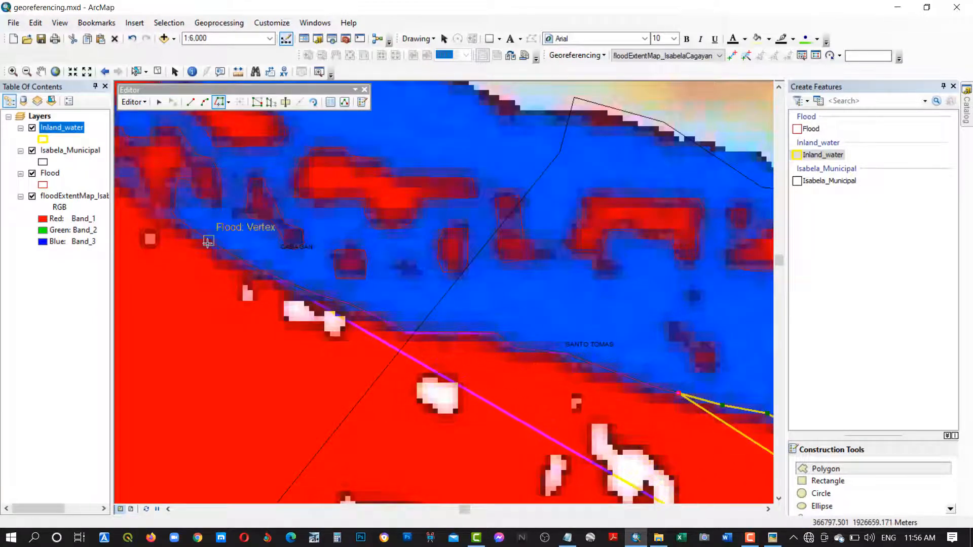
left_click(172, 211)
Trace the Flood edge in Cabagan around the red patches and narrow blue inlets to the river section's northwestern end
left_click_drag(190, 239, 468, 393)
left_click(493, 326)
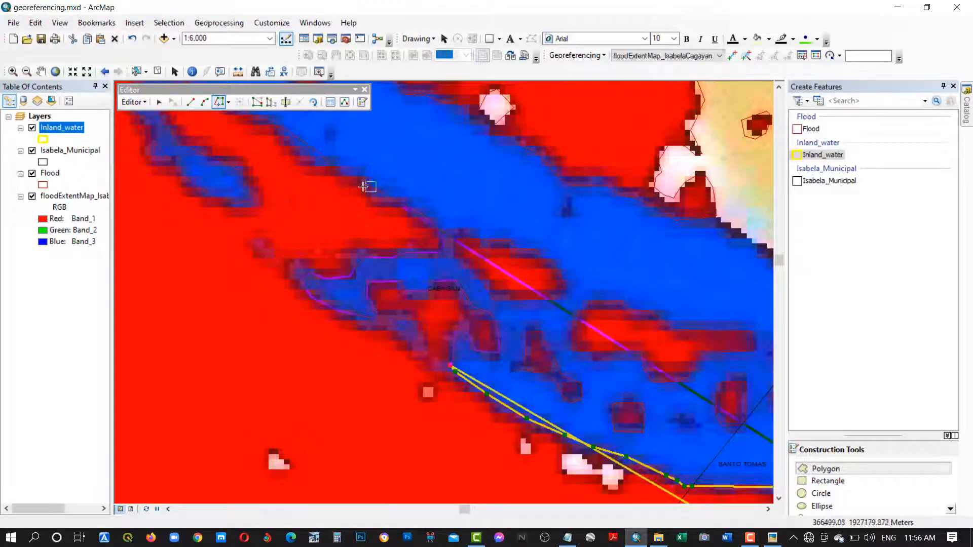
left_click(338, 172)
left_click_drag(380, 220, 549, 412)
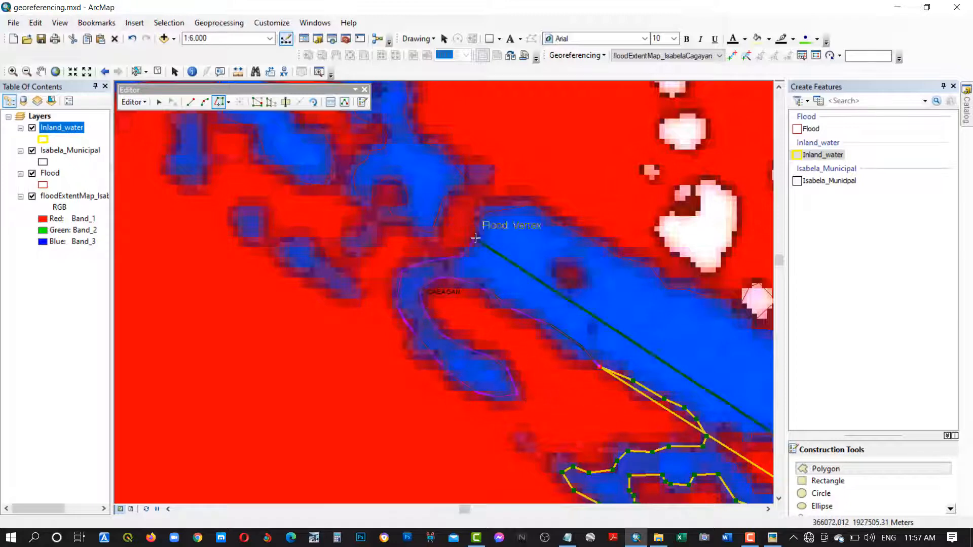
left_click(668, 289)
Trace the northeastern bank southeast through Cabagan, past the small white patch, to the red pocket beside the tan land
left_click(366, 274)
left_click(386, 281)
left_click(407, 285)
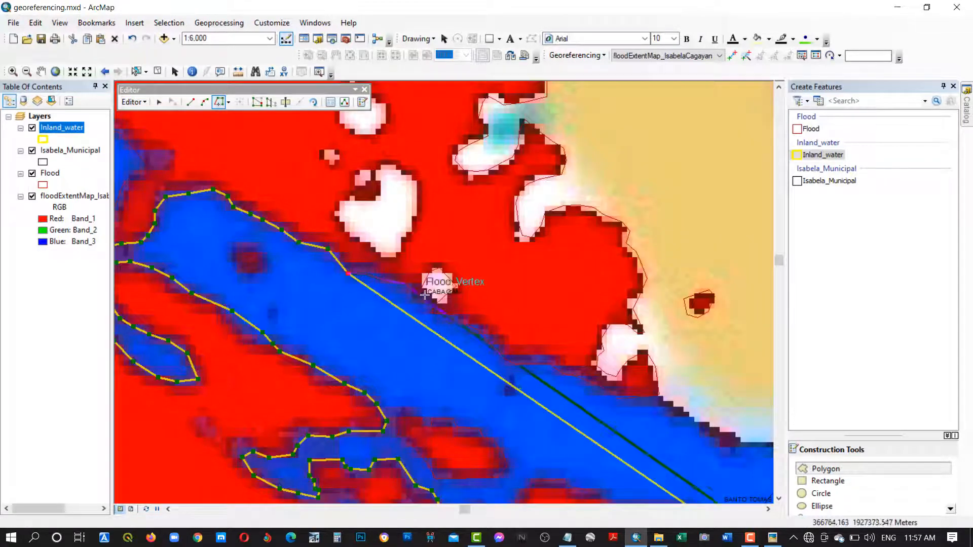
left_click(419, 295)
left_click(563, 373)
left_click(582, 378)
left_click(603, 386)
left_click(618, 398)
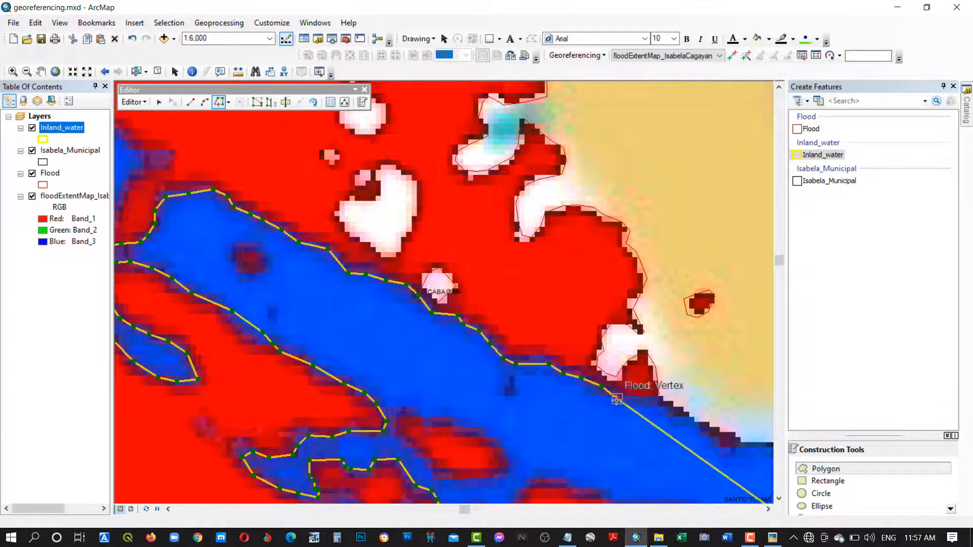
Trace the Flood edge past the red pocket, then extend the bank southeast with straight segments across the Cabagan–Santo Tomas boundary corner
left_click_drag(618, 399, 362, 326)
left_click(376, 325)
left_click(394, 324)
left_click(403, 322)
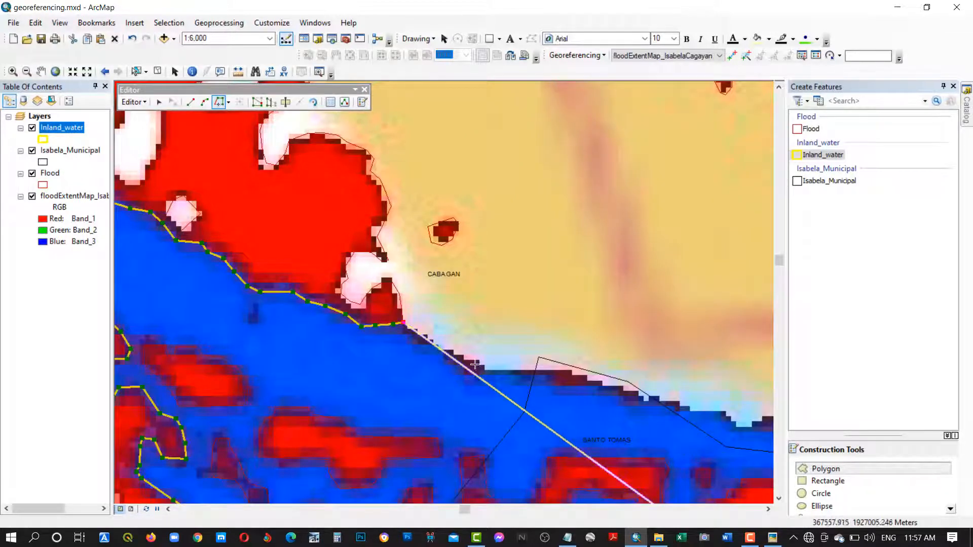
left_click(191, 102)
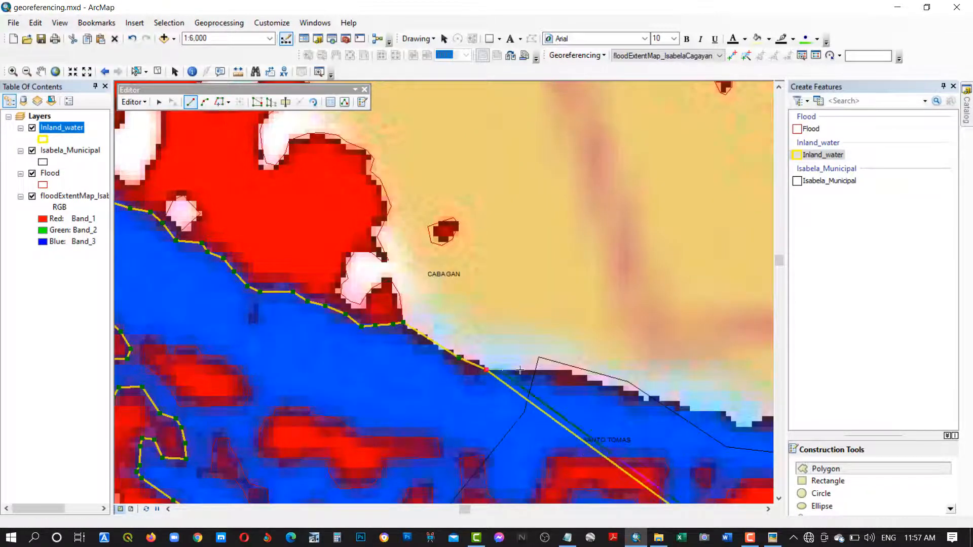
left_click_drag(609, 439, 471, 329)
left_click(424, 275)
left_click(455, 273)
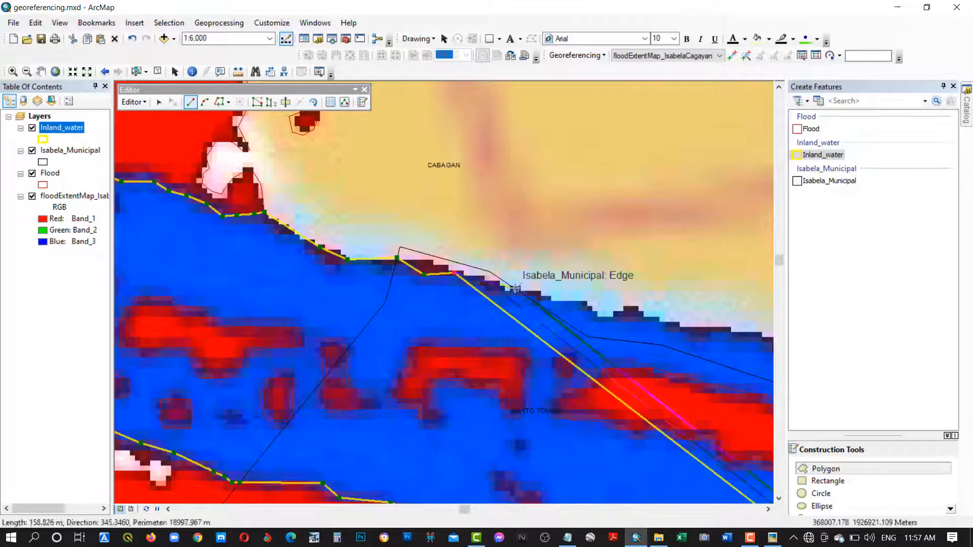
Extend the bank to the Isabela_Municipal boundary with straight segments and trace that boundary southeast past the elongated red island
left_click(516, 289)
left_click(588, 337)
left_click_drag(593, 334, 352, 296)
left_click(219, 102)
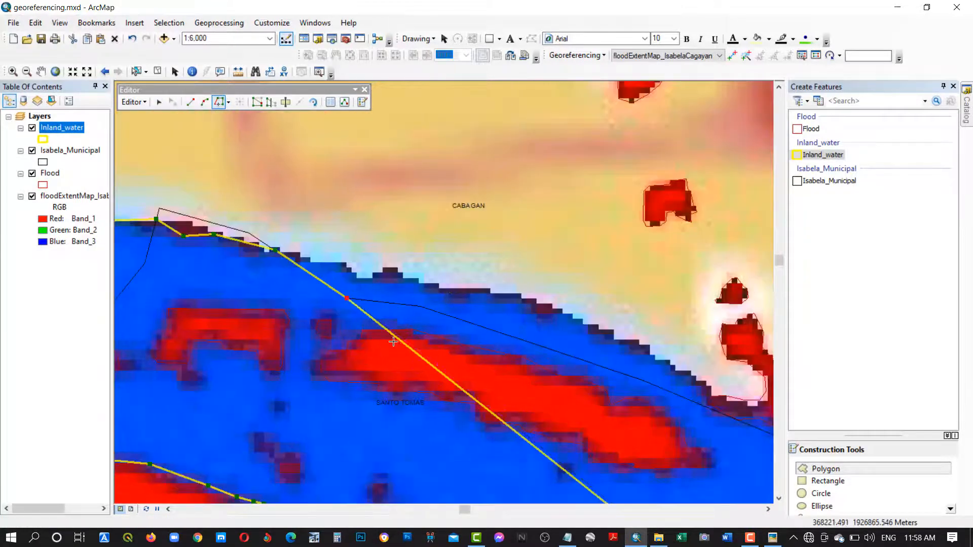
left_click(372, 301)
left_click(682, 396)
left_click_drag(687, 398, 454, 223)
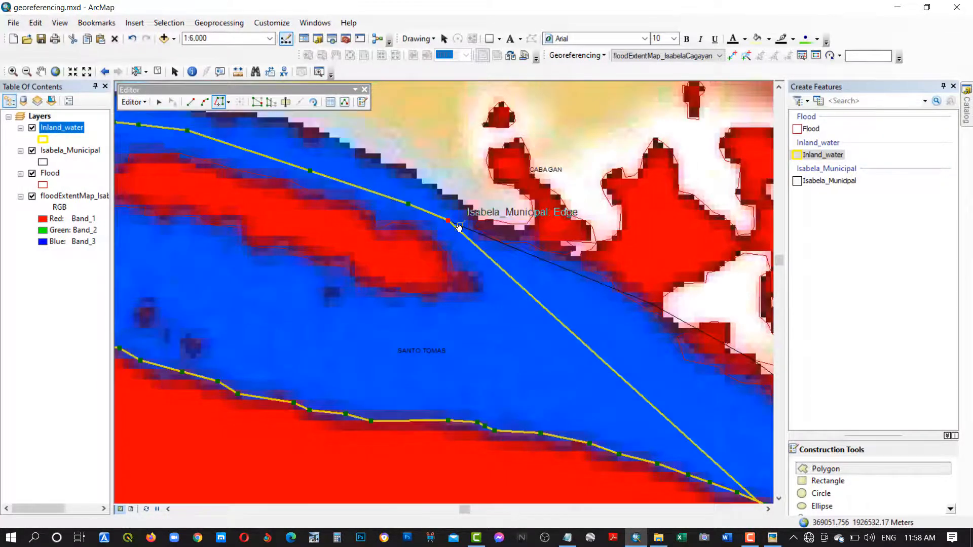
Trace the municipal boundary southeast to the white land, then follow the Flood edge around the red pockets below it
left_click(457, 225)
left_click(618, 290)
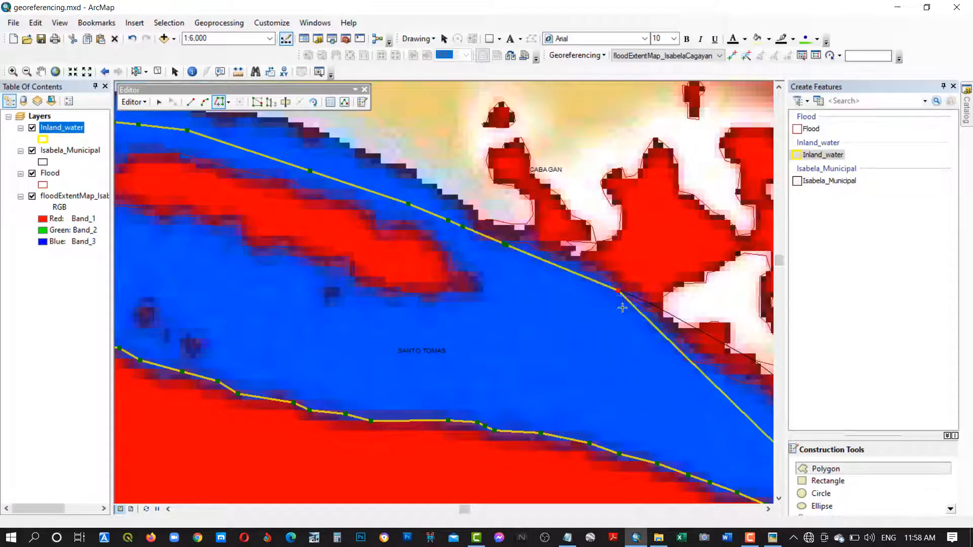
left_click_drag(622, 305, 432, 235)
left_click(462, 232)
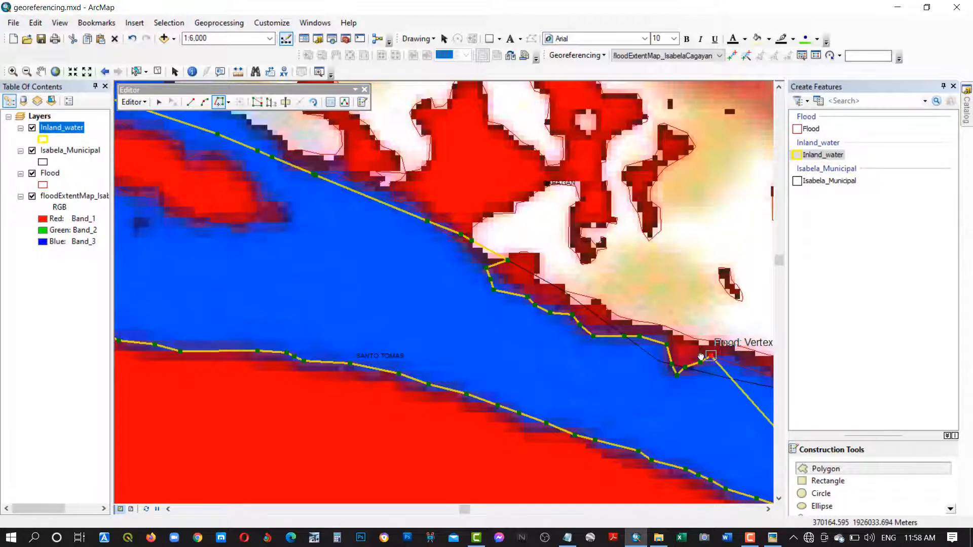
Trace the Flood edge southeast along the Santo Tomas northeastern bank, past the small white patches to the tan-and-white land patch
left_click_drag(702, 357, 447, 303)
left_click(693, 410)
left_click_drag(693, 408, 353, 172)
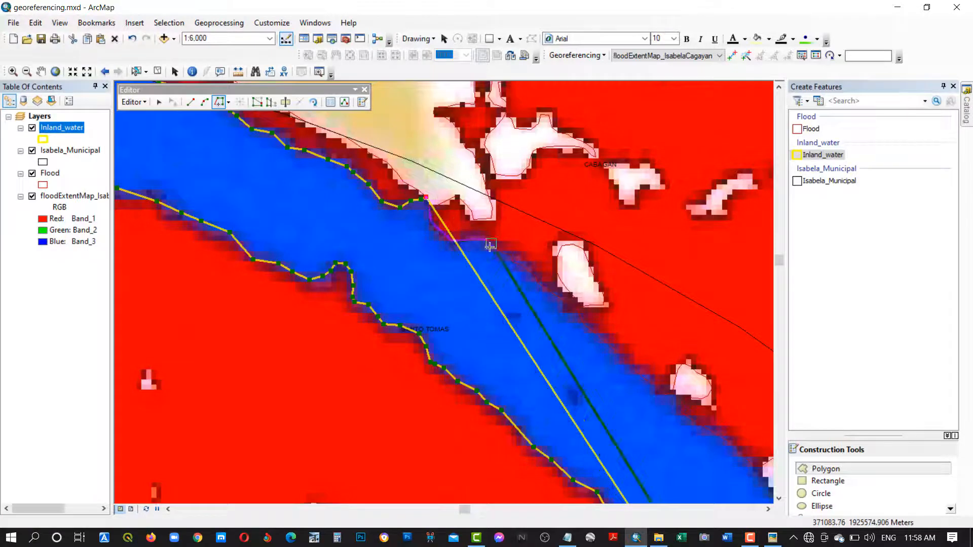
left_click(570, 309)
left_click(684, 391)
left_click_drag(685, 389, 558, 259)
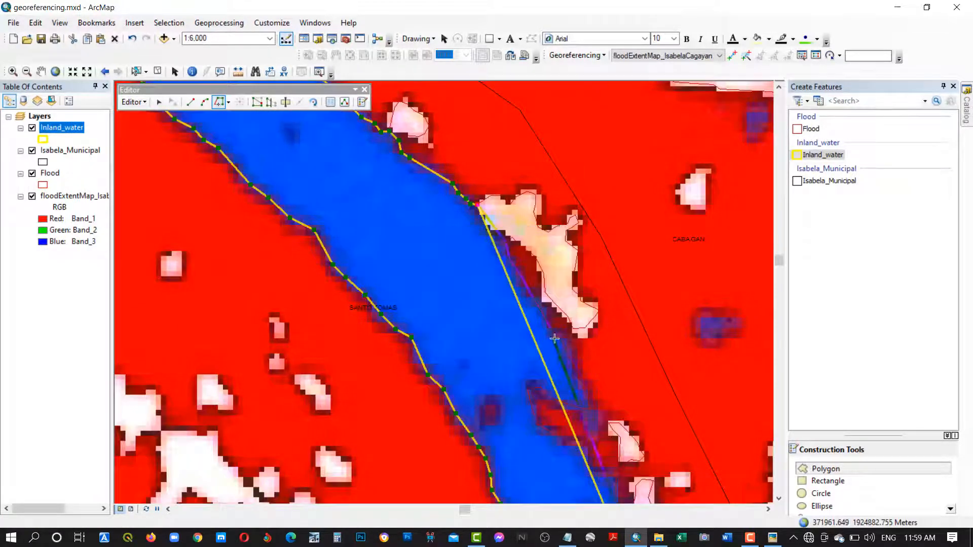
Trace the bank past the tan patch and around the red protrusion to the start of the narrow white strip
left_click(591, 401)
left_click_drag(591, 400, 591, 289)
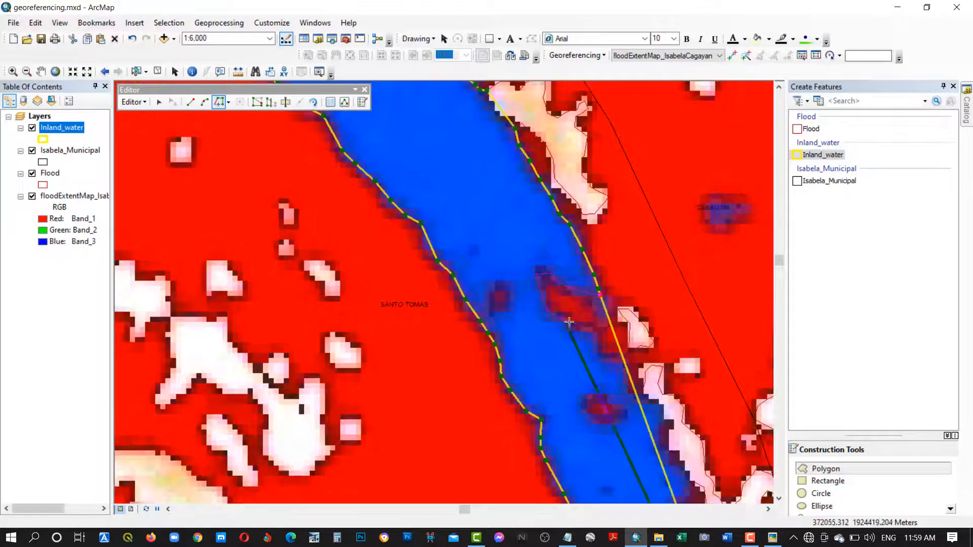
left_click(637, 390)
left_click_drag(668, 426, 543, 195)
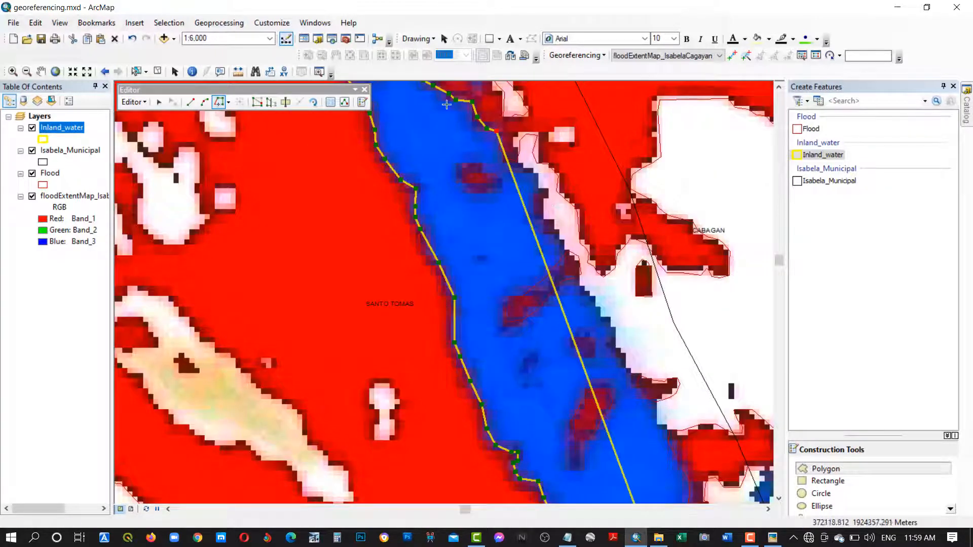
left_click(499, 133)
left_click(517, 161)
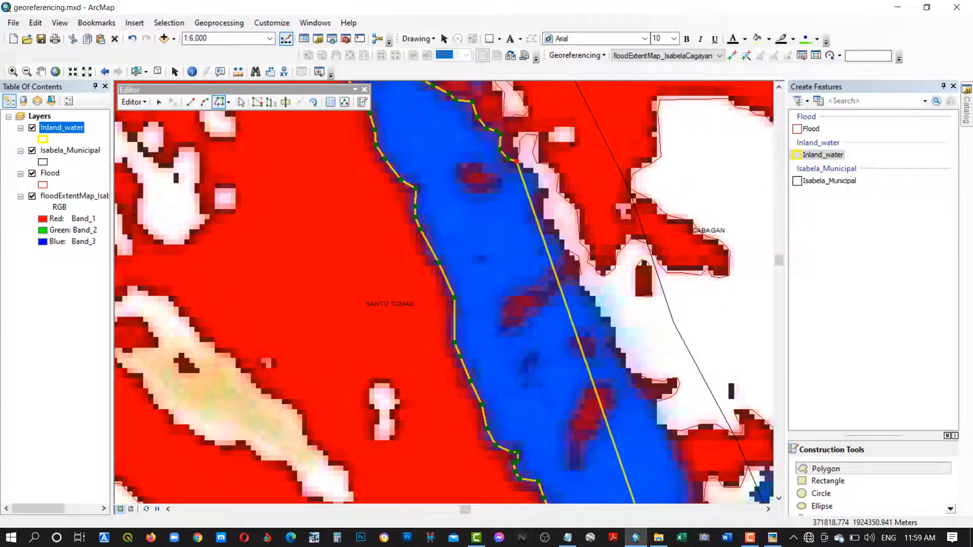
Follow the narrow white strip south and trace around the elongated red protrusion extending into the river
left_click(190, 102)
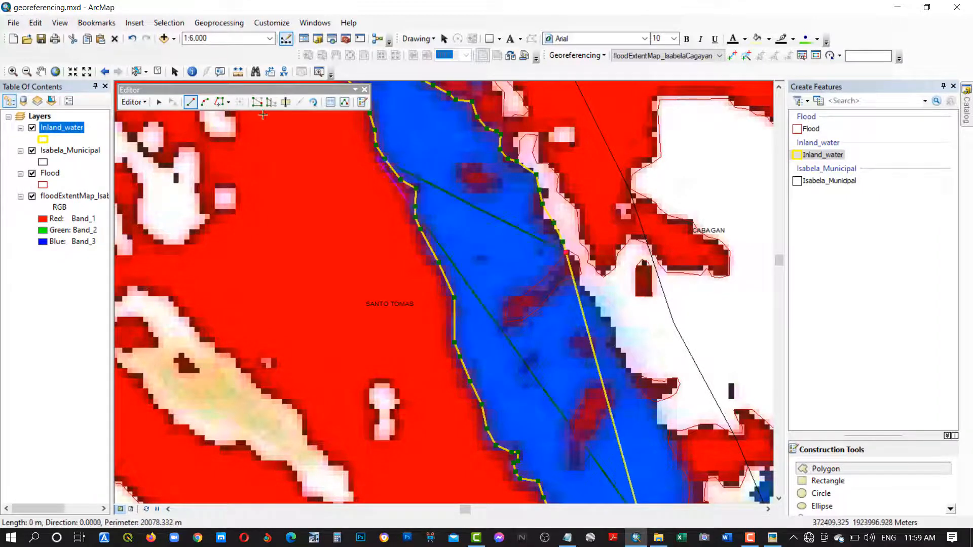
left_click(219, 102)
left_click(581, 275)
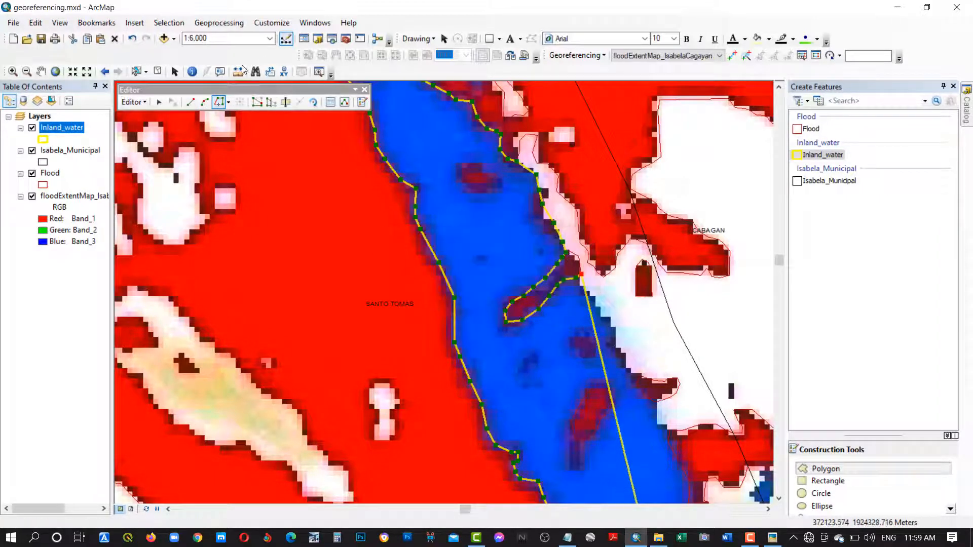
Draw straight segments along the riverbank beside the white land to the Flood endpoint near the small red pocket
left_click(191, 105)
left_click(595, 302)
left_click(605, 317)
left_click(619, 336)
left_click(624, 359)
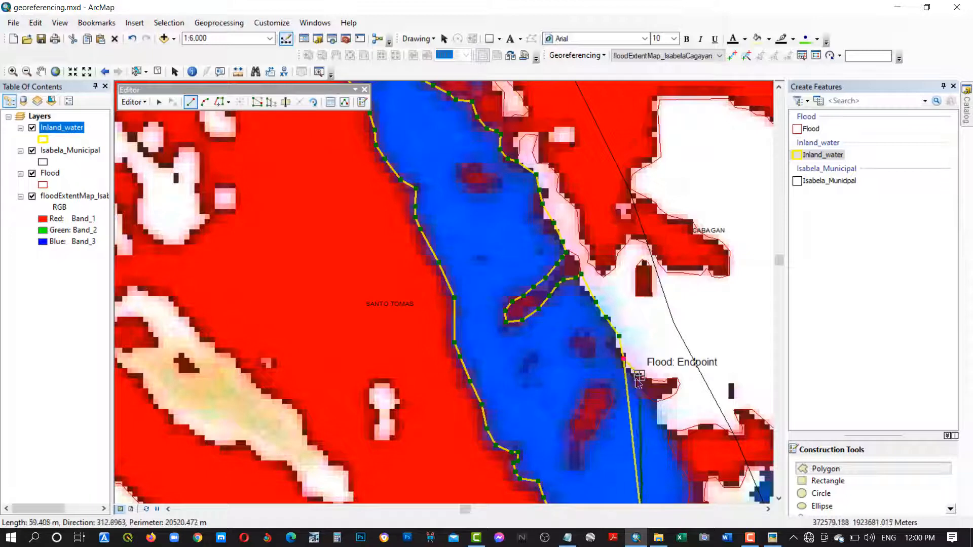
left_click(639, 376)
Continue the bank past the small red pocket to the corner of the larger red area near the section's southern end
left_click_drag(728, 418, 527, 167)
left_click(219, 102)
left_click(439, 126)
left_click(587, 242)
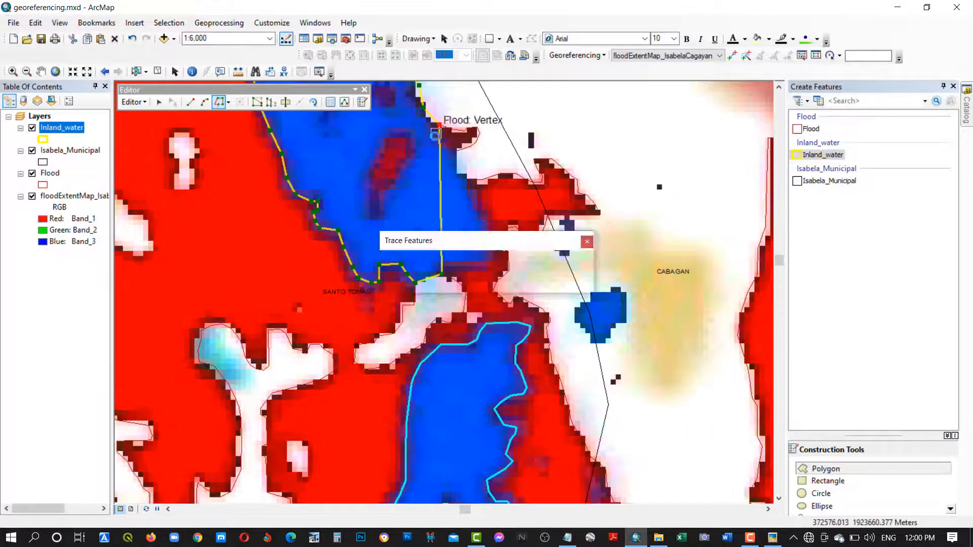
left_click(456, 152)
left_click(190, 102)
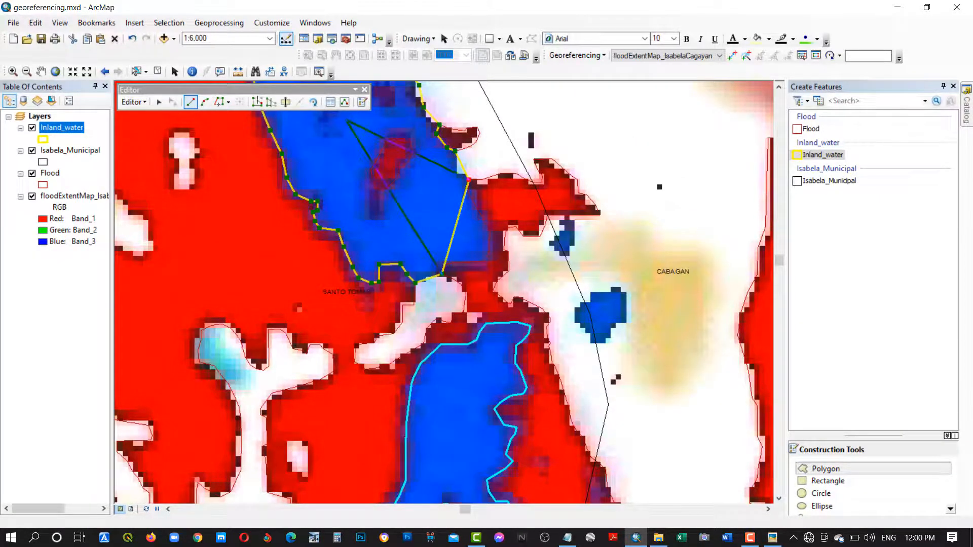
Trace the remaining eastern bank and southern end of the river section, then finish the Inland_water sketch
left_click(217, 103)
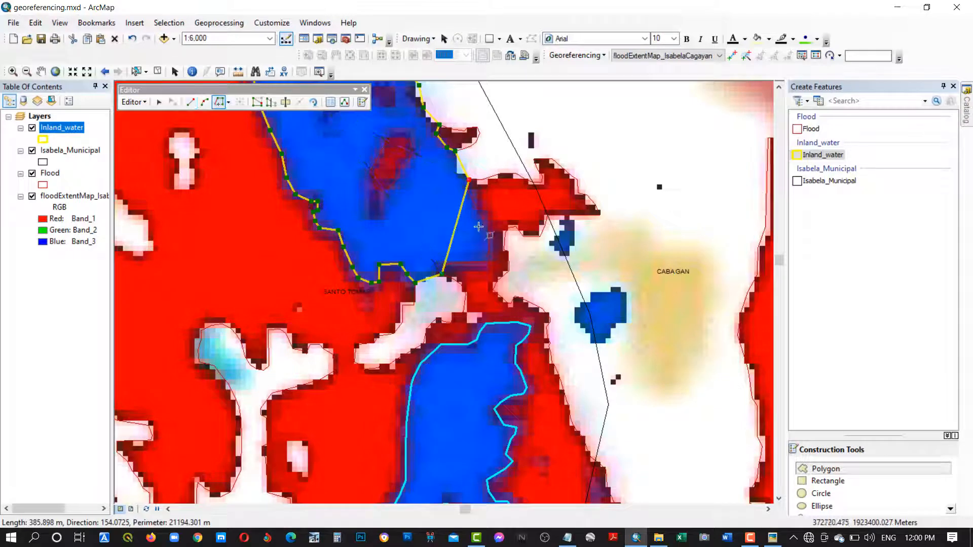
left_click(470, 191)
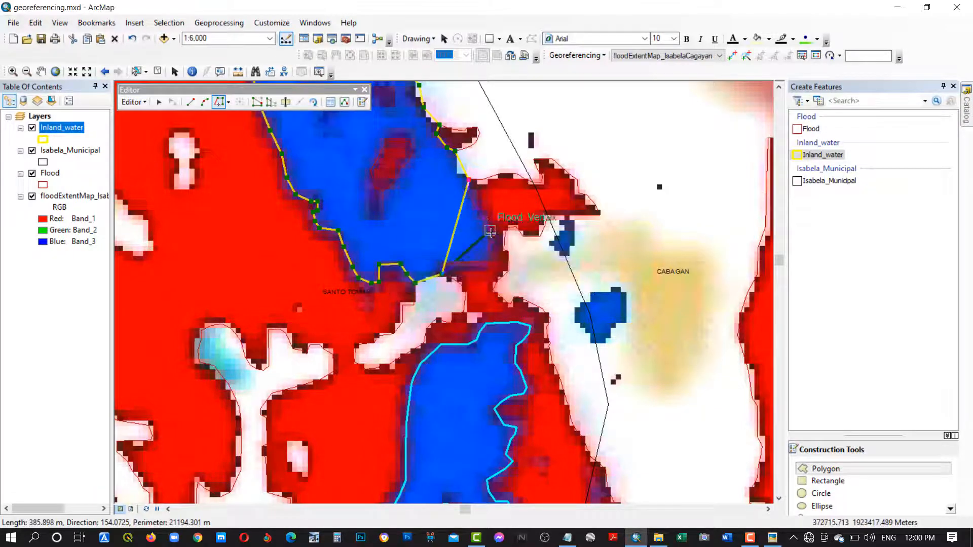
right_click(449, 264)
left_click(506, 421)
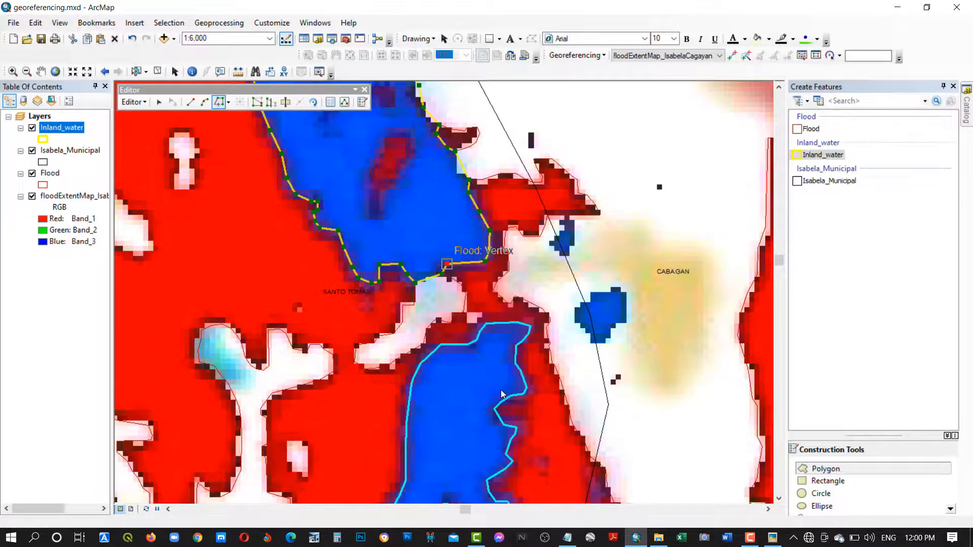
Start an Inland_water polygon at the larger isolated blue patch on the Cabagan boundary and outline its northern edge with straight segments
scroll(442, 279, "up", 1)
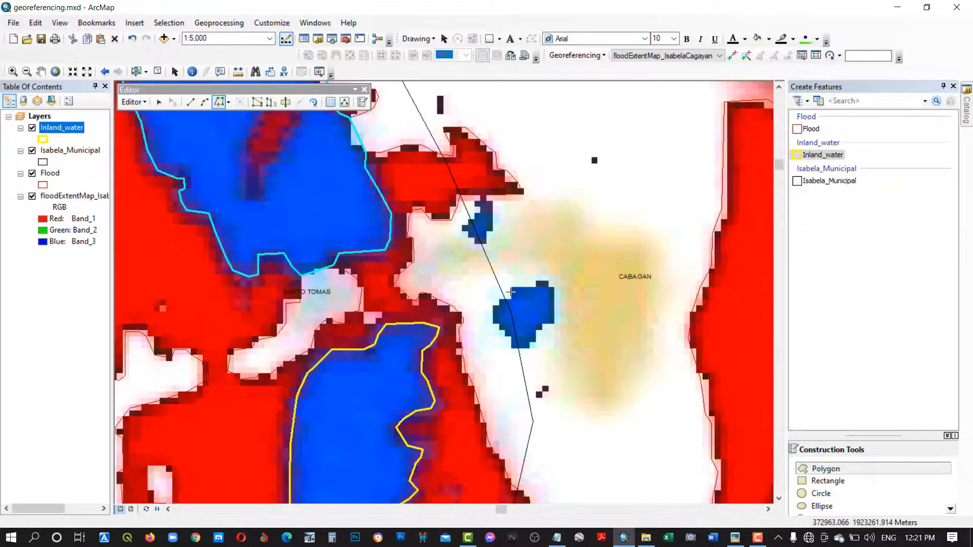
left_click(507, 301)
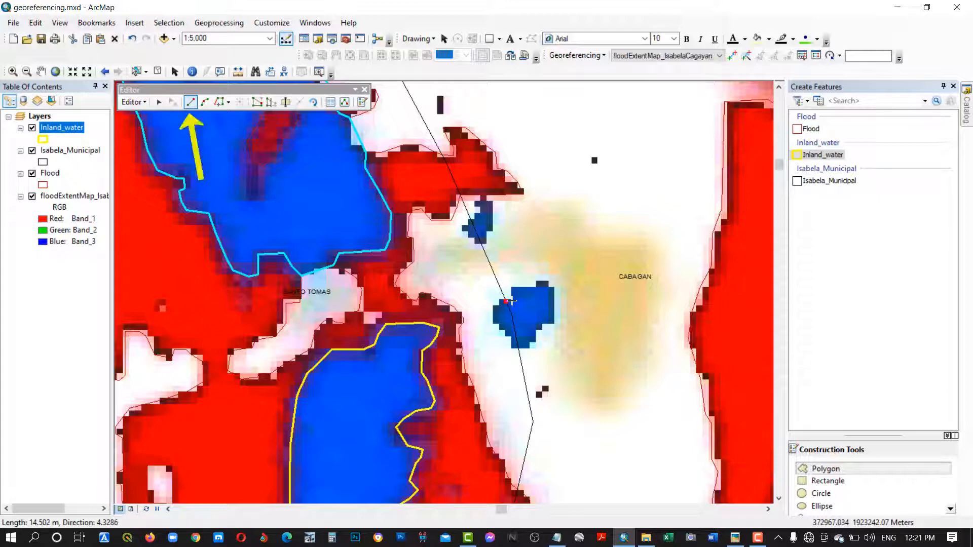
left_click(512, 301)
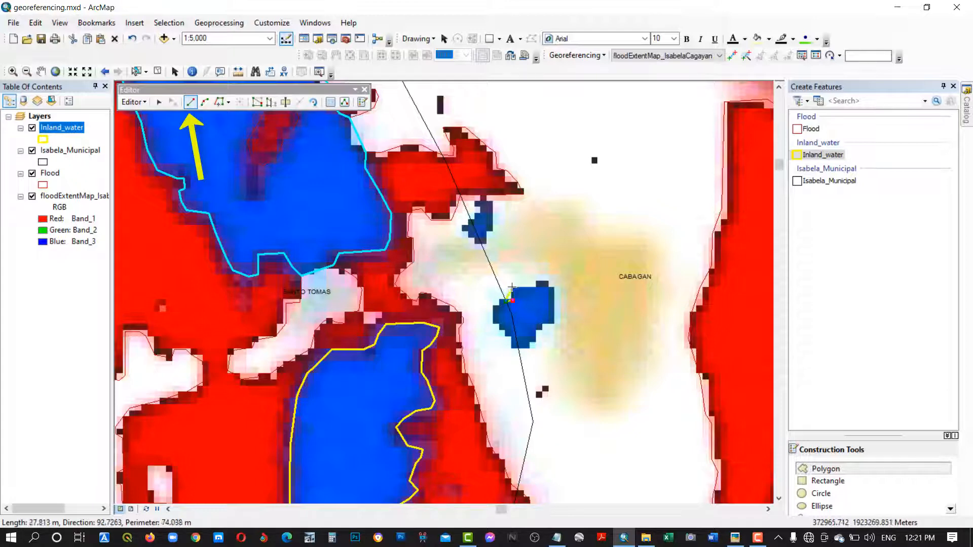
left_click(511, 287)
left_click(533, 286)
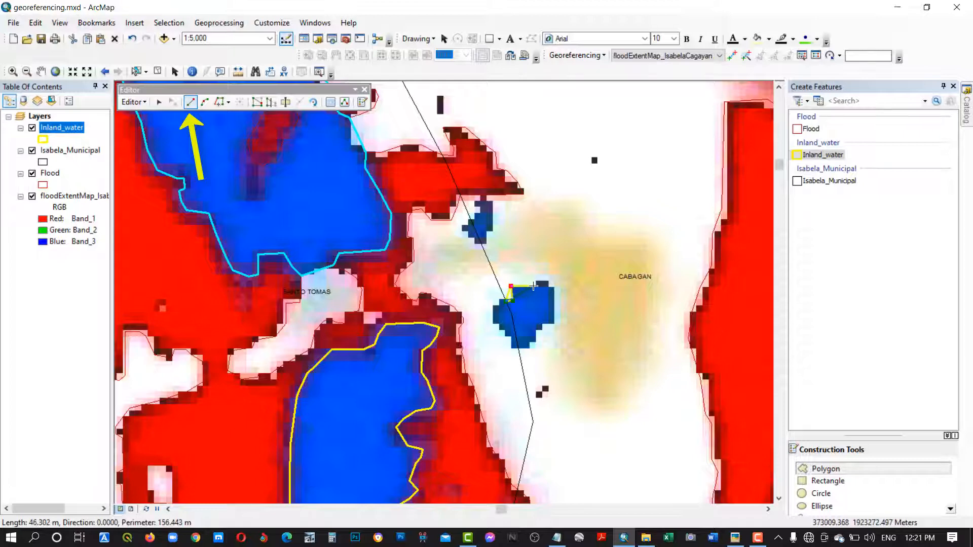
left_click(537, 280)
left_click(547, 279)
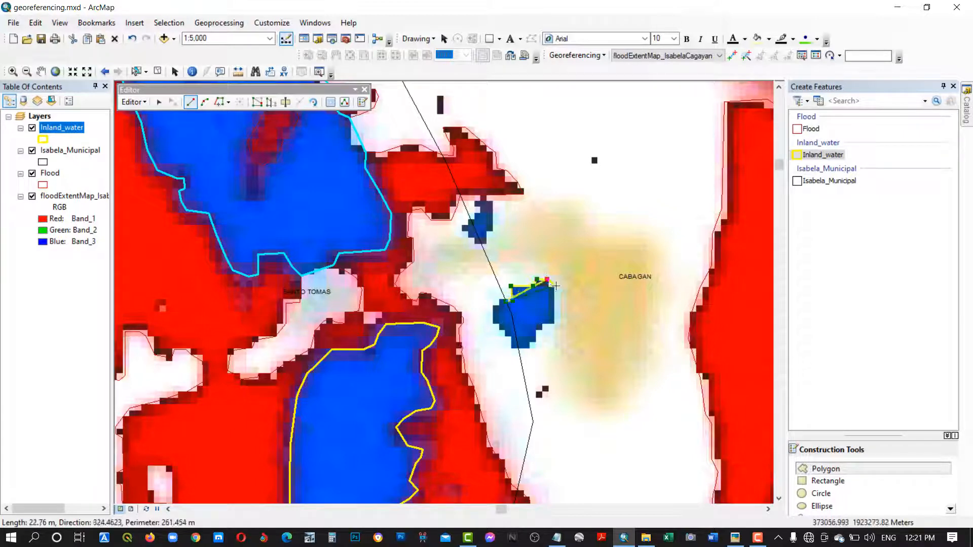
Outline the blue patch's eastern and southern edges with straight segments and undo the misplaced last vertex on the municipal boundary
left_click(559, 288)
left_click(556, 323)
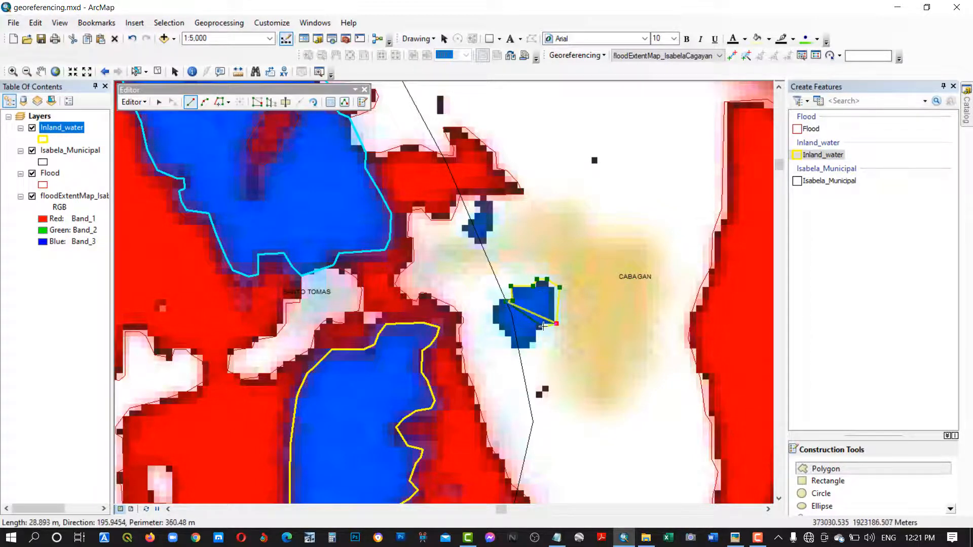
left_click(543, 329)
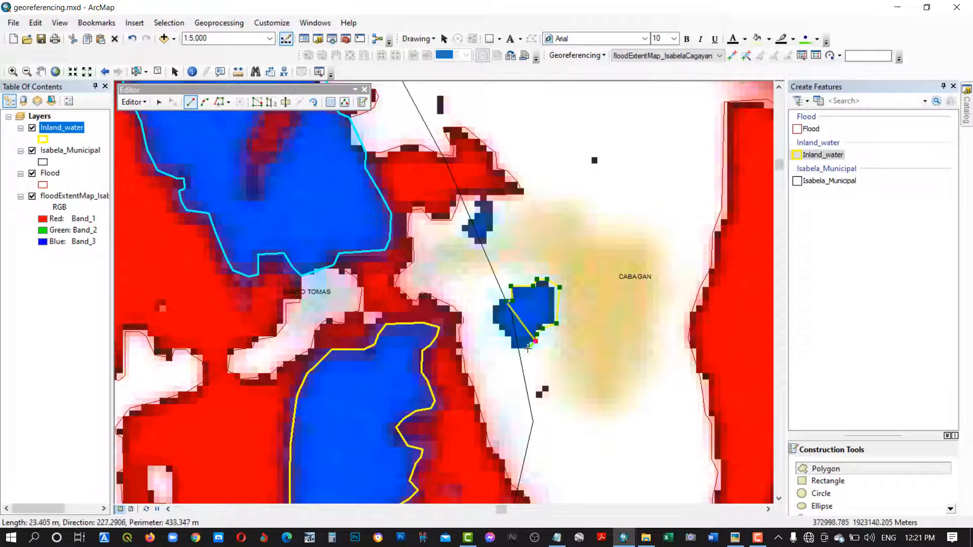
left_click(527, 349)
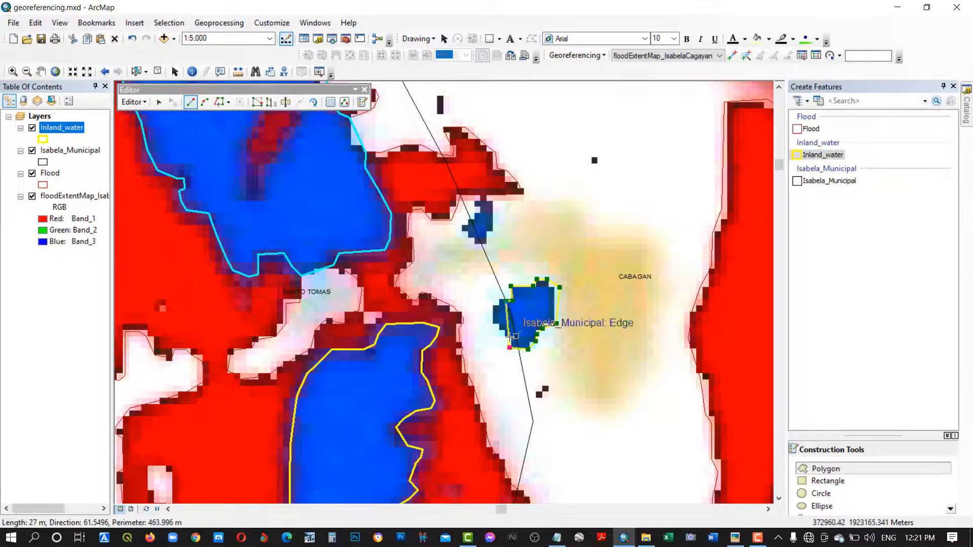
left_click(513, 338)
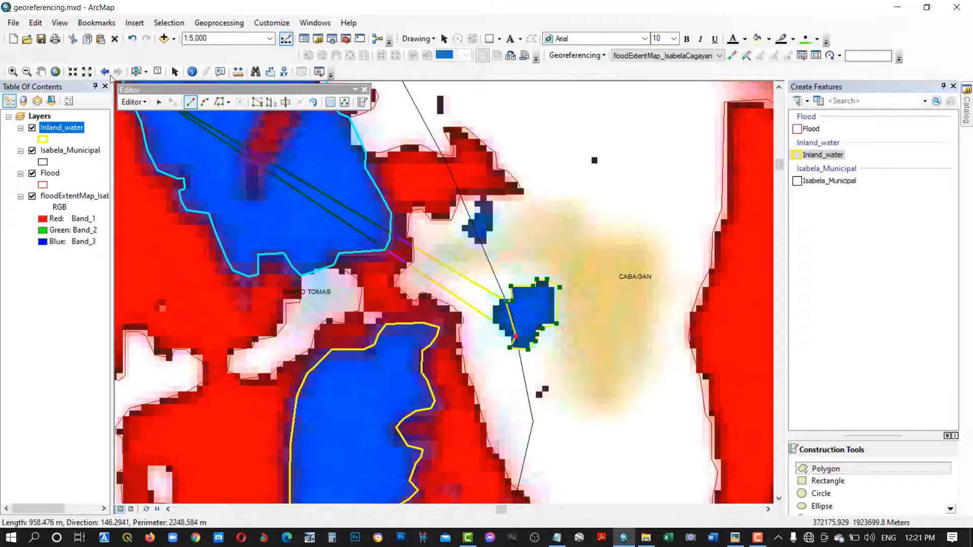
left_click(132, 39)
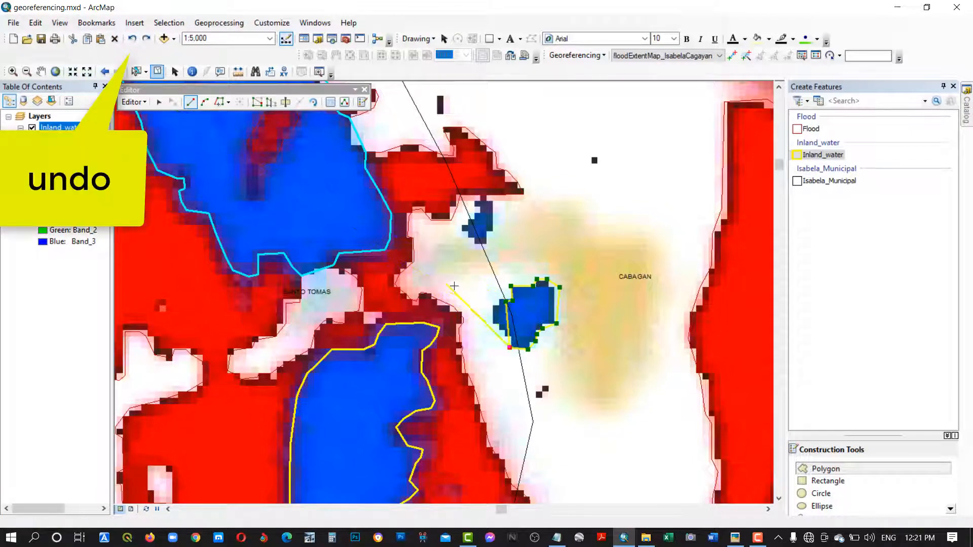
Outline the blue patch's stepped western edge with straight segments and finish the polygon sketch
scroll(514, 339, "up", 2)
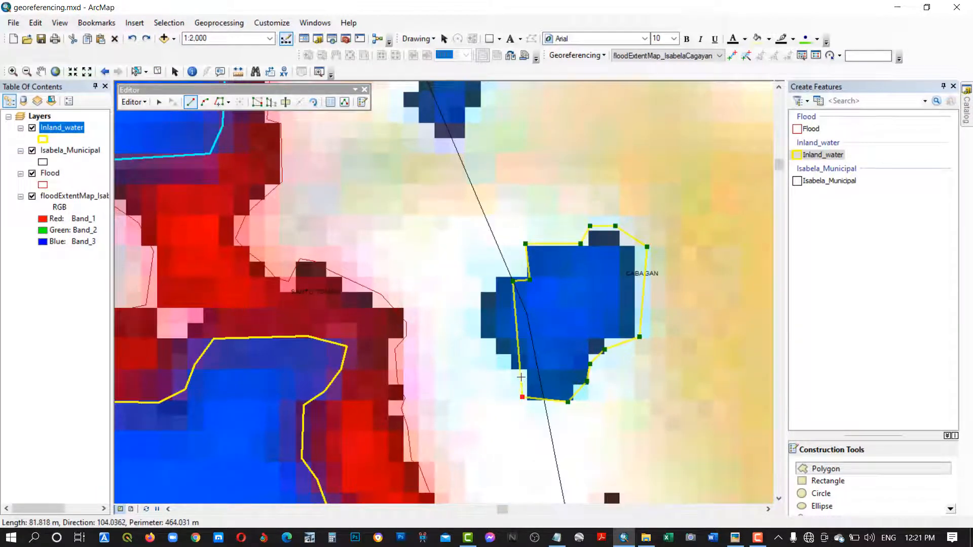
left_click(524, 372)
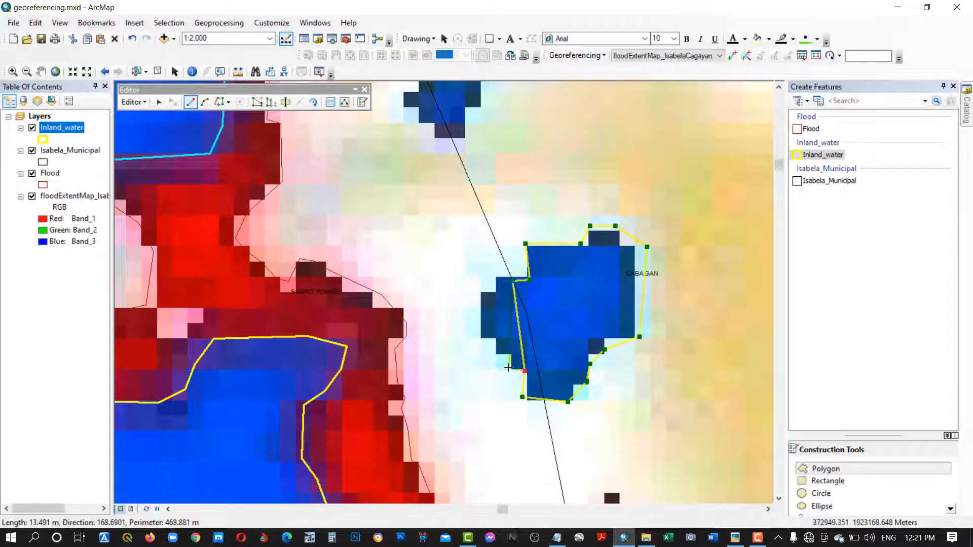
left_click(509, 368)
left_click(496, 353)
left_click(483, 338)
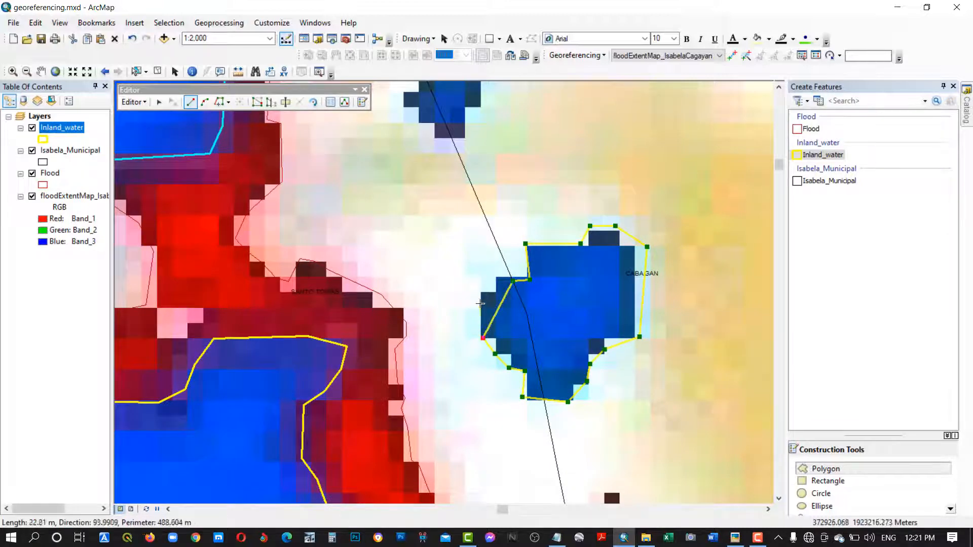
left_click(480, 296)
left_click(493, 277)
right_click(493, 276)
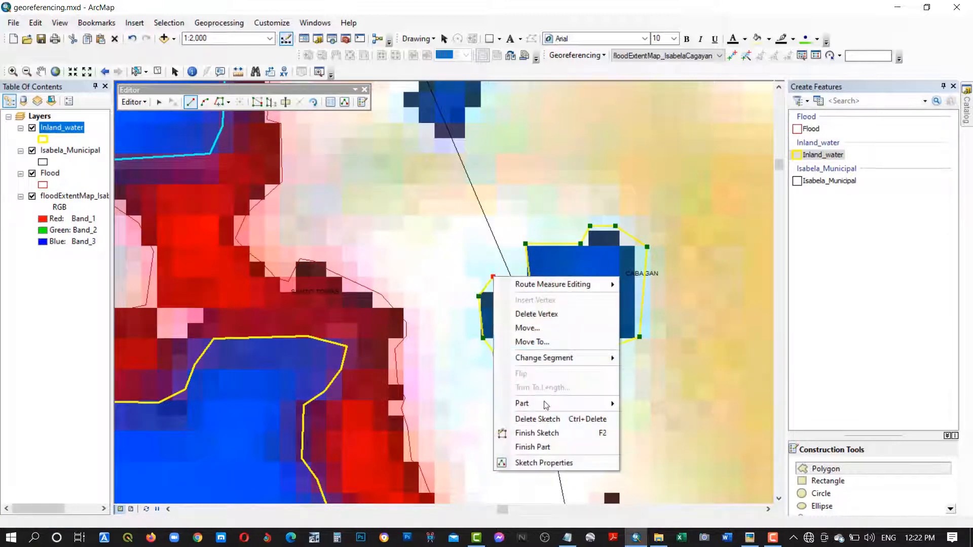
left_click(537, 433)
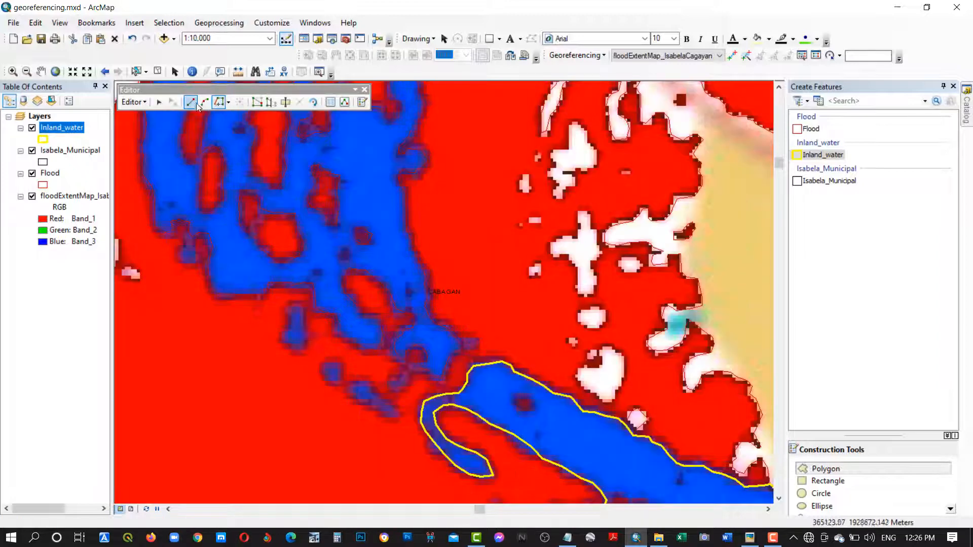
Outline the northernmost small blue patch southwest of the Cabagan river channel with straight segments and finish its Inland_water polygon
left_click(306, 327)
left_click(306, 336)
left_click(306, 346)
left_click(298, 350)
left_click(294, 348)
right_click(295, 310)
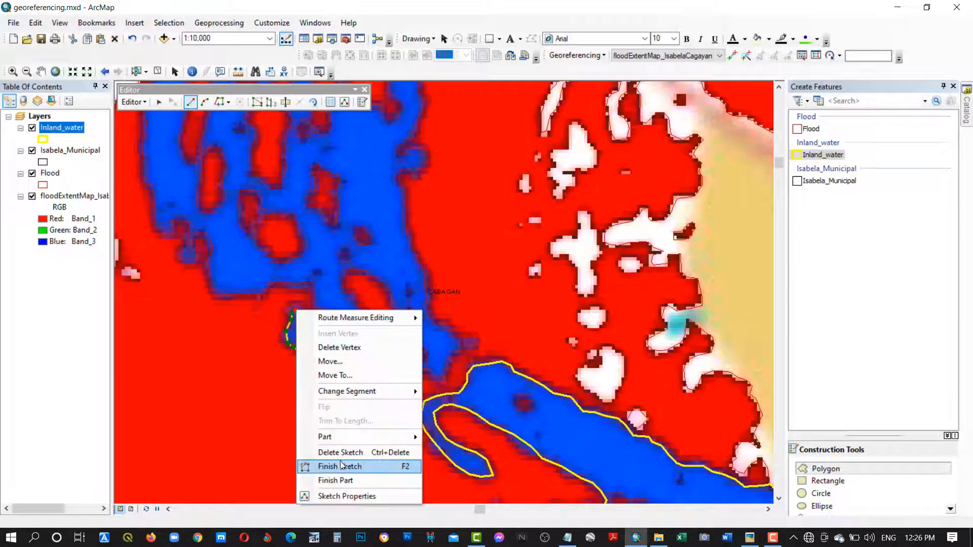
left_click(342, 464)
Outline the tiny blue patch just southeast of the first one and finish it as an Inland_water polygon
left_click(332, 362)
left_click(326, 373)
right_click(339, 372)
left_click(373, 332)
Outline the narrow elongated blue patch further southeast with straight segments and finish its Inland_water polygon
left_click(363, 385)
left_click(381, 398)
left_click(392, 409)
left_click(395, 415)
left_click(386, 413)
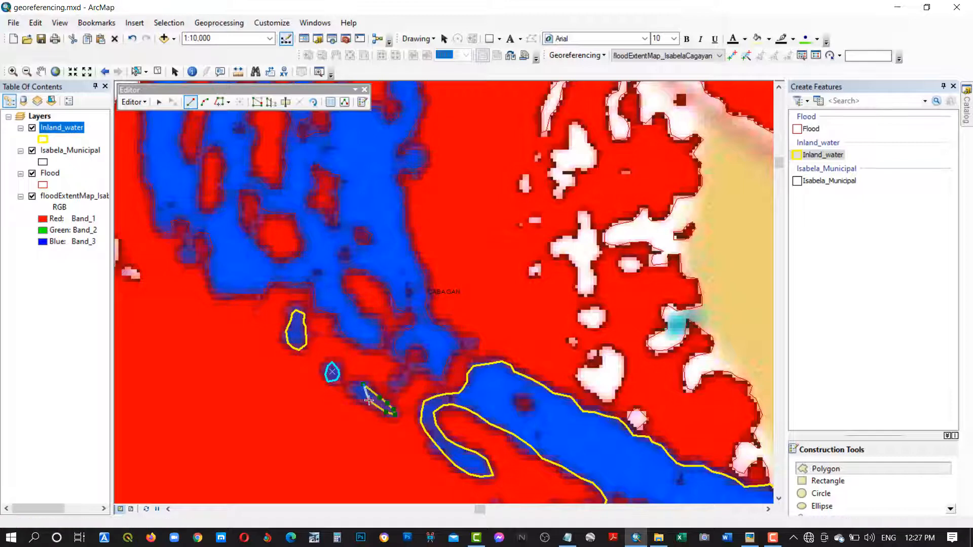
left_click(358, 395)
right_click(356, 390)
left_click(398, 349)
Start an Inland_water polygon on the braided Cabagan river section and trace its eastern bank north to the road crossing
left_click_drag(432, 267, 485, 300)
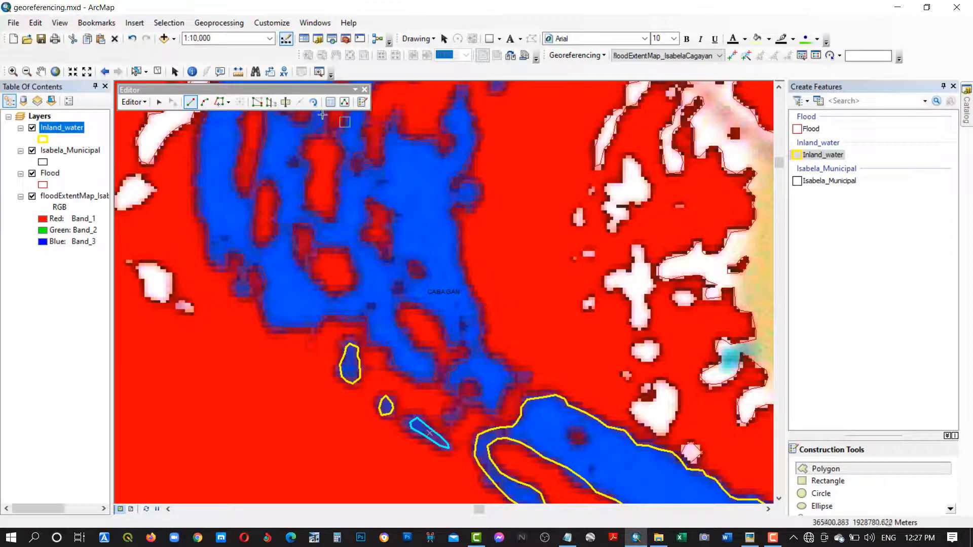
left_click(219, 102)
left_click(423, 305)
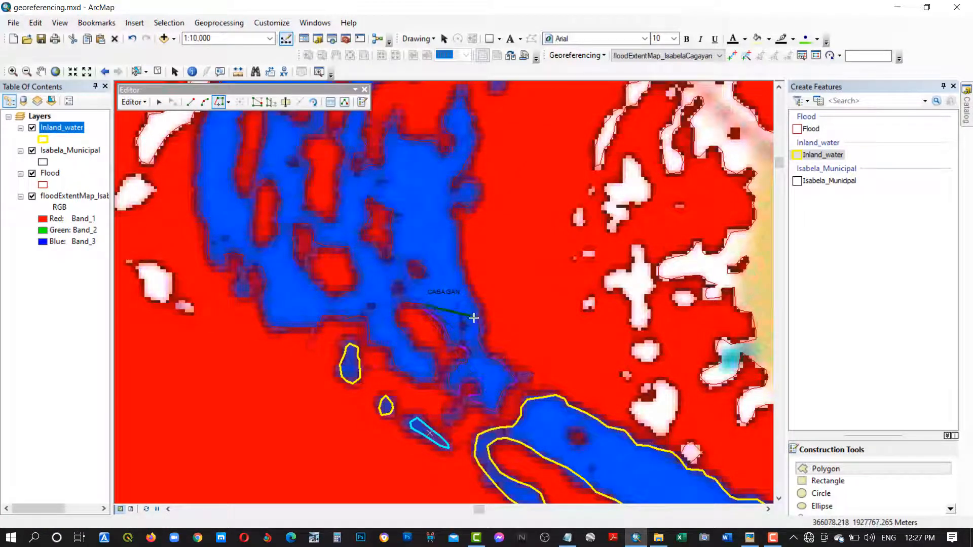
left_click(369, 149)
left_click_drag(399, 192, 478, 262)
left_click(443, 214)
left_click(535, 94)
left_click_drag(520, 122, 301, 344)
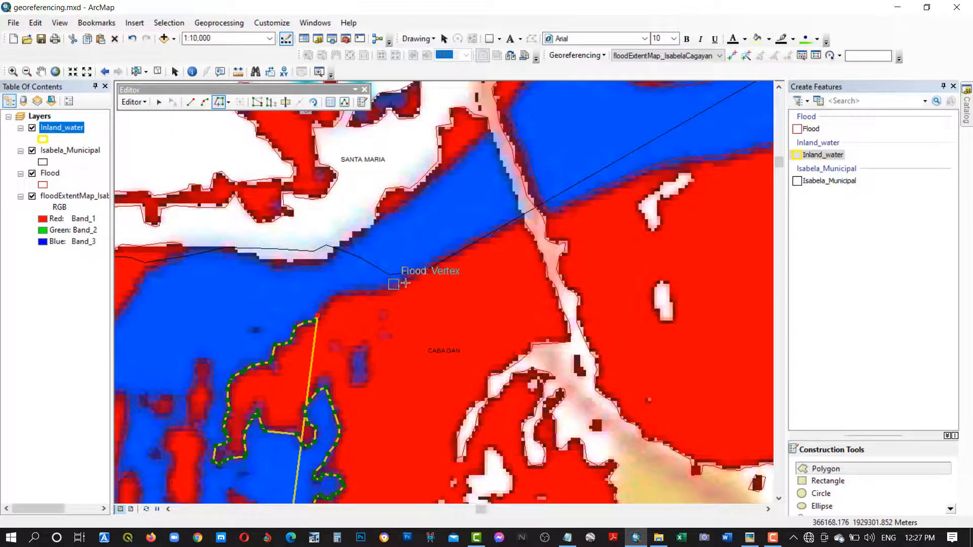
left_click(318, 315)
left_click(520, 219)
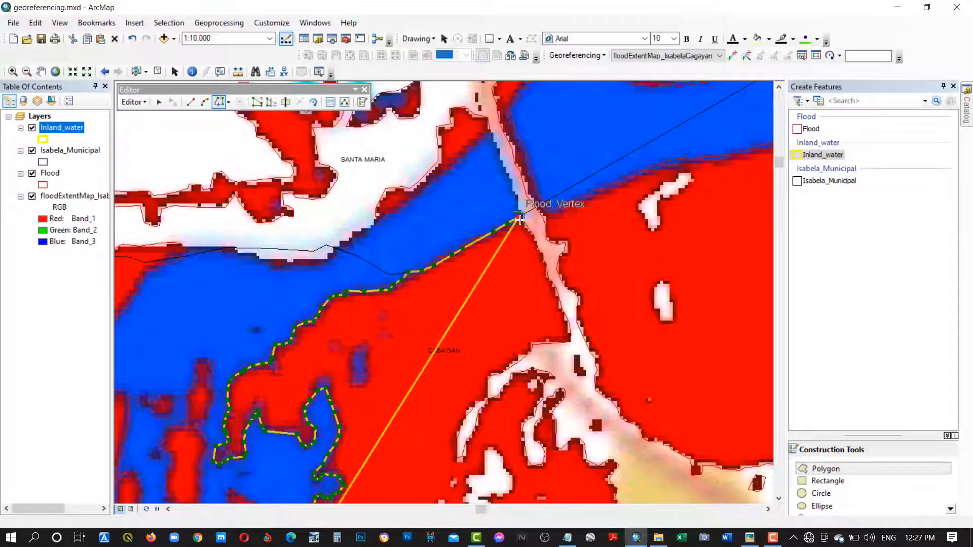
Close the river section's northeastern end along the western edge of the road with straight segments
left_click(191, 103)
left_click(517, 196)
left_click(511, 182)
left_click(504, 161)
left_click(490, 133)
Trace the Flood edge along the river's northern bank southwest from the road toward the municipal boundary
left_click(219, 103)
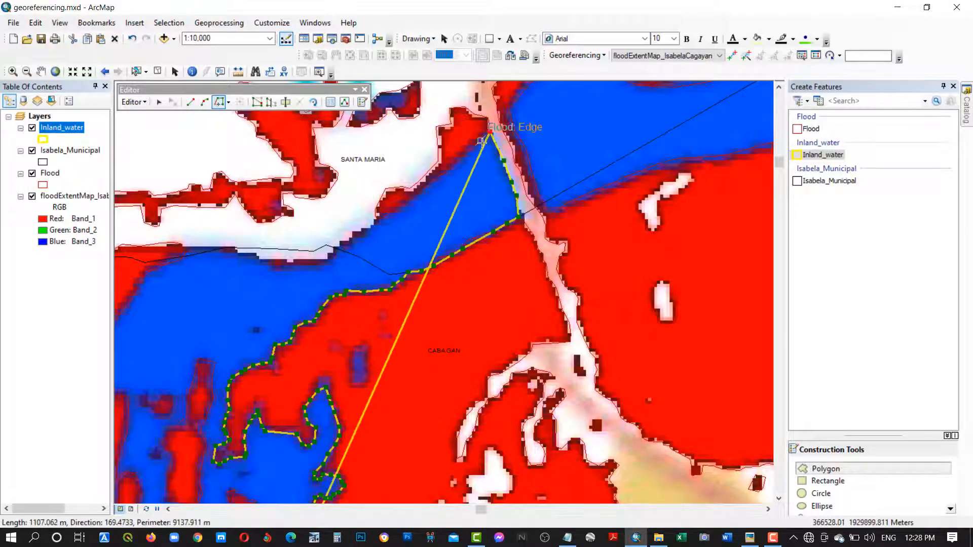
left_click(482, 142)
left_click(378, 220)
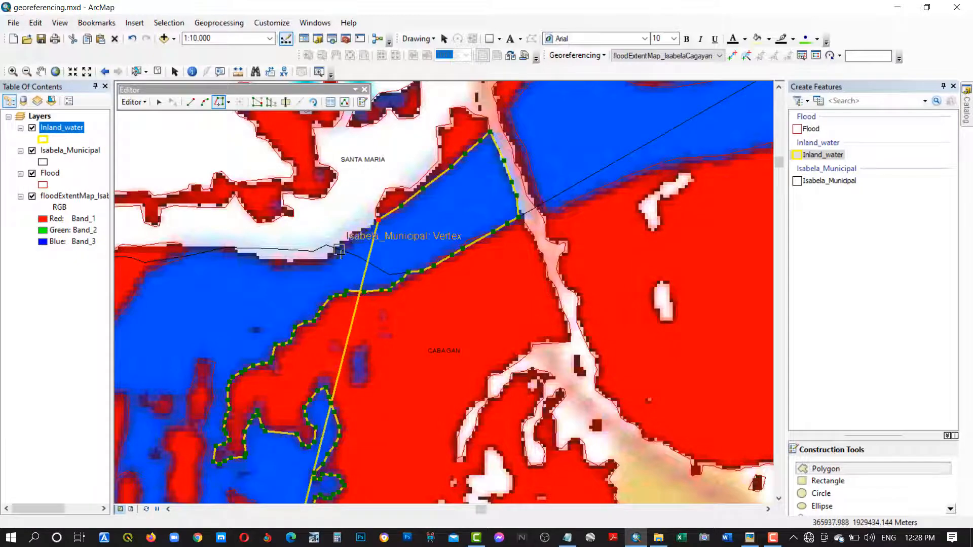
Continue the northern bank westward along the white area near the Santa Maria boundary with straight segments
left_click(190, 102)
left_click(329, 260)
left_click(294, 262)
left_click(277, 260)
left_click(263, 256)
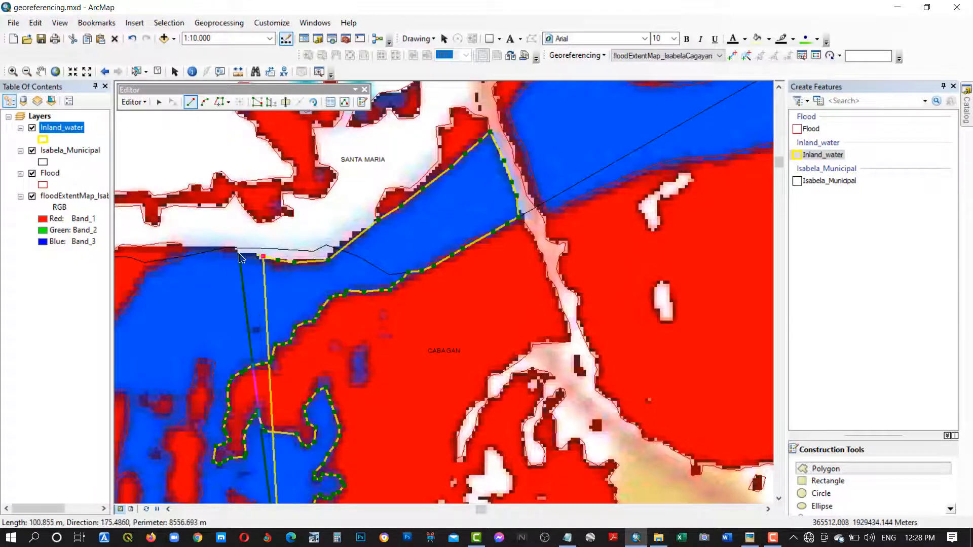
left_click(239, 255)
left_click_drag(239, 255, 456, 252)
left_click(450, 245)
Trace the Flood edge around the river's northwestern bend down to the elongated white patch on the western bank
left_click(219, 102)
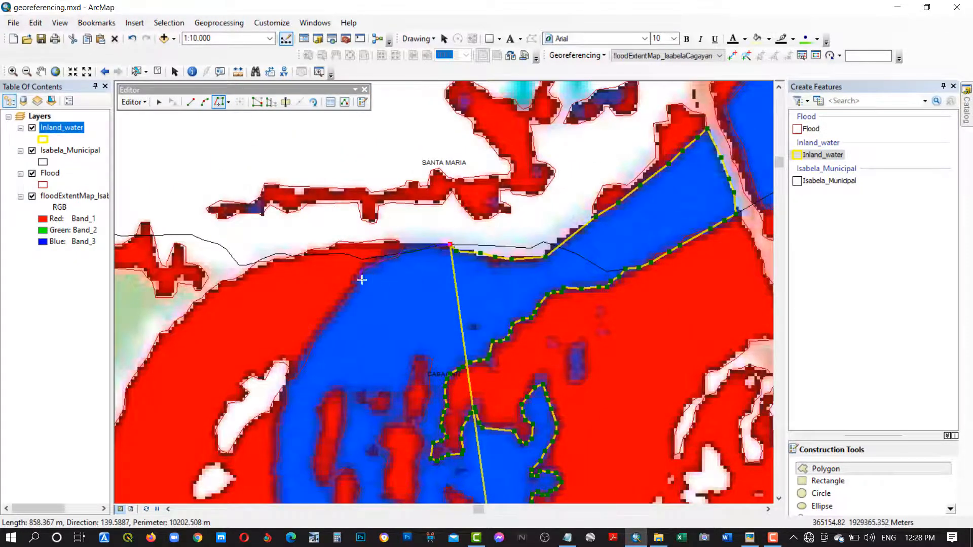
left_click(291, 382)
scroll(296, 384, "up", 1)
left_click_drag(308, 391, 397, 191)
left_click(372, 178)
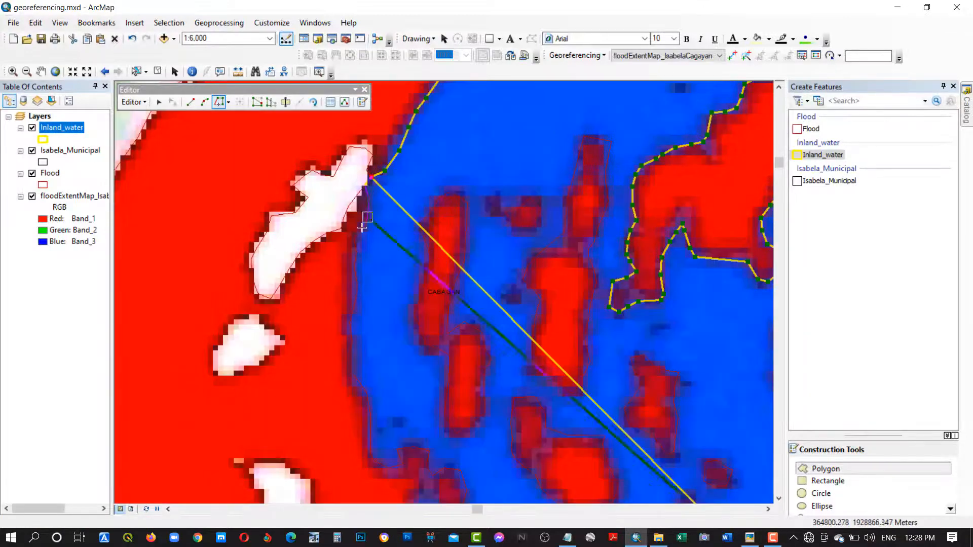
Trace the remaining western bank and stepped southern edge back to the starting point, then finish the Inland_water sketch
left_click(466, 491)
left_click_drag(488, 452, 406, 124)
left_click(384, 163)
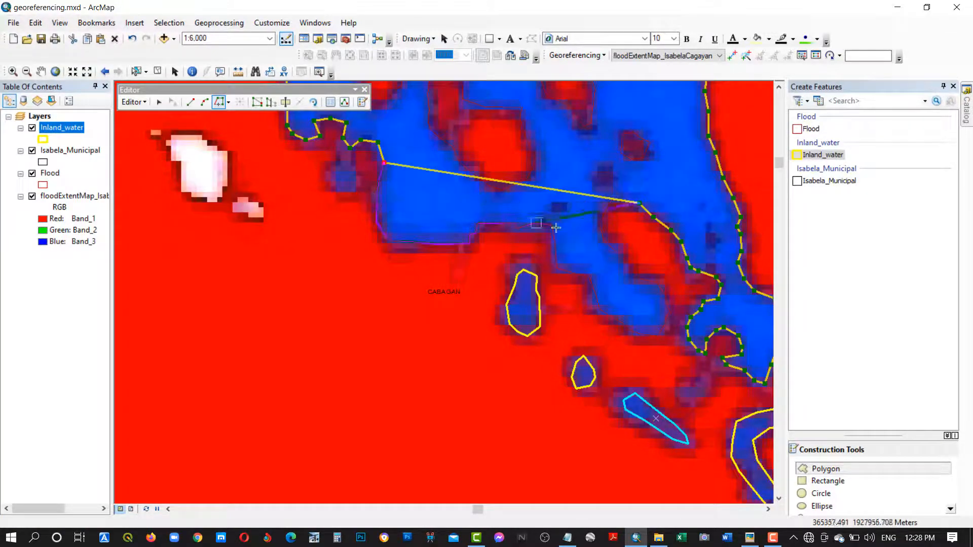
left_click(612, 200)
right_click(613, 200)
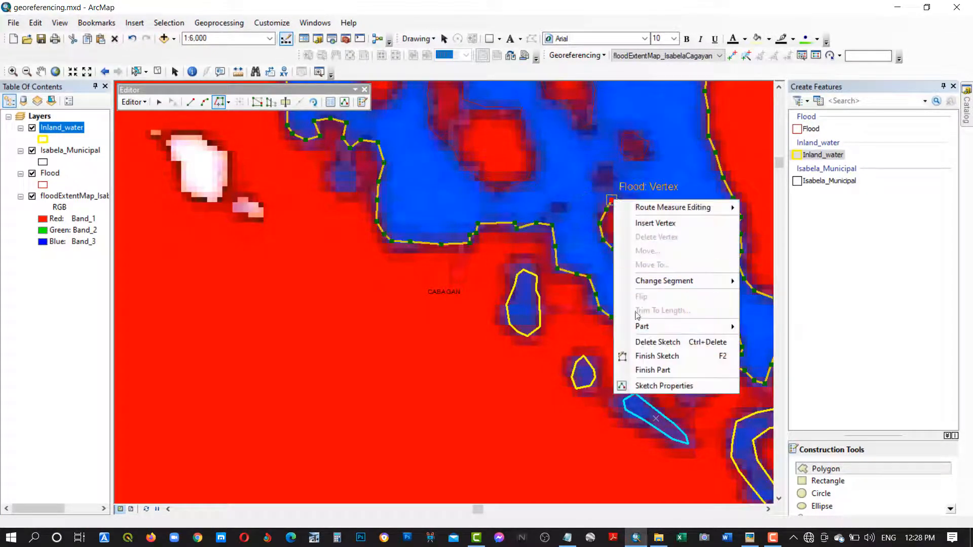
left_click(658, 355)
scroll(548, 247, "down", 2)
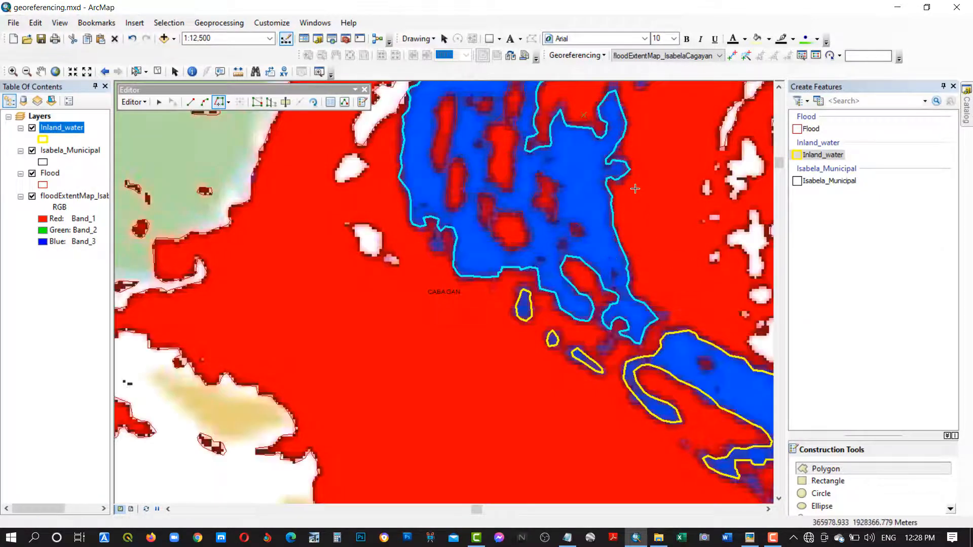
left_click_drag(635, 190, 581, 404)
left_click_drag(587, 273, 290, 324)
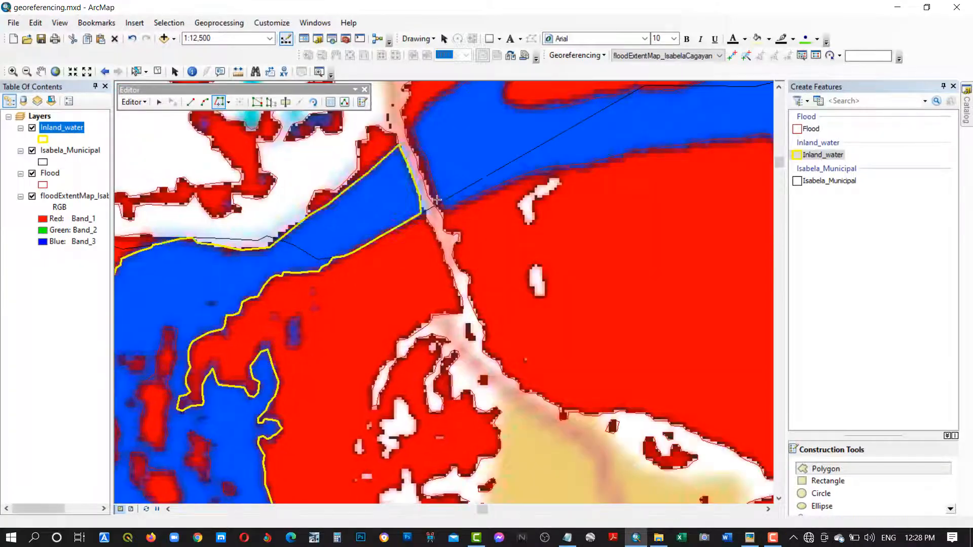
scroll(322, 269, "up", 2)
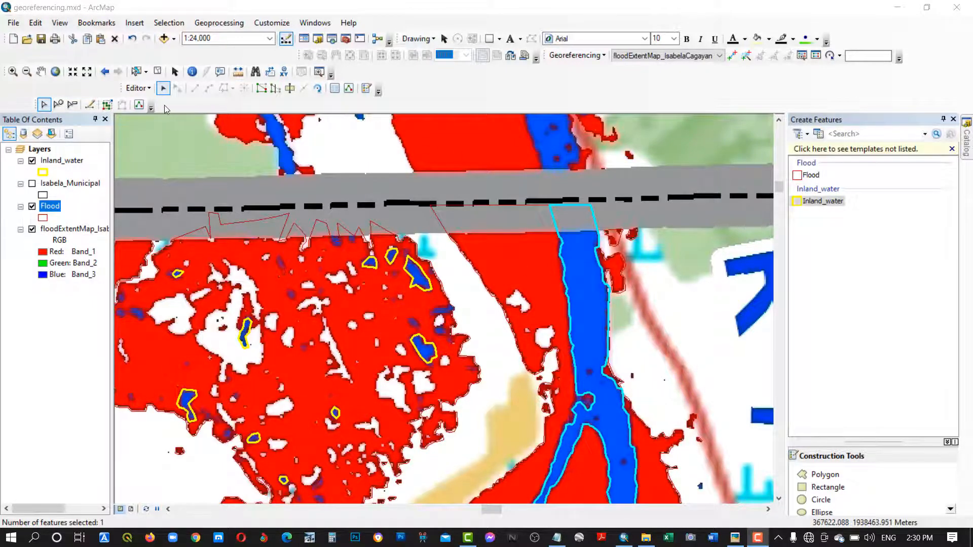
Stop the editing session for the digitized layers
left_click(139, 88)
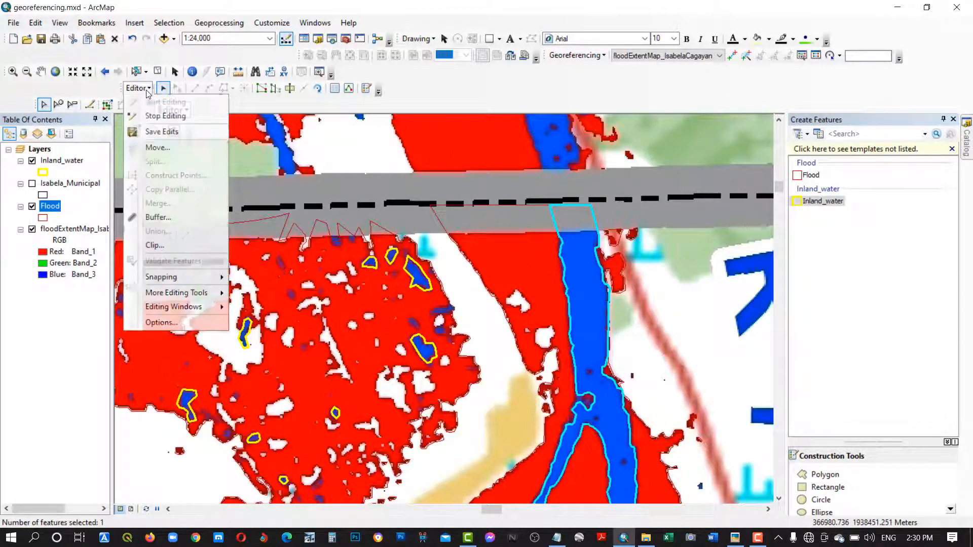
left_click(163, 113)
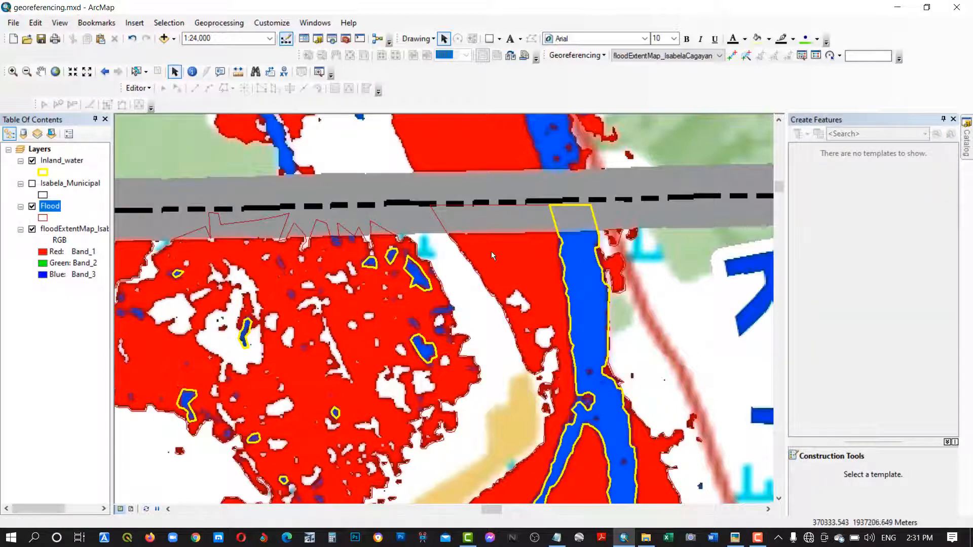
left_click_drag(495, 268, 588, 220)
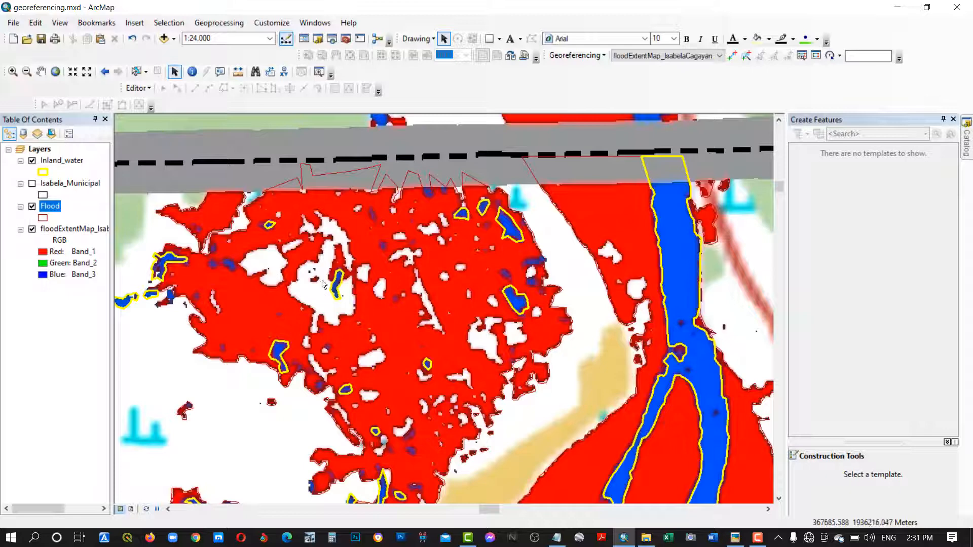
Start a new shapefile in the Exercise_data_georeferencing folder, named To_erase with the Polygon feature type
left_click(968, 148)
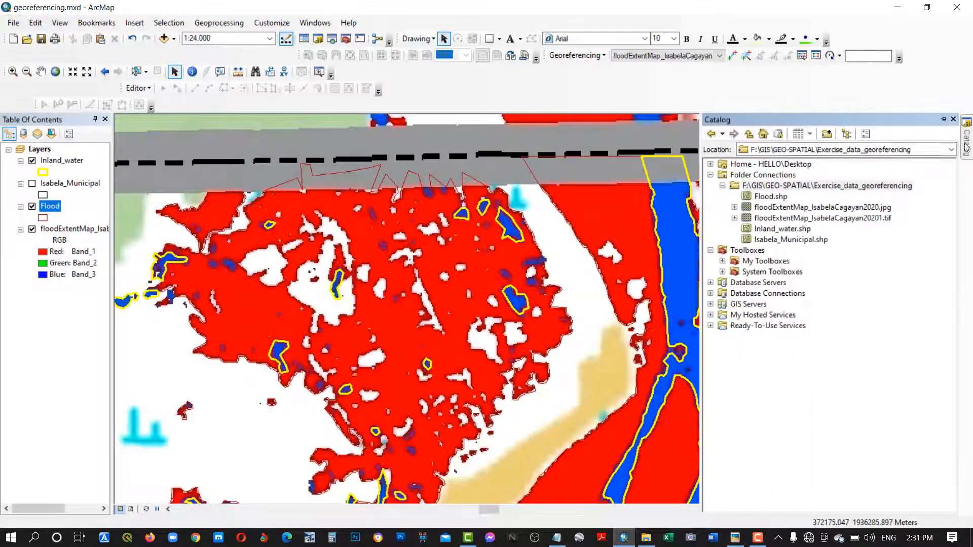
right_click(787, 188)
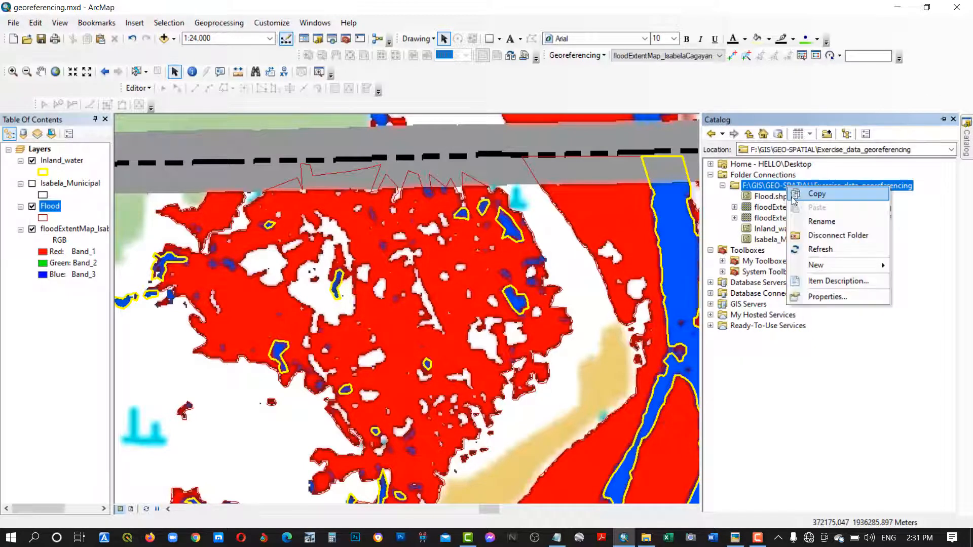
mouse_move(806, 269)
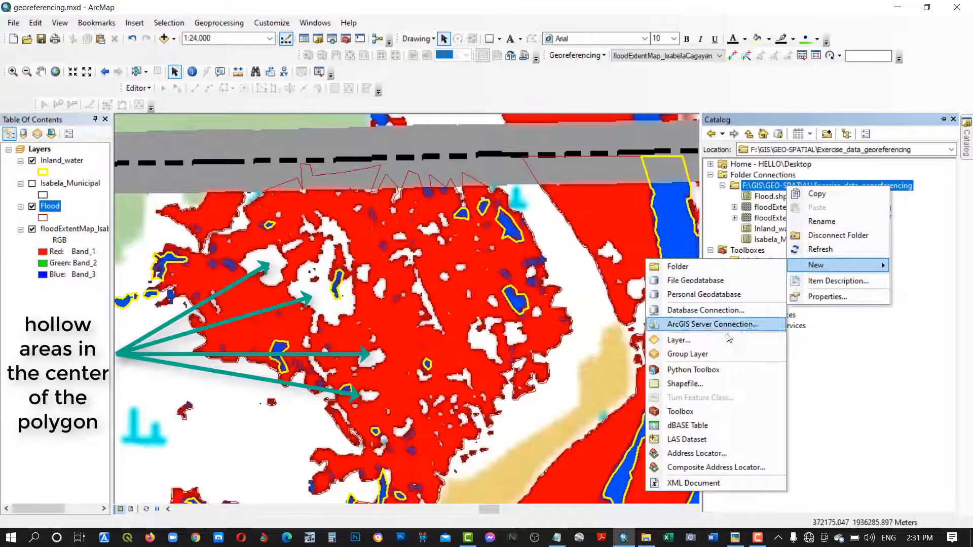
left_click(685, 384)
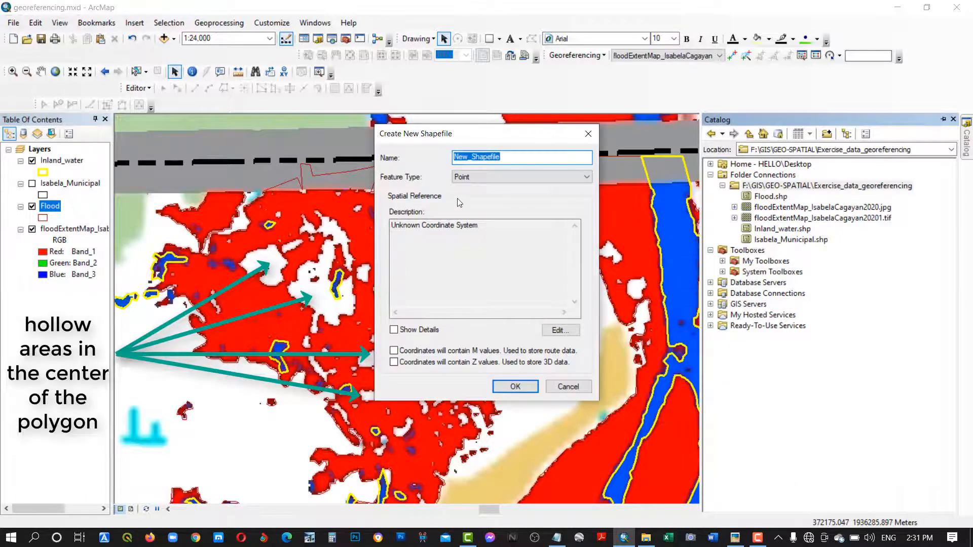
type("To_erase")
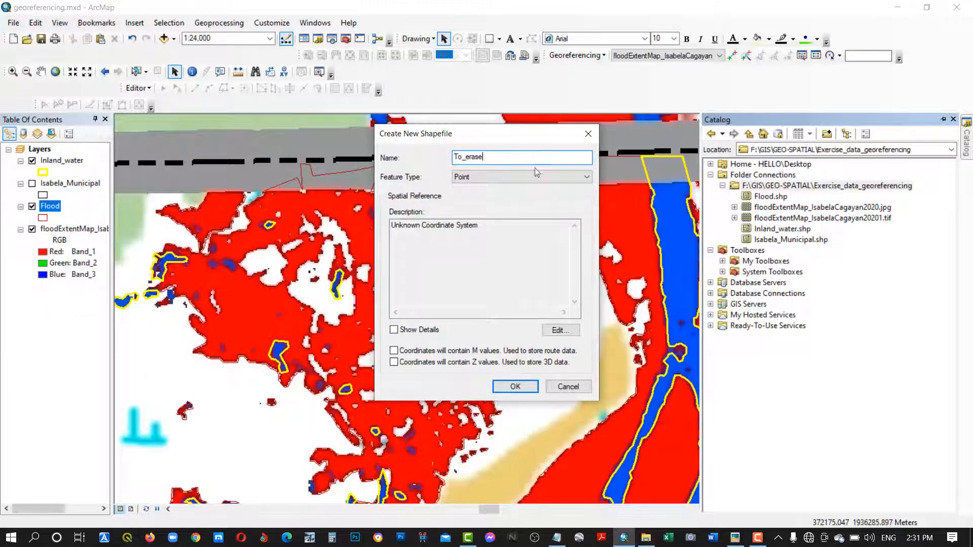
left_click(545, 177)
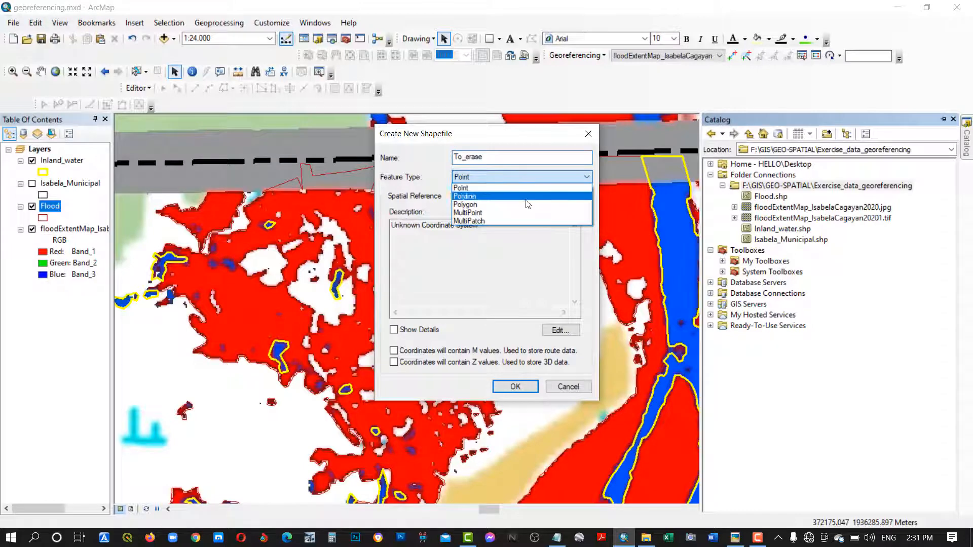
left_click(472, 205)
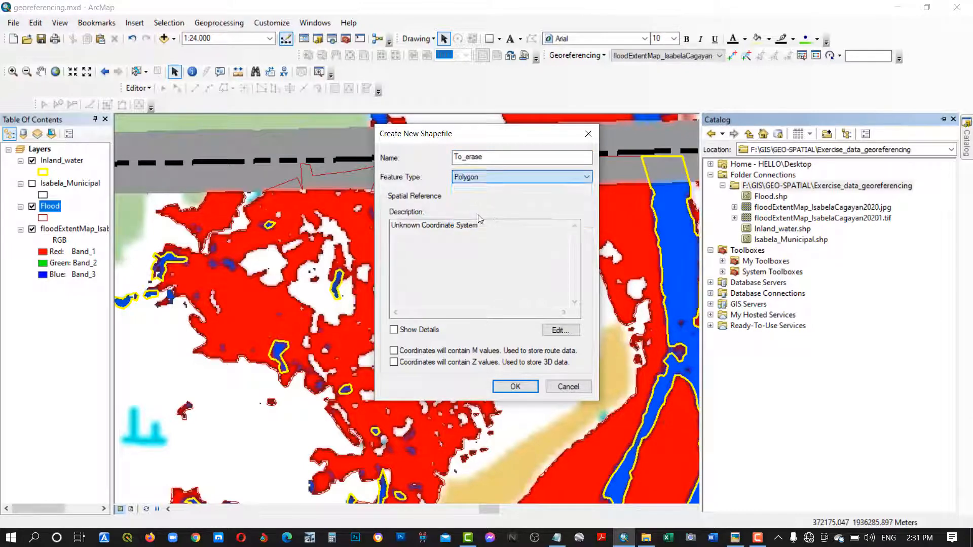
Assign the WGS 1984 UTM Zone 51N coordinate system to the new shapefile and create it
left_click(558, 330)
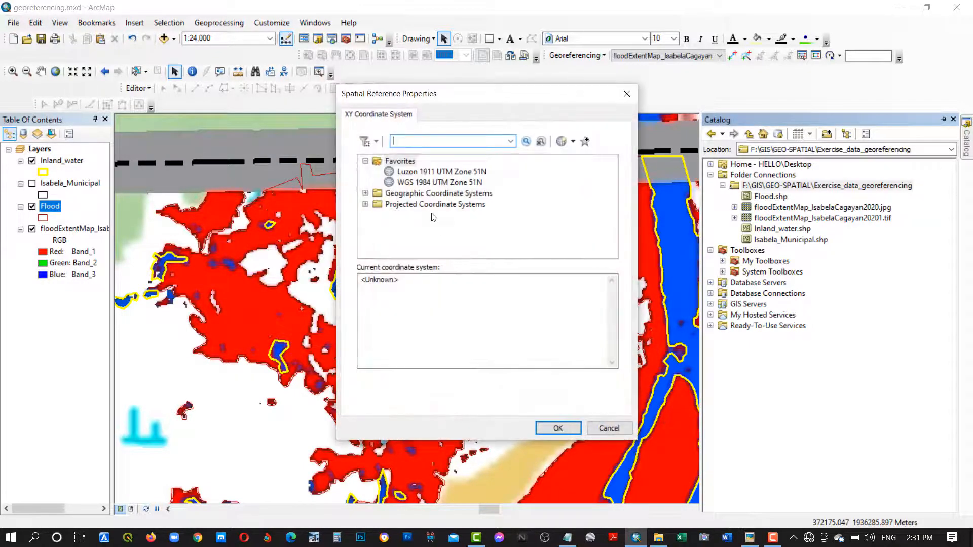
left_click(377, 204)
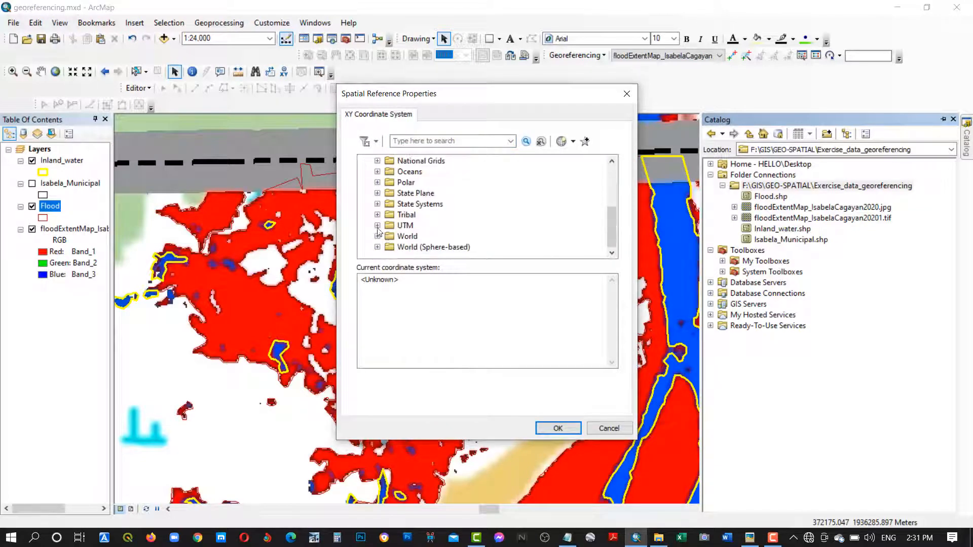
left_click(377, 226)
scroll(415, 231, "down", 2)
left_click(389, 247)
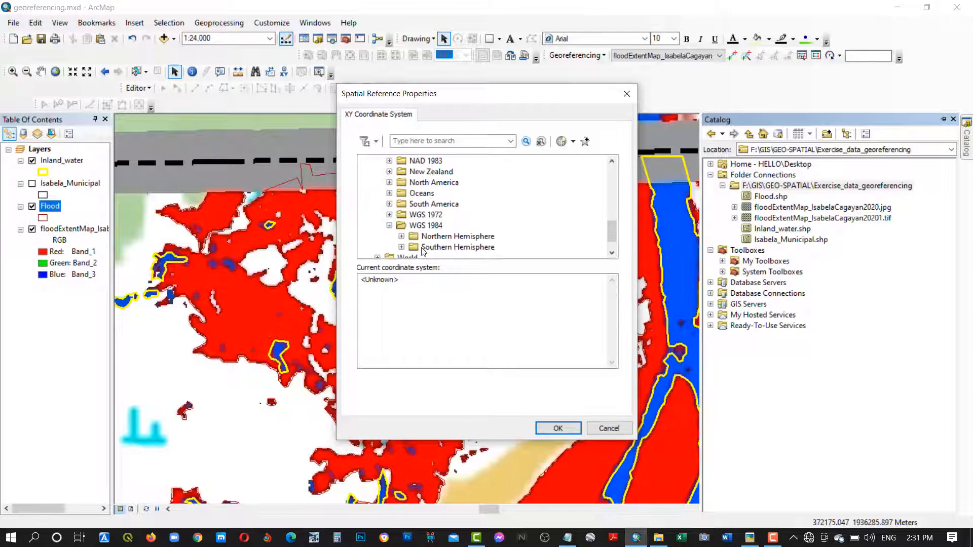
left_click(402, 237)
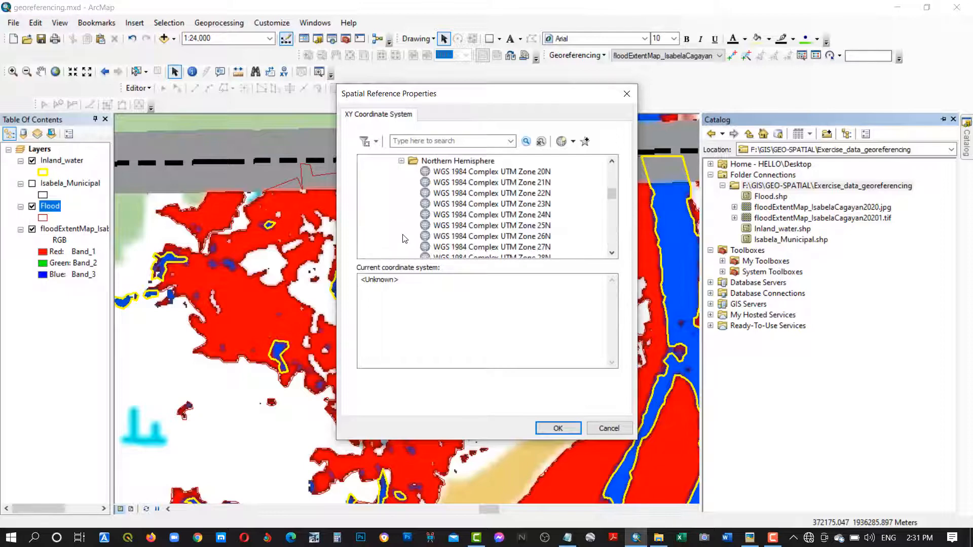
scroll(485, 212, "down", 20)
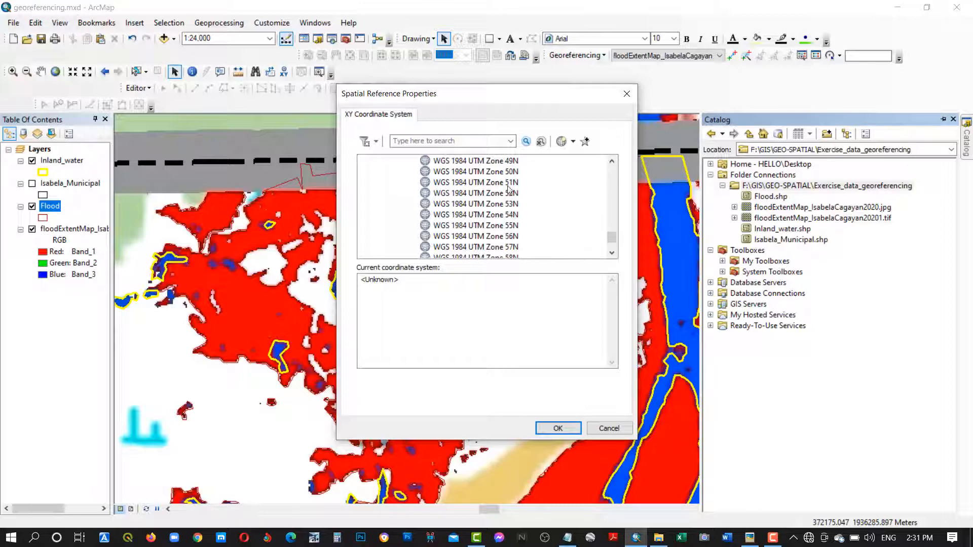
left_click(509, 182)
left_click(556, 429)
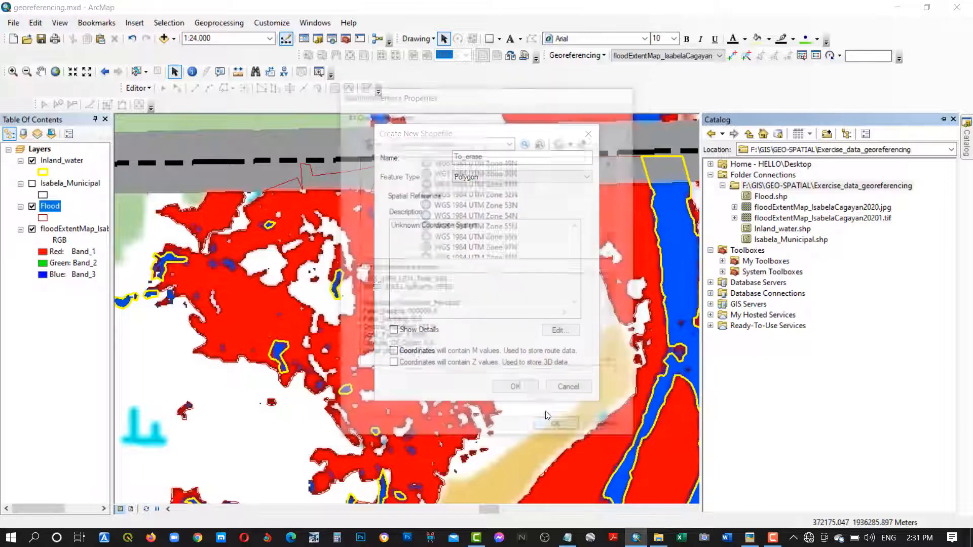
left_click(519, 381)
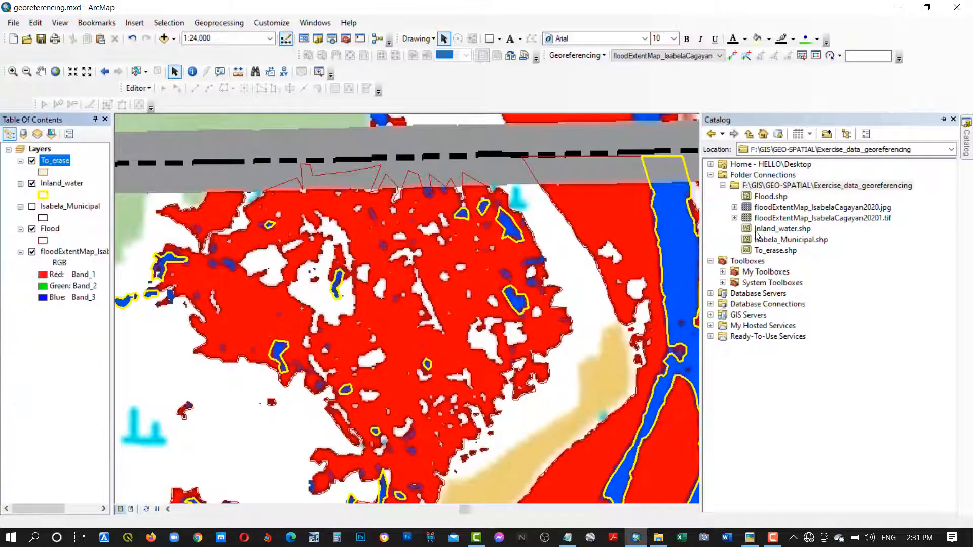
Symbolize the To_erase layer with no fill color and a purple outline of width 2
right_click(62, 162)
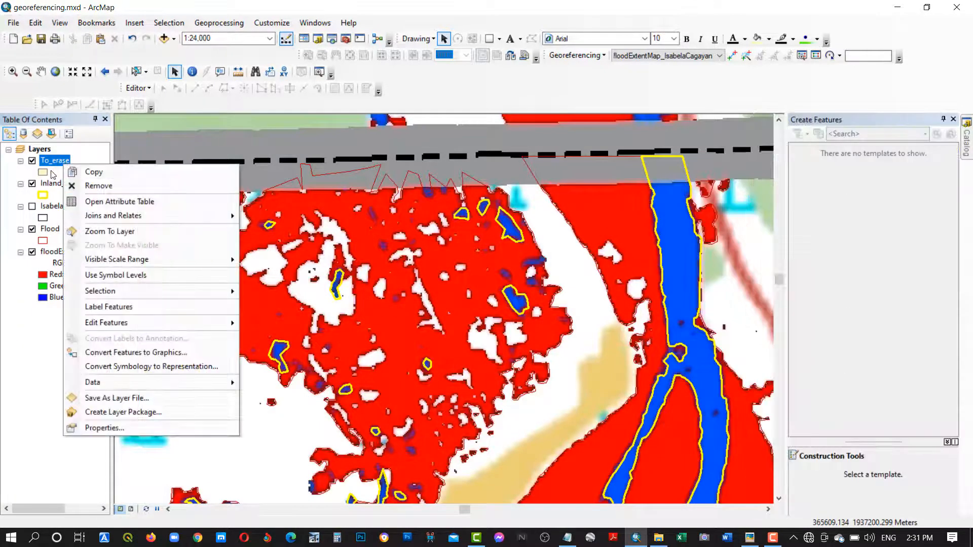
left_click(45, 173)
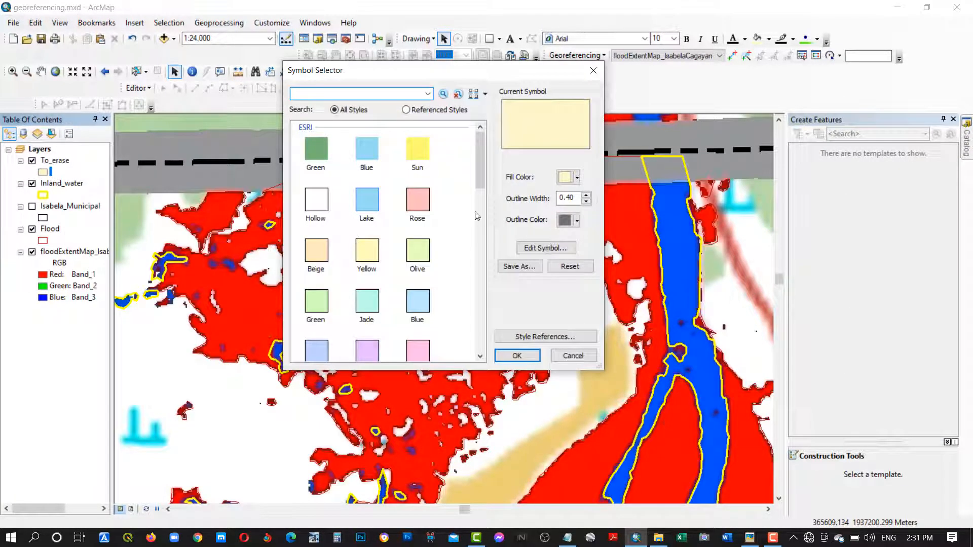
left_click(568, 177)
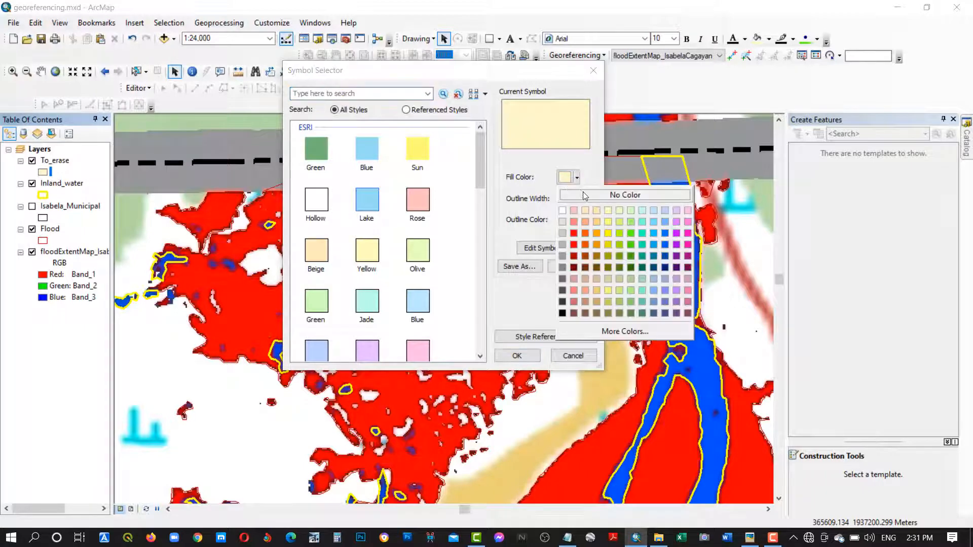
left_click(585, 195)
left_click(565, 222)
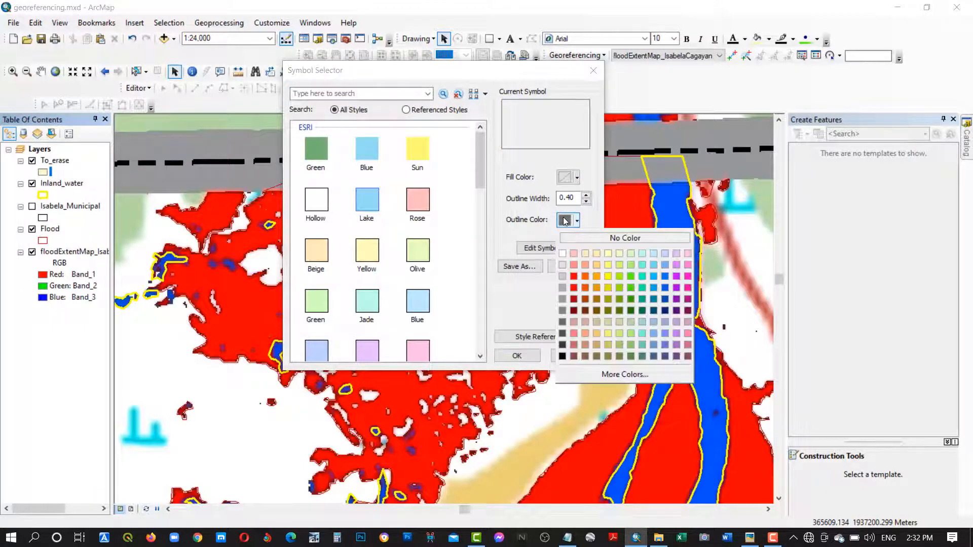
left_click(678, 287)
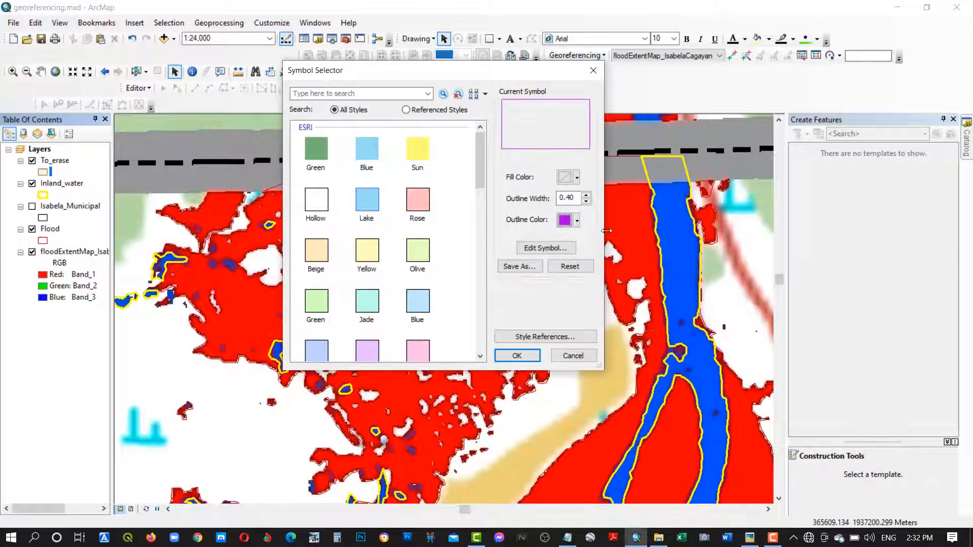
left_click(589, 196)
left_click(589, 196)
left_click(526, 353)
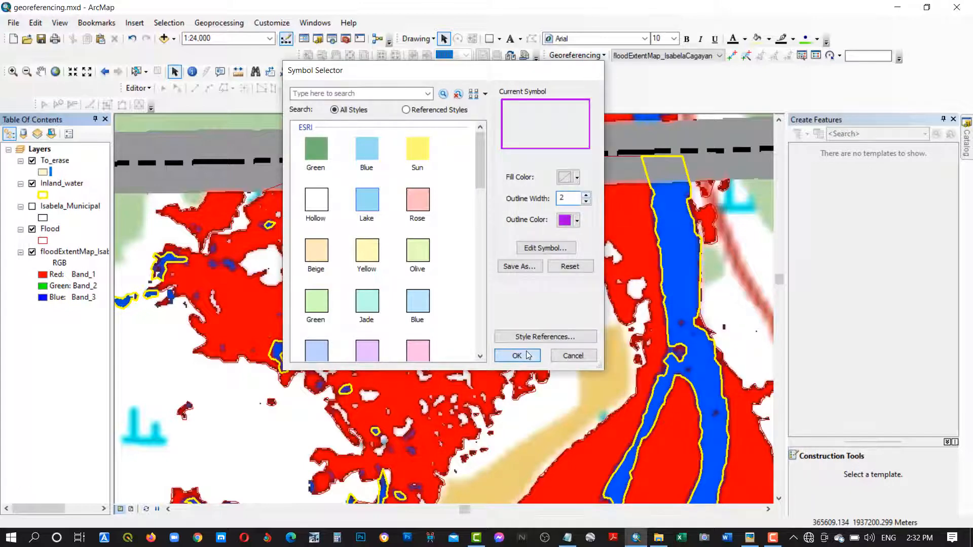
Start an editing session on the To_erase layer and choose its template for drawing polygons
right_click(51, 164)
mouse_move(96, 323)
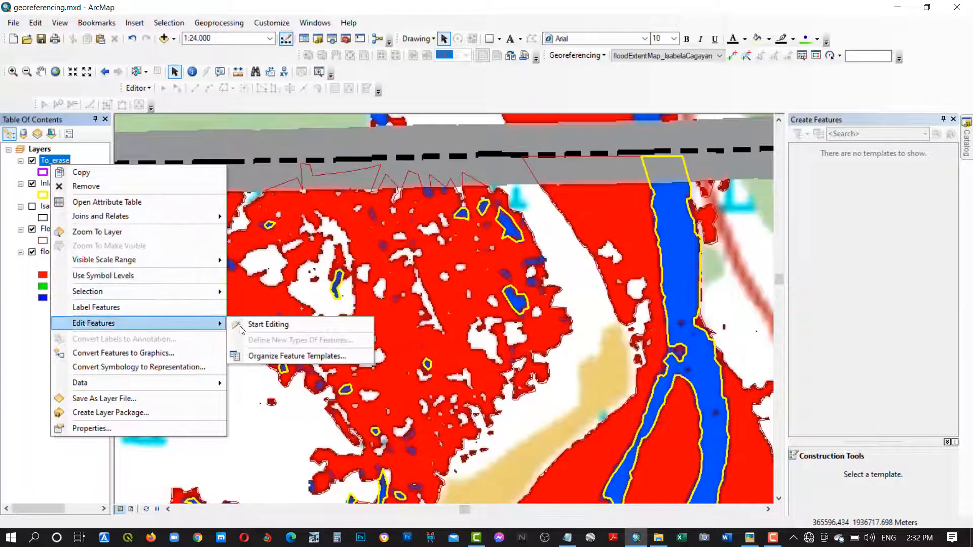
left_click(242, 330)
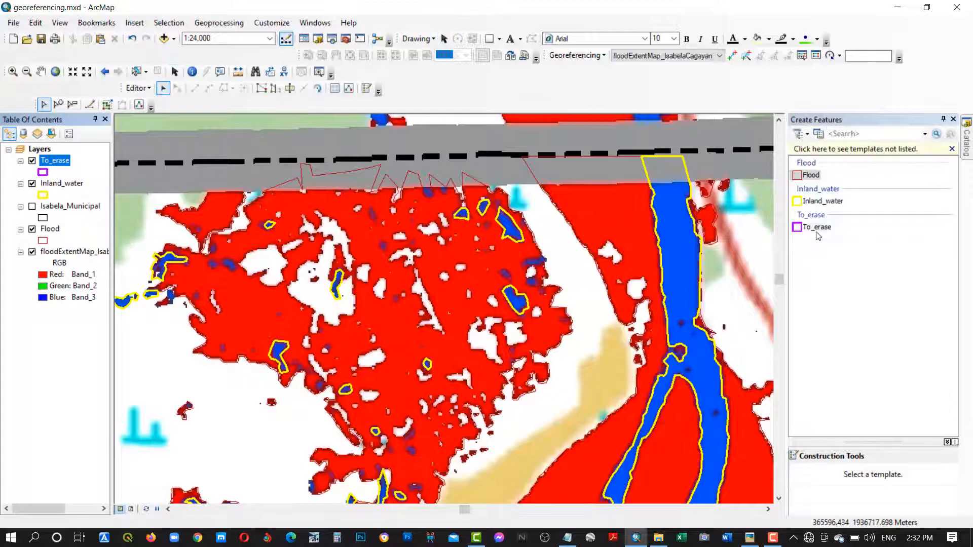
left_click(817, 230)
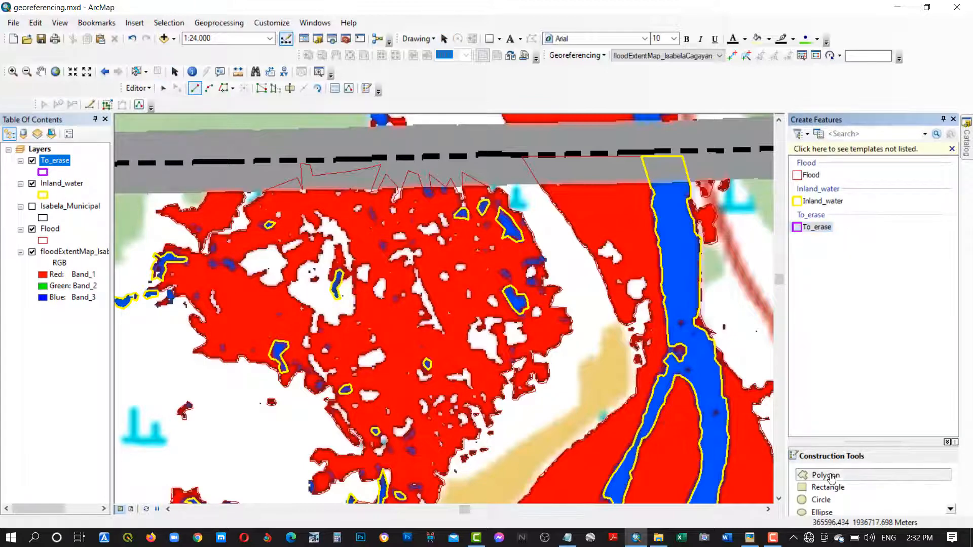
Begin a To_erase polygon at the notch between the large hollow's two northern prongs, tracing up to the base of the eastern prong
scroll(280, 206, "up", 3)
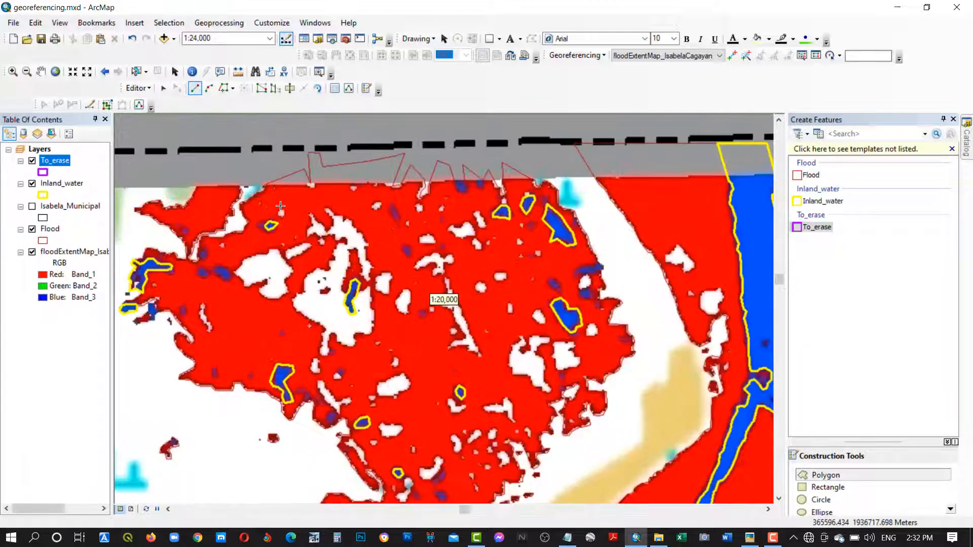
scroll(355, 203, "up", 2)
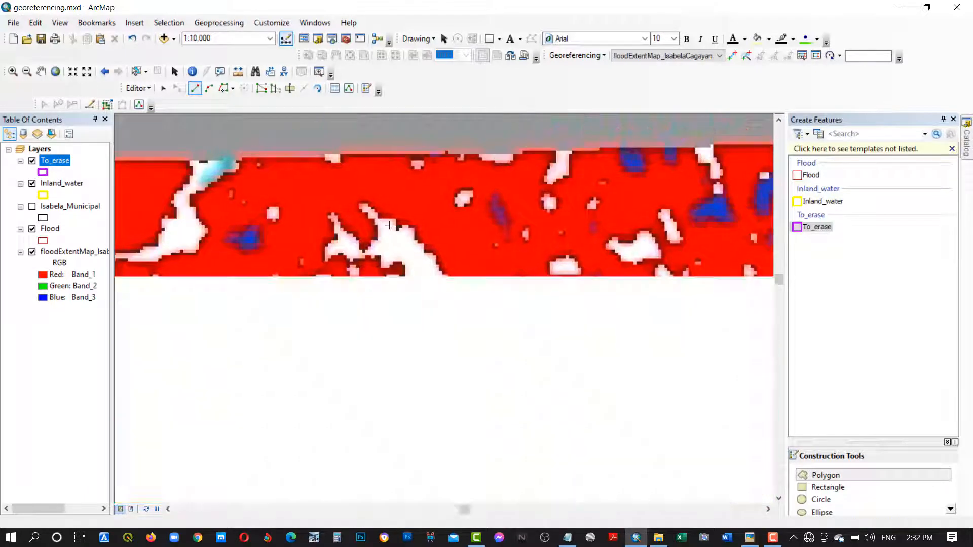
scroll(373, 246, "up", 1)
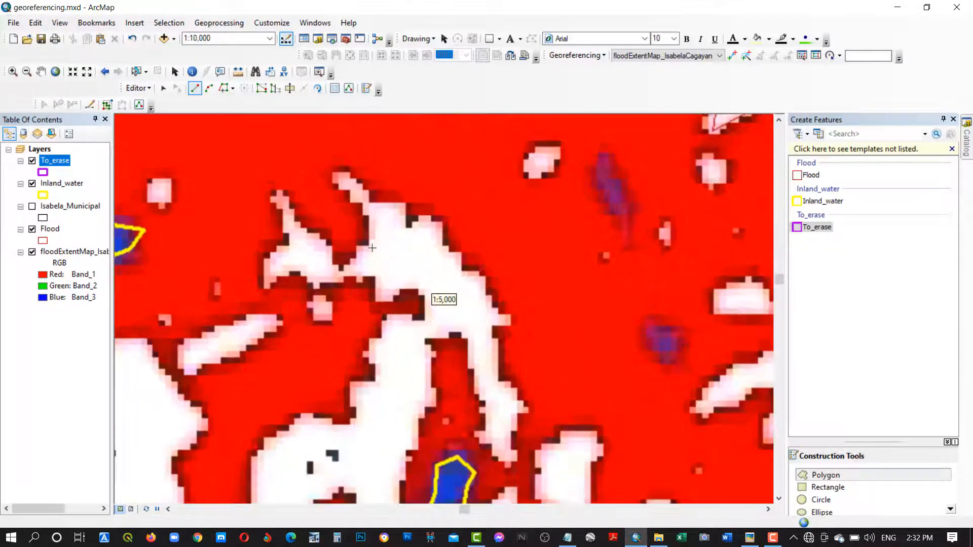
left_click(343, 267)
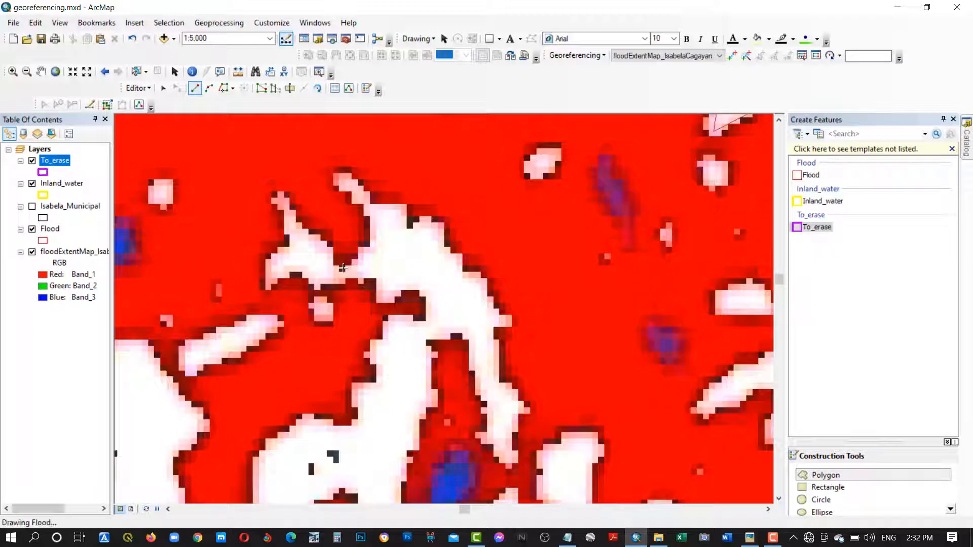
left_click(354, 263)
left_click(363, 250)
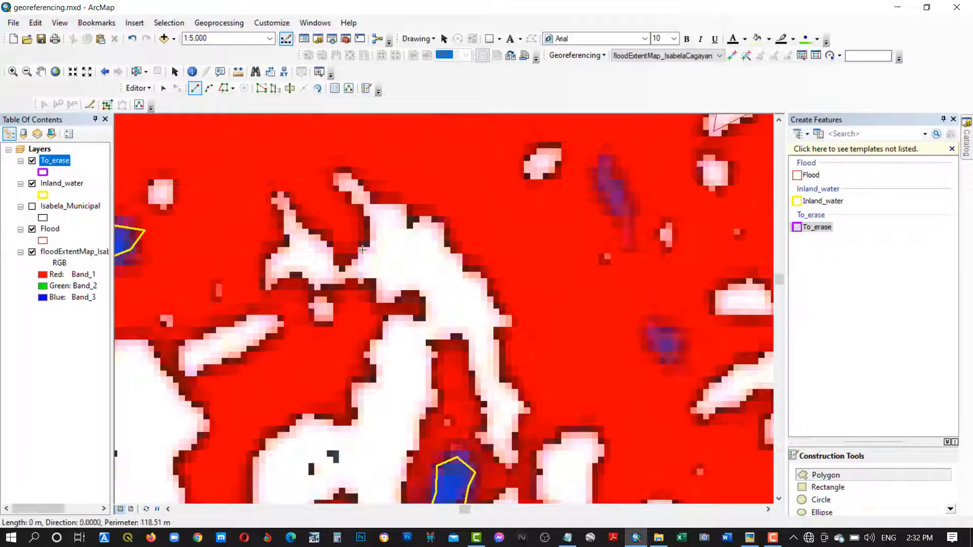
left_click(368, 245)
left_click(372, 216)
left_click(365, 205)
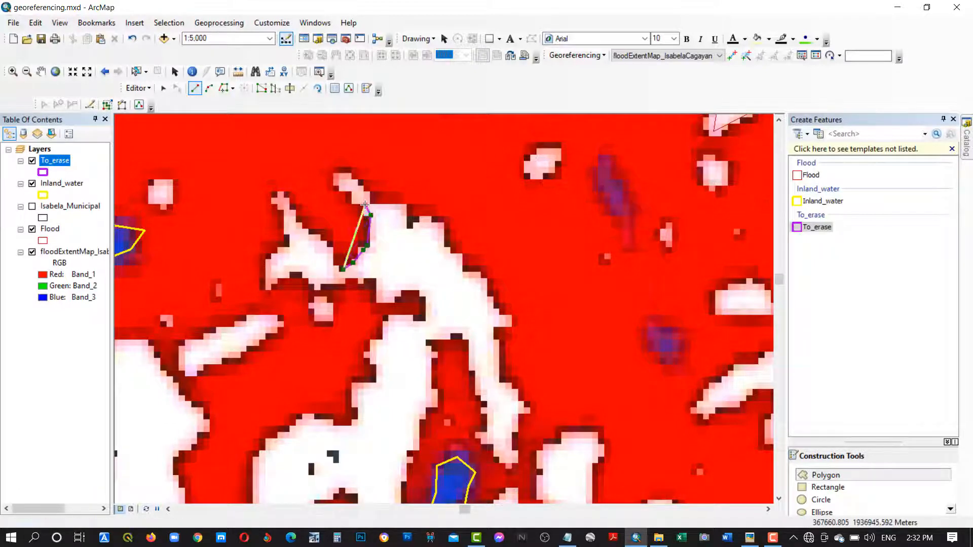
Trace around the narrow northern prong of the hollow, from its western side over the tip and back to its base
left_click(350, 193)
left_click(339, 183)
left_click(337, 175)
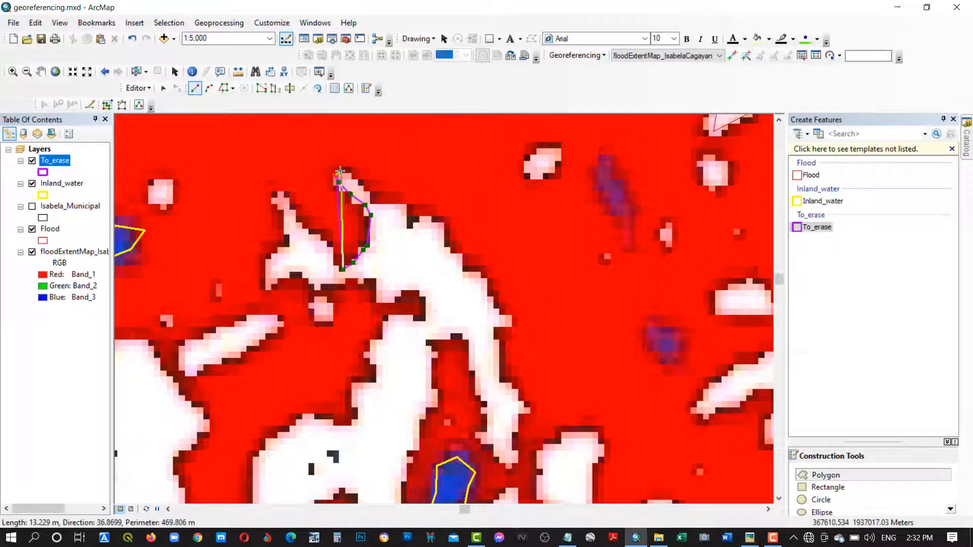
left_click(341, 171)
left_click(355, 184)
left_click(368, 196)
left_click(374, 208)
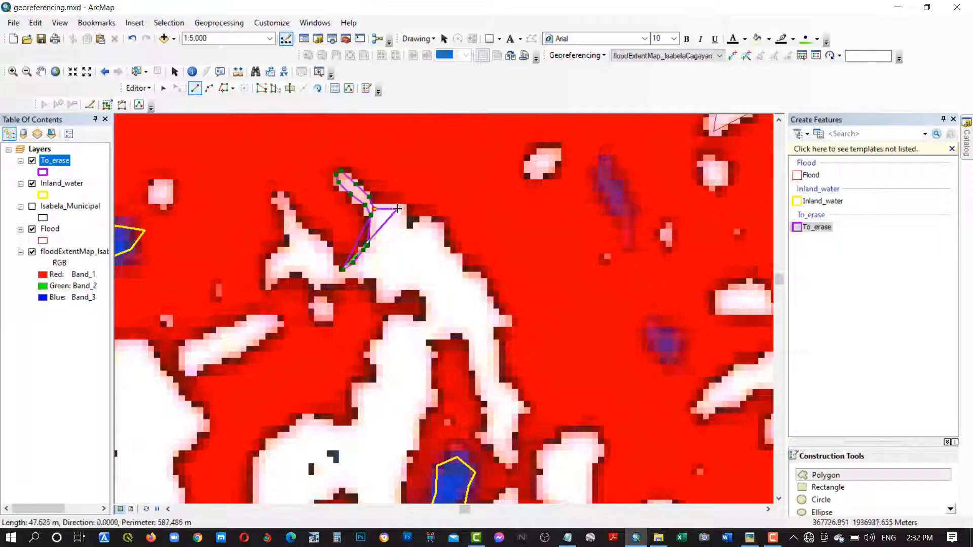
Continue the outline along the hollow's northeastern stepped edge to the outward corner on its eastern side
left_click(401, 207)
left_click(441, 225)
left_click(445, 242)
left_click(465, 264)
left_click(486, 285)
left_click(509, 320)
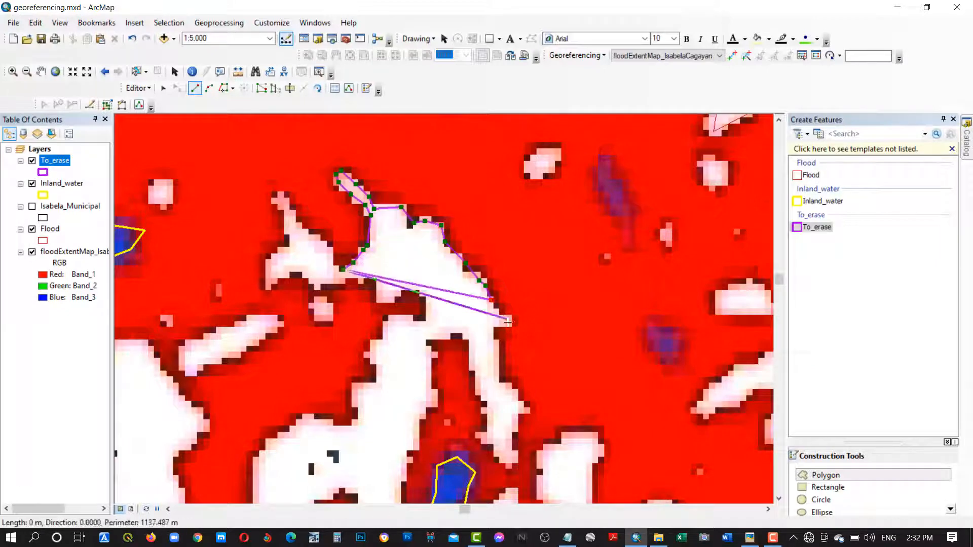
Trace the outer edge of the hollow's eastern arm southward to the arm's lower tip
left_click(495, 331)
left_click(500, 386)
left_click(519, 401)
left_click(526, 407)
left_click(518, 413)
left_click(511, 429)
left_click_drag(514, 431, 460, 297)
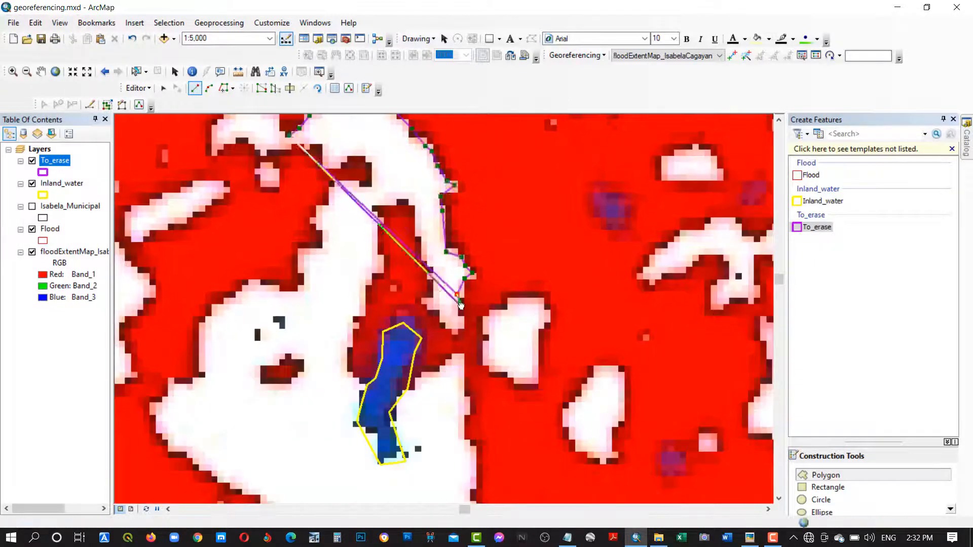
left_click(457, 311)
left_click(457, 330)
Trace the inner edge of the eastern arm back north and across the top of the enclosed red strip
left_click(441, 314)
left_click(425, 302)
left_click(430, 296)
left_click(430, 269)
left_click(418, 234)
left_click(416, 203)
left_click(370, 205)
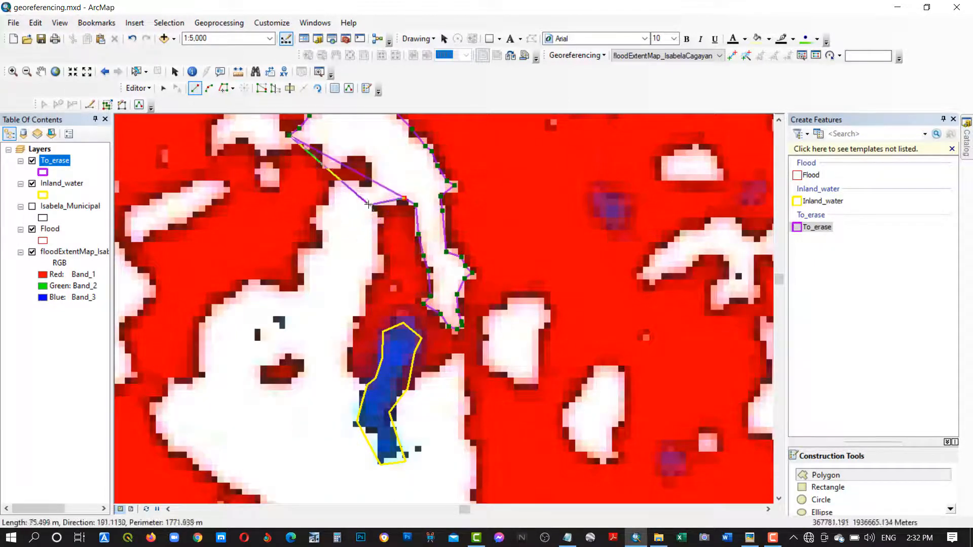
Trace the western side of the enclosed red strip southward toward the inland water body
left_click(382, 226)
left_click(377, 252)
left_click(374, 278)
left_click(360, 305)
left_click(357, 320)
left_click(350, 344)
left_click(348, 355)
left_click(350, 367)
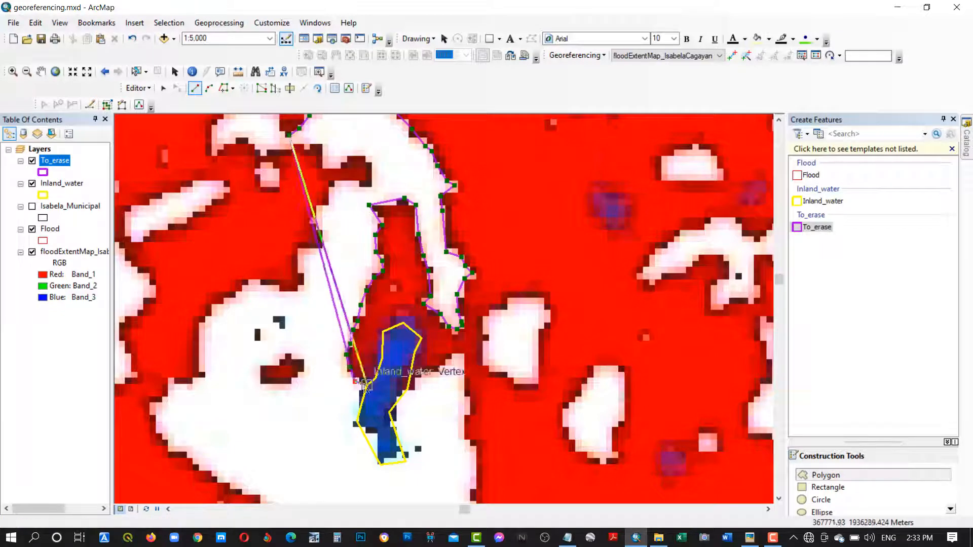
Run the outline around the lower part of the Inland_water polygon, following its existing vertices
left_click(356, 381)
left_click(356, 423)
left_click(380, 465)
left_click(405, 461)
left_click(389, 412)
left_click(408, 388)
Trace from the water body to the hollow's pointed eastern corner and down along its eastern edge
left_click(432, 374)
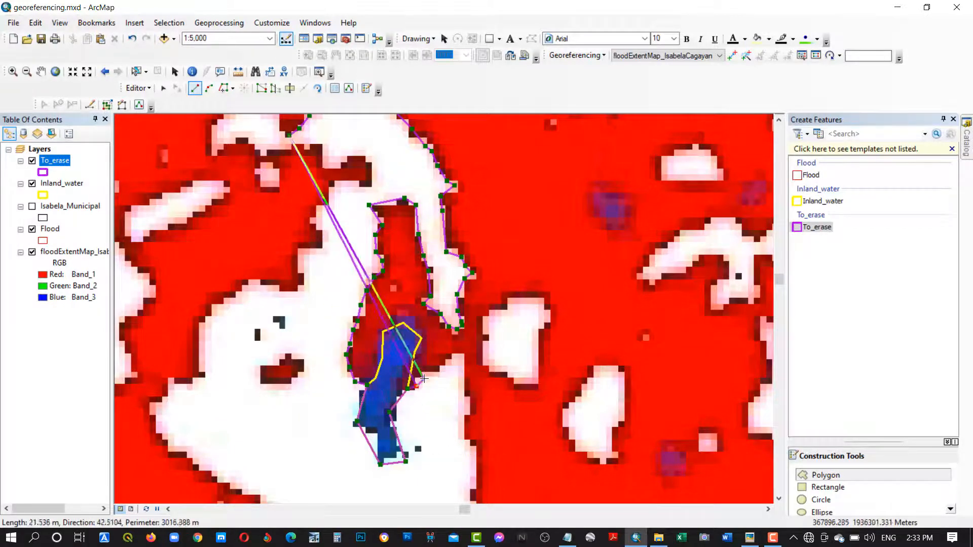
left_click(444, 371)
left_click(457, 358)
left_click(463, 356)
left_click(465, 401)
left_click(462, 428)
left_click(471, 454)
left_click_drag(471, 454, 505, 295)
left_click(506, 325)
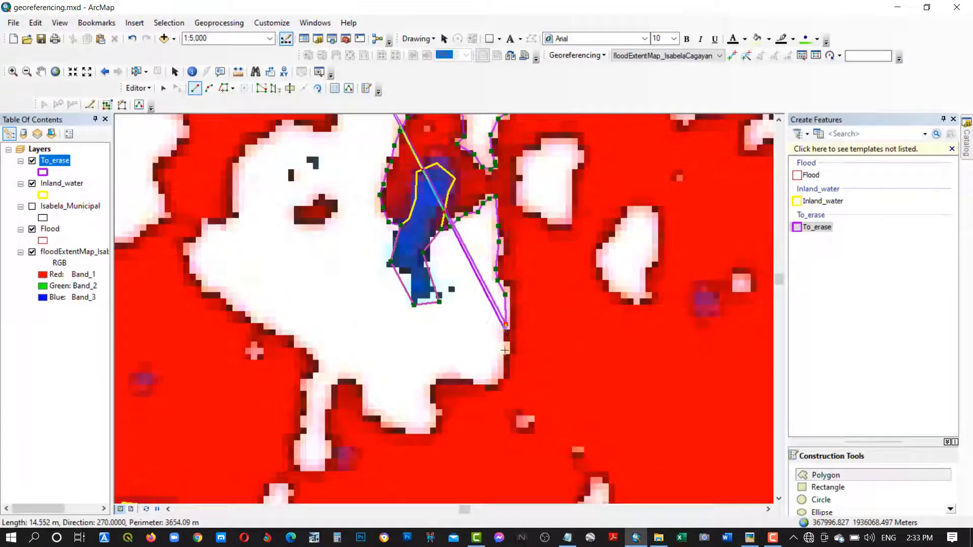
Trace the hollow's southeastern corner and the rounded bulge on its southern edge
left_click(505, 352)
left_click(497, 382)
left_click(456, 373)
left_click(436, 378)
left_click(431, 386)
left_click(435, 409)
left_click(432, 430)
left_click(404, 428)
left_click(367, 408)
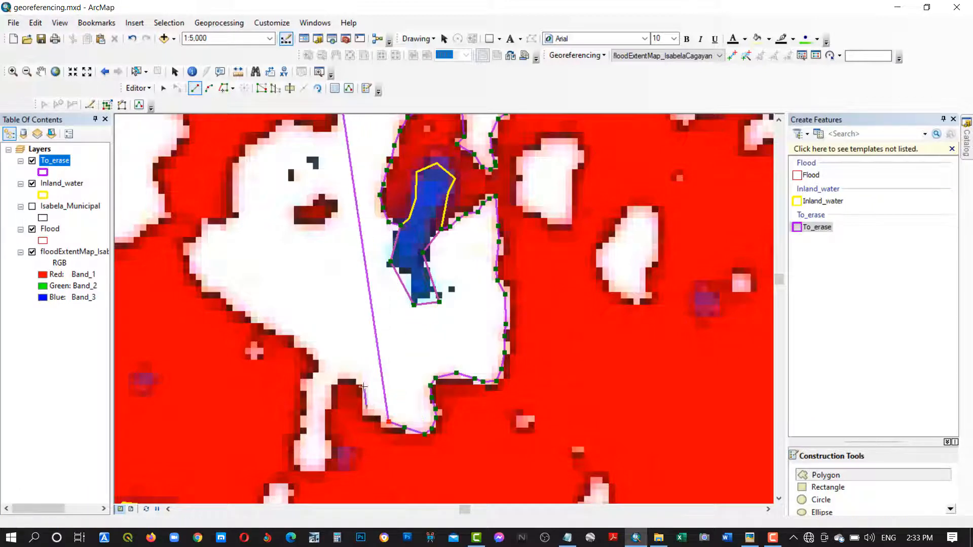
Trace around the narrow tail that extends south from the hollow, including its widened end
left_click(350, 375)
left_click(325, 393)
left_click(329, 447)
left_click(328, 459)
left_click(304, 468)
left_click(303, 443)
left_click(310, 429)
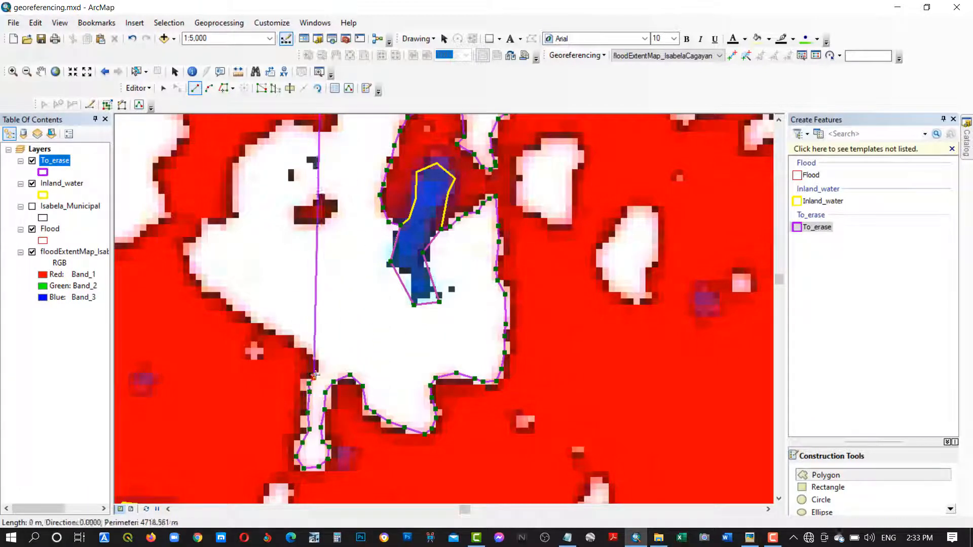
Trace the hollow's diagonal southwestern edge from the tail up to its westernmost bulge
left_click(321, 368)
left_click(318, 355)
left_click(239, 306)
left_click(198, 275)
left_click(192, 265)
left_click(192, 247)
Trace the stepped northwestern edge of the hollow's main body from the western bulge upward
left_click(208, 226)
left_click(222, 223)
left_click(243, 219)
left_click(235, 177)
left_click(257, 143)
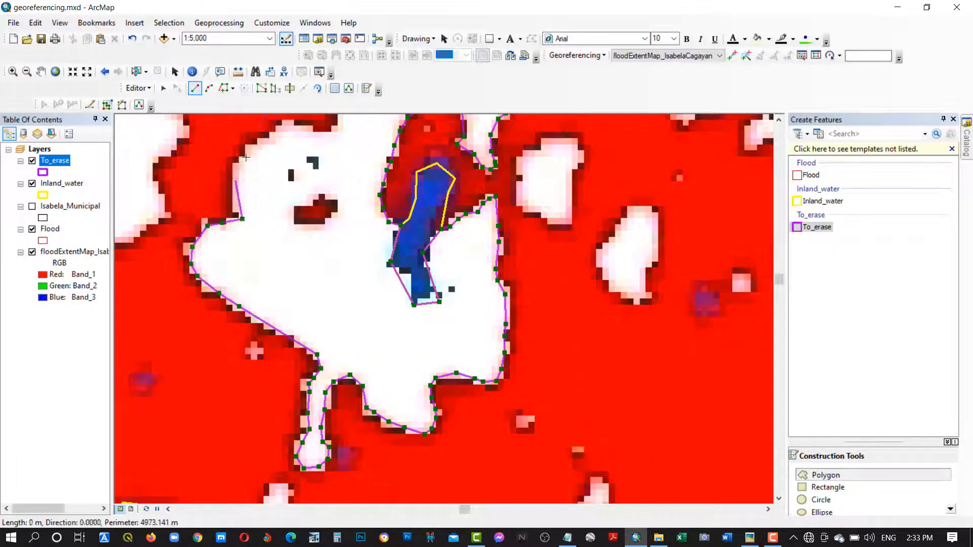
Trace the top edge of the hollow's main body eastward to where it joins the northern neck
left_click_drag(289, 152, 284, 341)
left_click(268, 325)
left_click(284, 312)
left_click(310, 316)
left_click(334, 310)
left_click(328, 285)
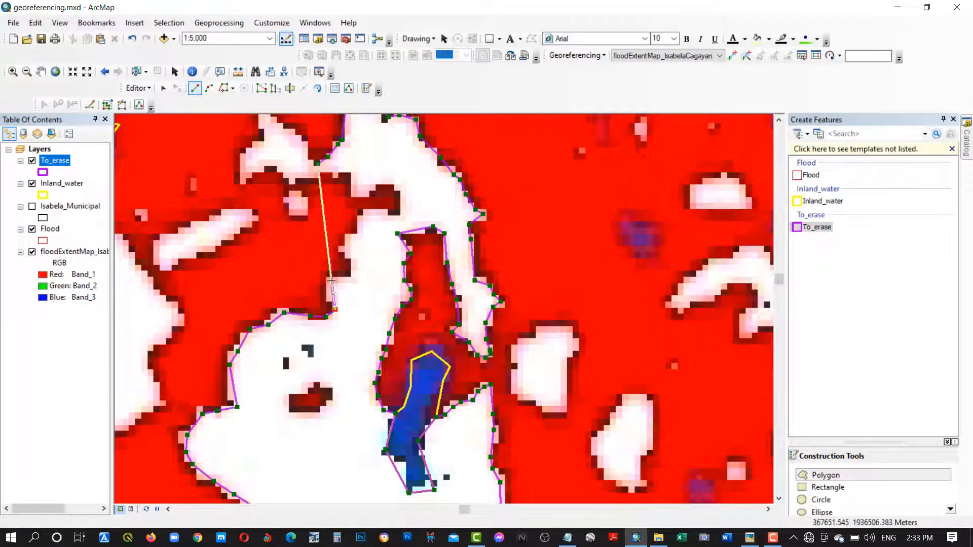
Trace the western side of the neck northward and around the small red inlet beside it
left_click(355, 277)
left_click(359, 260)
left_click(373, 214)
left_click(404, 215)
left_click(399, 181)
left_click(366, 193)
left_click(353, 171)
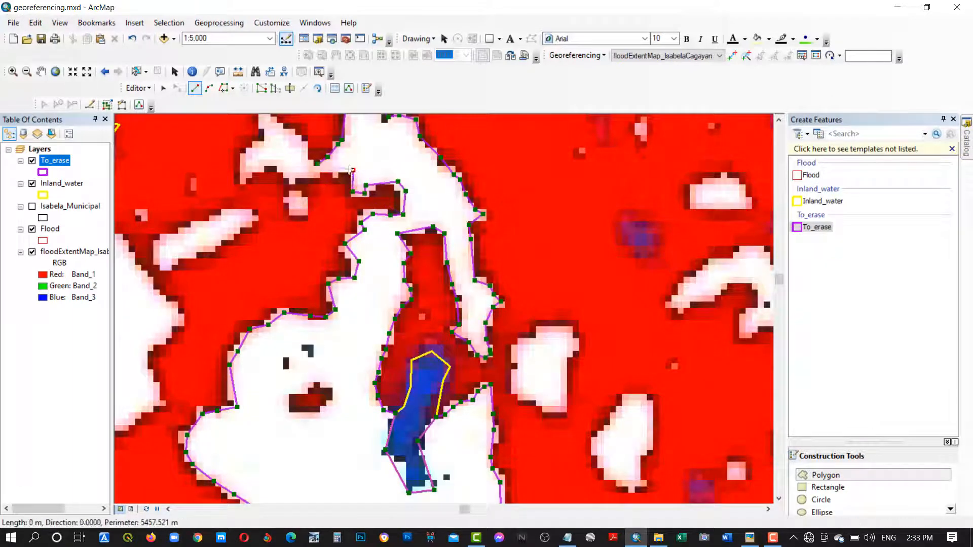
Trace the lower edge of the hollow's western lobe and around its outer end toward the northwestern prong
left_click(336, 172)
left_click(317, 174)
left_click(287, 175)
left_click(259, 168)
left_click(242, 179)
left_click(245, 150)
left_click(261, 134)
left_click(259, 120)
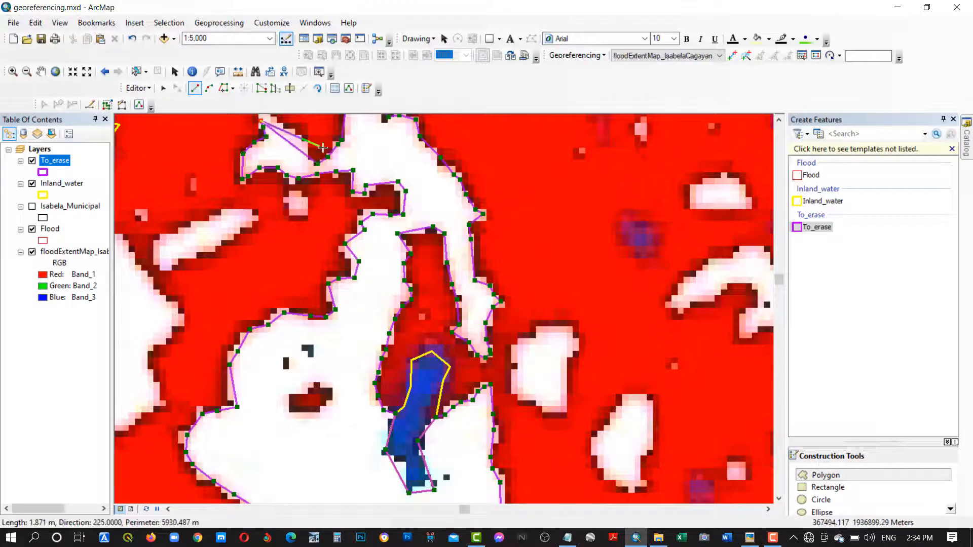
Outline the northwestern prong back toward the starting notch and finish the To_erase sketch
left_click_drag(308, 144, 303, 207)
left_click(249, 165)
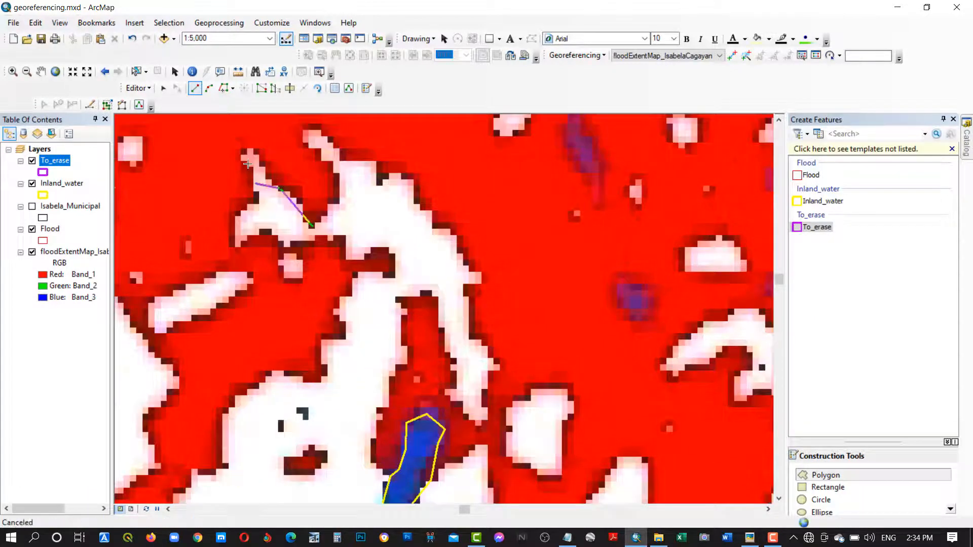
left_click(249, 156)
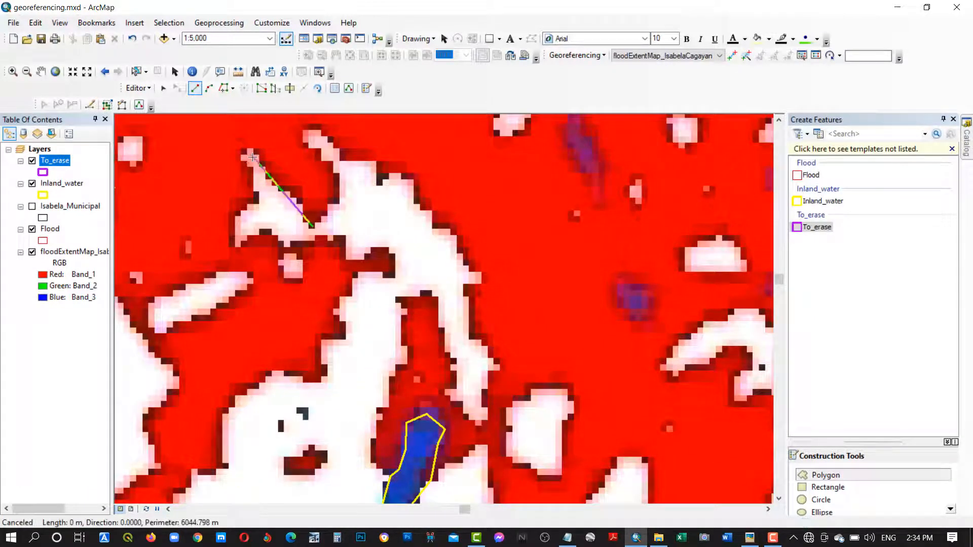
right_click(303, 217)
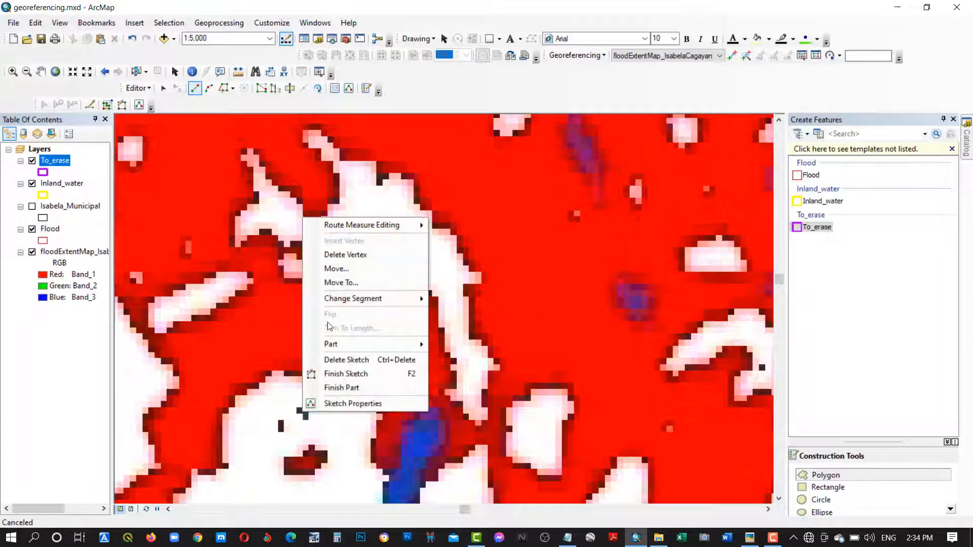
left_click(338, 375)
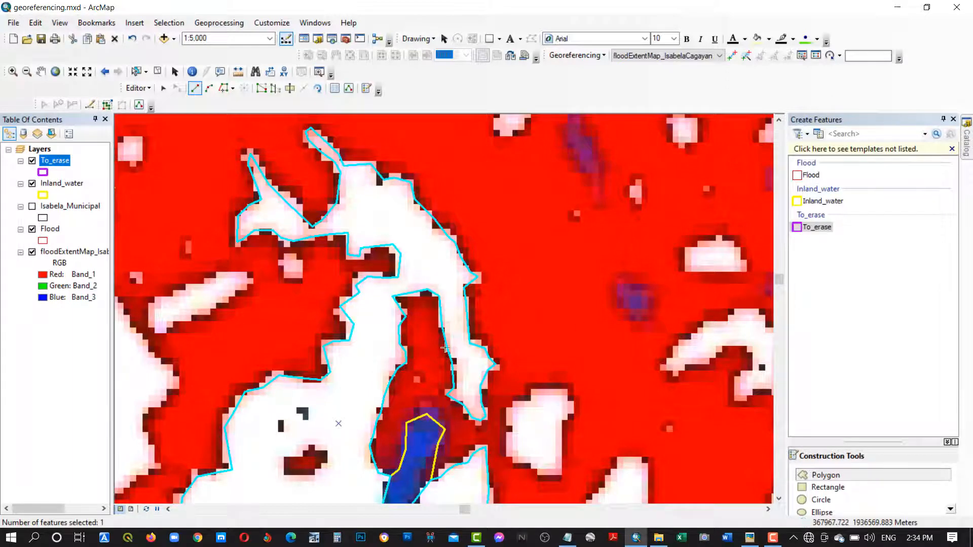
Outline the elongated white hollow west of the large hollow as a To_erase polygon and finish the sketch
left_click(220, 274)
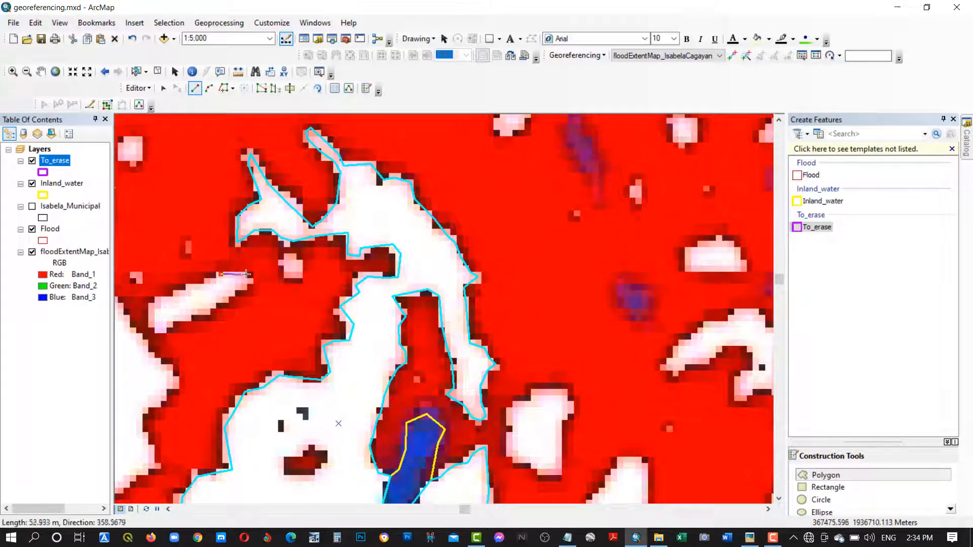
left_click(248, 275)
left_click(242, 289)
left_click(202, 311)
left_click(170, 325)
left_click(159, 330)
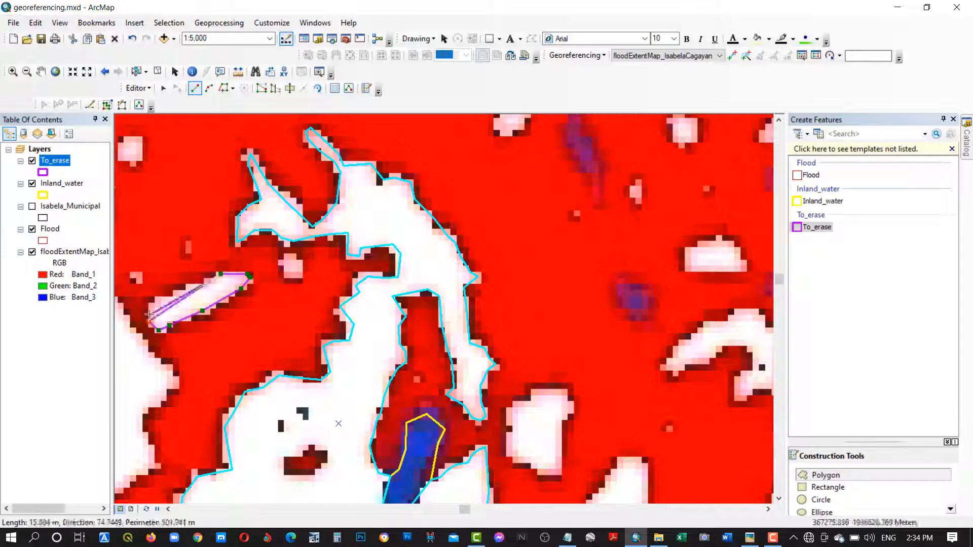
left_click(149, 321)
left_click(153, 306)
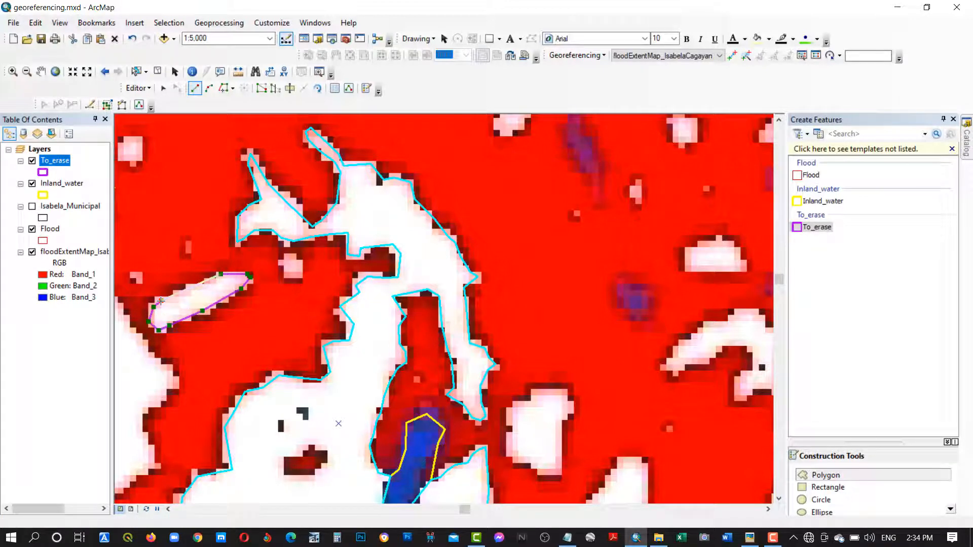
right_click(161, 301)
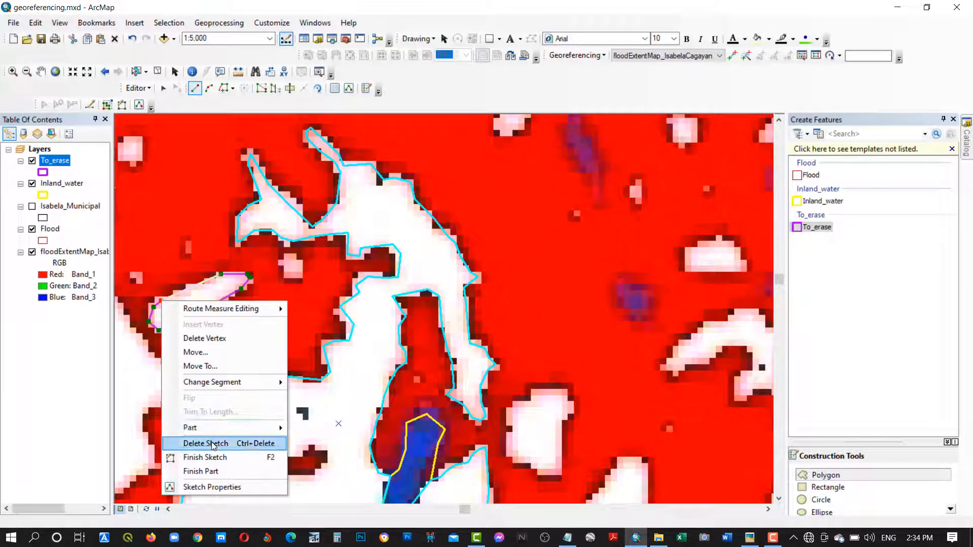
left_click(213, 458)
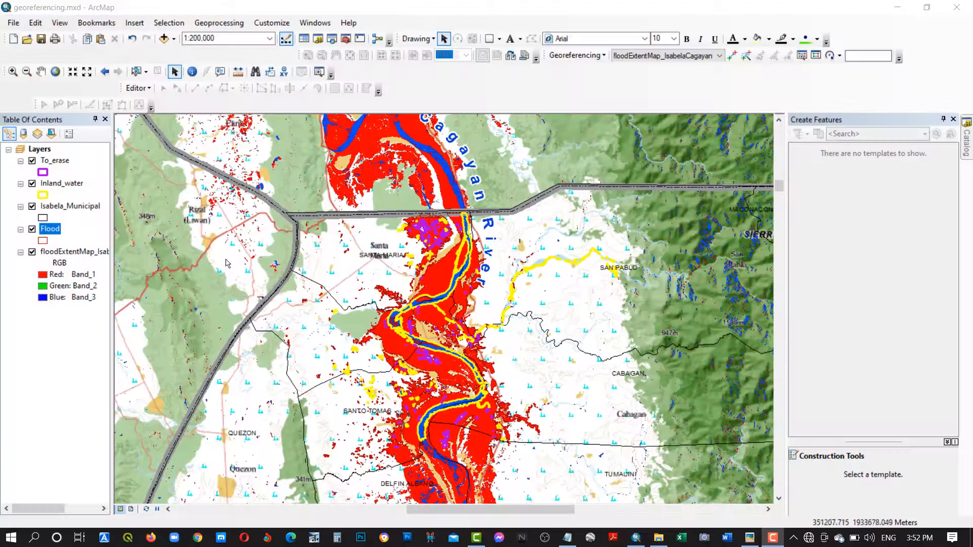
Review the records in the Inland_water attribute table, and close the table
right_click(63, 183)
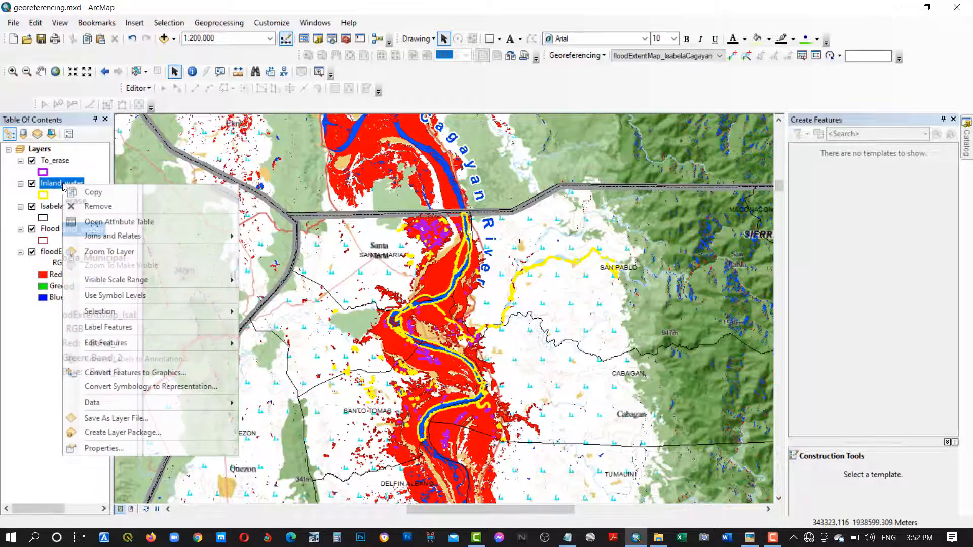
left_click(99, 222)
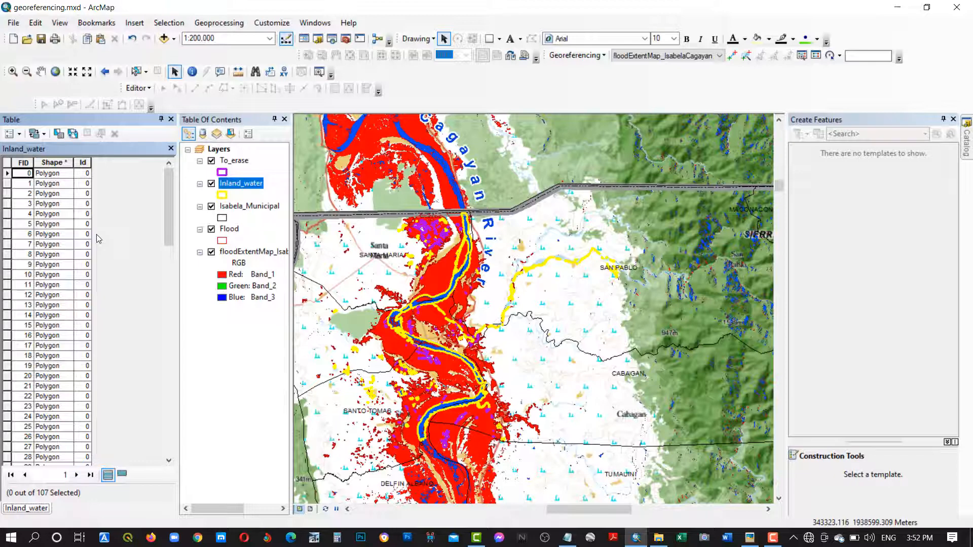
scroll(81, 232, "down", 1)
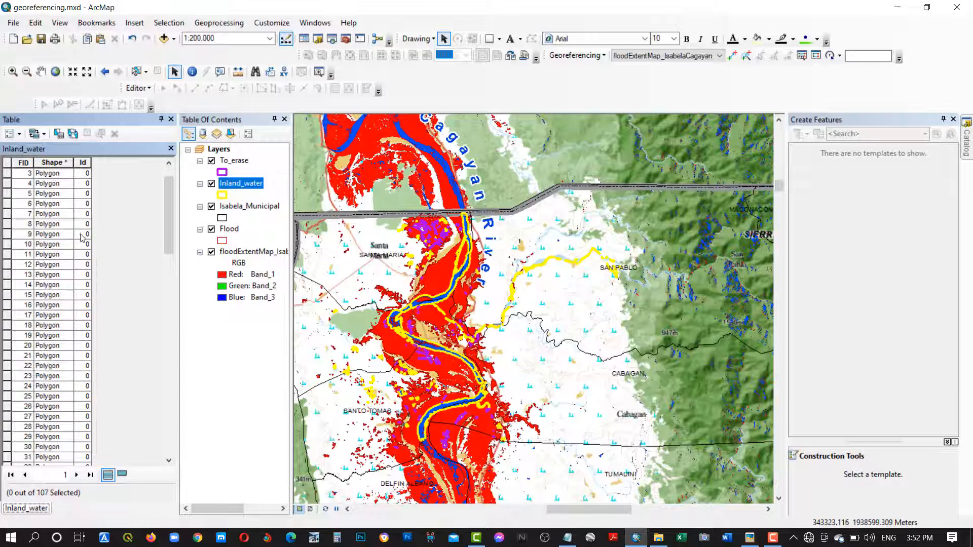
scroll(57, 226, "up", 1)
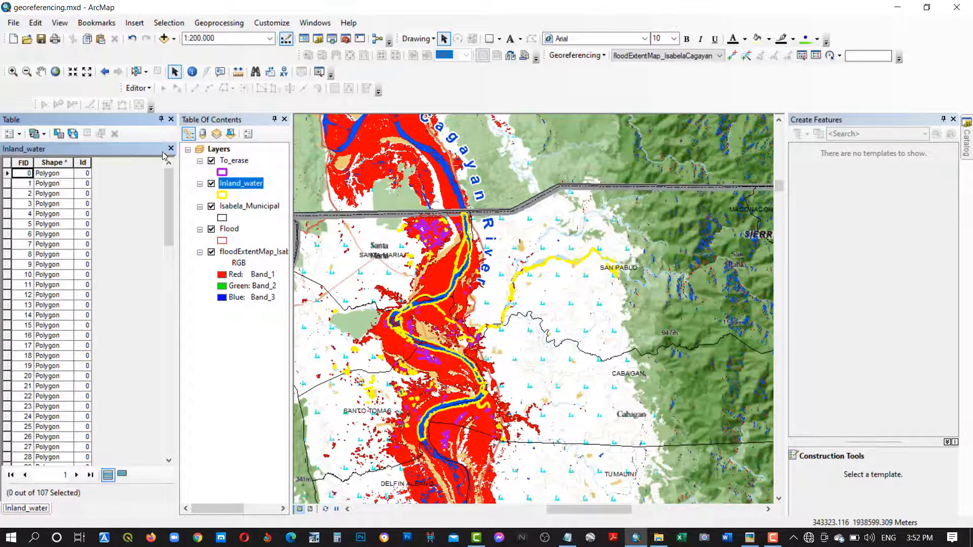
left_click(171, 120)
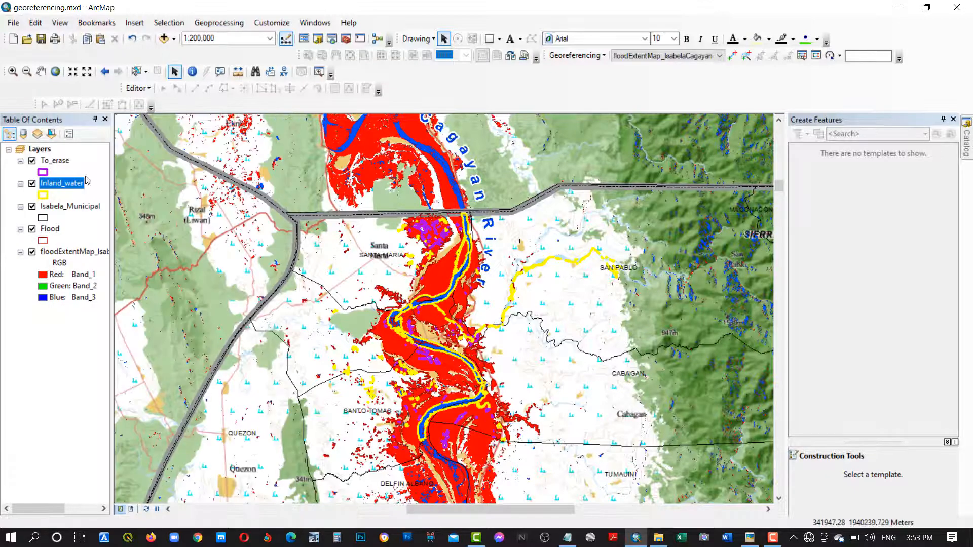
Review the records in the To_erase attribute table, and close the table
right_click(65, 162)
left_click(102, 199)
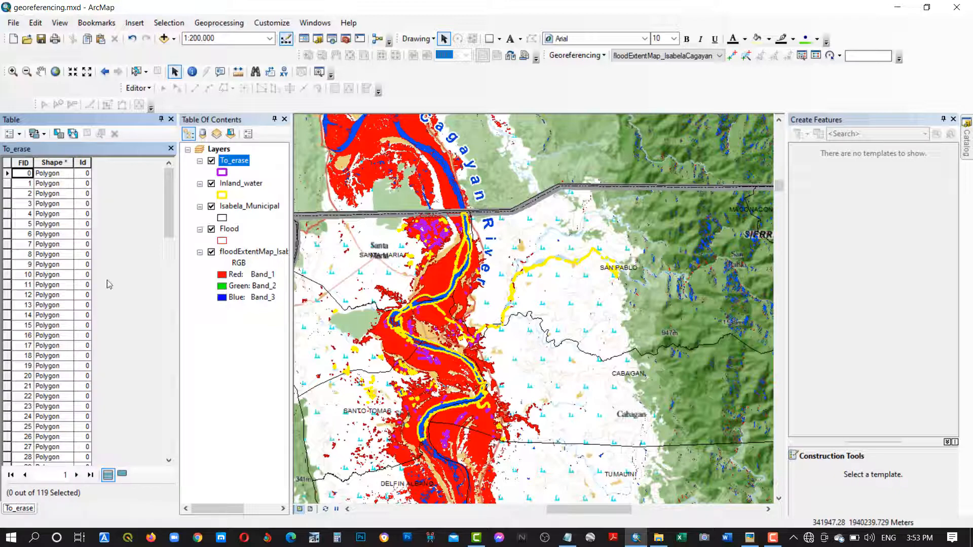
scroll(109, 284, "down", 20)
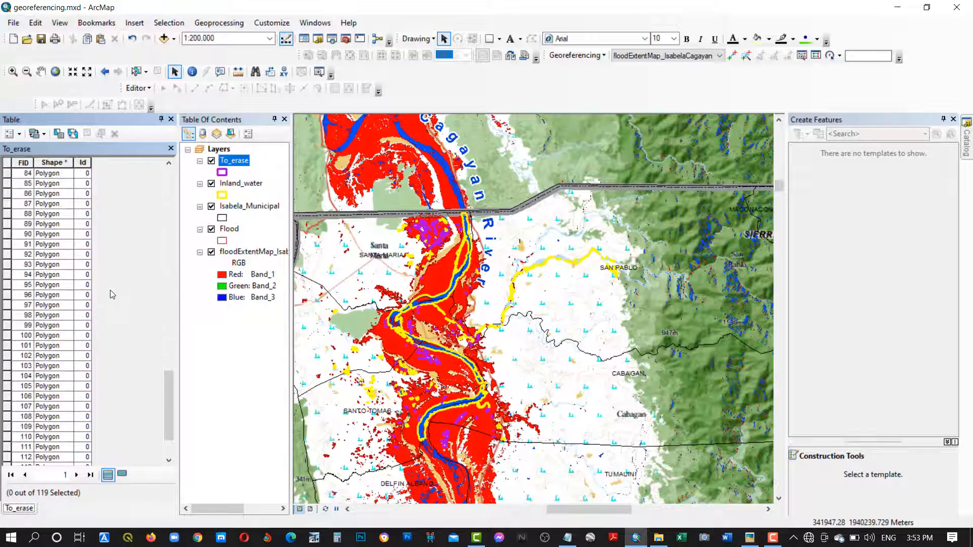
scroll(111, 282, "up", 20)
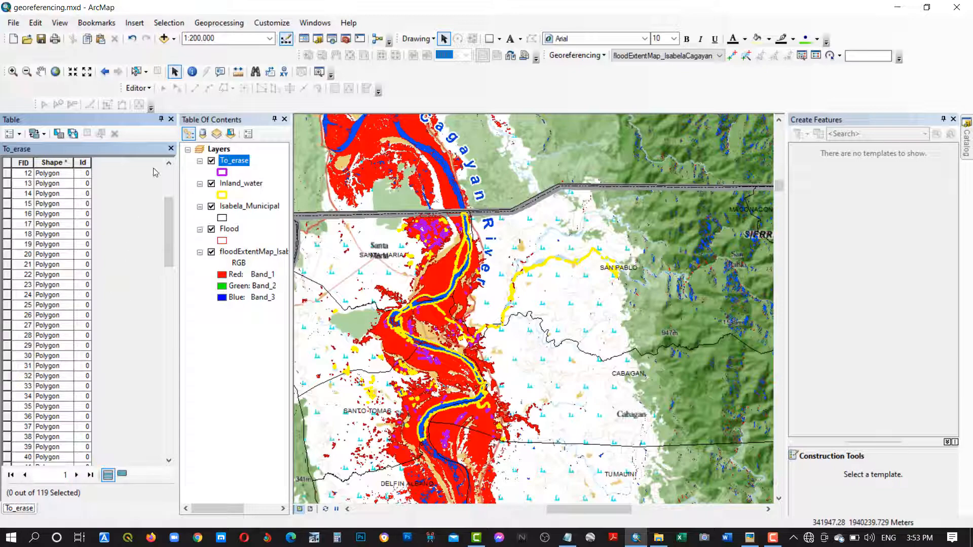
left_click(170, 119)
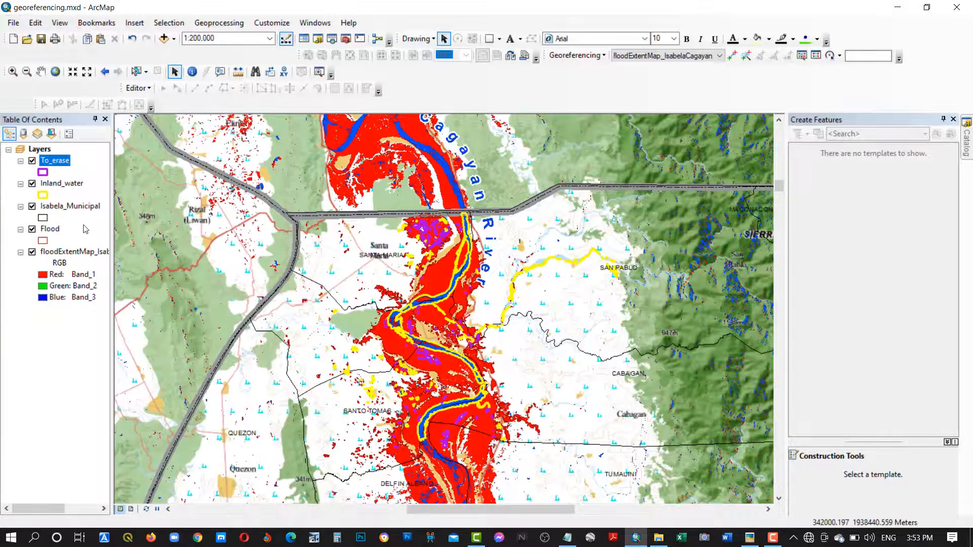
Open the Isabela_Municipal attribute table and look through its records up to the province and municipality columns
left_click(65, 206)
right_click(66, 207)
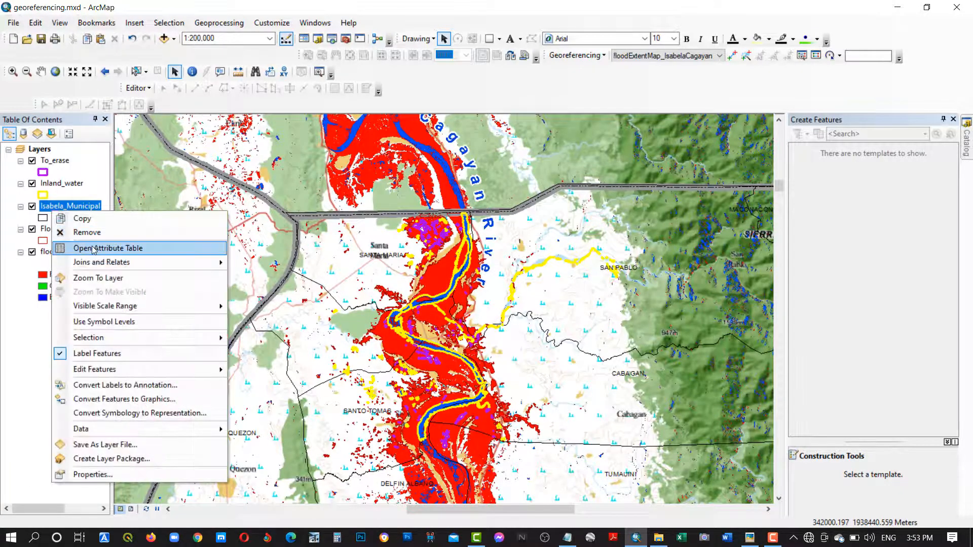
left_click(92, 248)
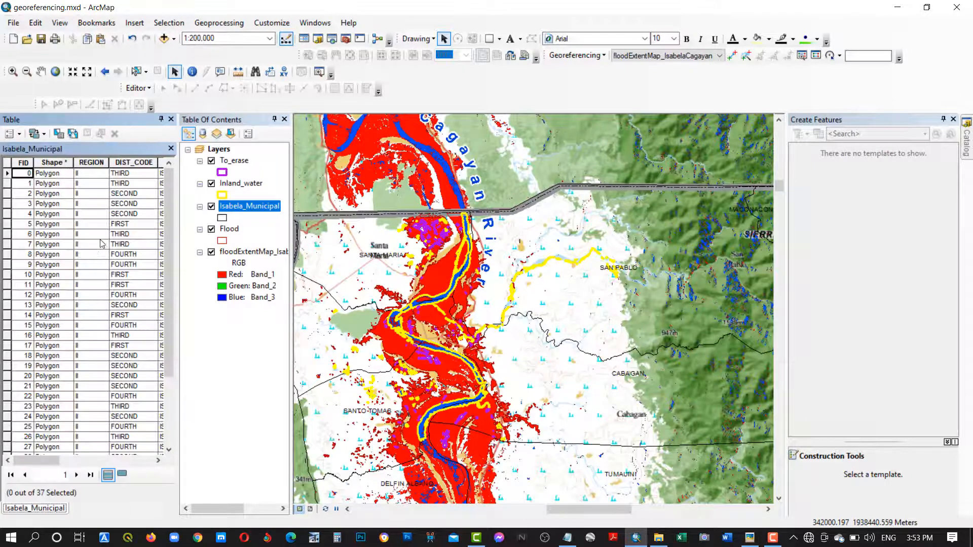
scroll(103, 245, "down", 3)
scroll(93, 267, "up", 3)
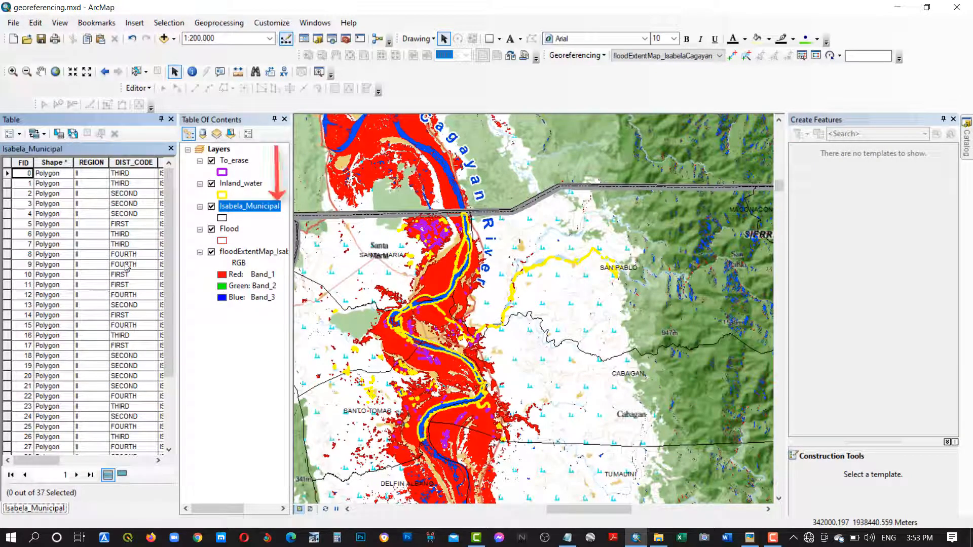
scroll(134, 274, "down", 3)
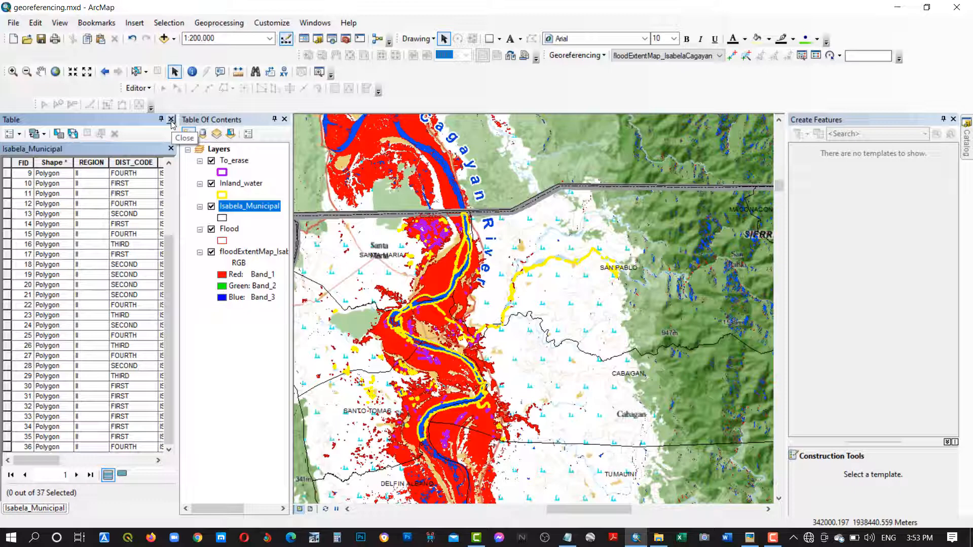
left_click_drag(38, 460, 107, 460)
scroll(68, 219, "up", 3)
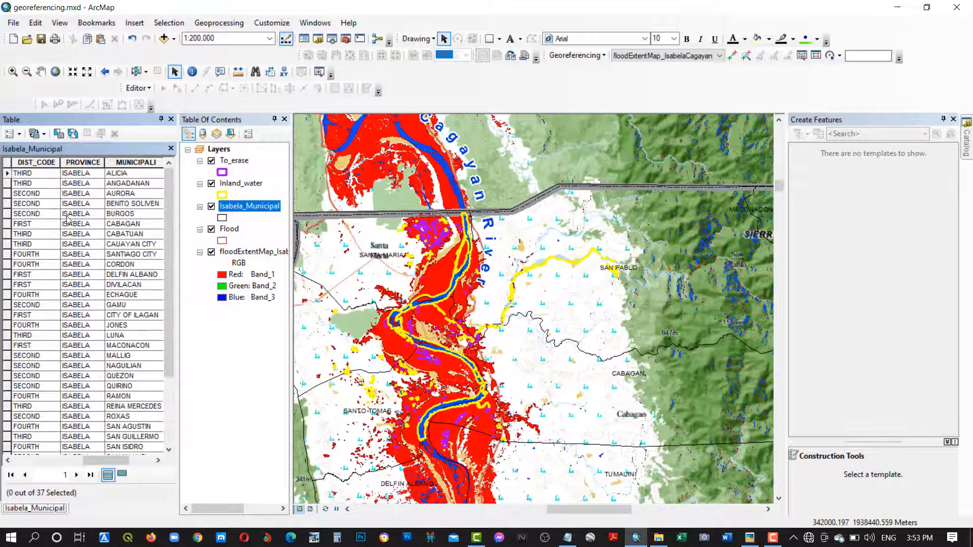
Select the Cabagan, San Pablo, Santa Maria and Santo Tomas records of Isabela_Municipal together, and close the table
left_click(6, 225)
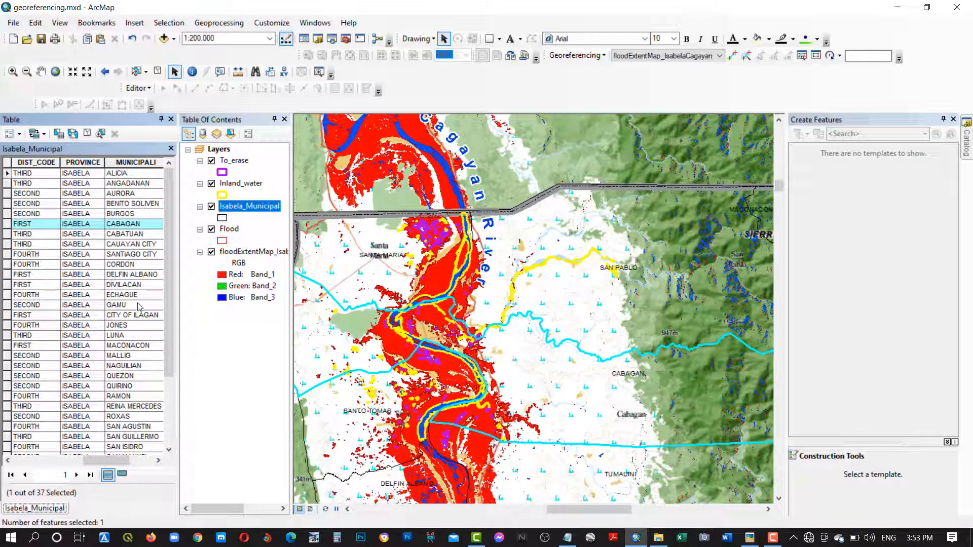
scroll(143, 328, "down", 1)
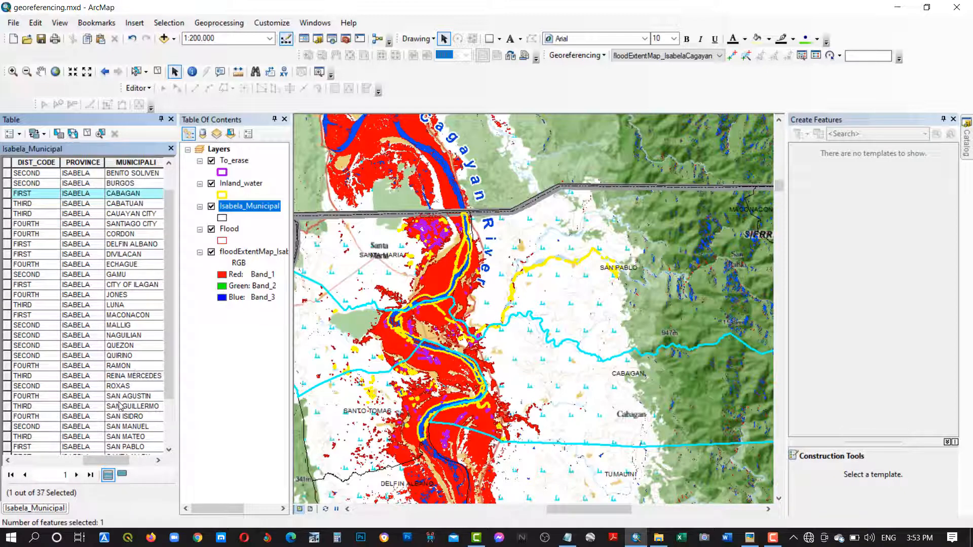
scroll(127, 427, "down", 2)
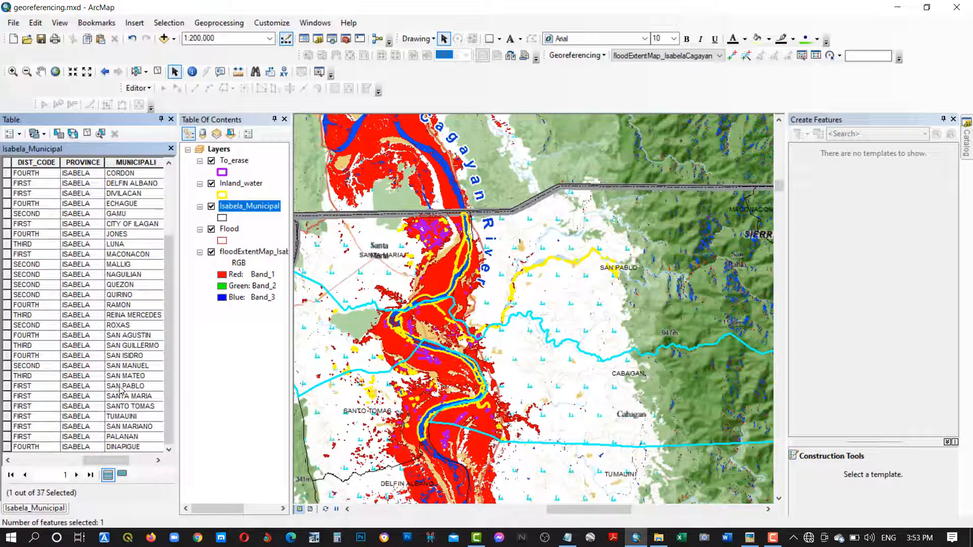
left_click(6, 387, "ctrl")
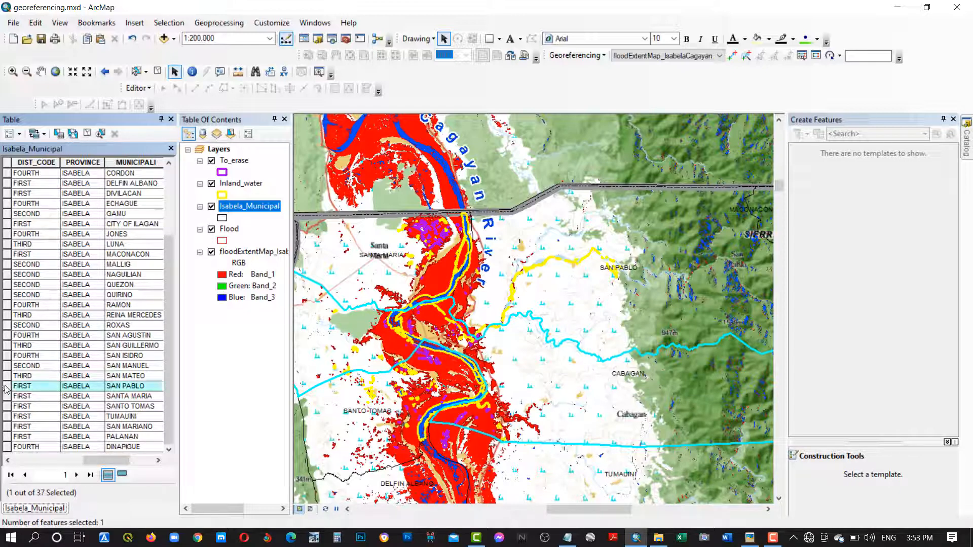
left_click(7, 396, "ctrl")
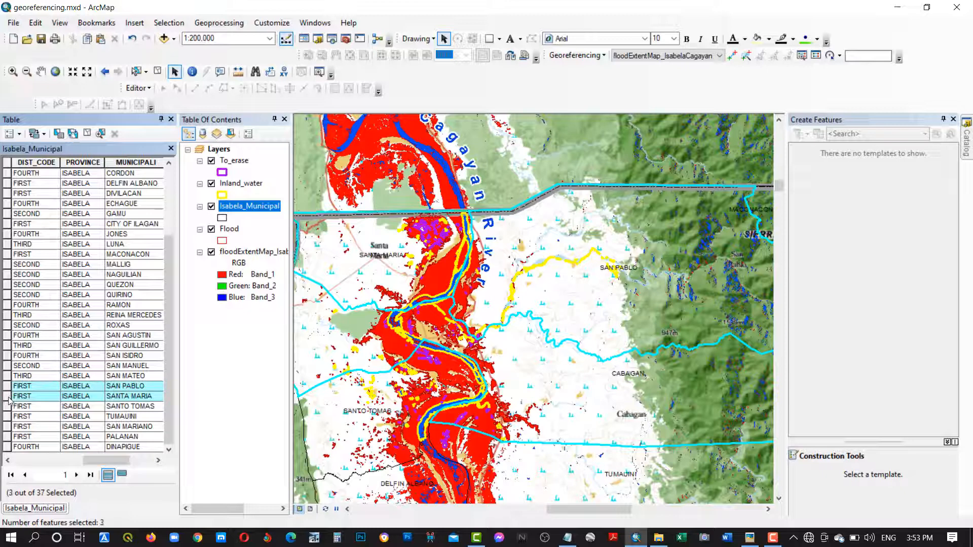
left_click(7, 406, "ctrl")
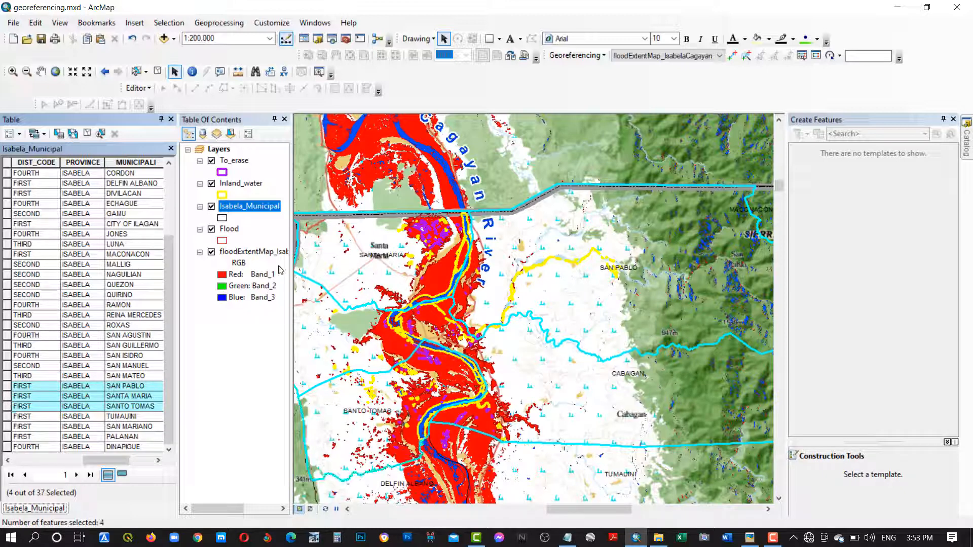
left_click(172, 120)
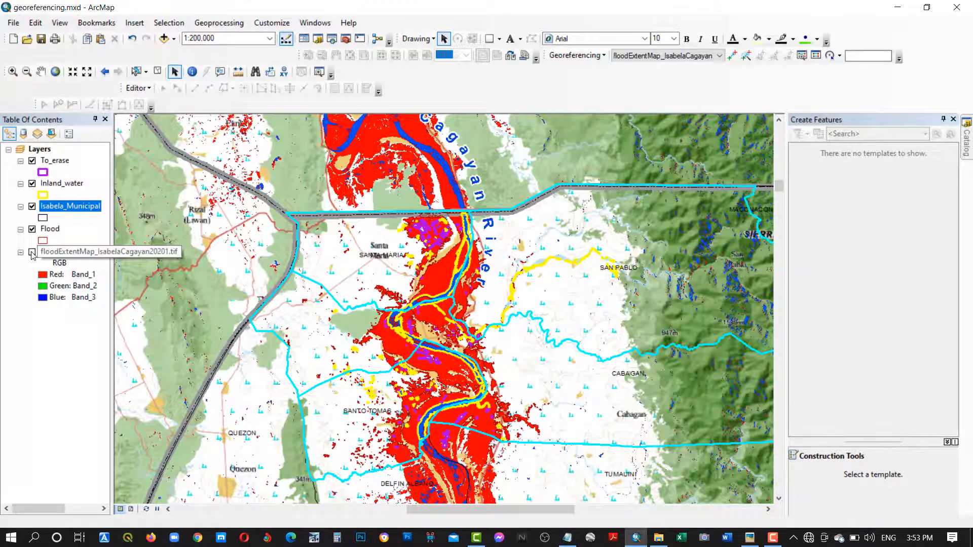
Hide the floodExtentMap raster so only the digitized layers and municipal boundaries are displayed
left_click(32, 252)
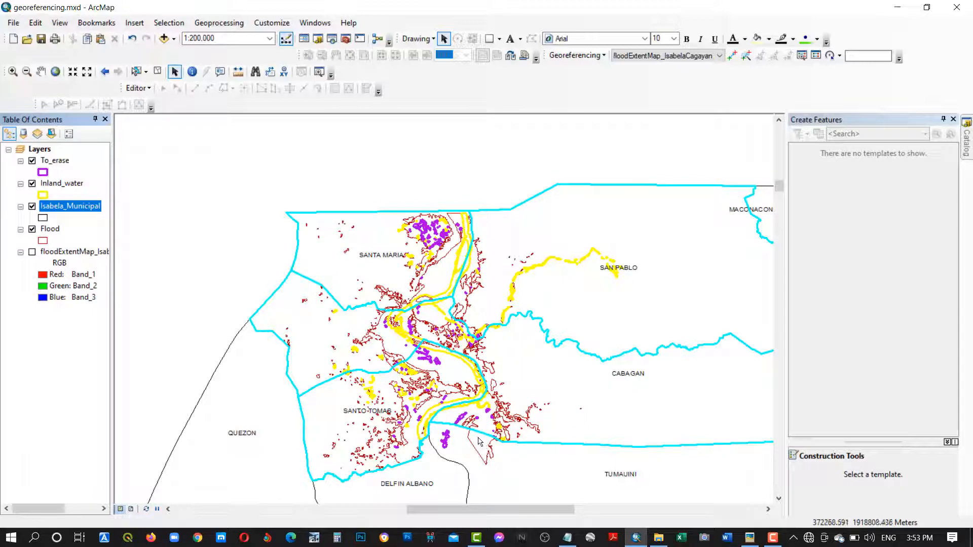
left_click_drag(485, 425, 458, 338)
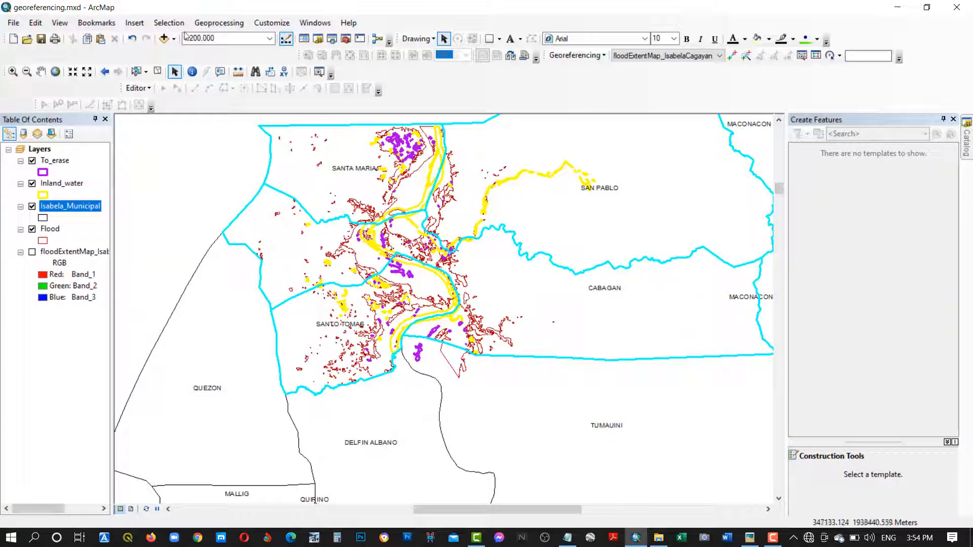
Clip the Flood layer with the selected Isabela_Municipal features using the default output, and hide the original Flood layer
left_click(212, 24)
left_click(220, 50)
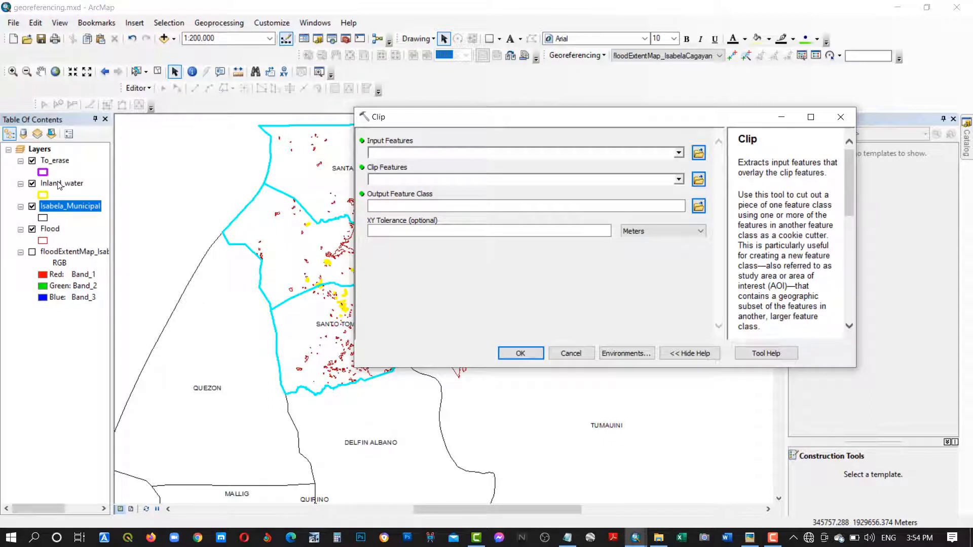
left_click_drag(53, 232, 429, 153)
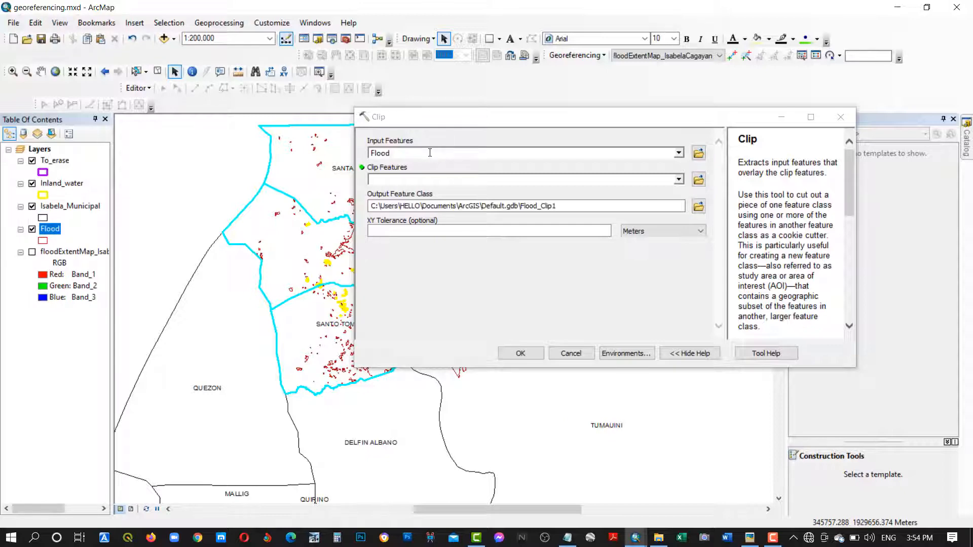
left_click(65, 208, "ctrl")
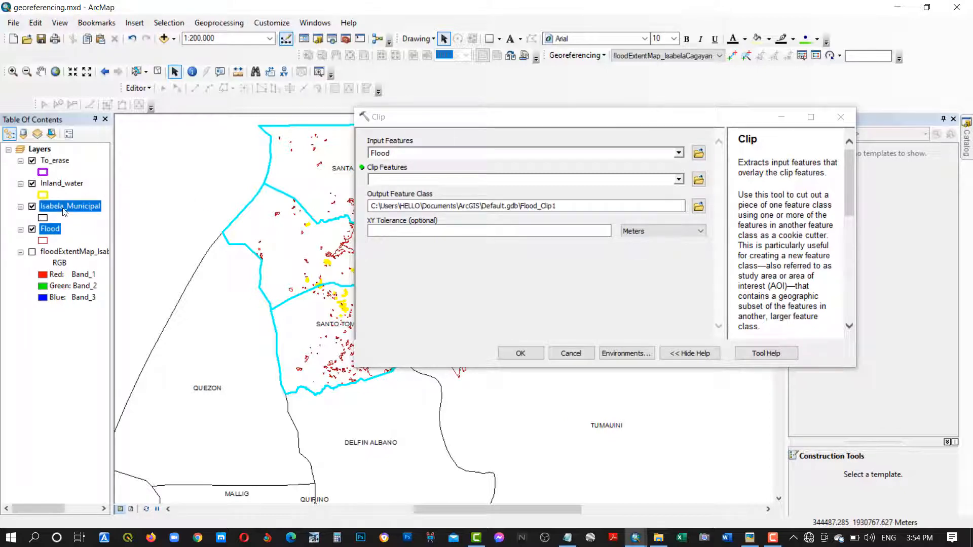
left_click_drag(64, 212, 391, 185)
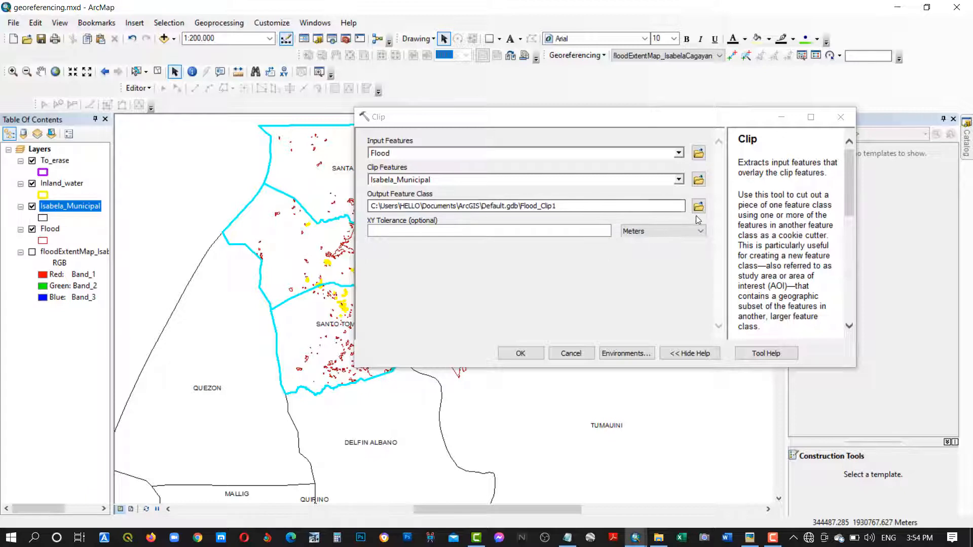
left_click(521, 353)
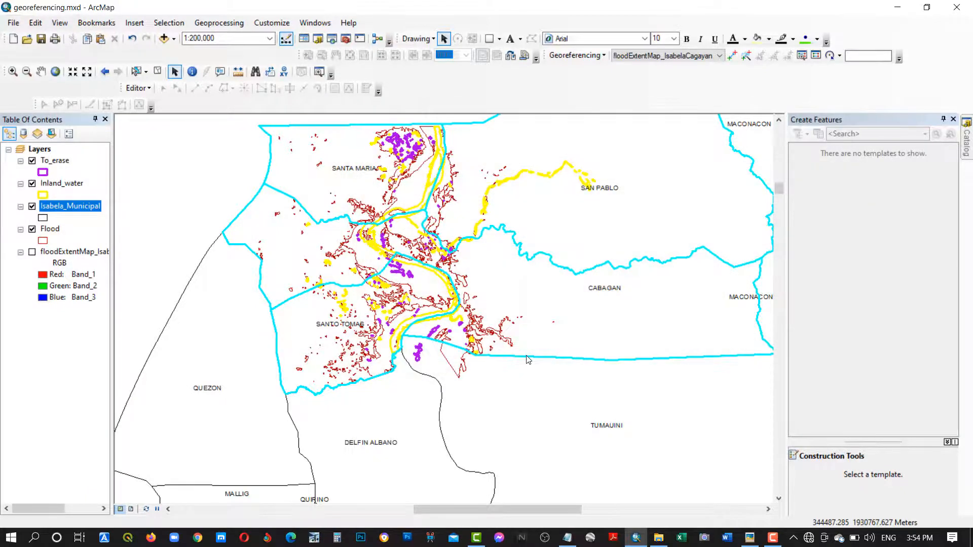
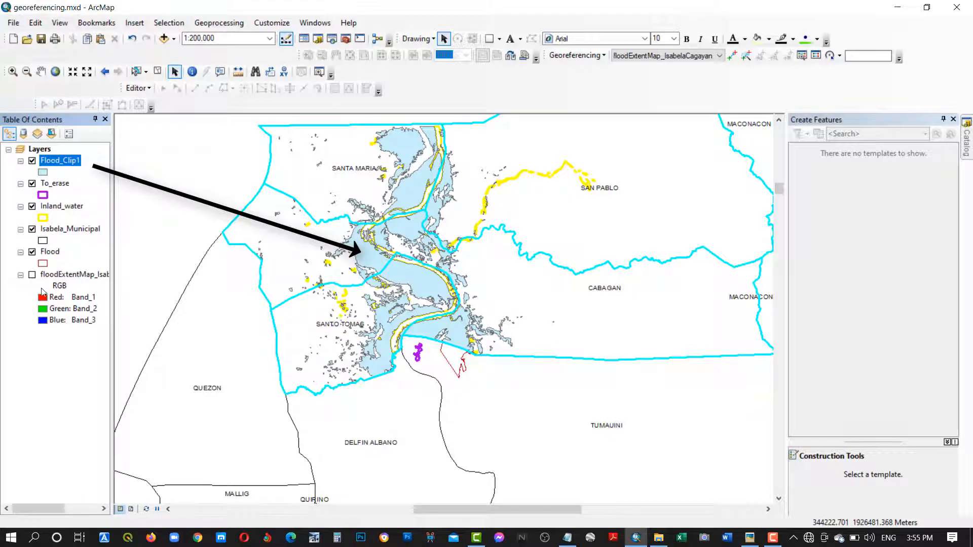
left_click(32, 252)
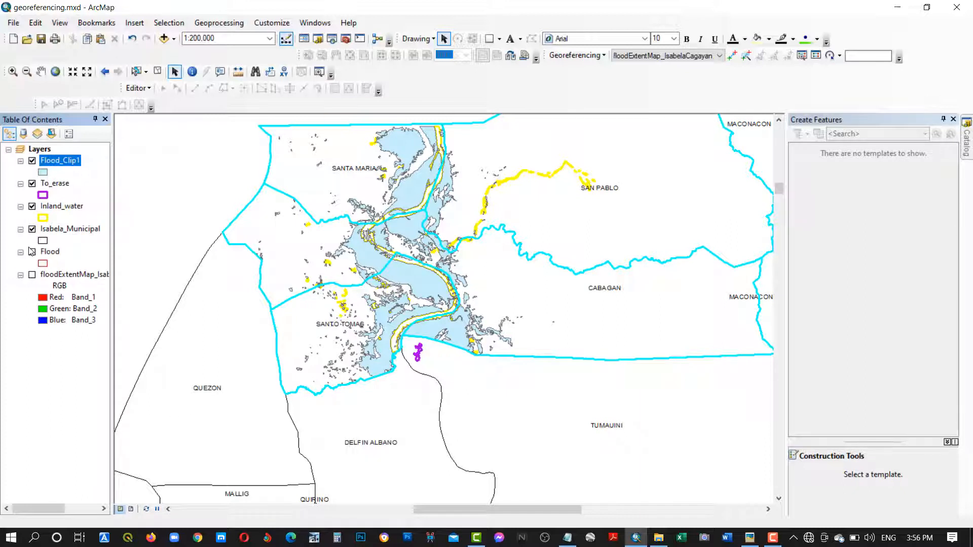
Start exporting the selected Isabela_Municipal features, with the output shapefile named Target_municipalities in the Exercise_data_georeferencing folder
right_click(66, 229)
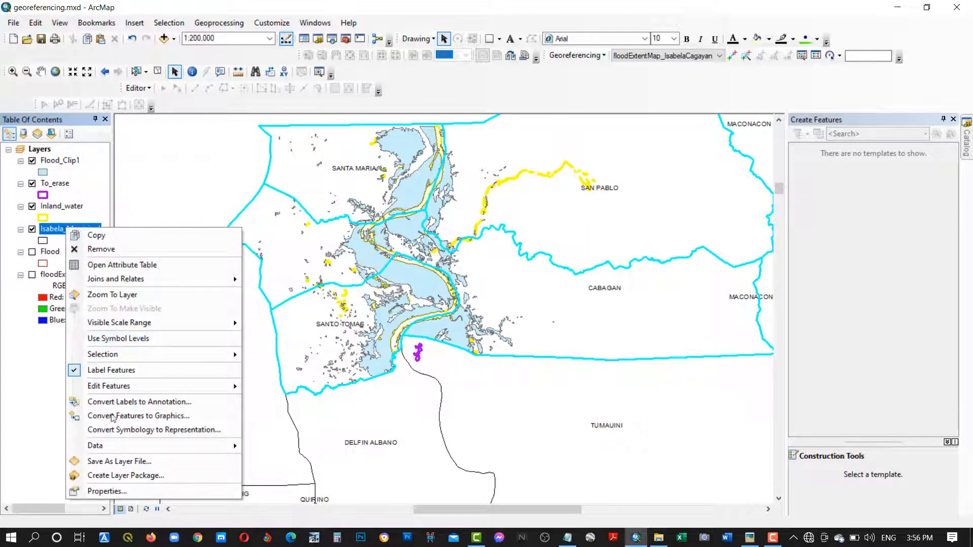
mouse_move(228, 447)
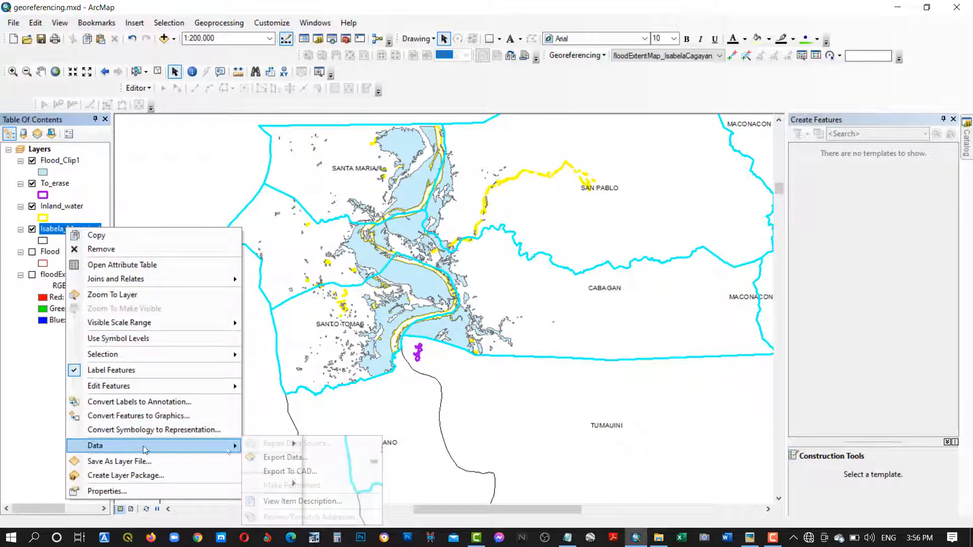
left_click(278, 460)
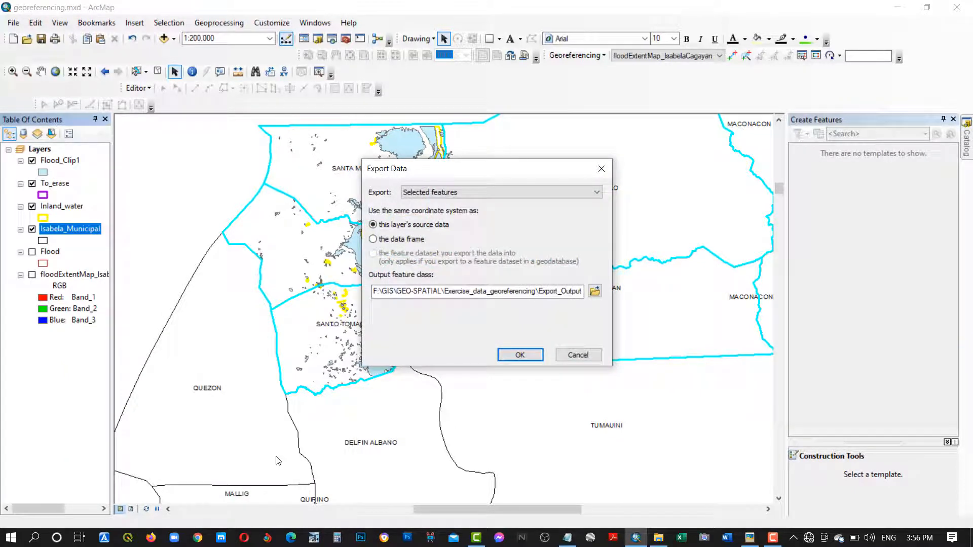
left_click(595, 292)
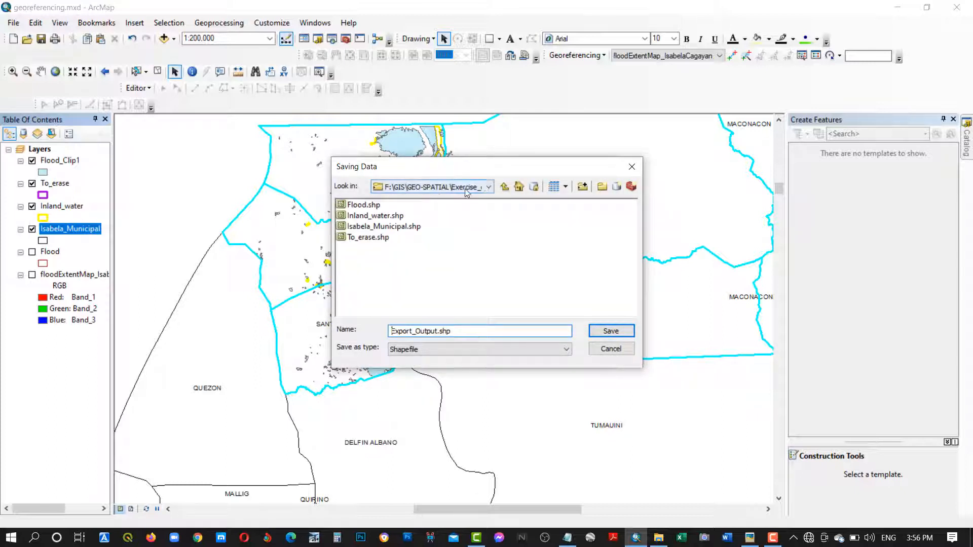
left_click(489, 187)
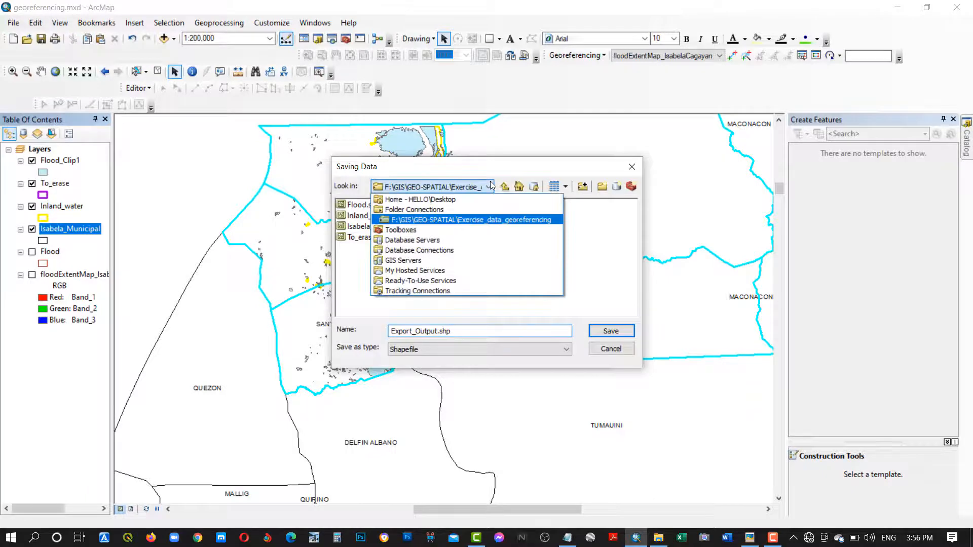
left_click(449, 221)
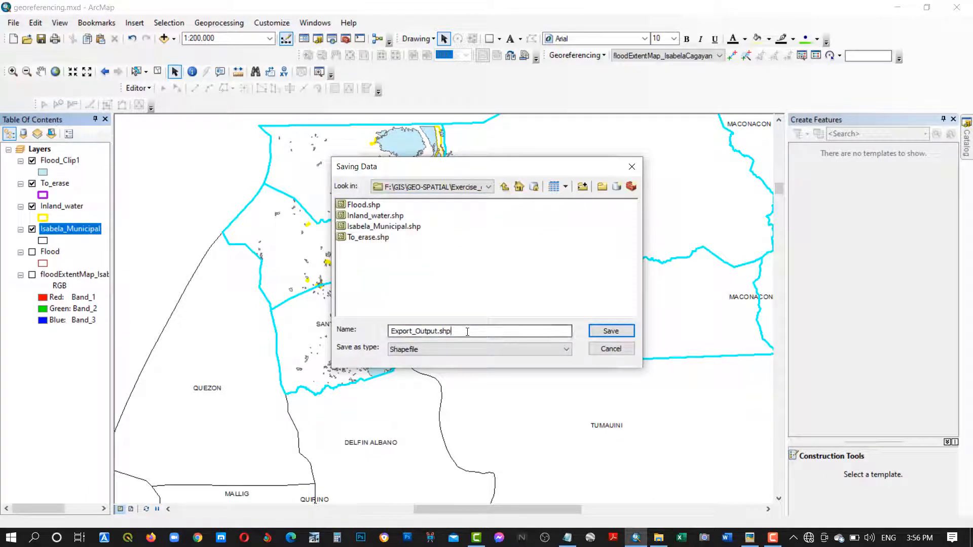
left_click_drag(473, 330, 366, 332)
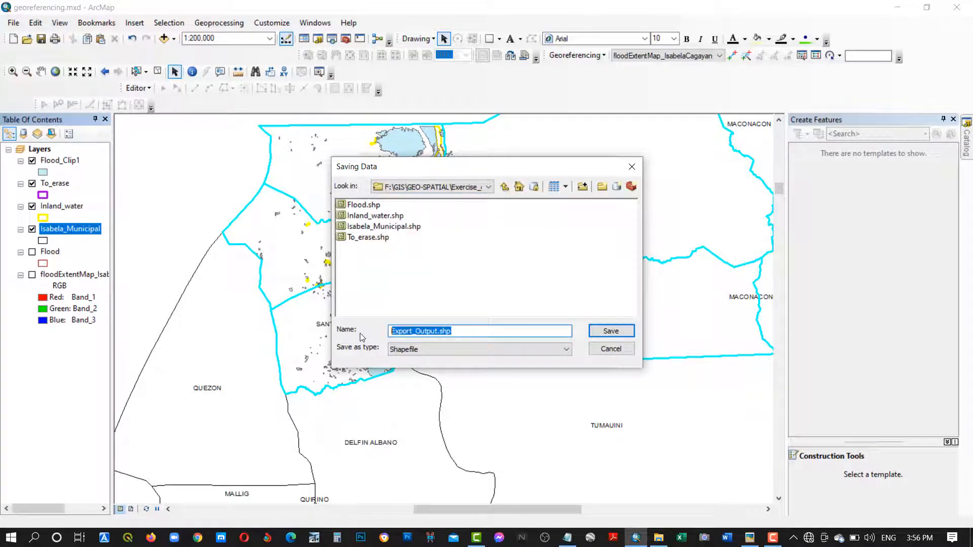
type("Target_municipalities")
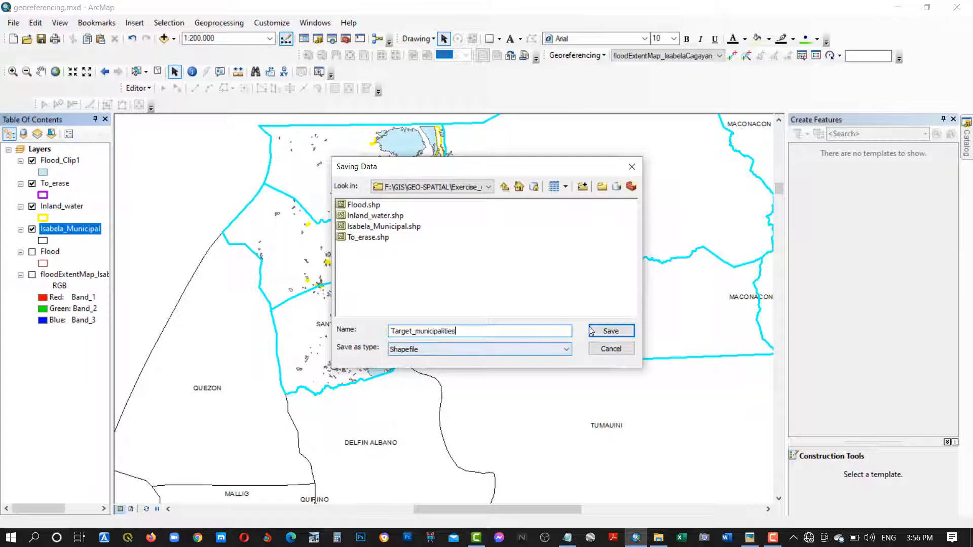
left_click(608, 331)
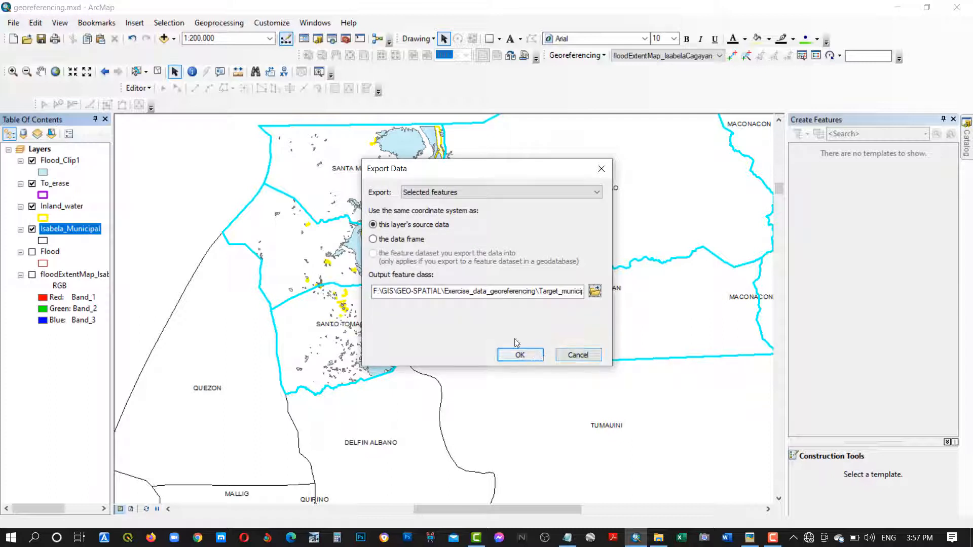
Export only the selected features using the layer's source coordinate system, and add the exported data to the map as a layer
left_click(455, 195)
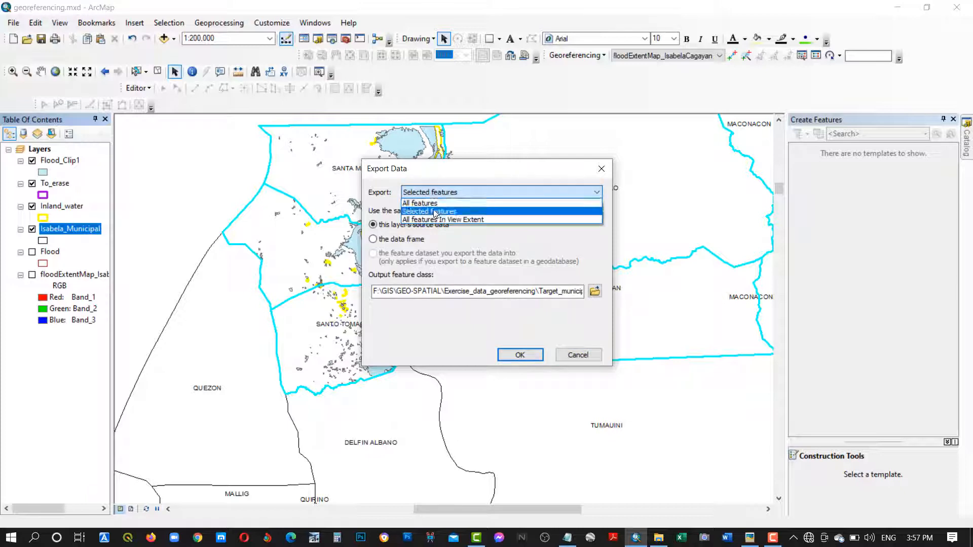
left_click(434, 211)
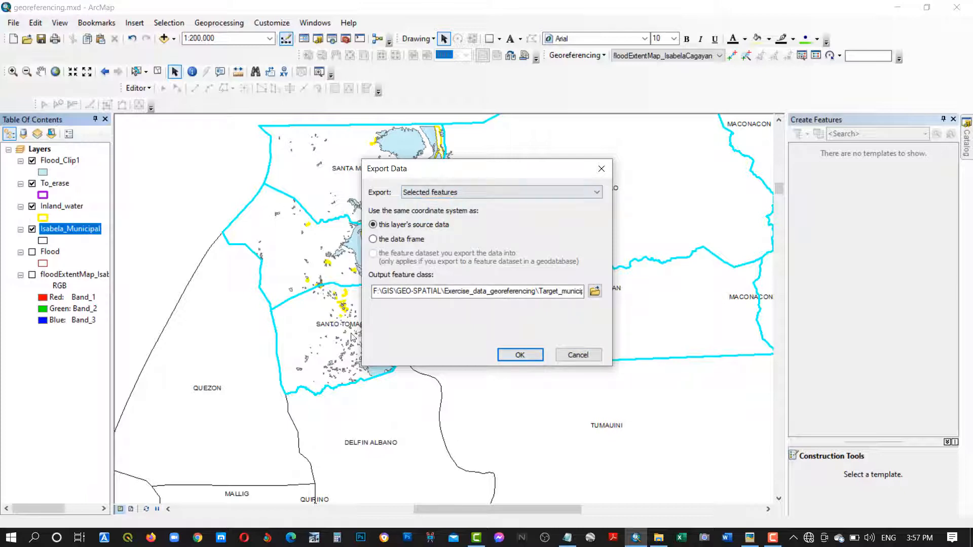
left_click(520, 356)
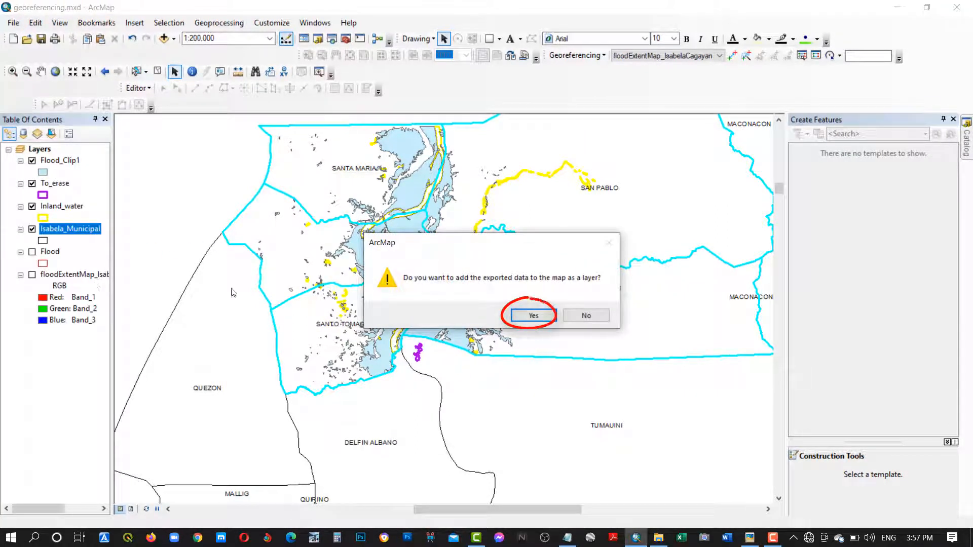
left_click(529, 316)
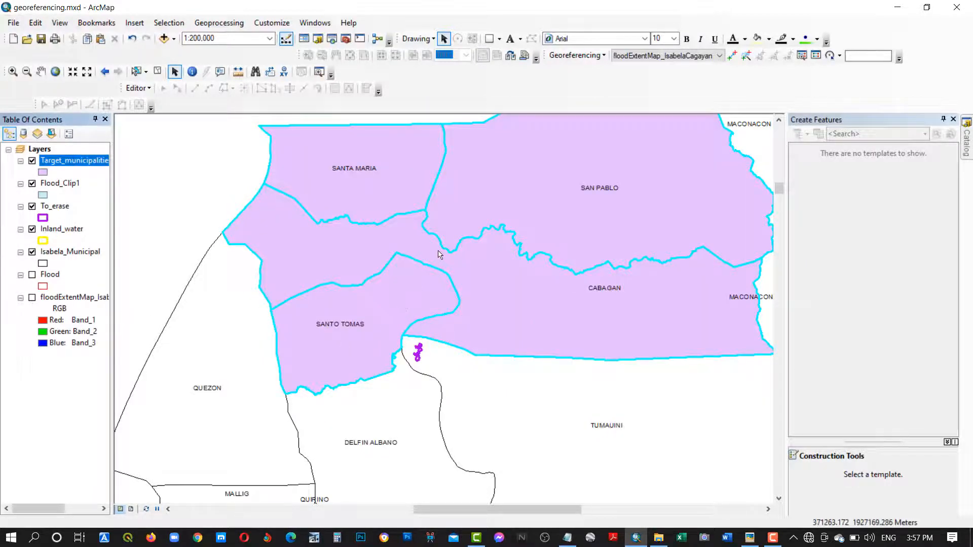
Hide Isabela_Municipal, then place Target_municipalities below all other layers and hide it as well
left_click_drag(439, 252, 406, 312)
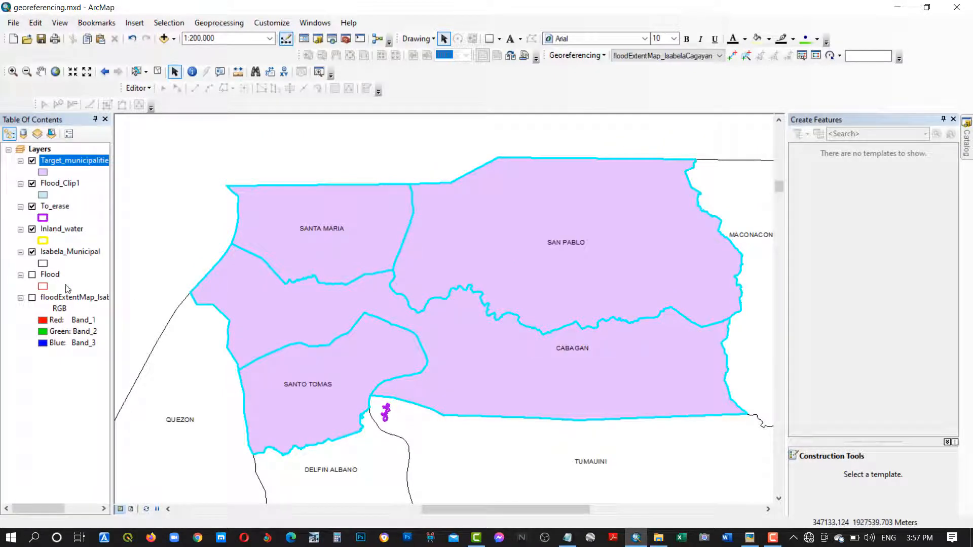
left_click(32, 252)
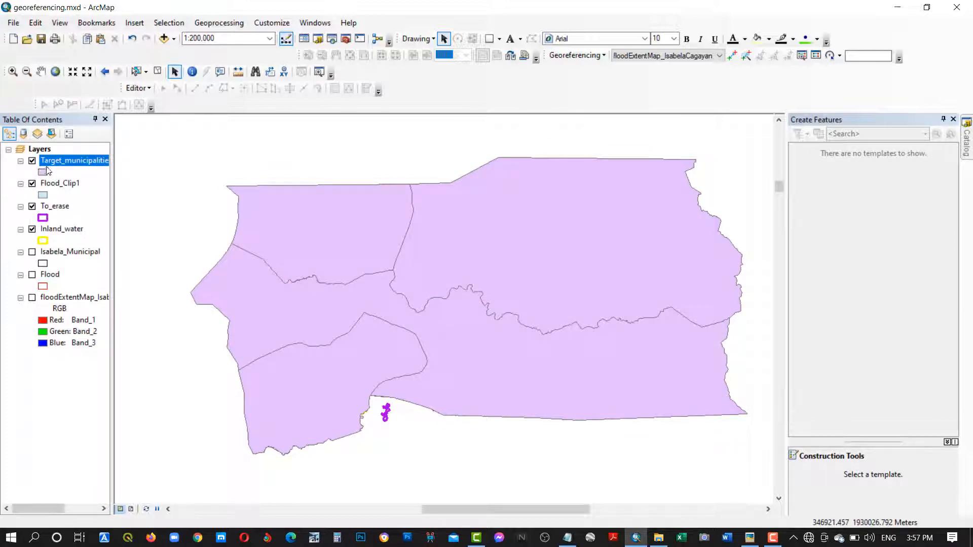
left_click_drag(54, 164, 52, 333)
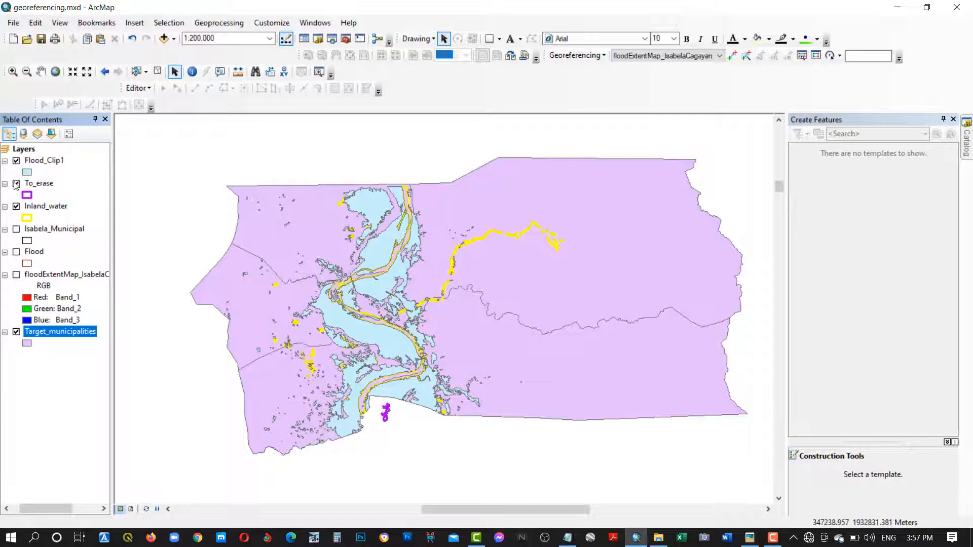
left_click(17, 332)
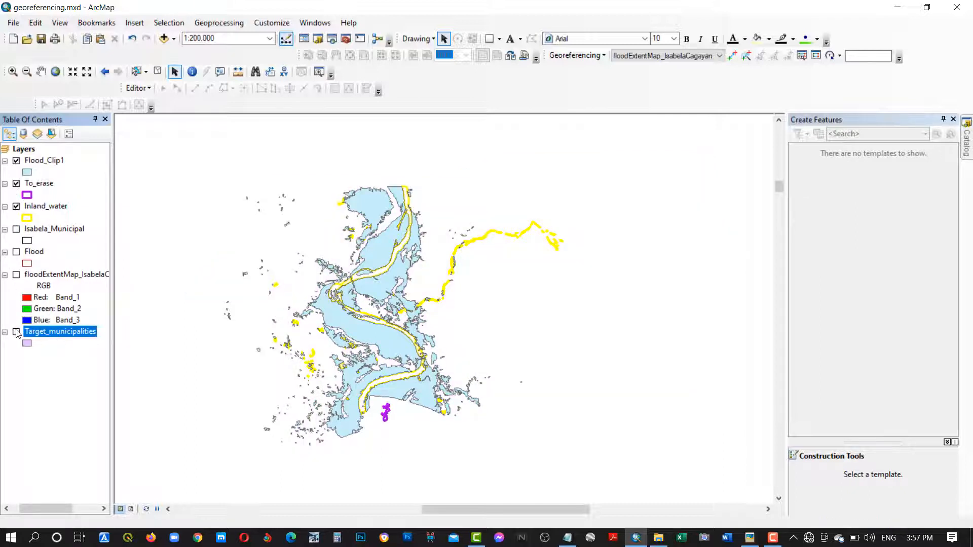
Place Flood_Clip1 directly below To_erase in the layer order, and remove the original Flood layer from the map
scroll(409, 248, "up", 4)
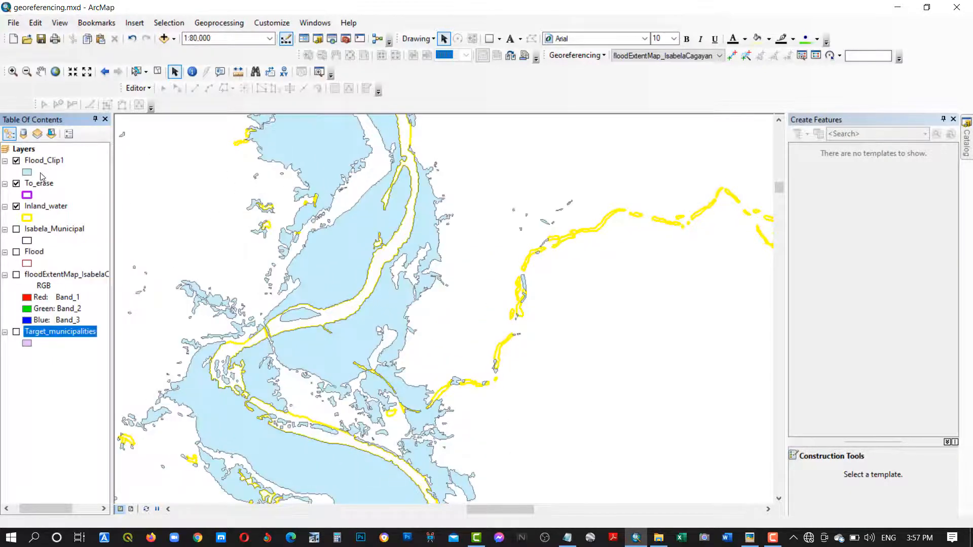
left_click_drag(40, 165, 33, 203)
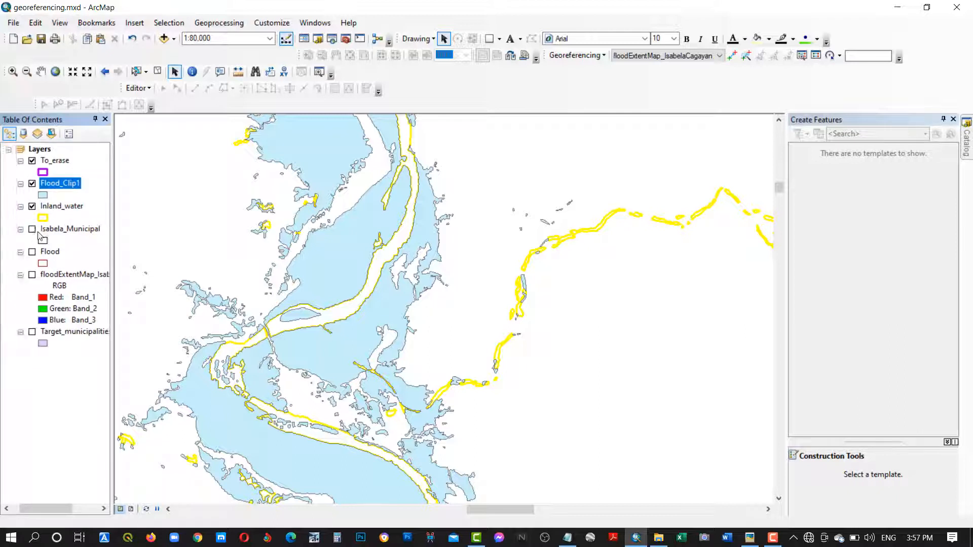
right_click(35, 253)
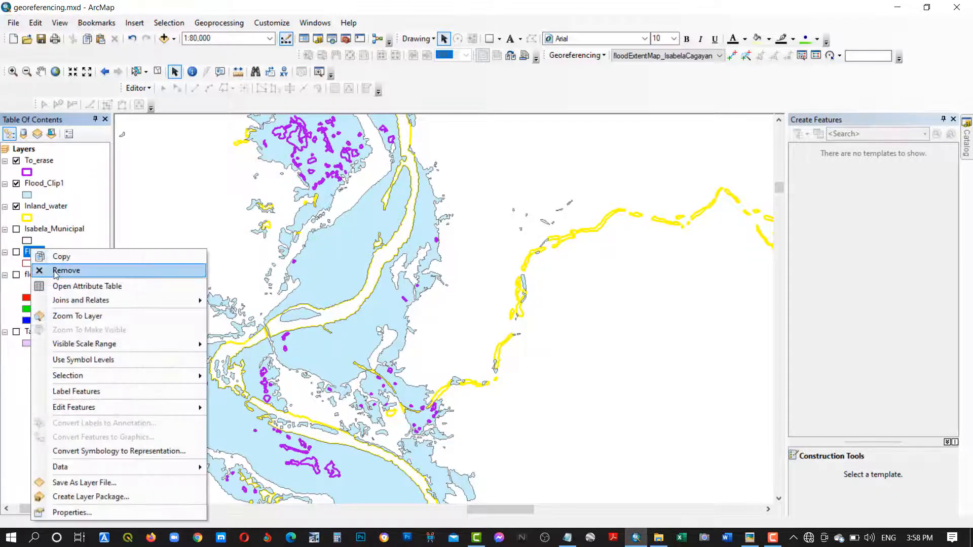
left_click(56, 272)
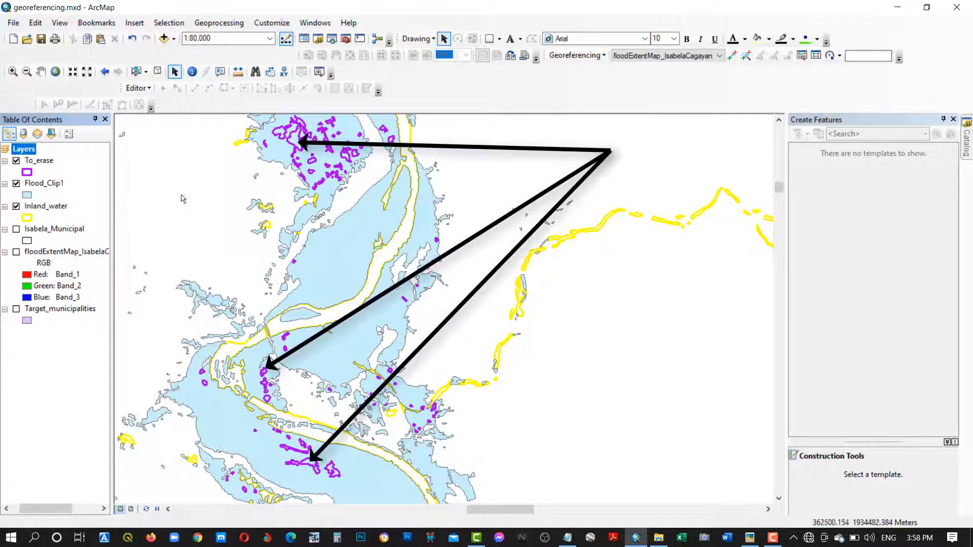
Open the Erase tool from the Overlay toolset of the Analysis Tools in ArcToolbox
left_click(31, 161)
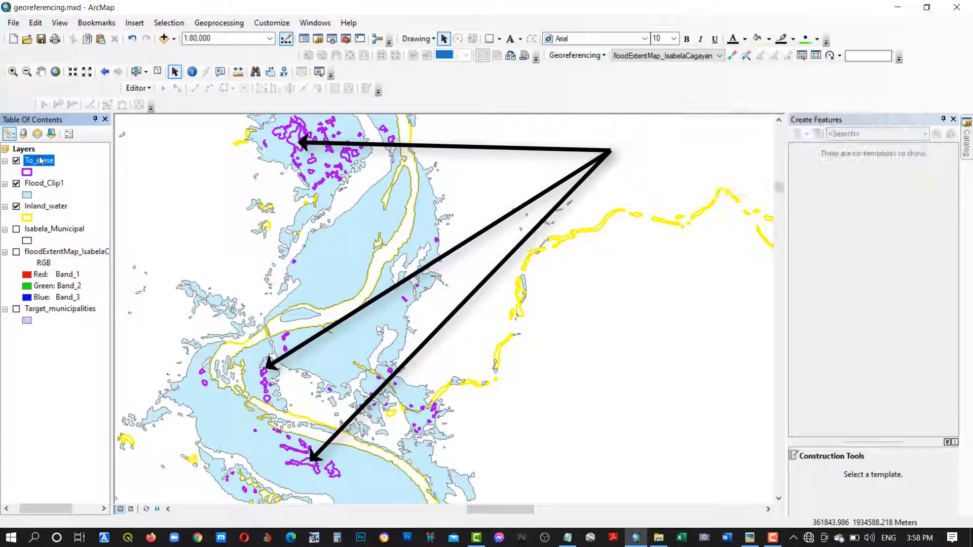
left_click(229, 22)
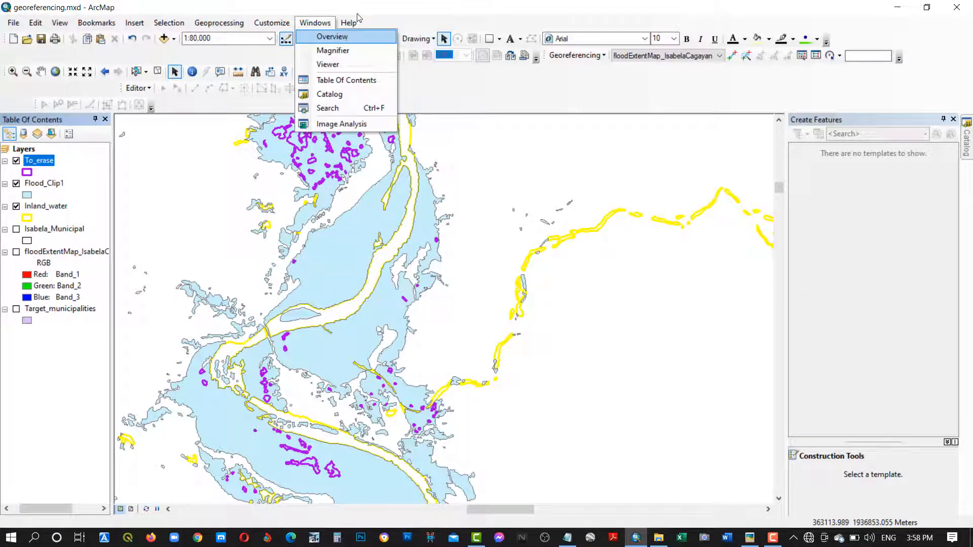
left_click(450, 105)
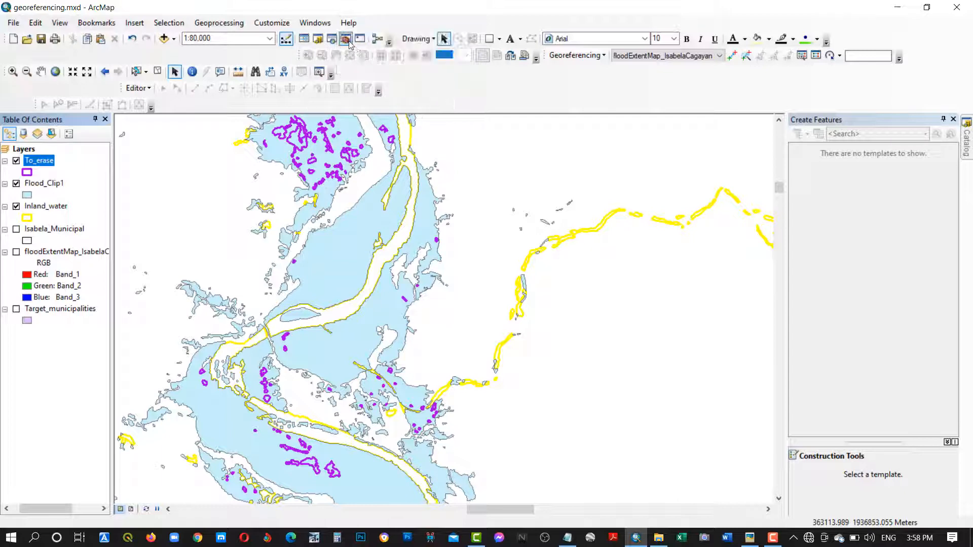
left_click(345, 40)
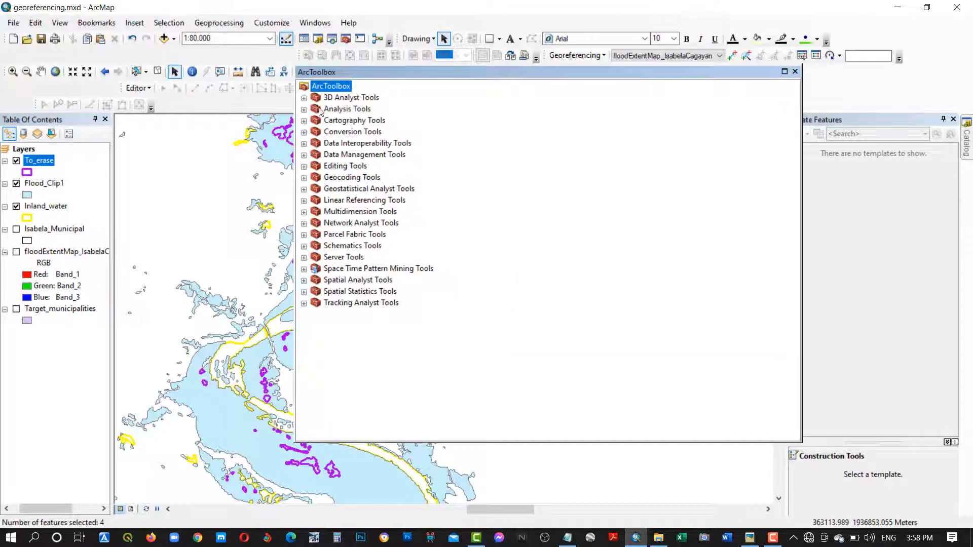
left_click(304, 110)
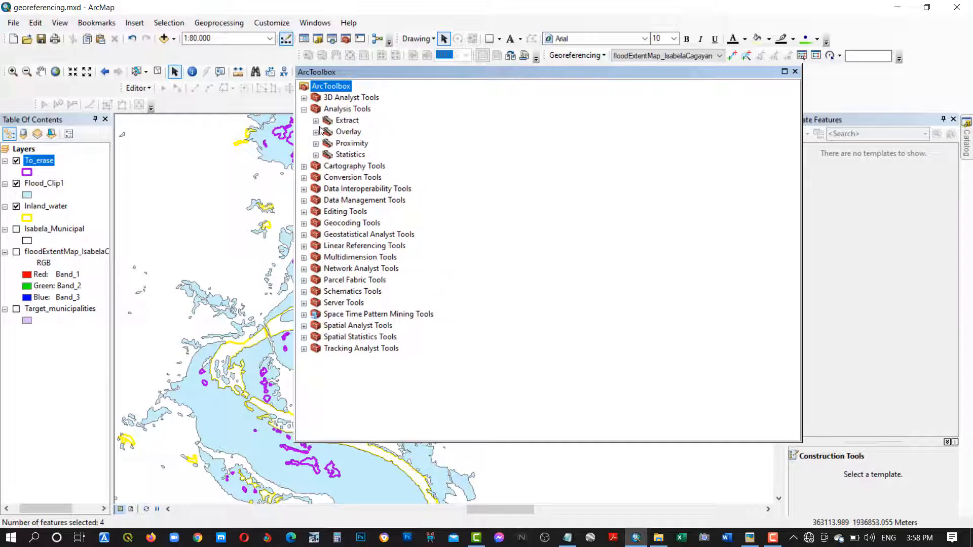
left_click(316, 132)
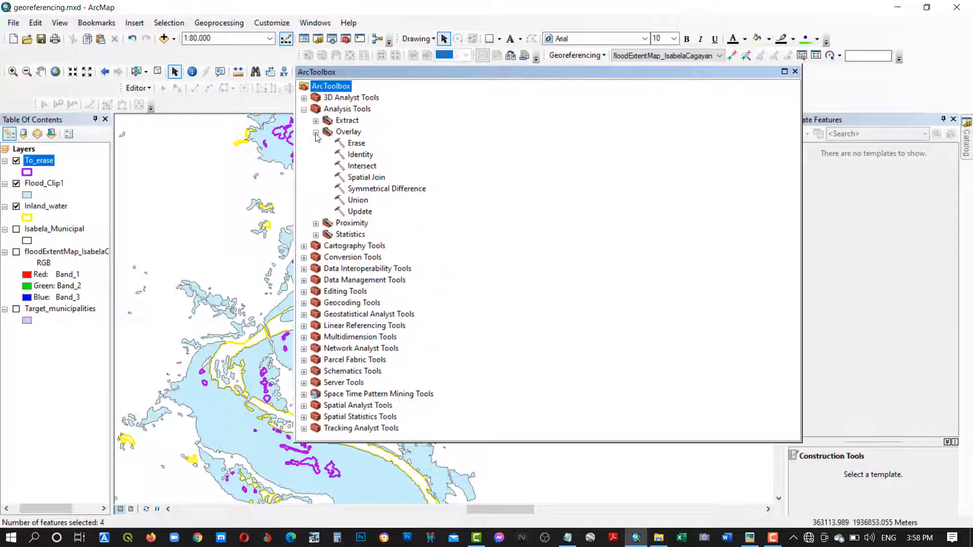
left_click(354, 146)
right_click(357, 144)
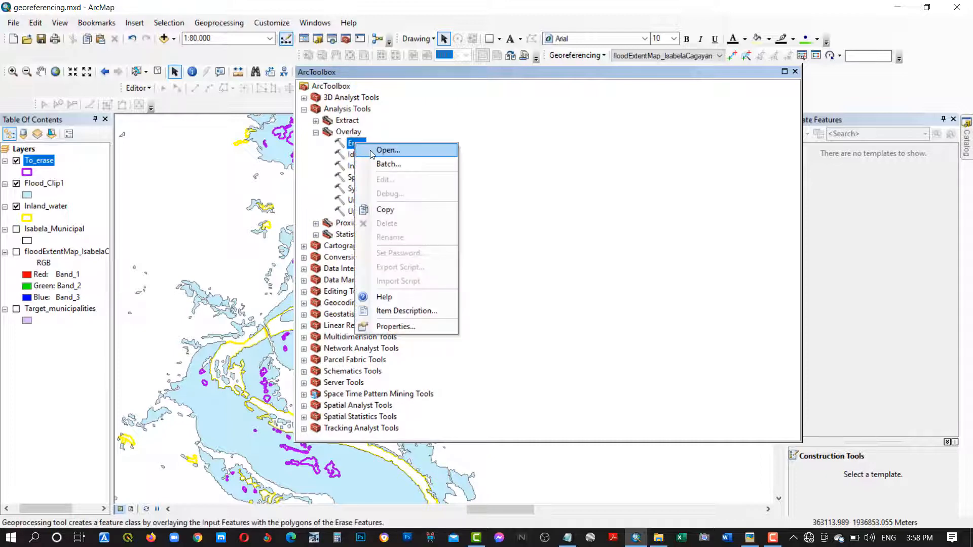
left_click(383, 148)
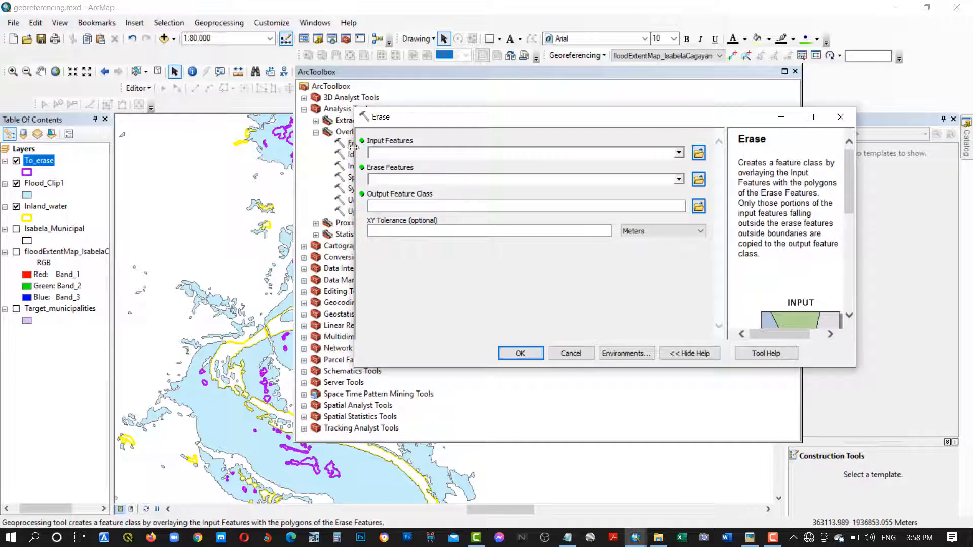
Set Flood_Clip1 as the input features and To_erase as the erase features of the Erase tool
left_click(383, 150)
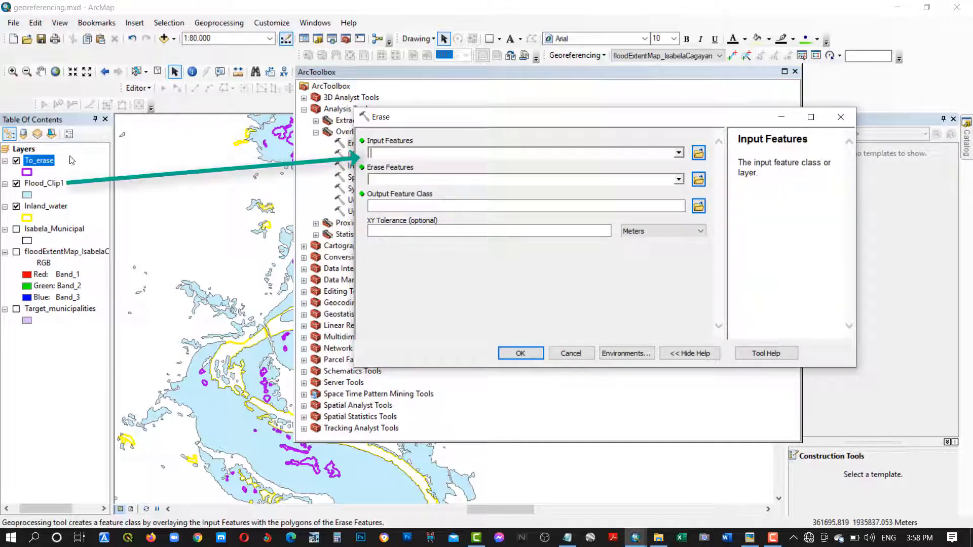
left_click_drag(49, 187, 409, 156)
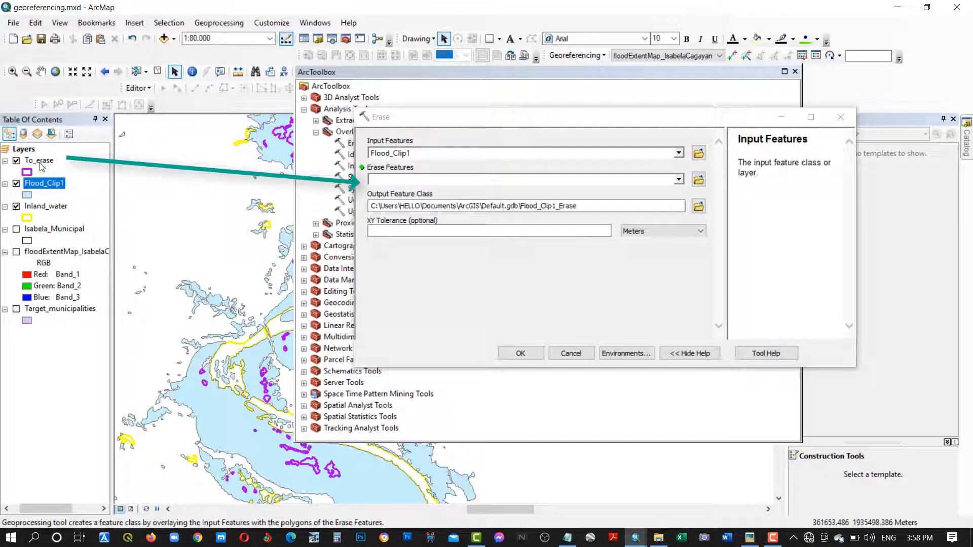
mouse_move(40, 163)
left_mouse_down()
mouse_move(248, 185)
mouse_move(400, 182)
left_mouse_up()
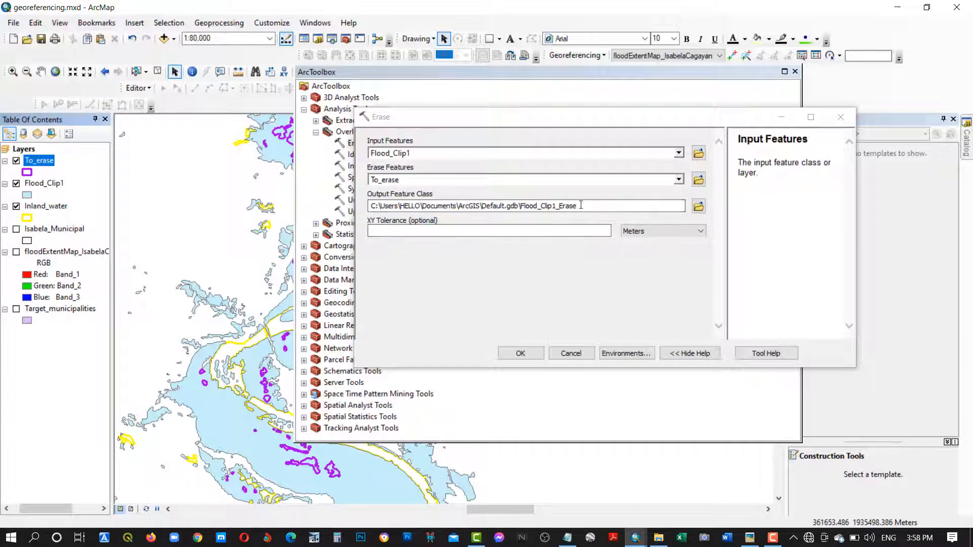
Set the Erase output to a feature class named Flood_erased in the Exercise_data_georeferencing folder and run the tool
key("Tab")
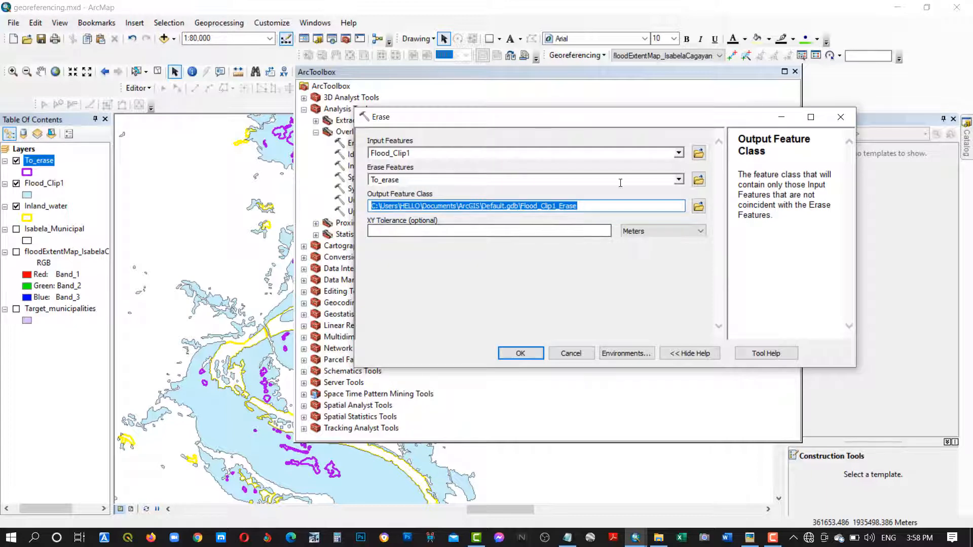
left_click(699, 207)
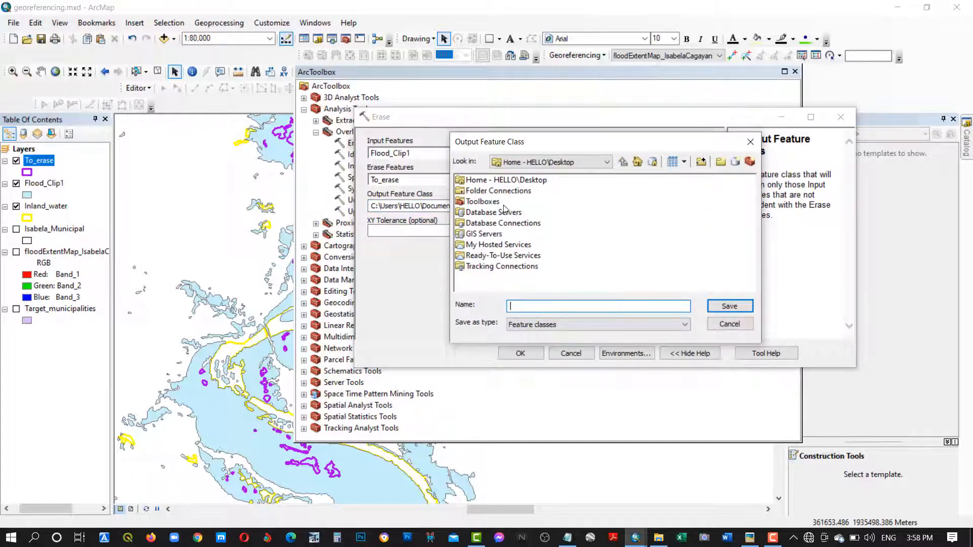
double_click(502, 193)
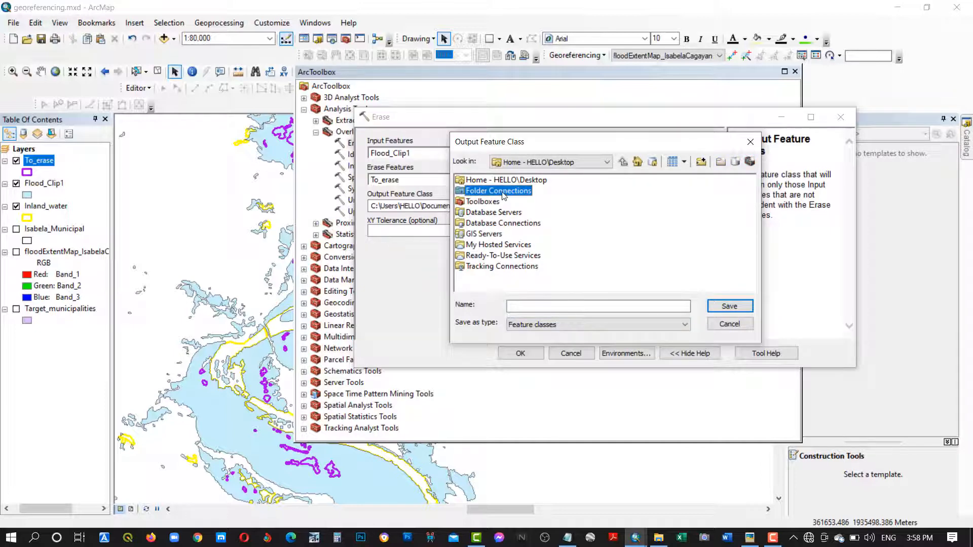
left_click(528, 181)
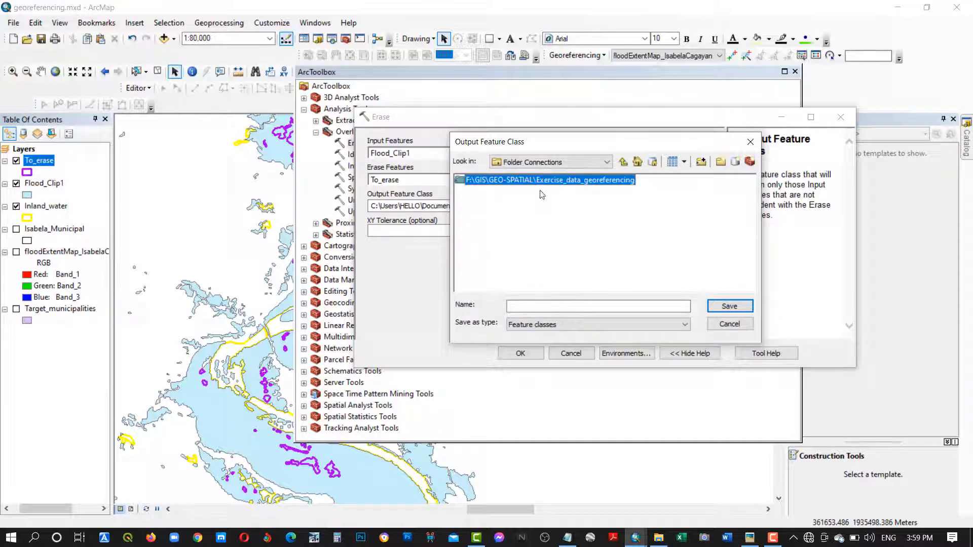
double_click(555, 180)
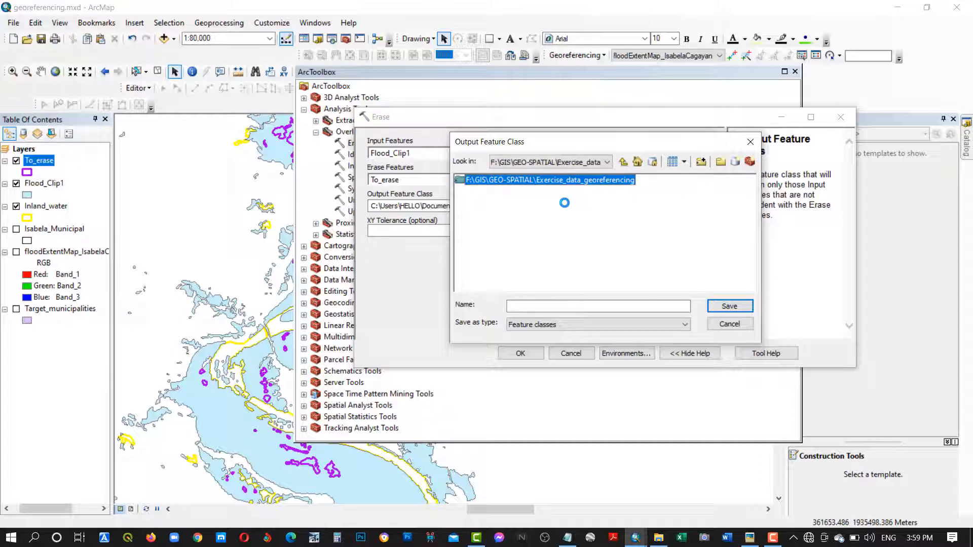
left_click(541, 305)
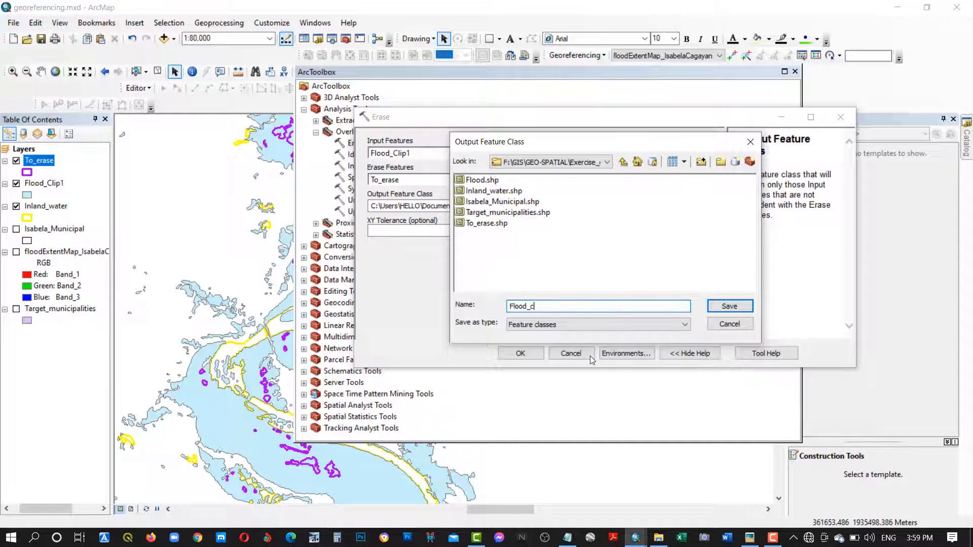
type("rased")
left_click(729, 308)
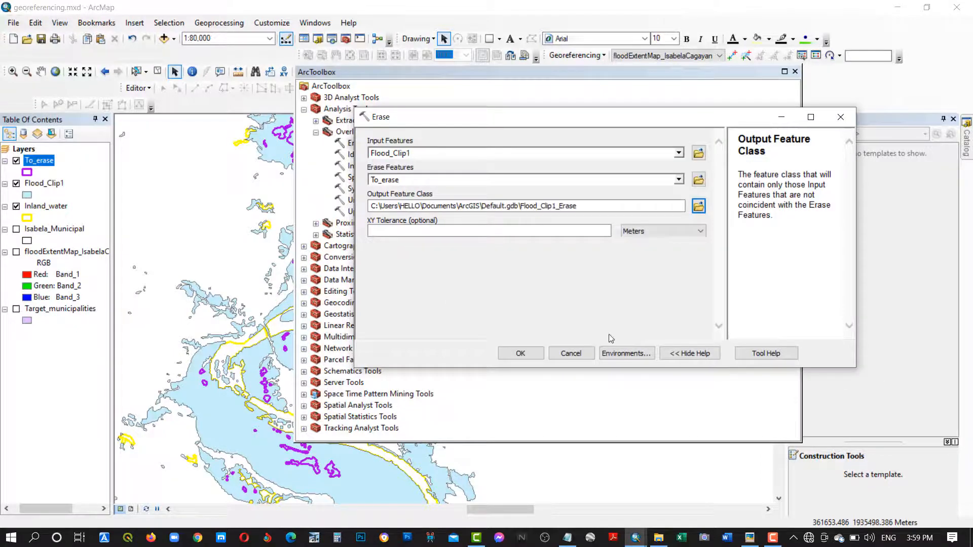
left_click(522, 353)
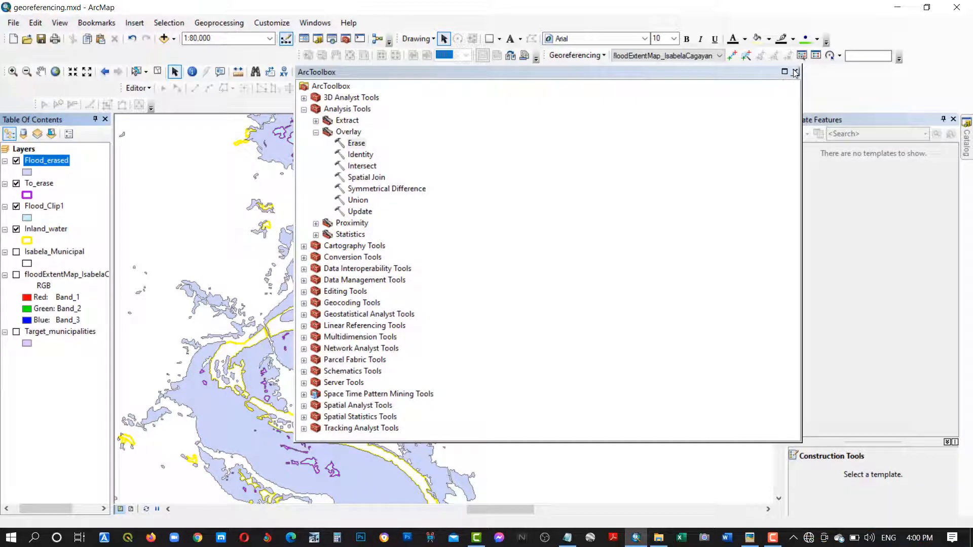
Close ArcToolbox and hide the Flood_Clip1 layer to check the erased hollows in Flood_erased
left_click(795, 72)
left_click_drag(280, 333, 401, 315)
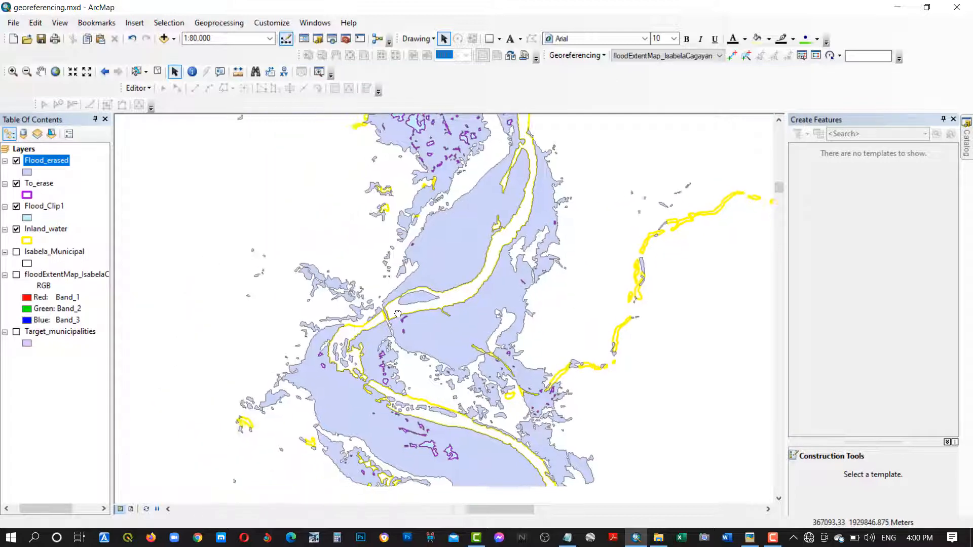
left_click(17, 207)
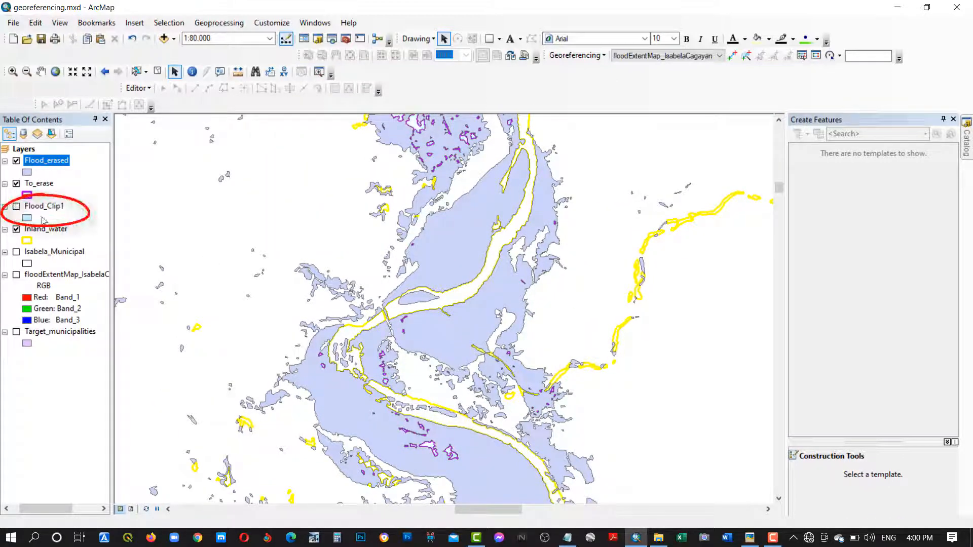
left_click_drag(452, 215, 433, 284)
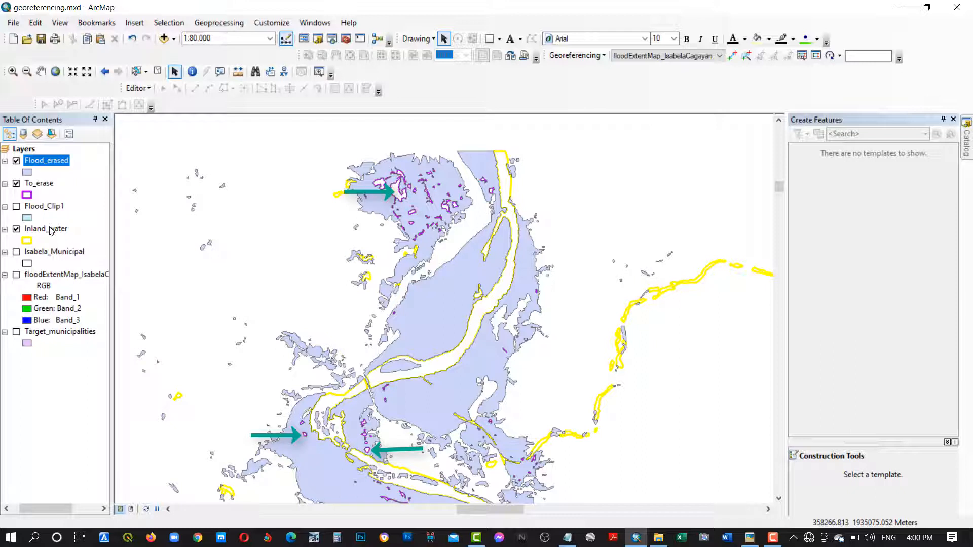
Reopen the Erase tool with Flood_erased as the input features and Inland_water as the erase features
left_click(346, 43)
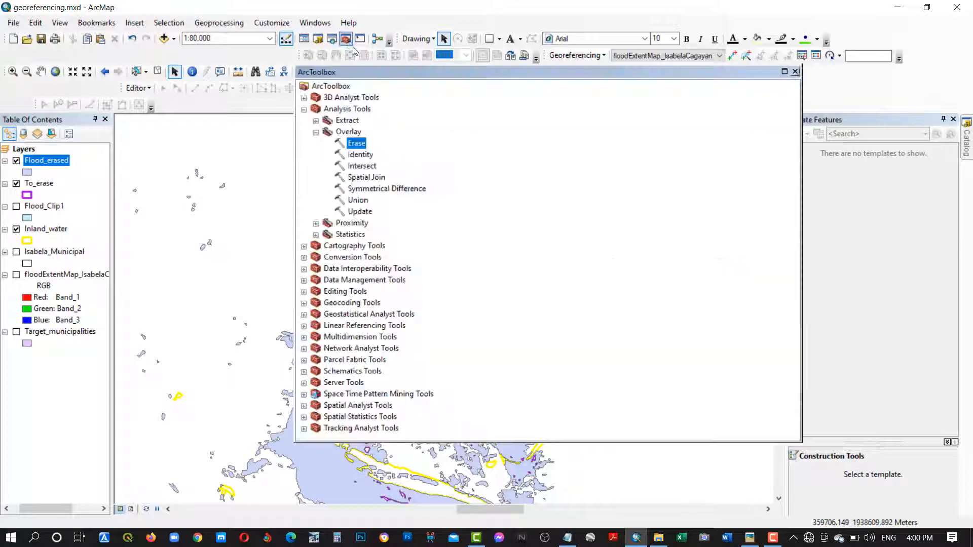
right_click(355, 144)
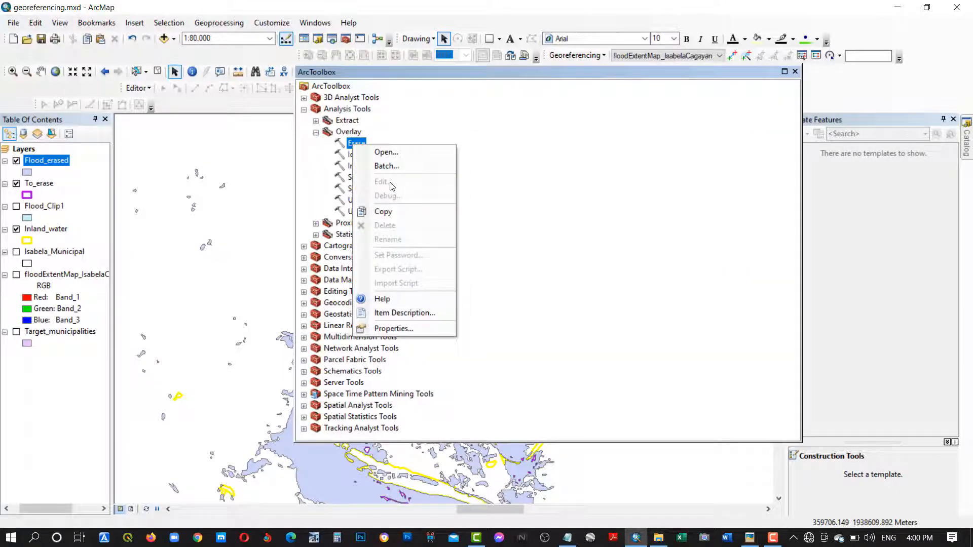
left_click(383, 152)
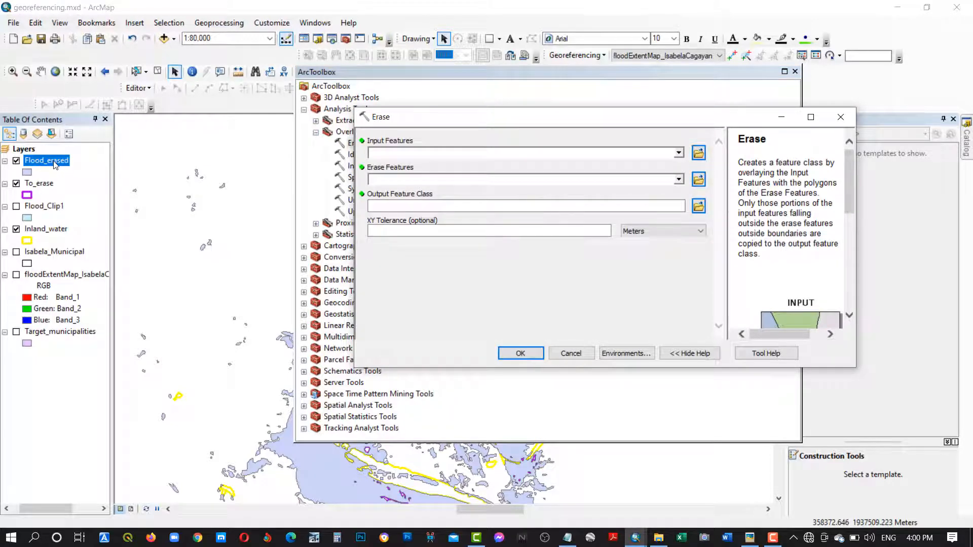
left_click_drag(56, 165, 396, 153)
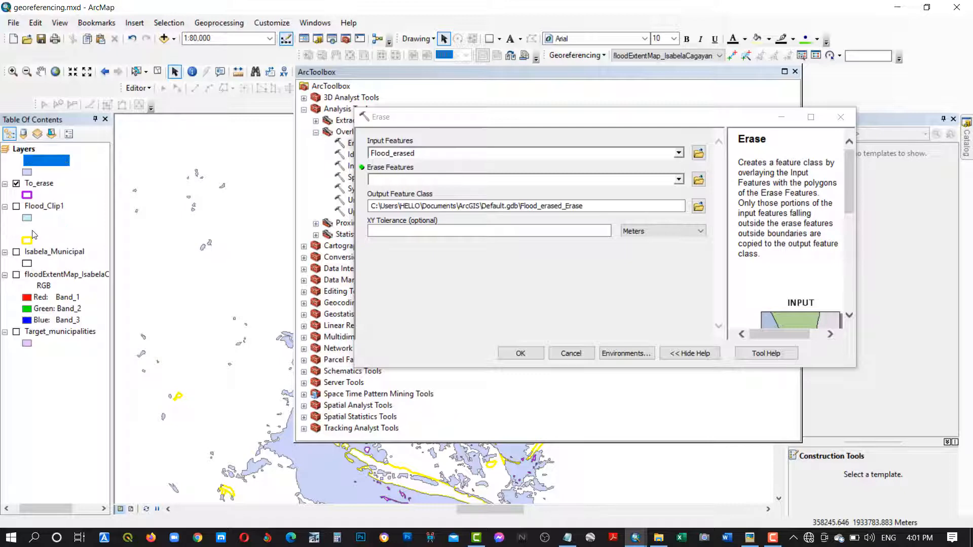
mouse_move(33, 231)
left_mouse_down()
mouse_move(293, 227)
mouse_move(398, 186)
left_mouse_up()
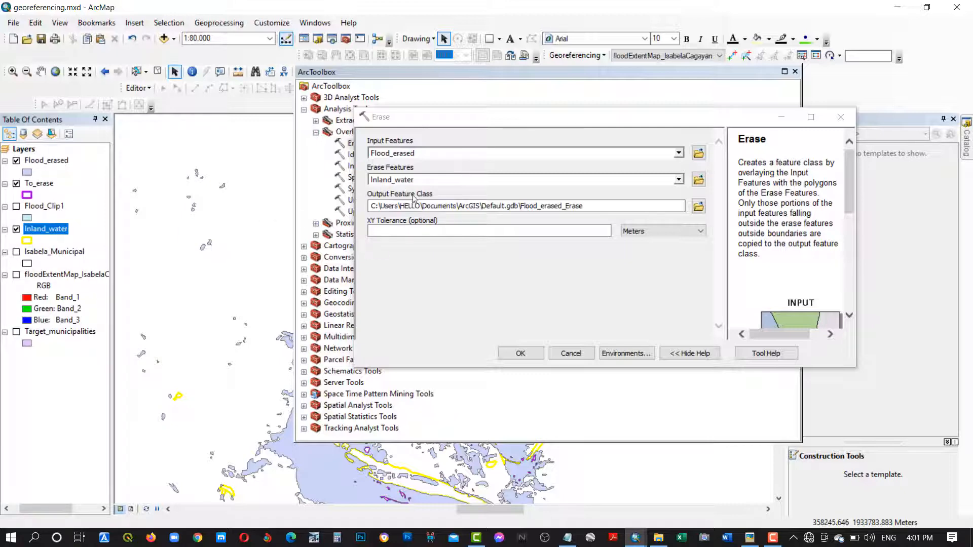
Name the Erase output Flooded_area.shp in the Exercise_data_georeferencing folder and run the tool
left_click(699, 206)
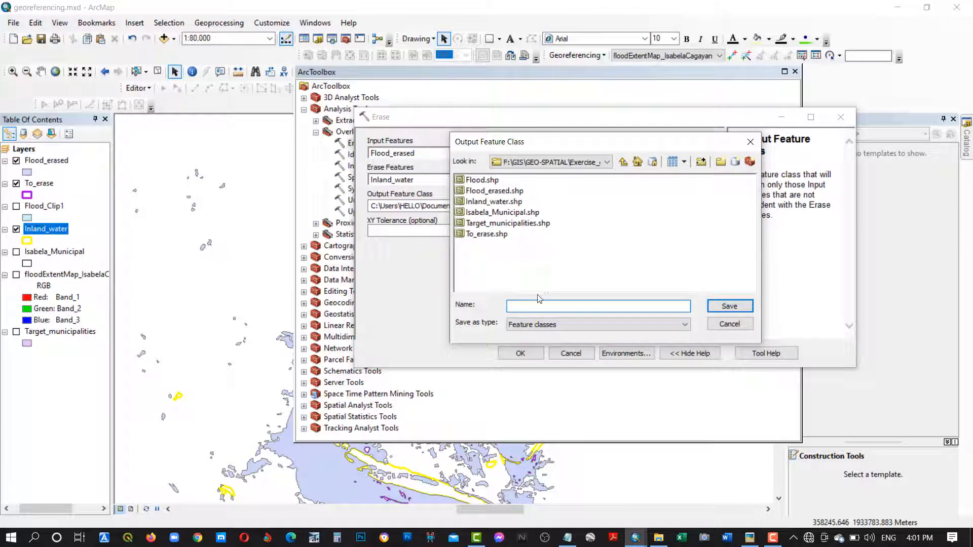
left_click(509, 192)
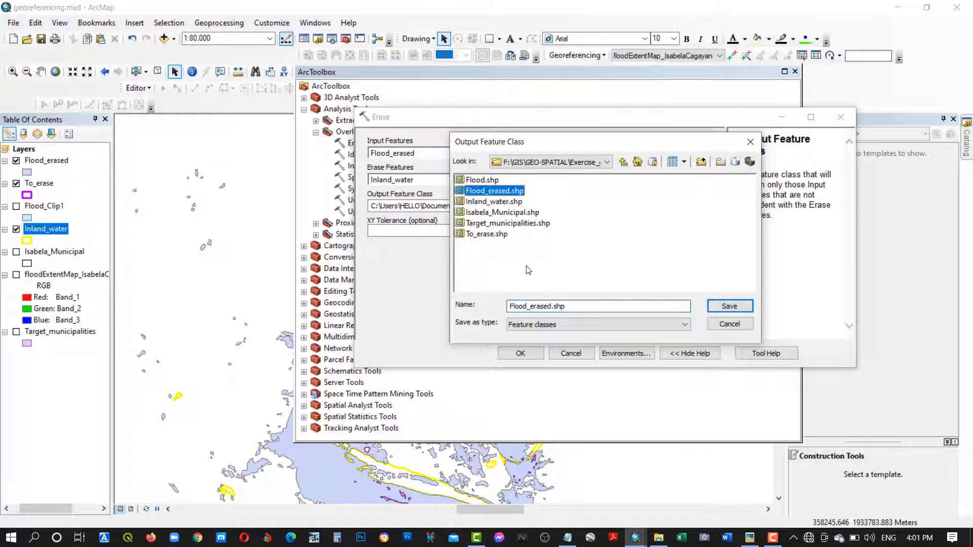
left_click(542, 304)
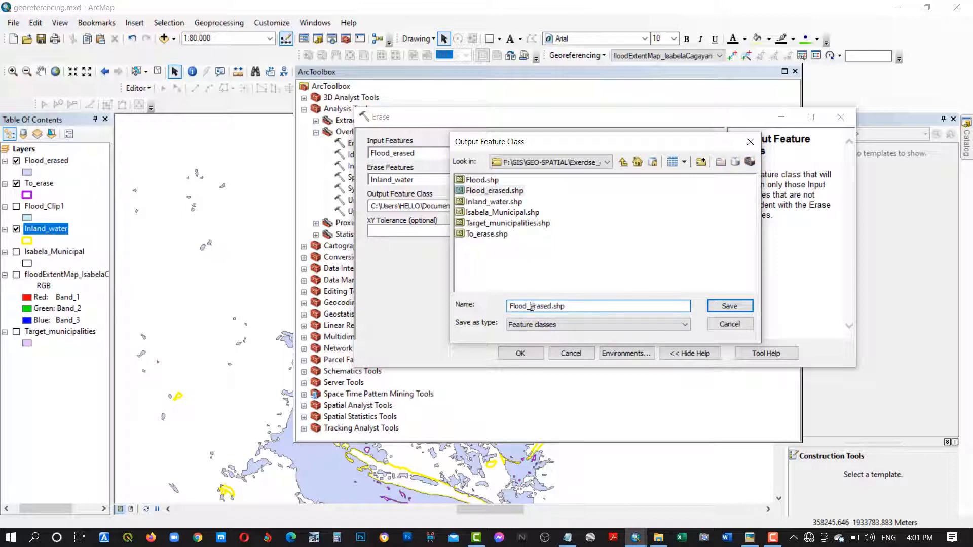
left_click_drag(532, 307, 547, 307)
key("BackSpace")
key("BackSpace")
type("ed_area")
left_click(730, 307)
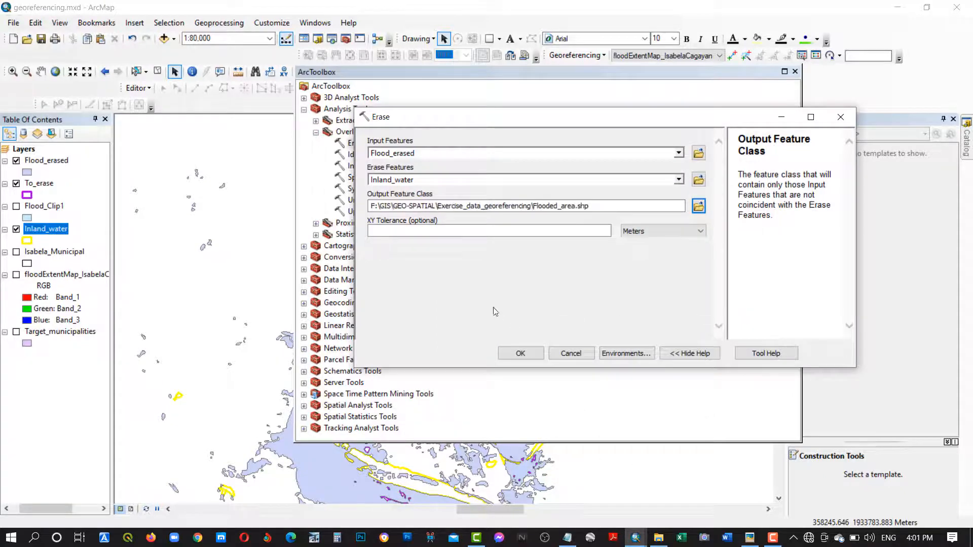
left_click(520, 353)
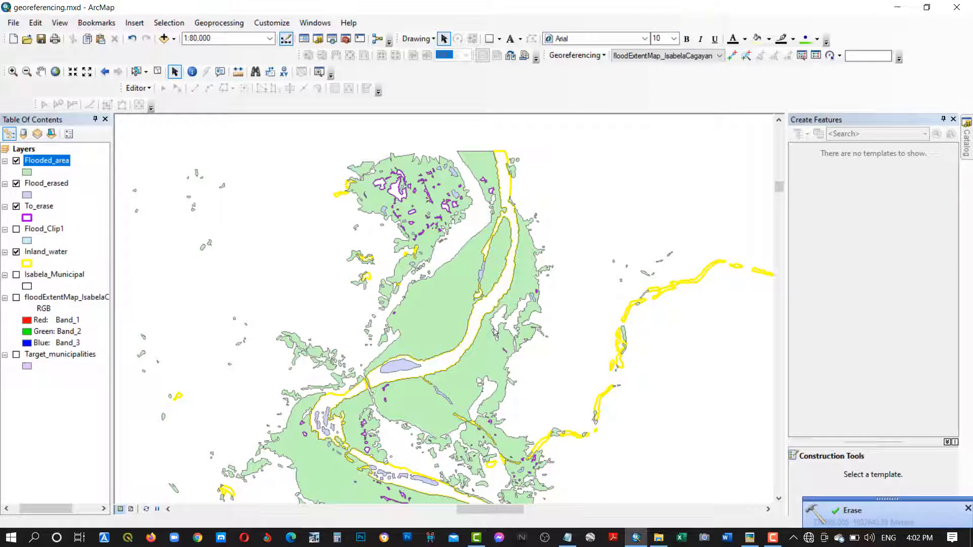
Toggle the Flooded_area layer's visibility and compare it with the layers beneath along the river
left_click_drag(499, 354, 461, 257)
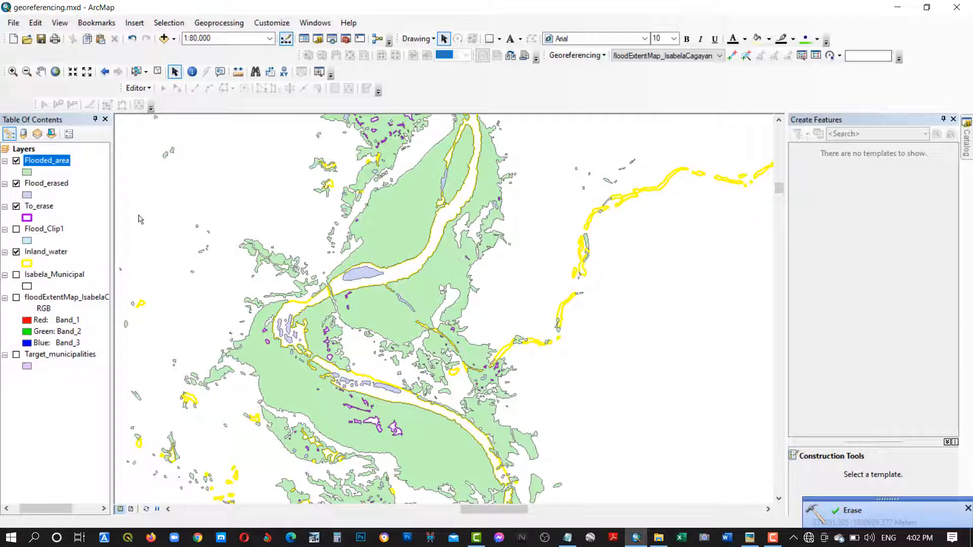
left_click(17, 161)
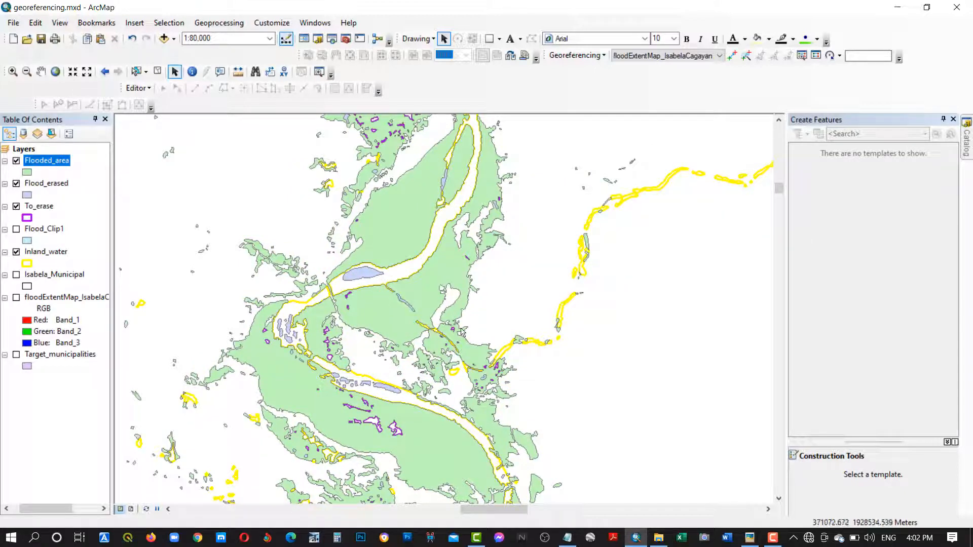
left_click_drag(564, 400, 561, 335)
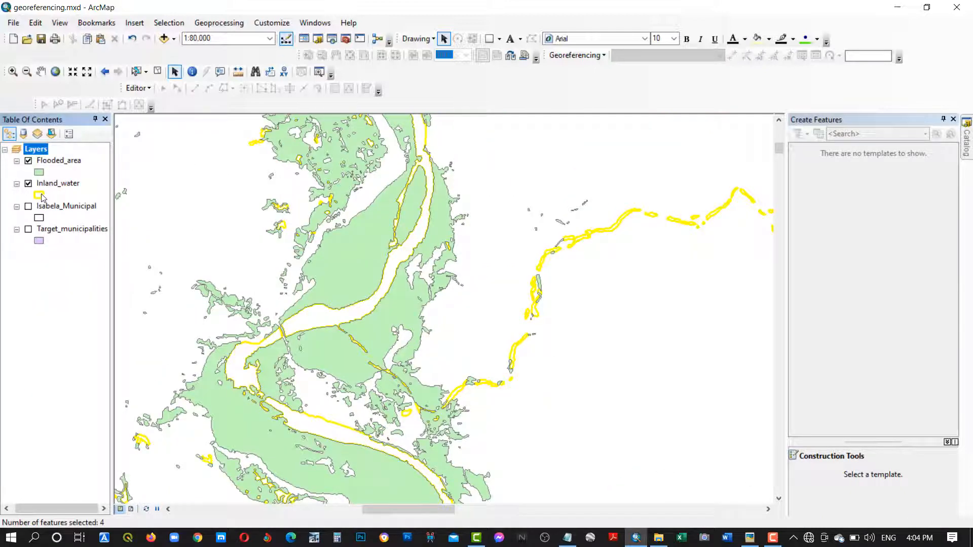
Symbolize the Inland_water layer with a blue fill and an outline width of 0
left_click(42, 197)
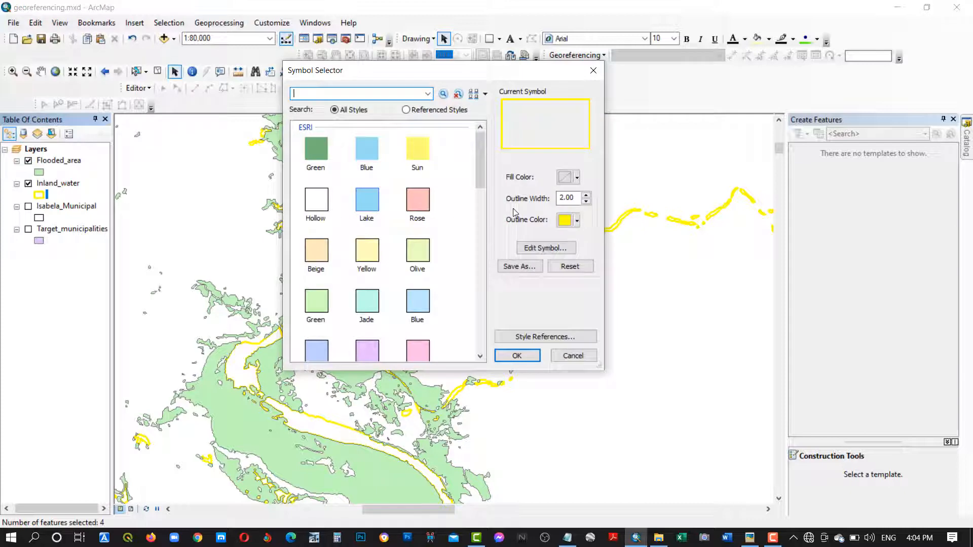
left_click(569, 178)
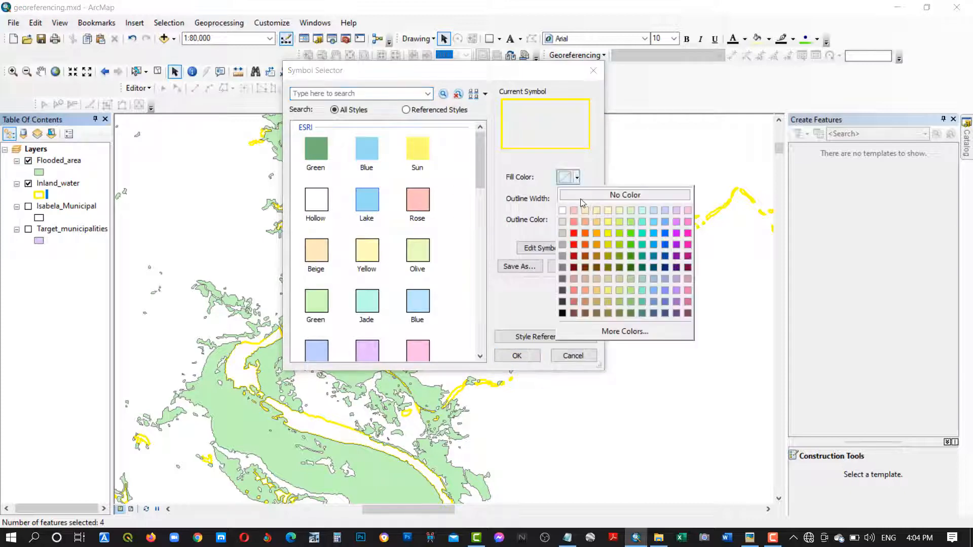
left_click(665, 234)
left_click(586, 202)
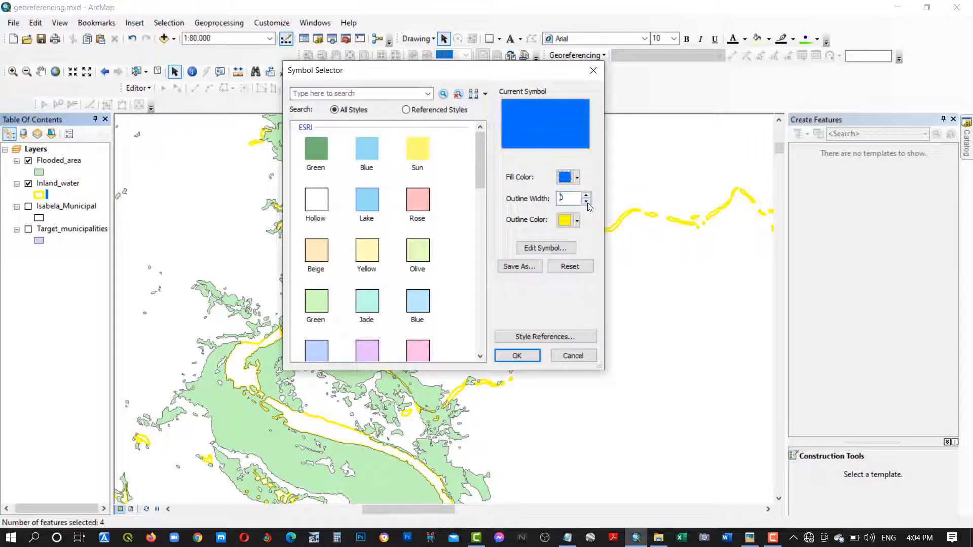
left_click(571, 178)
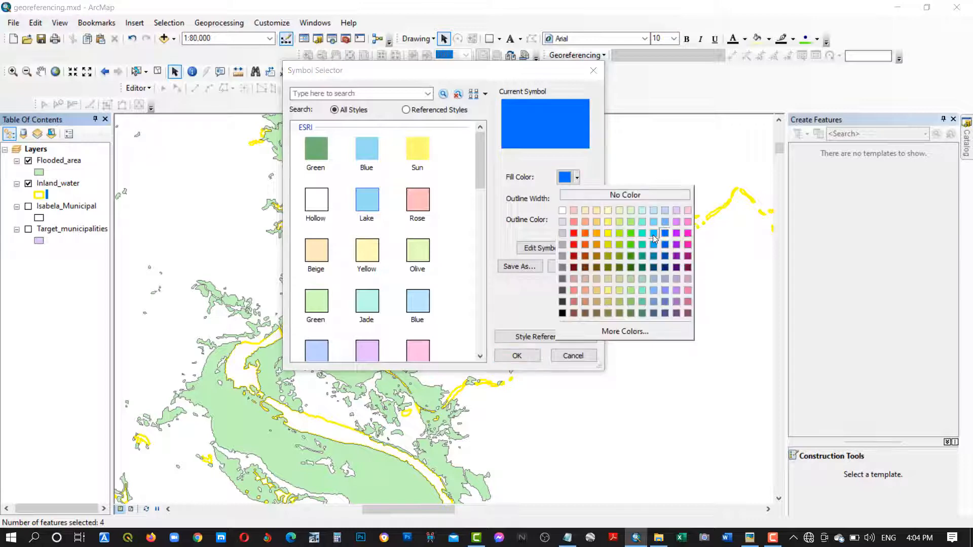
left_click(665, 244)
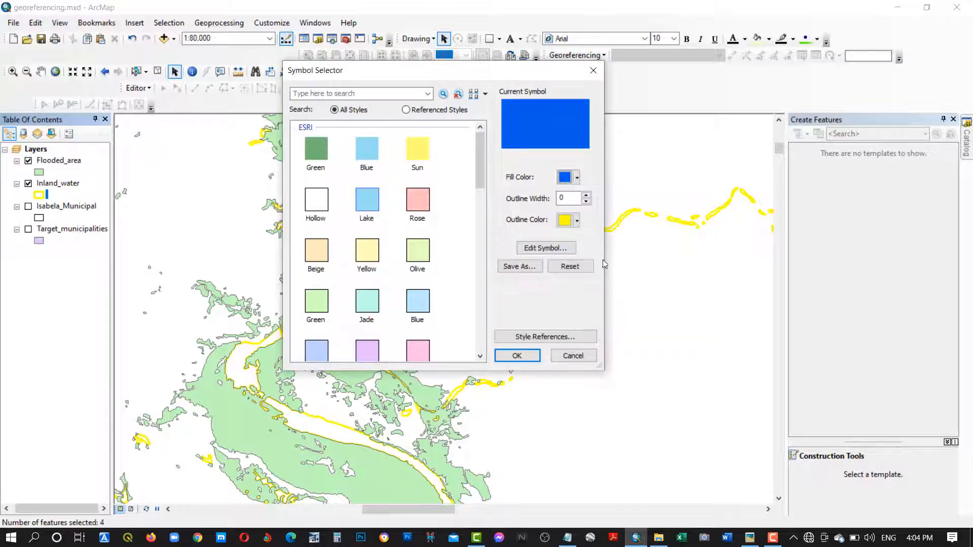
left_click(518, 356)
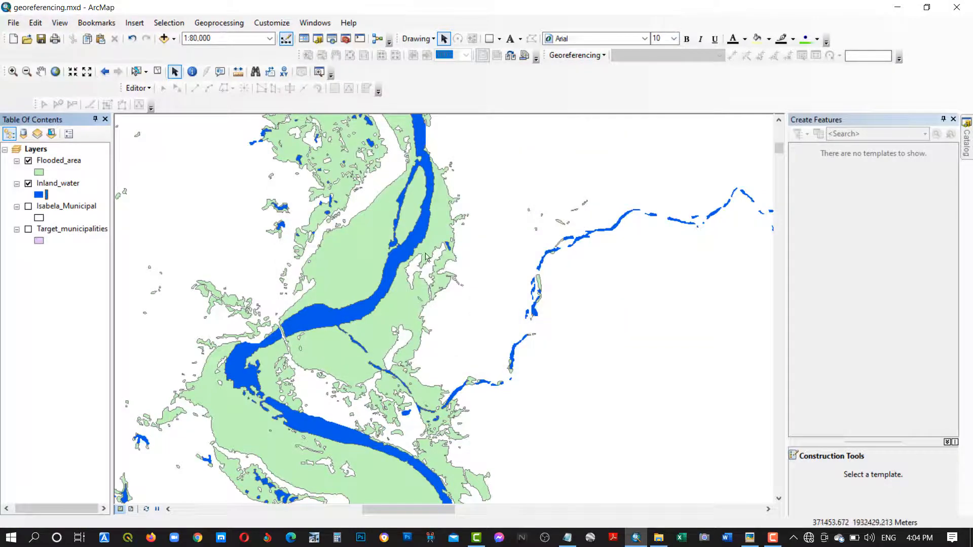
Symbolize the Flooded_area layer with a red fill and an outline width of 0
left_click_drag(402, 240, 447, 376)
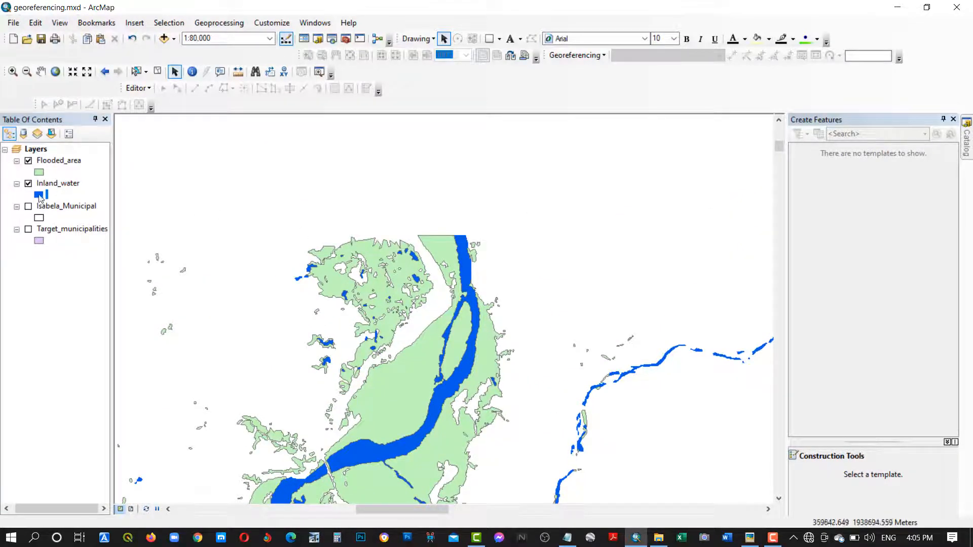
left_click(39, 172)
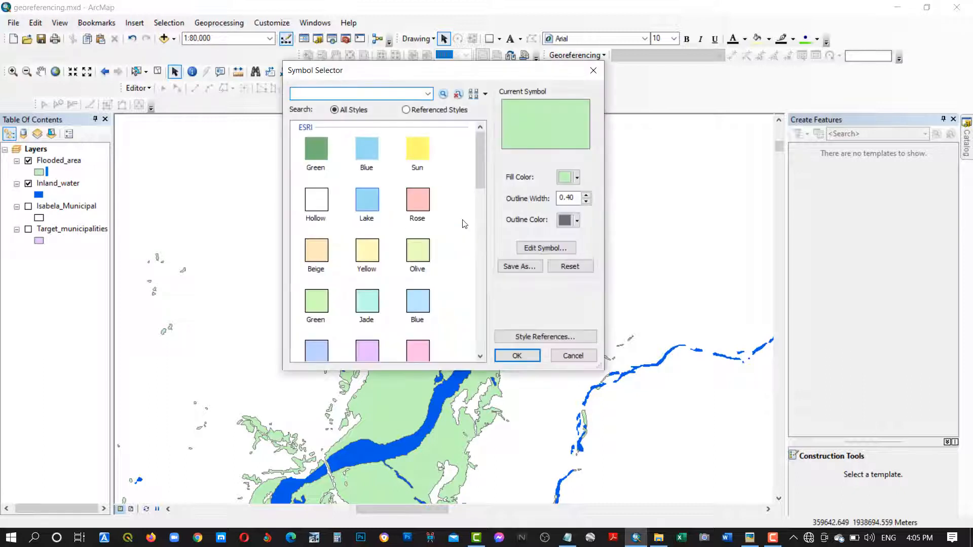
left_click(564, 177)
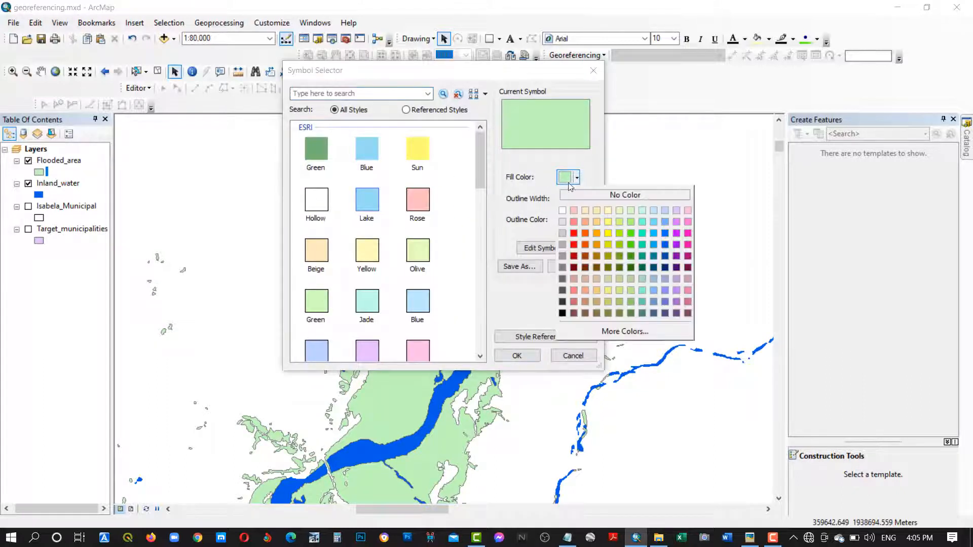
left_click(574, 233)
left_click(586, 201)
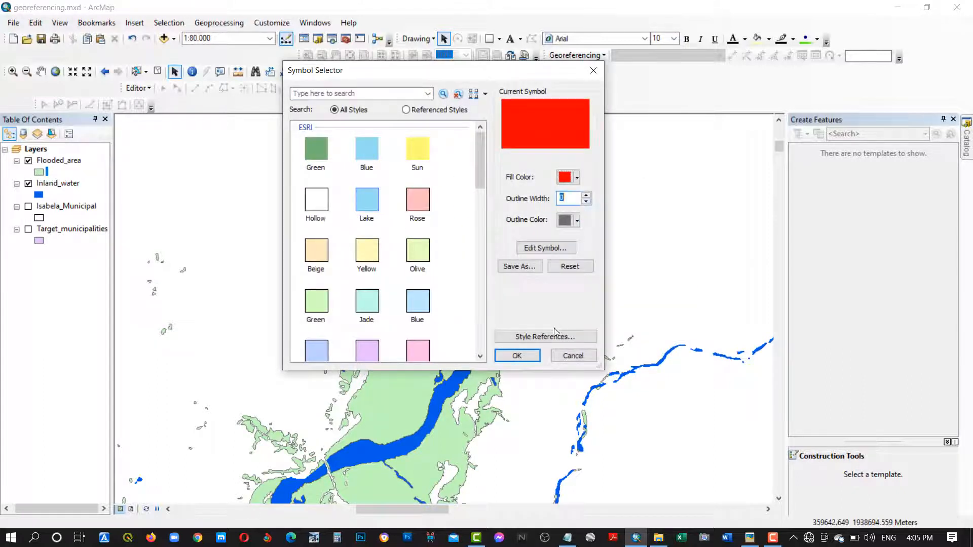
left_click(517, 356)
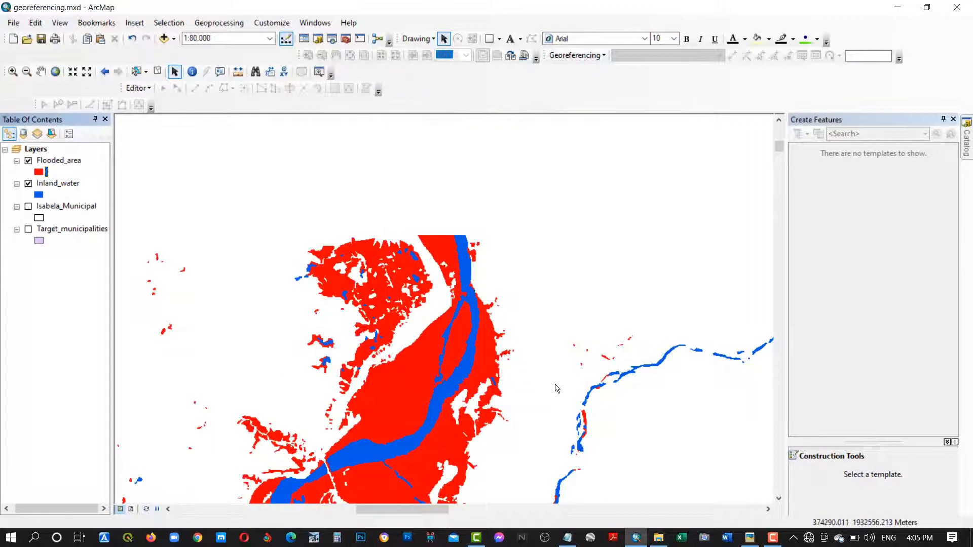
View the full extent of the flooded area and inland water at a scale of 1:200,000
left_click_drag(652, 424, 526, 265)
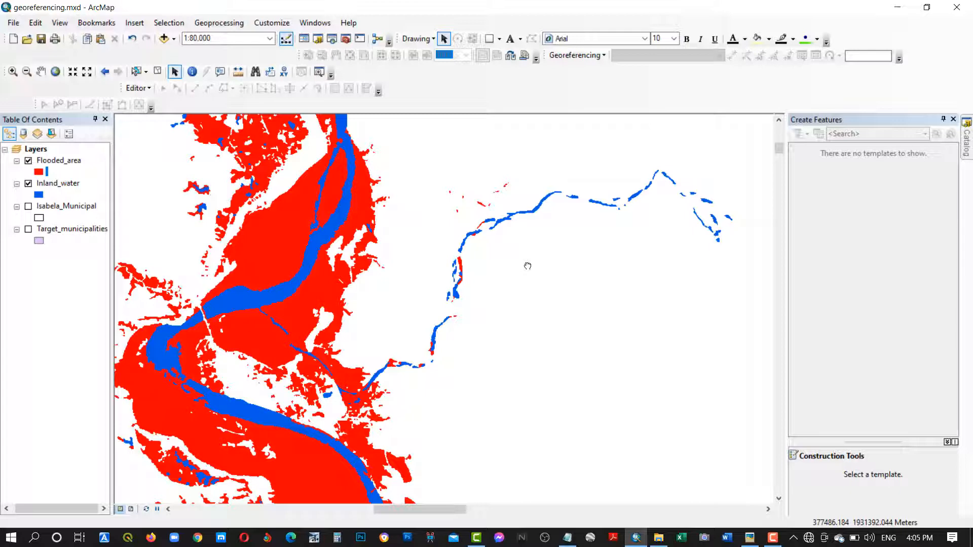
scroll(527, 274, "down", 3)
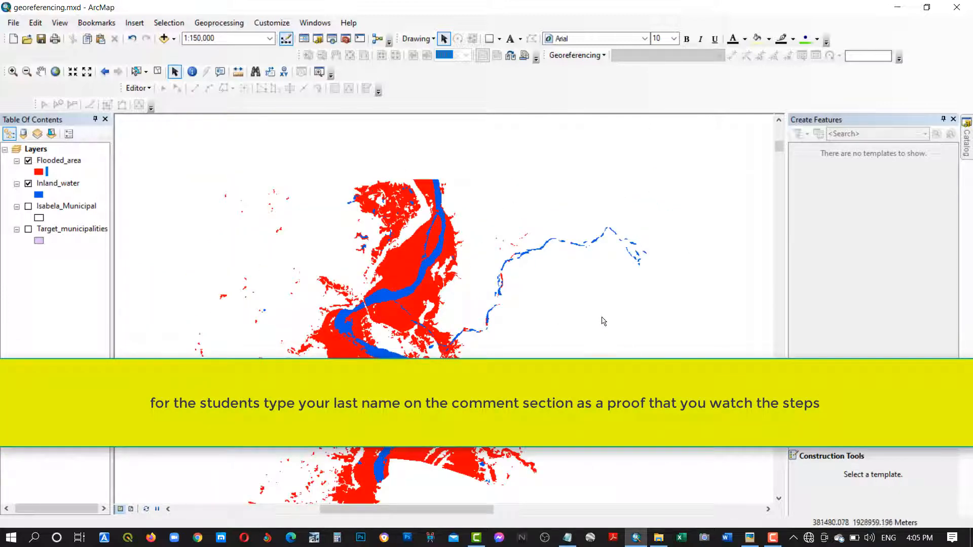
scroll(603, 322, "down", 1)
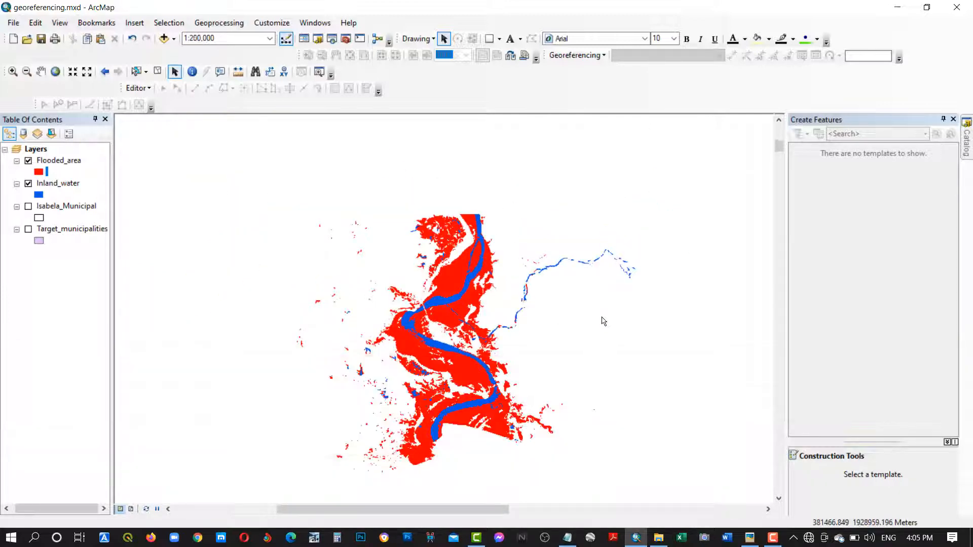